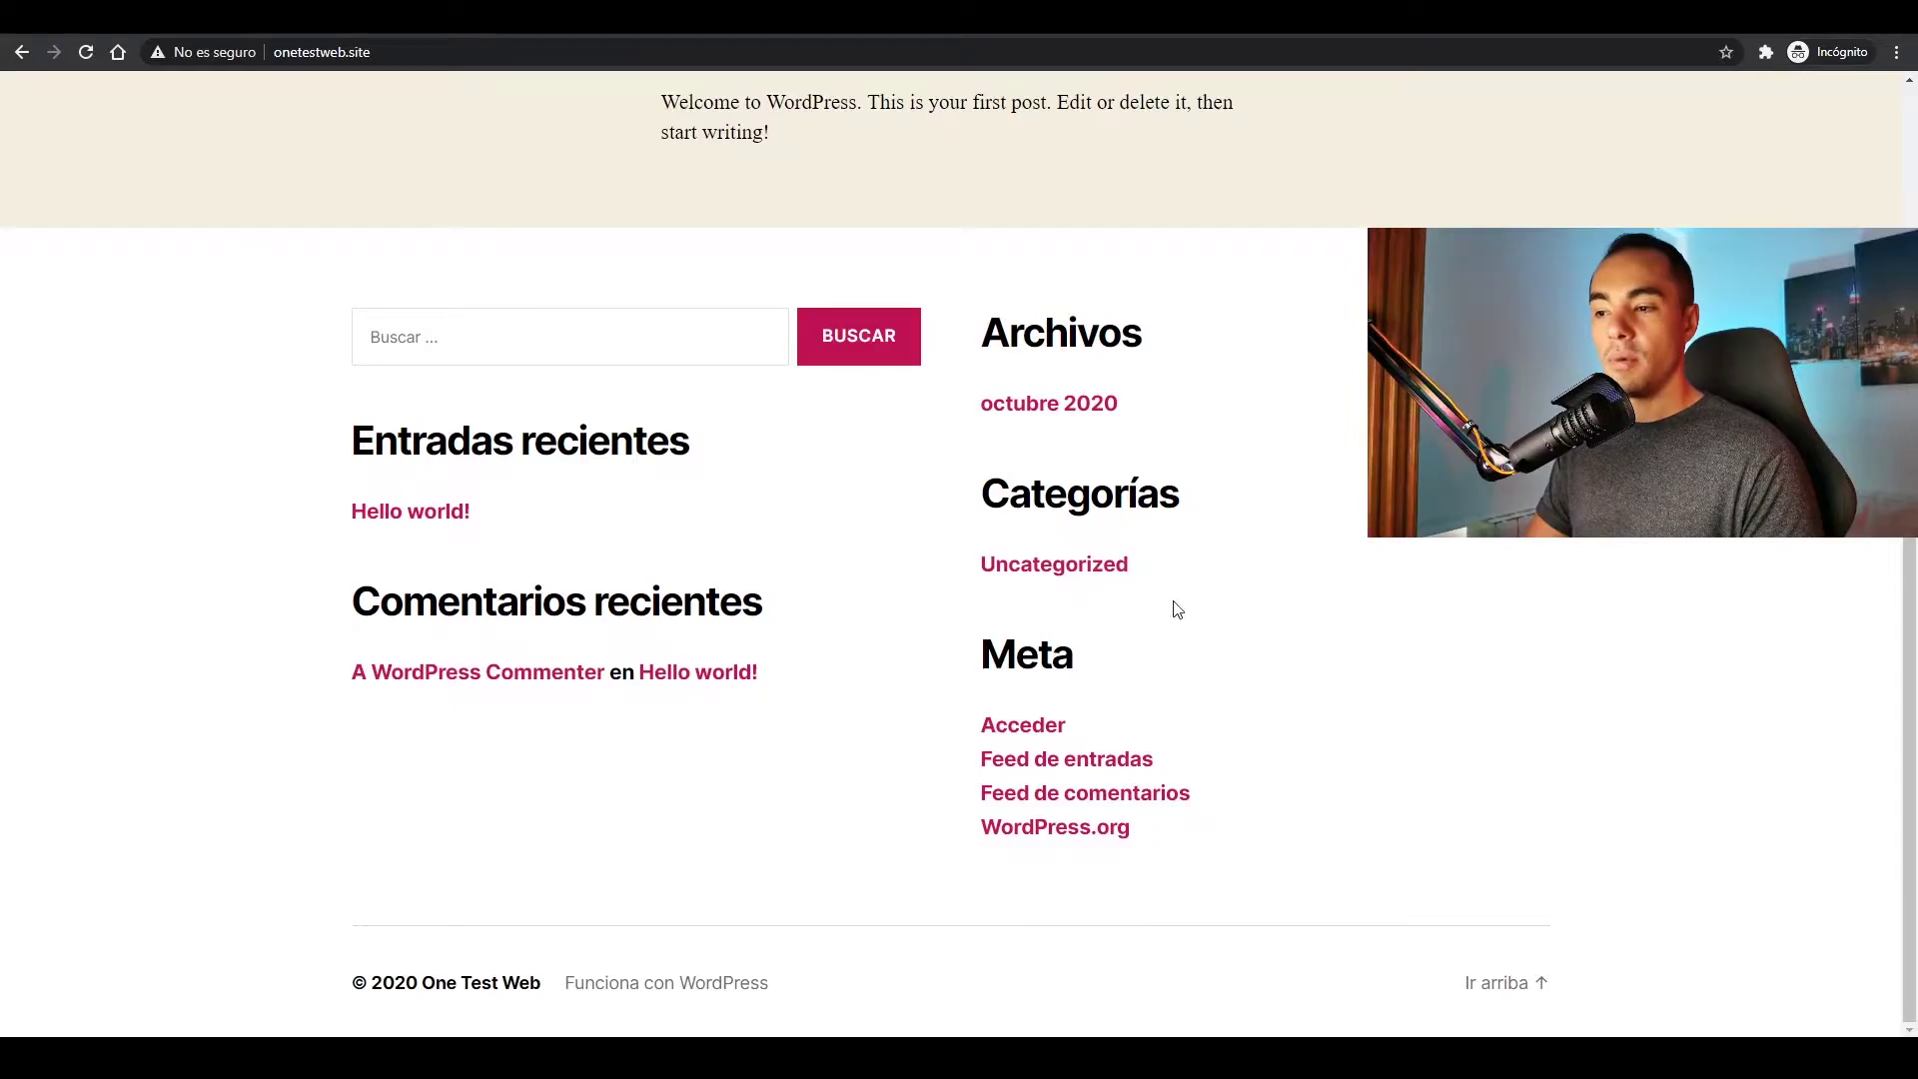
- Go to the site's login through the Meta links and open the theme customizer from the admin dashboard
left_click(1020, 735)
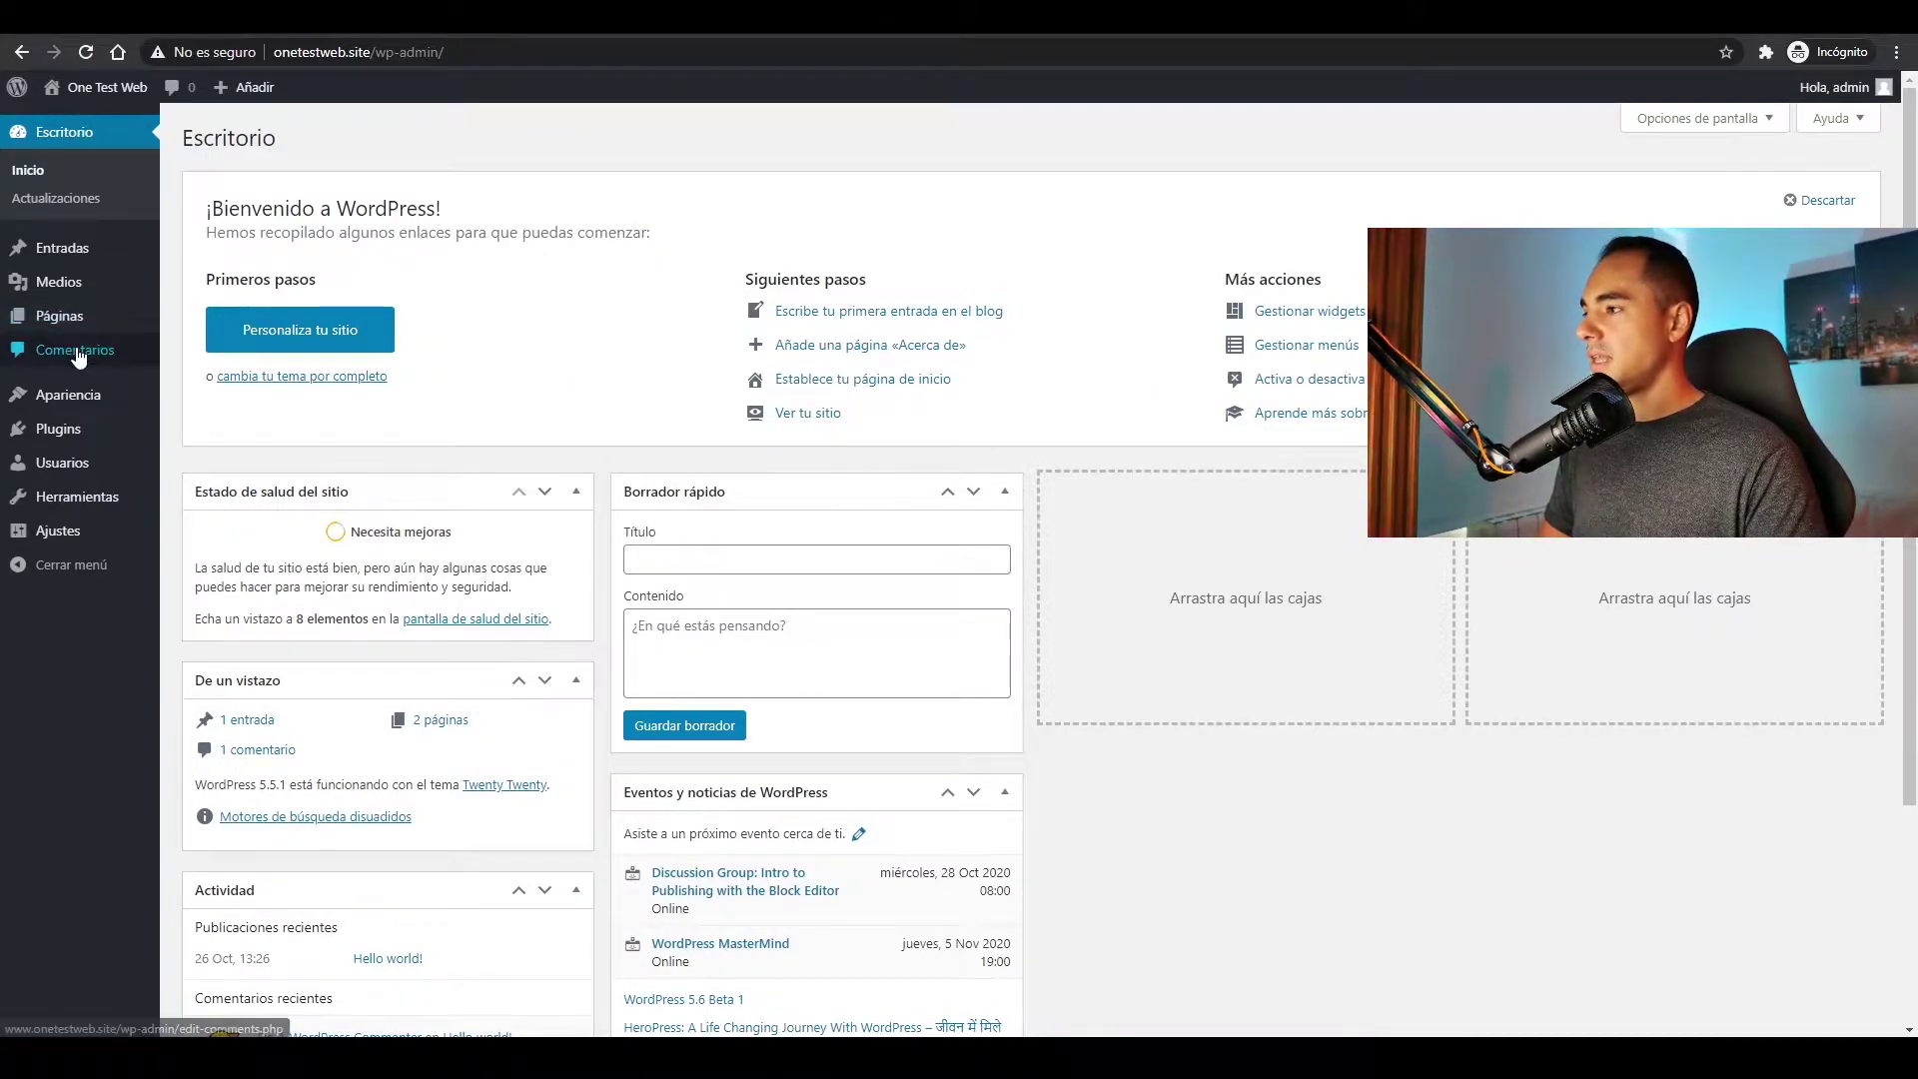
mouse_move(73, 404)
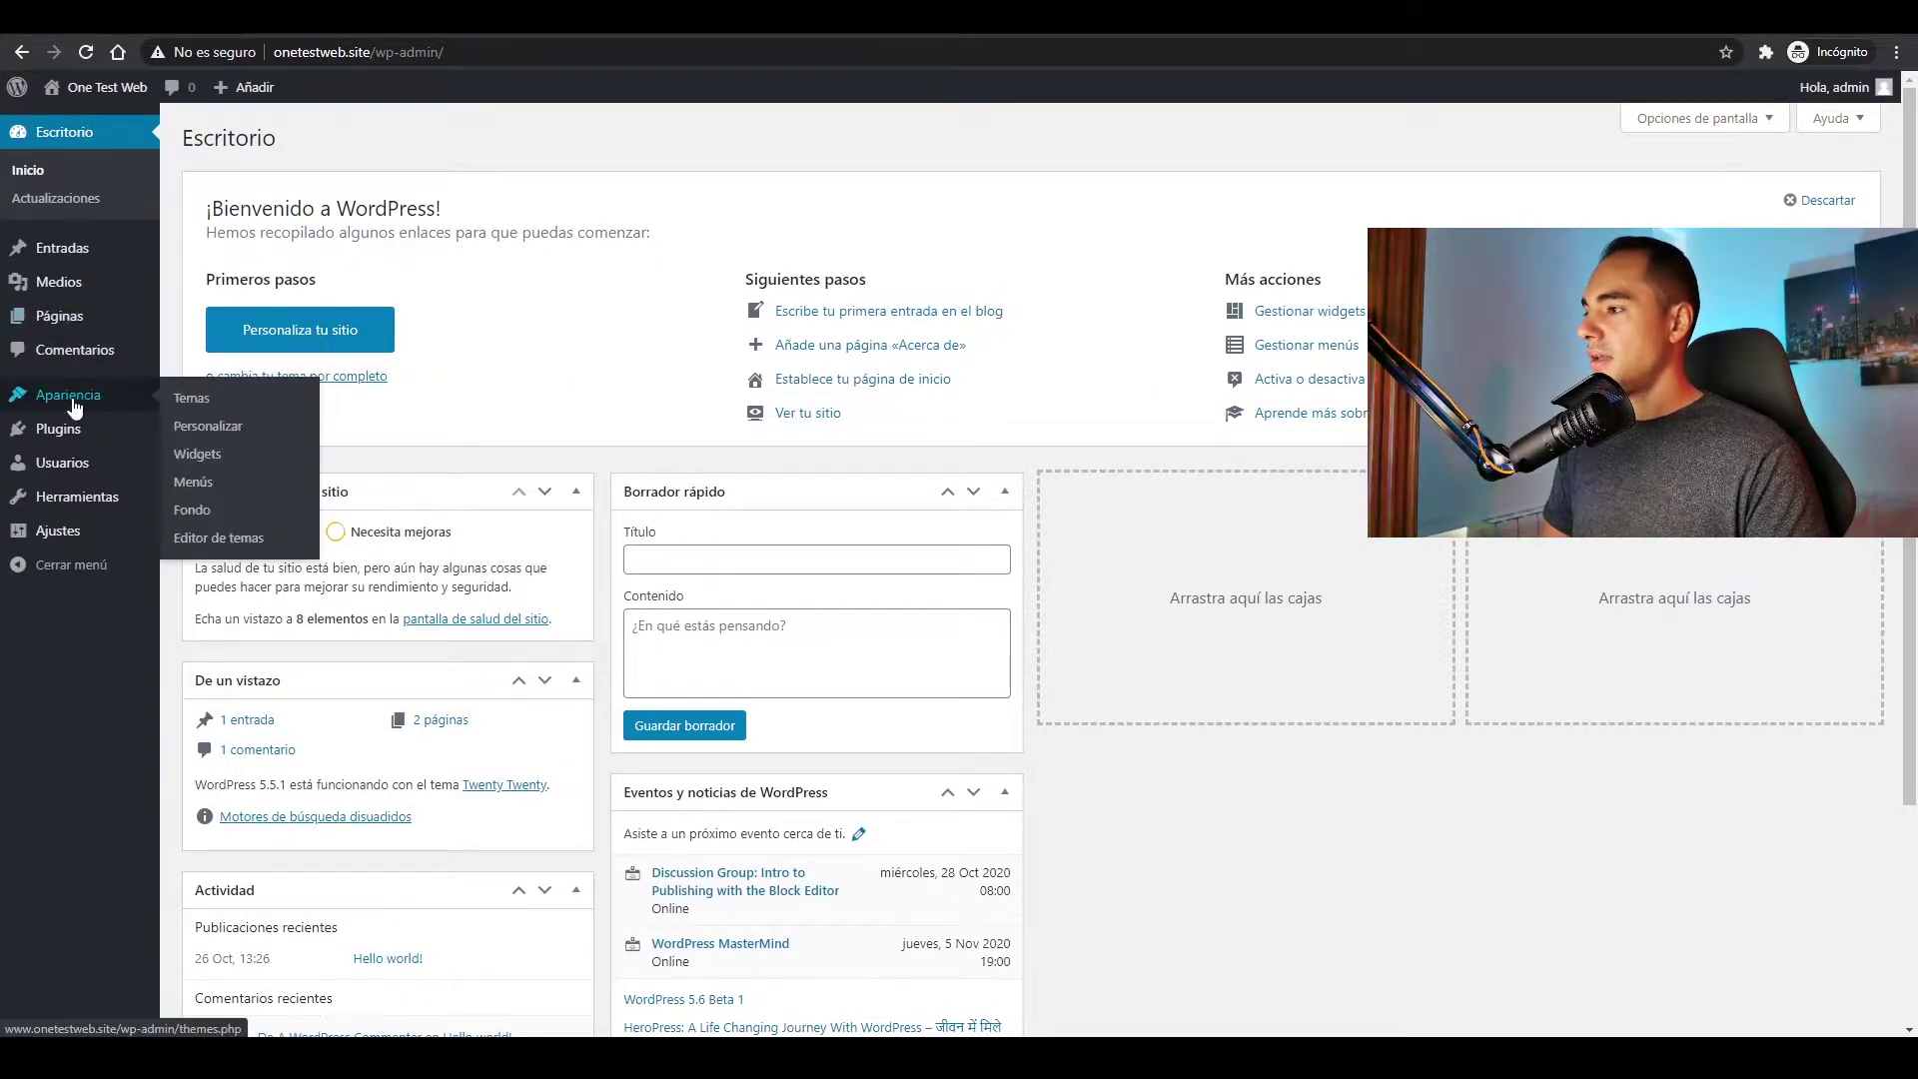
left_click(210, 427)
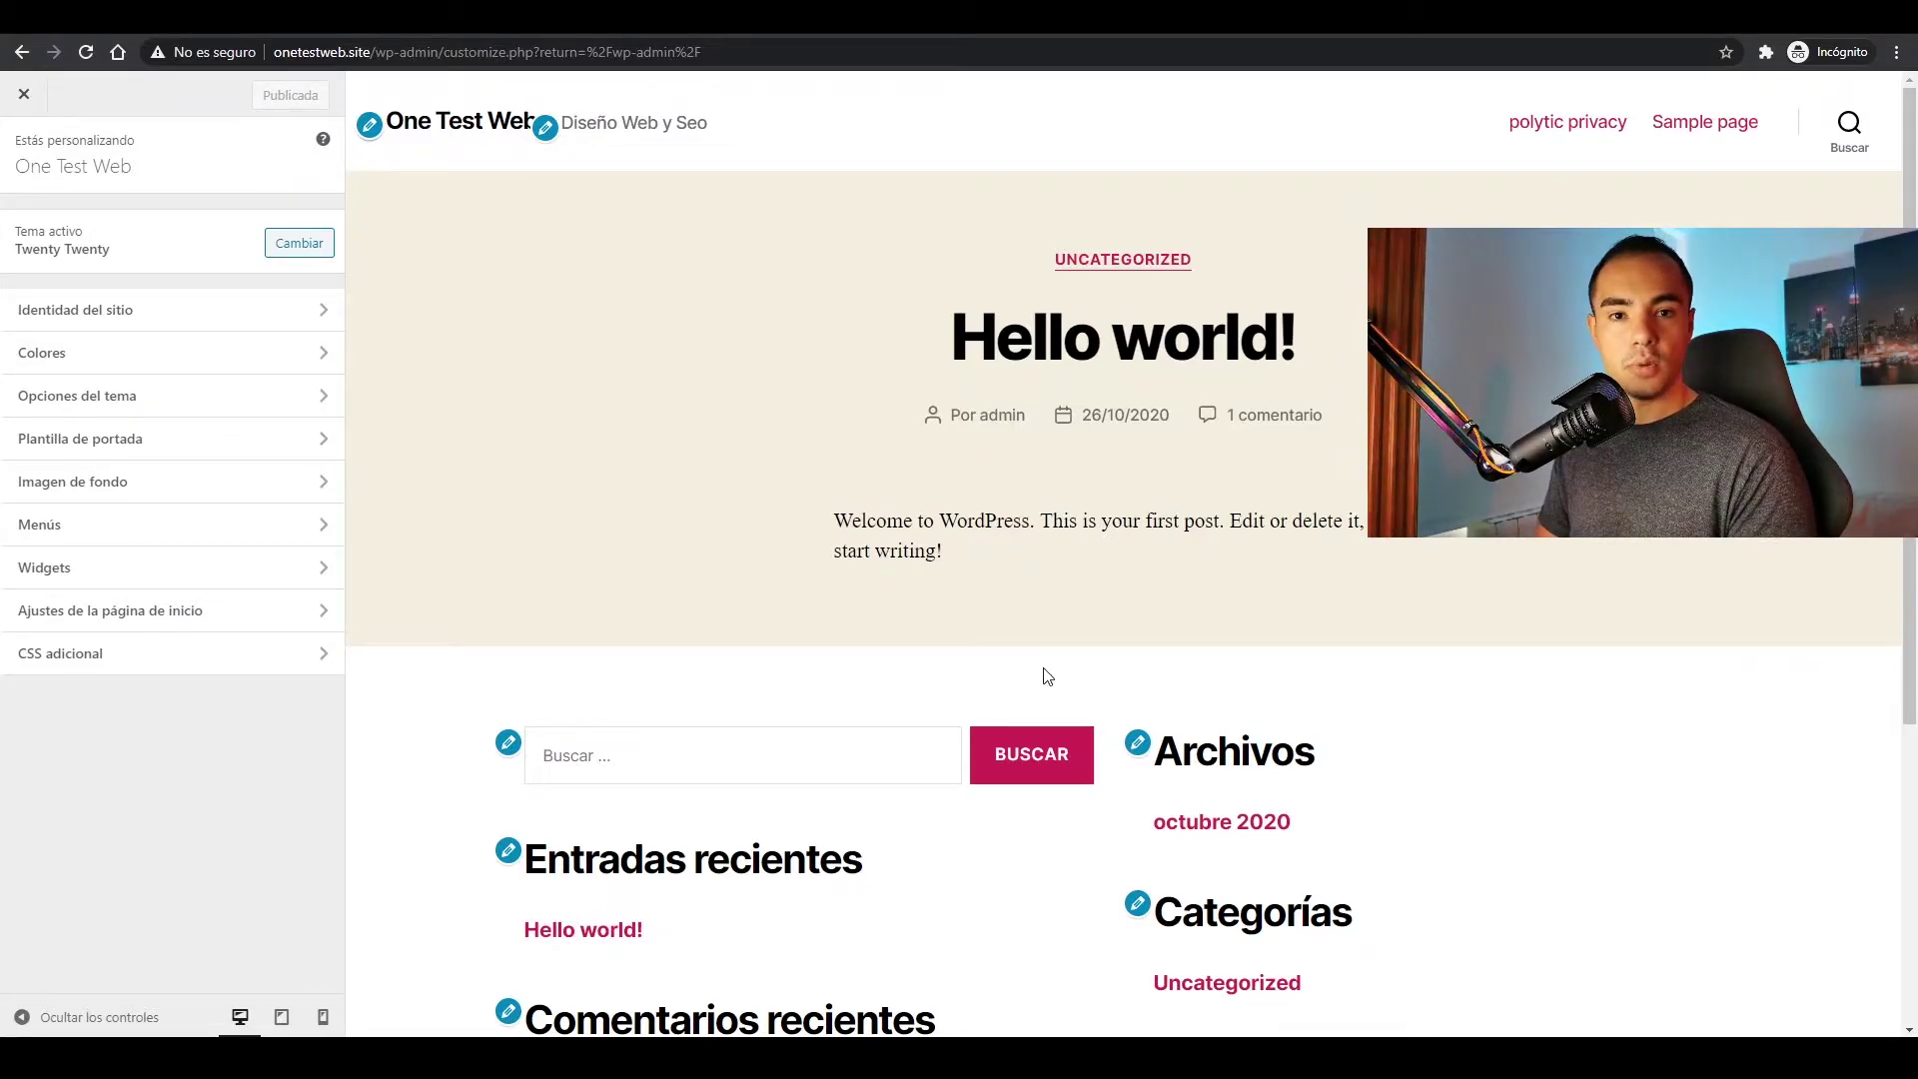
- Remove the Meta widget from the Pie de página #2 footer area and publish the change
scroll(1051, 675, "down", 4)
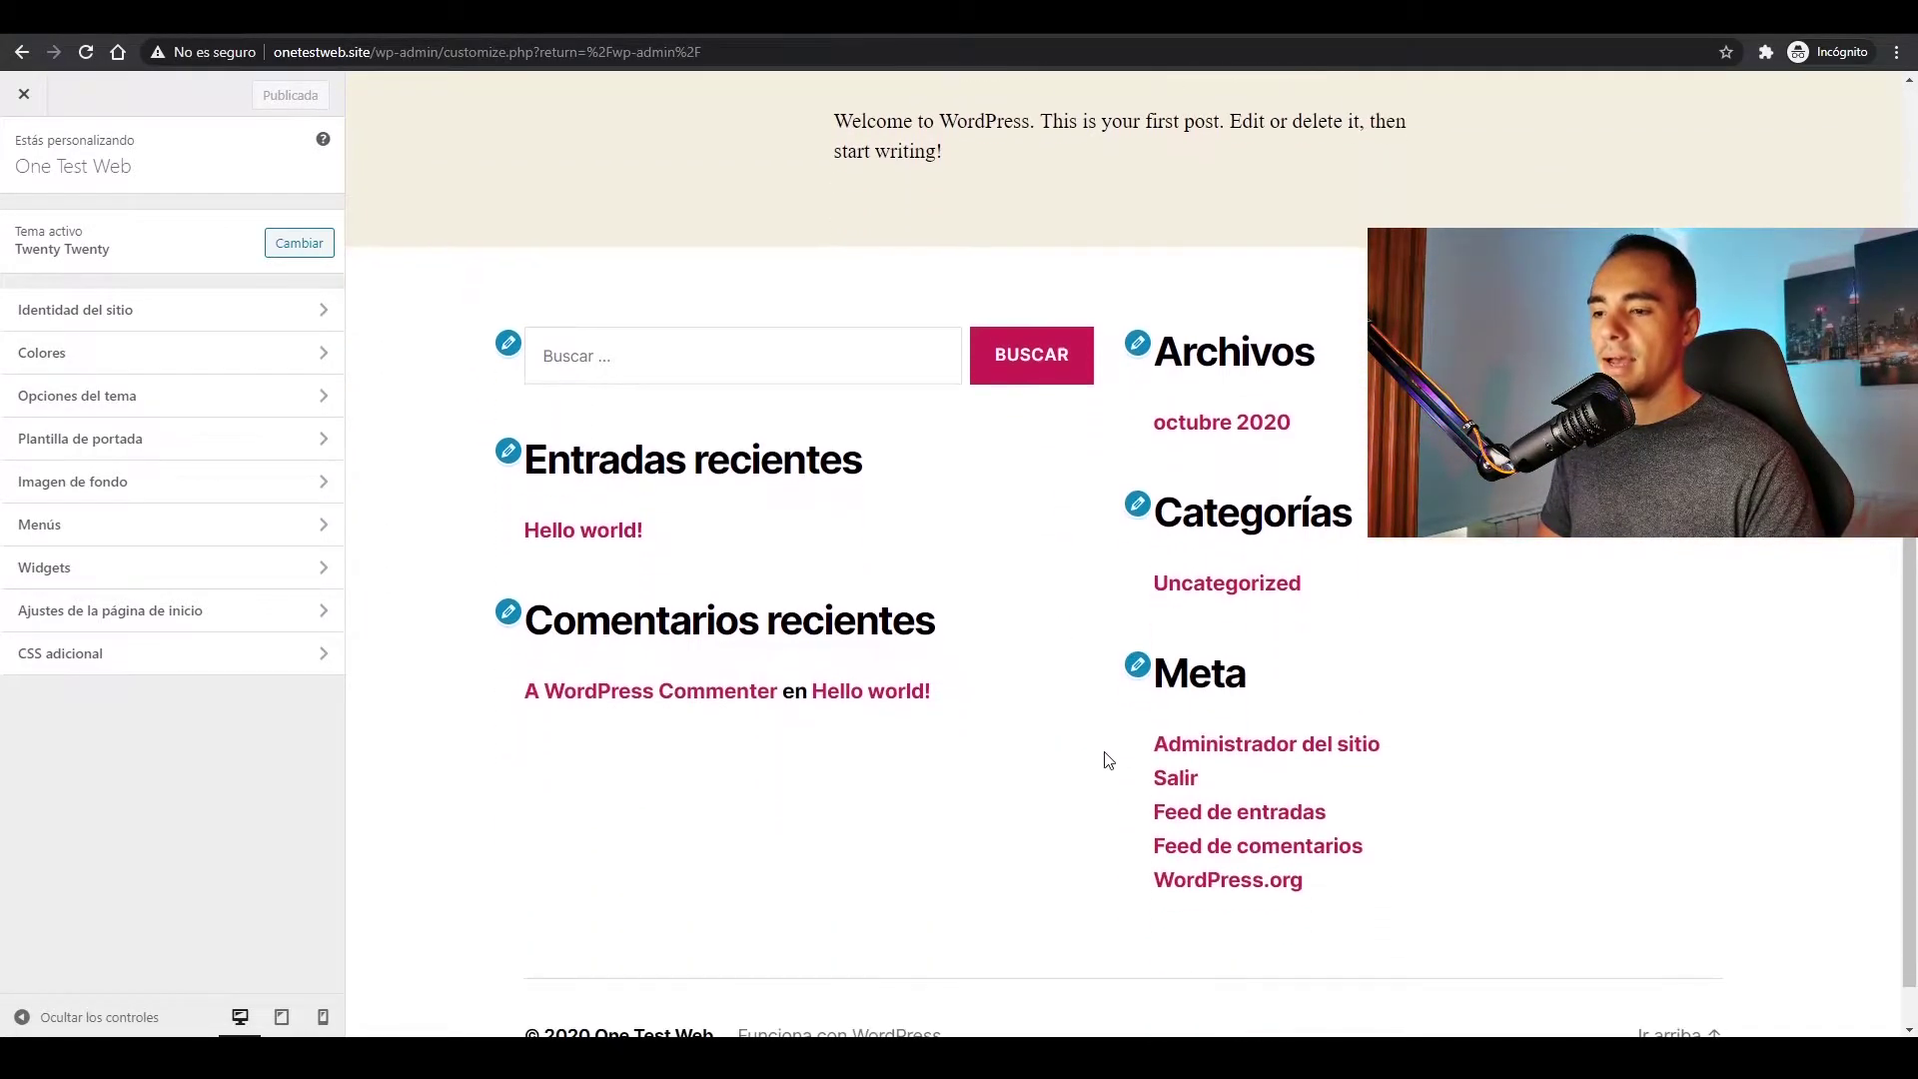
left_click(1139, 671)
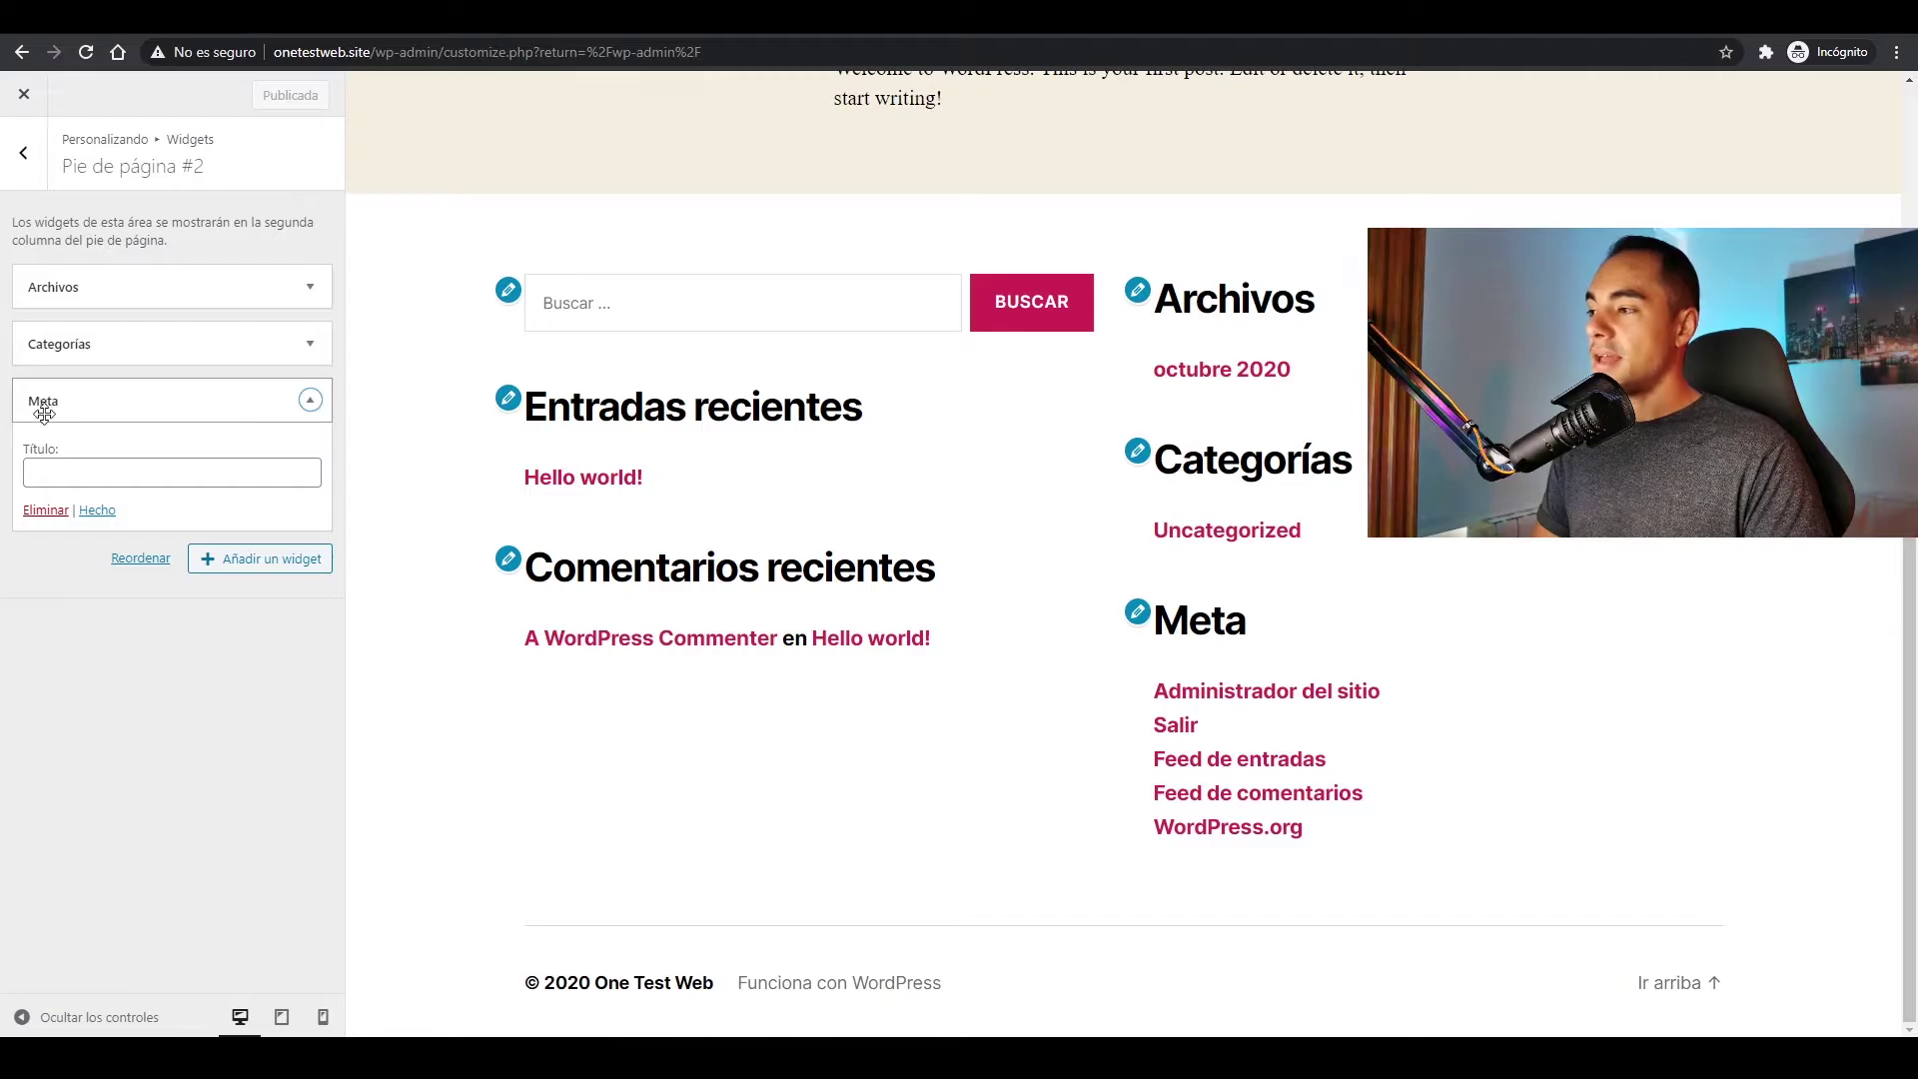
left_click(45, 512)
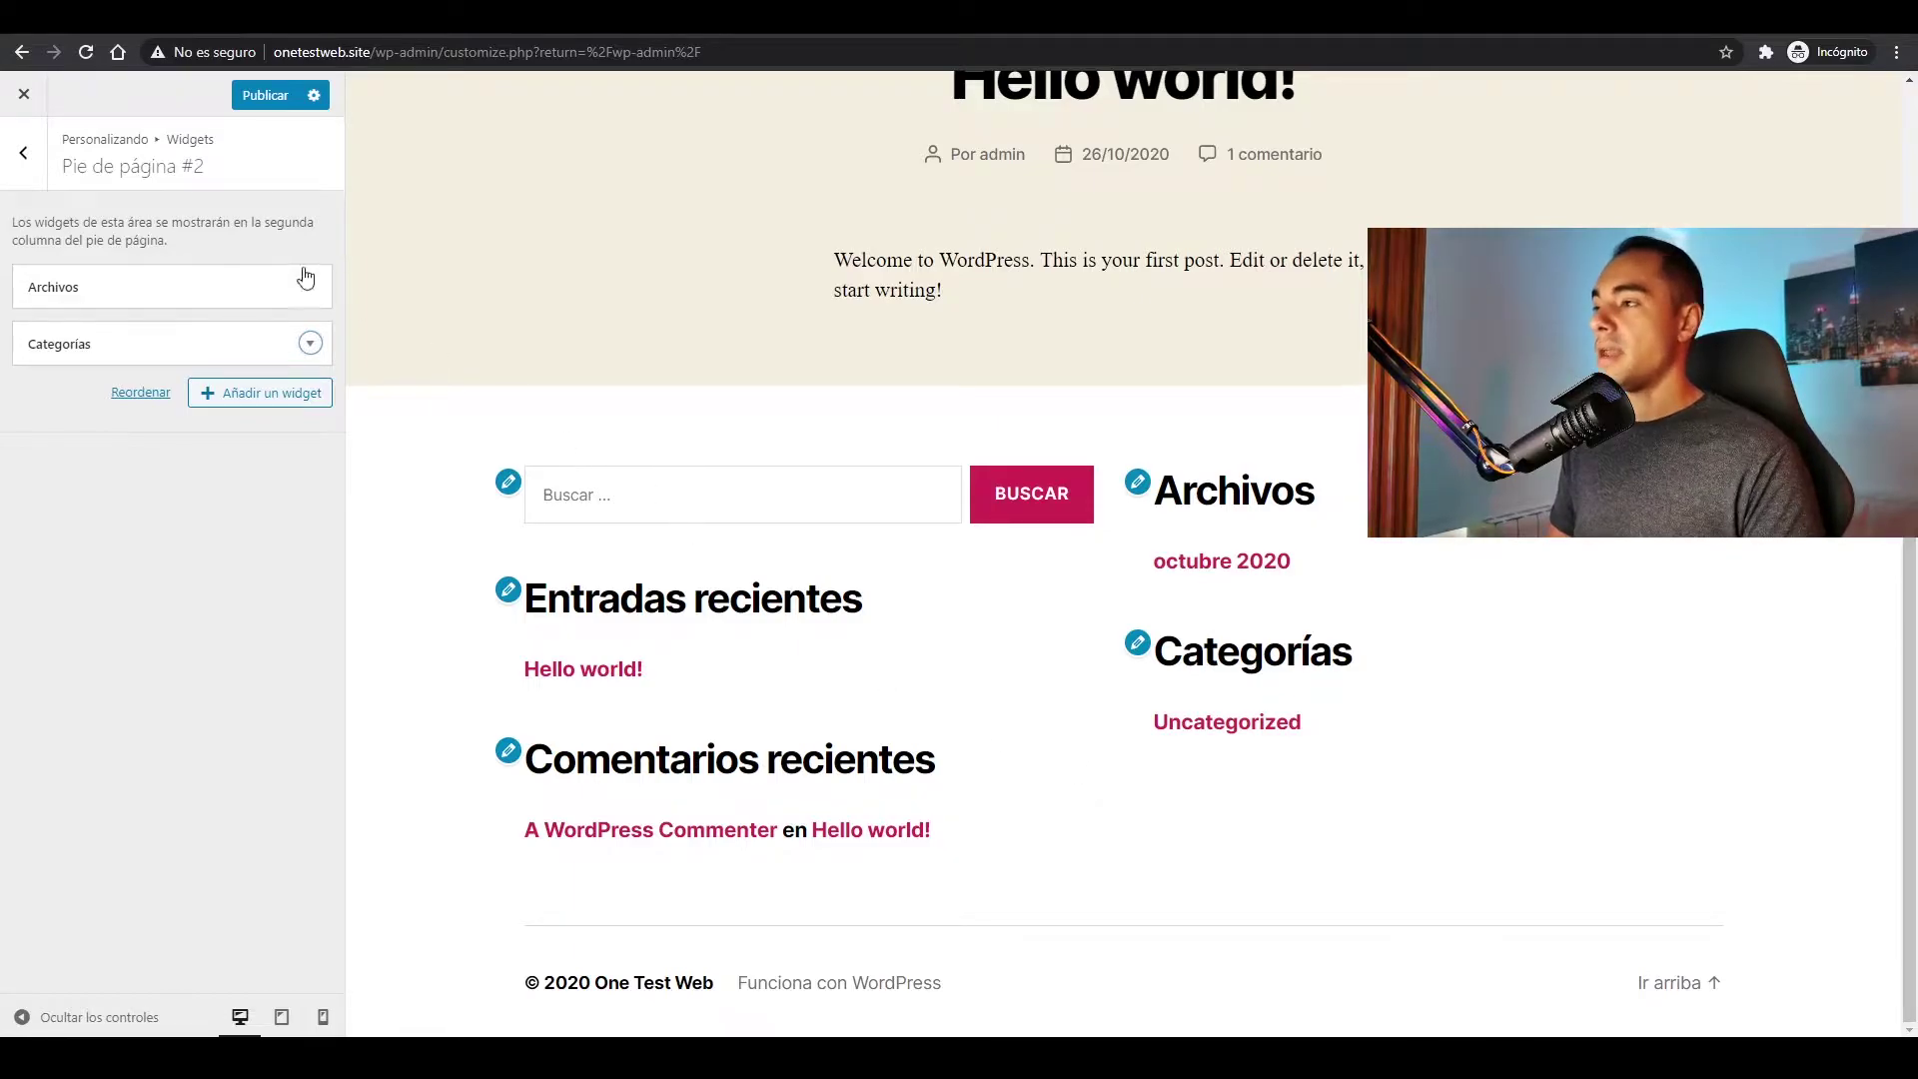
left_click(263, 98)
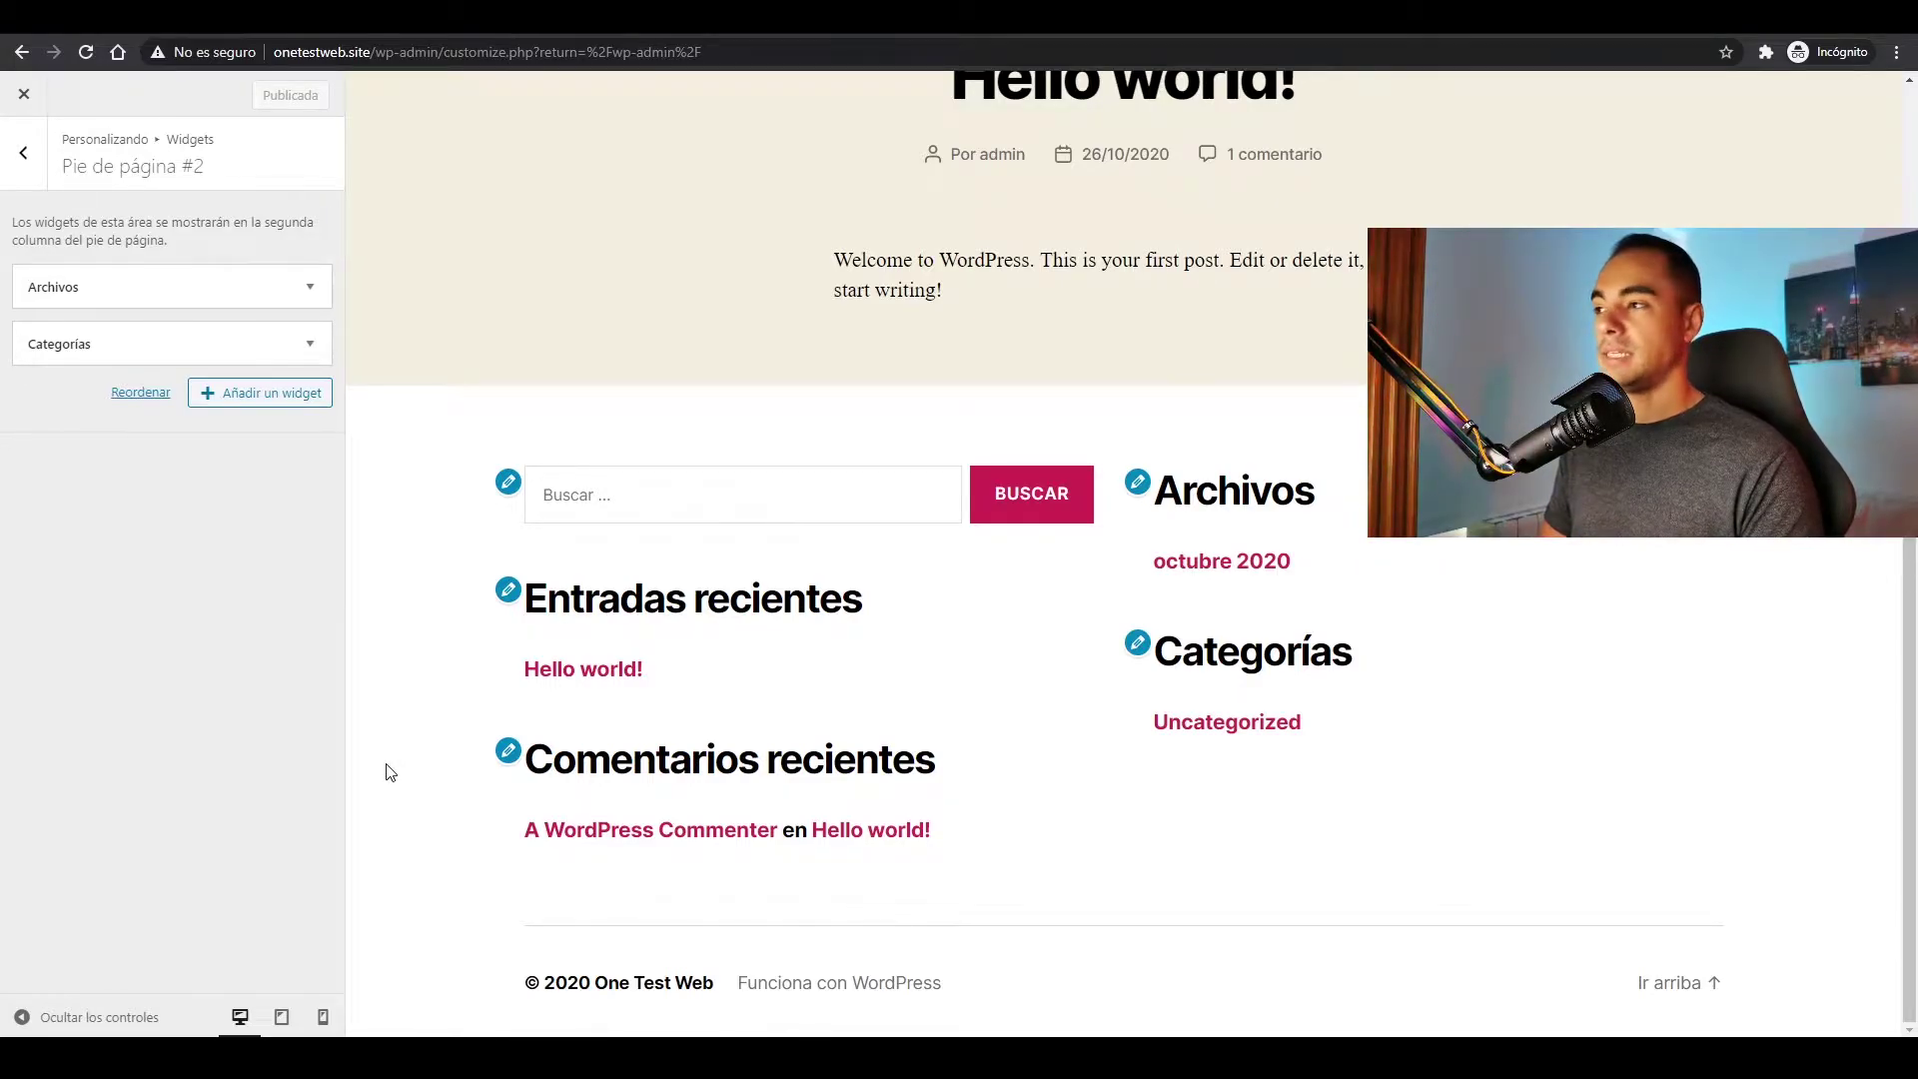
- Add the Meta widget back to Pie de página #2, publish the change and close the customizer
left_click(227, 393)
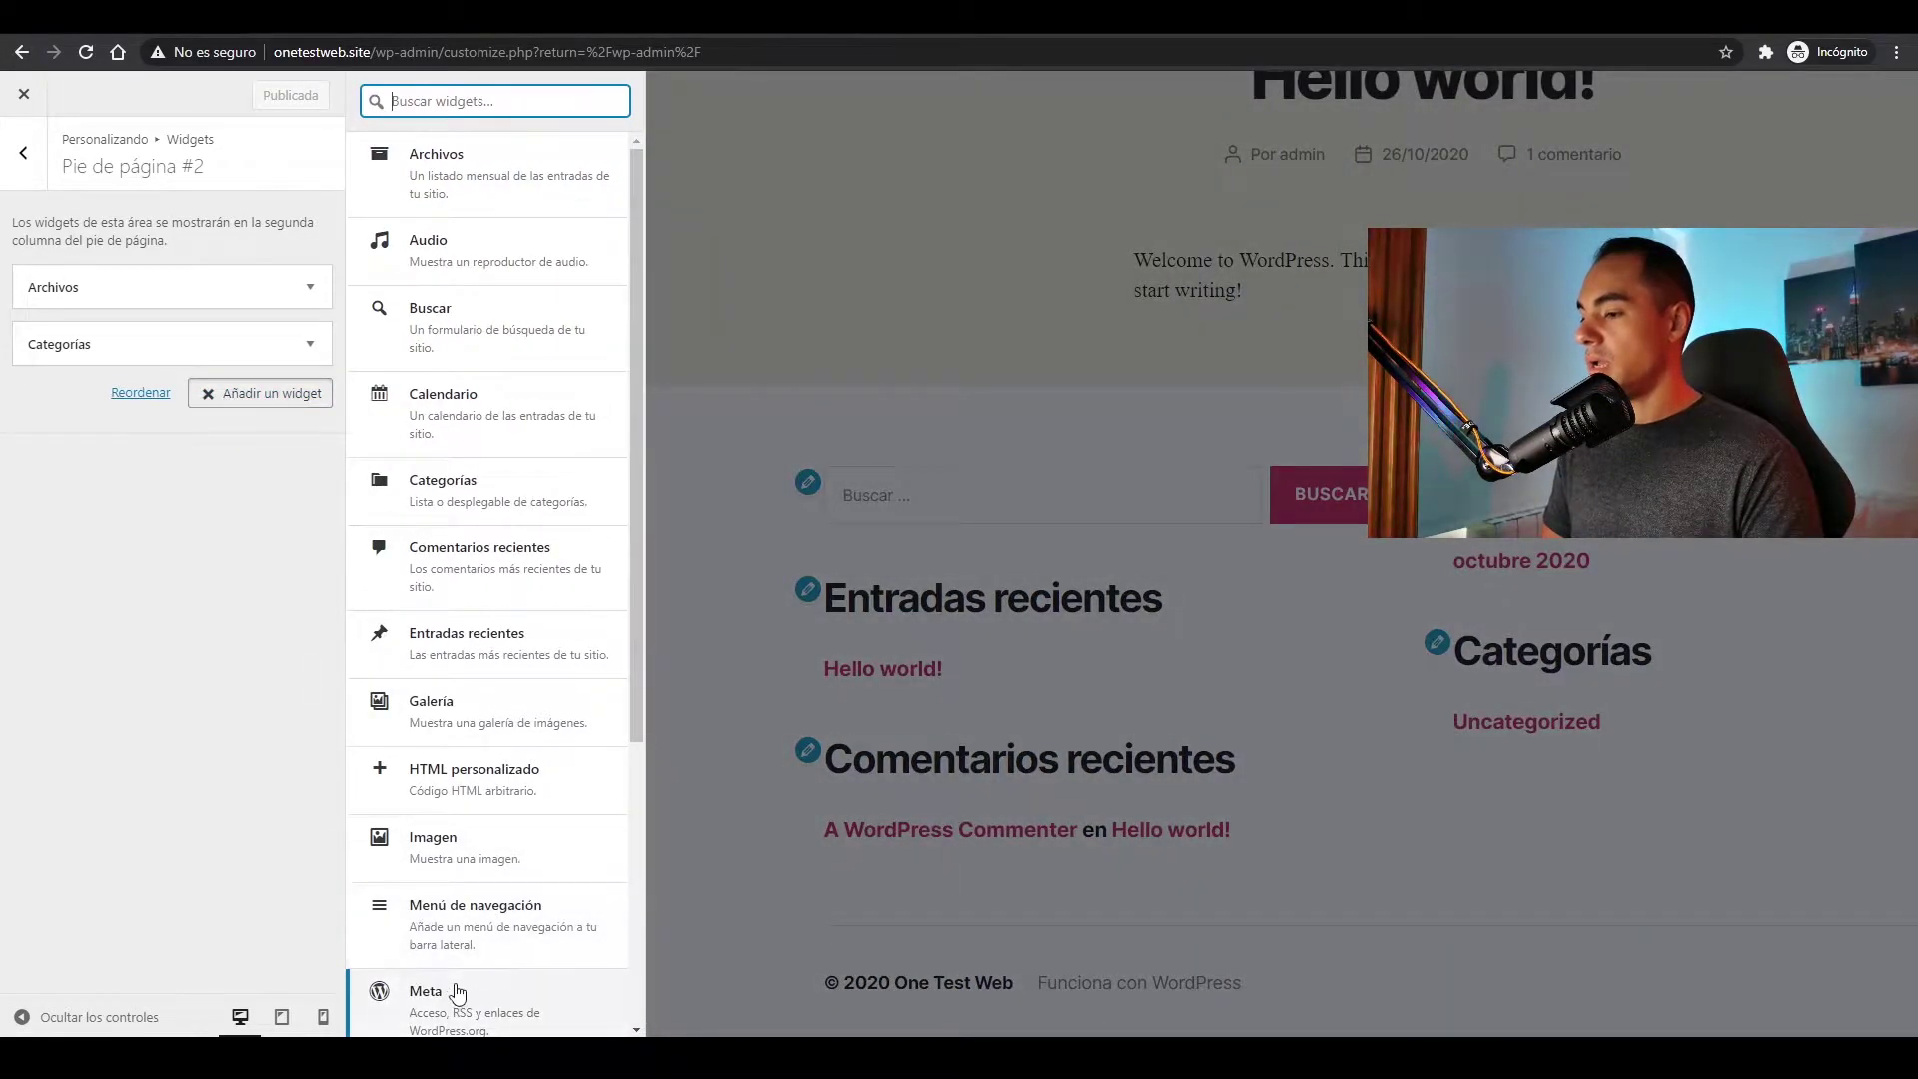
left_click(458, 995)
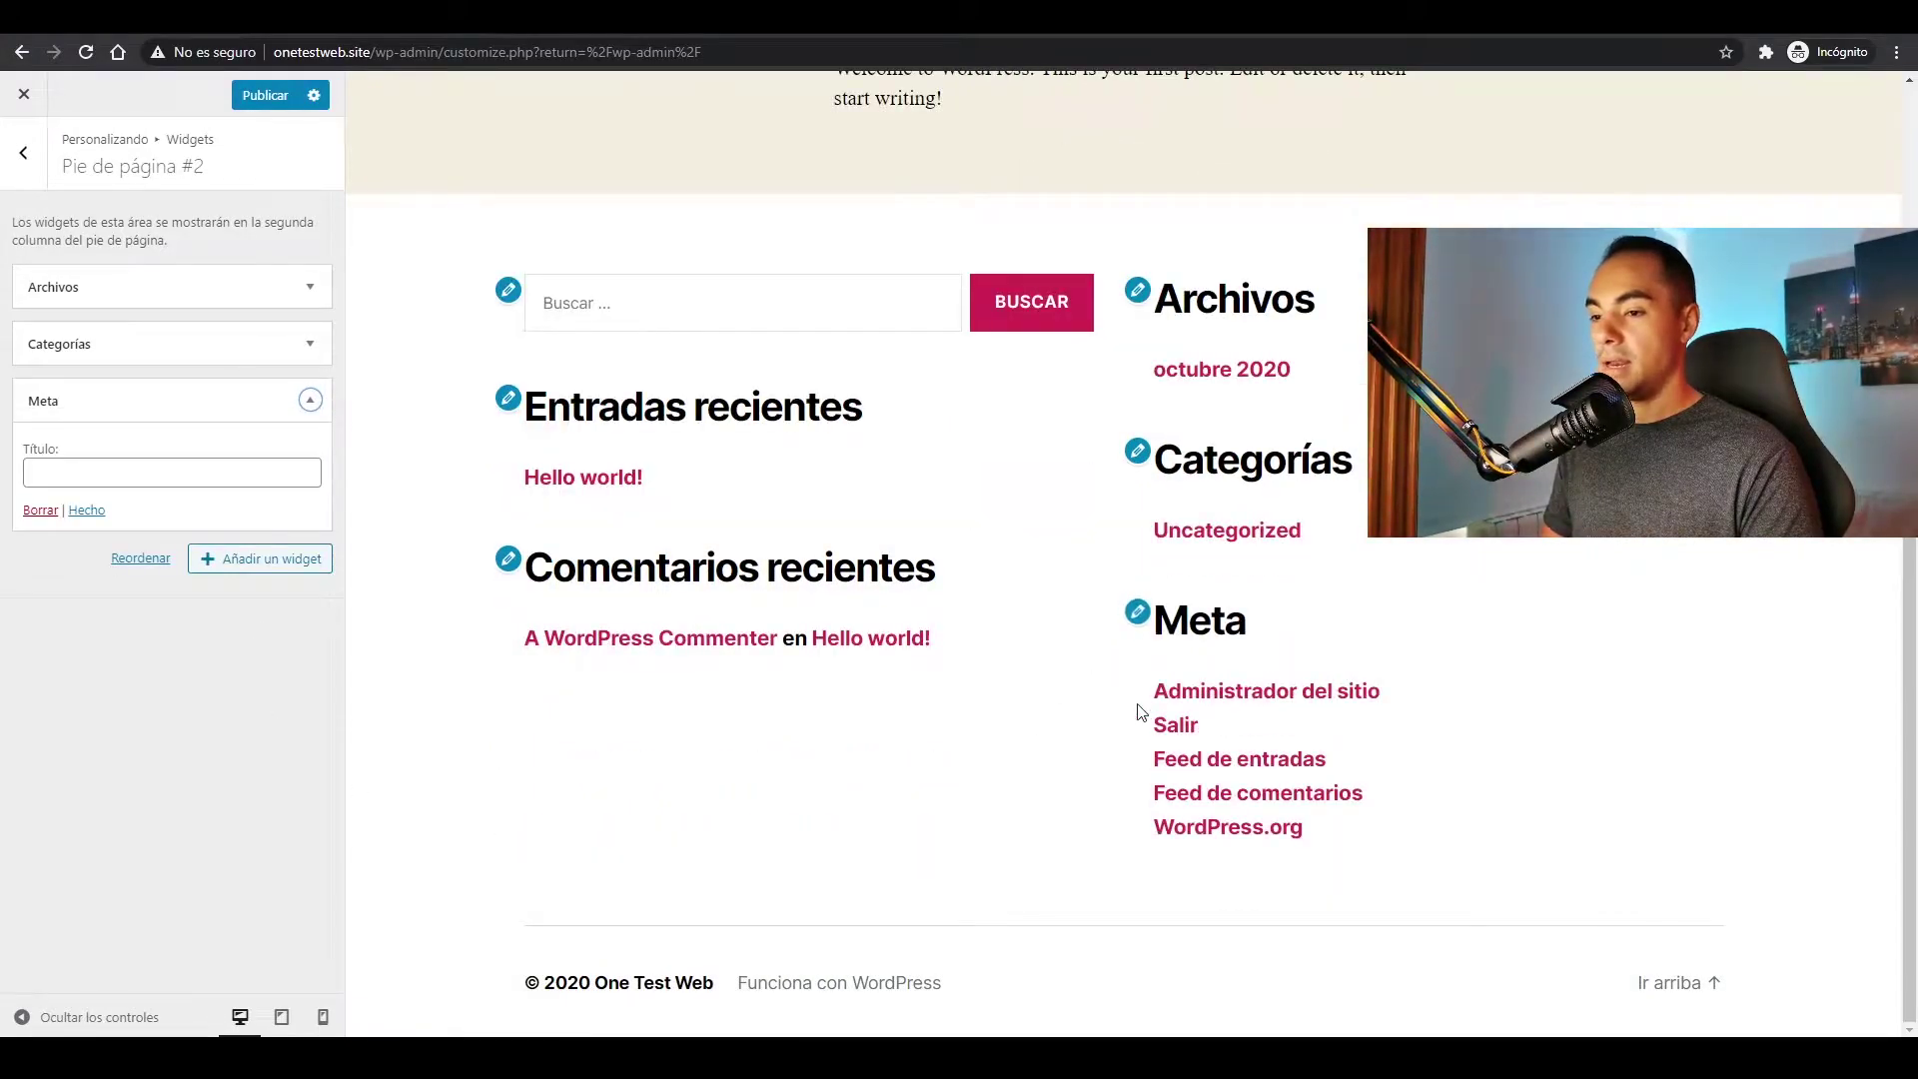
left_click(255, 95)
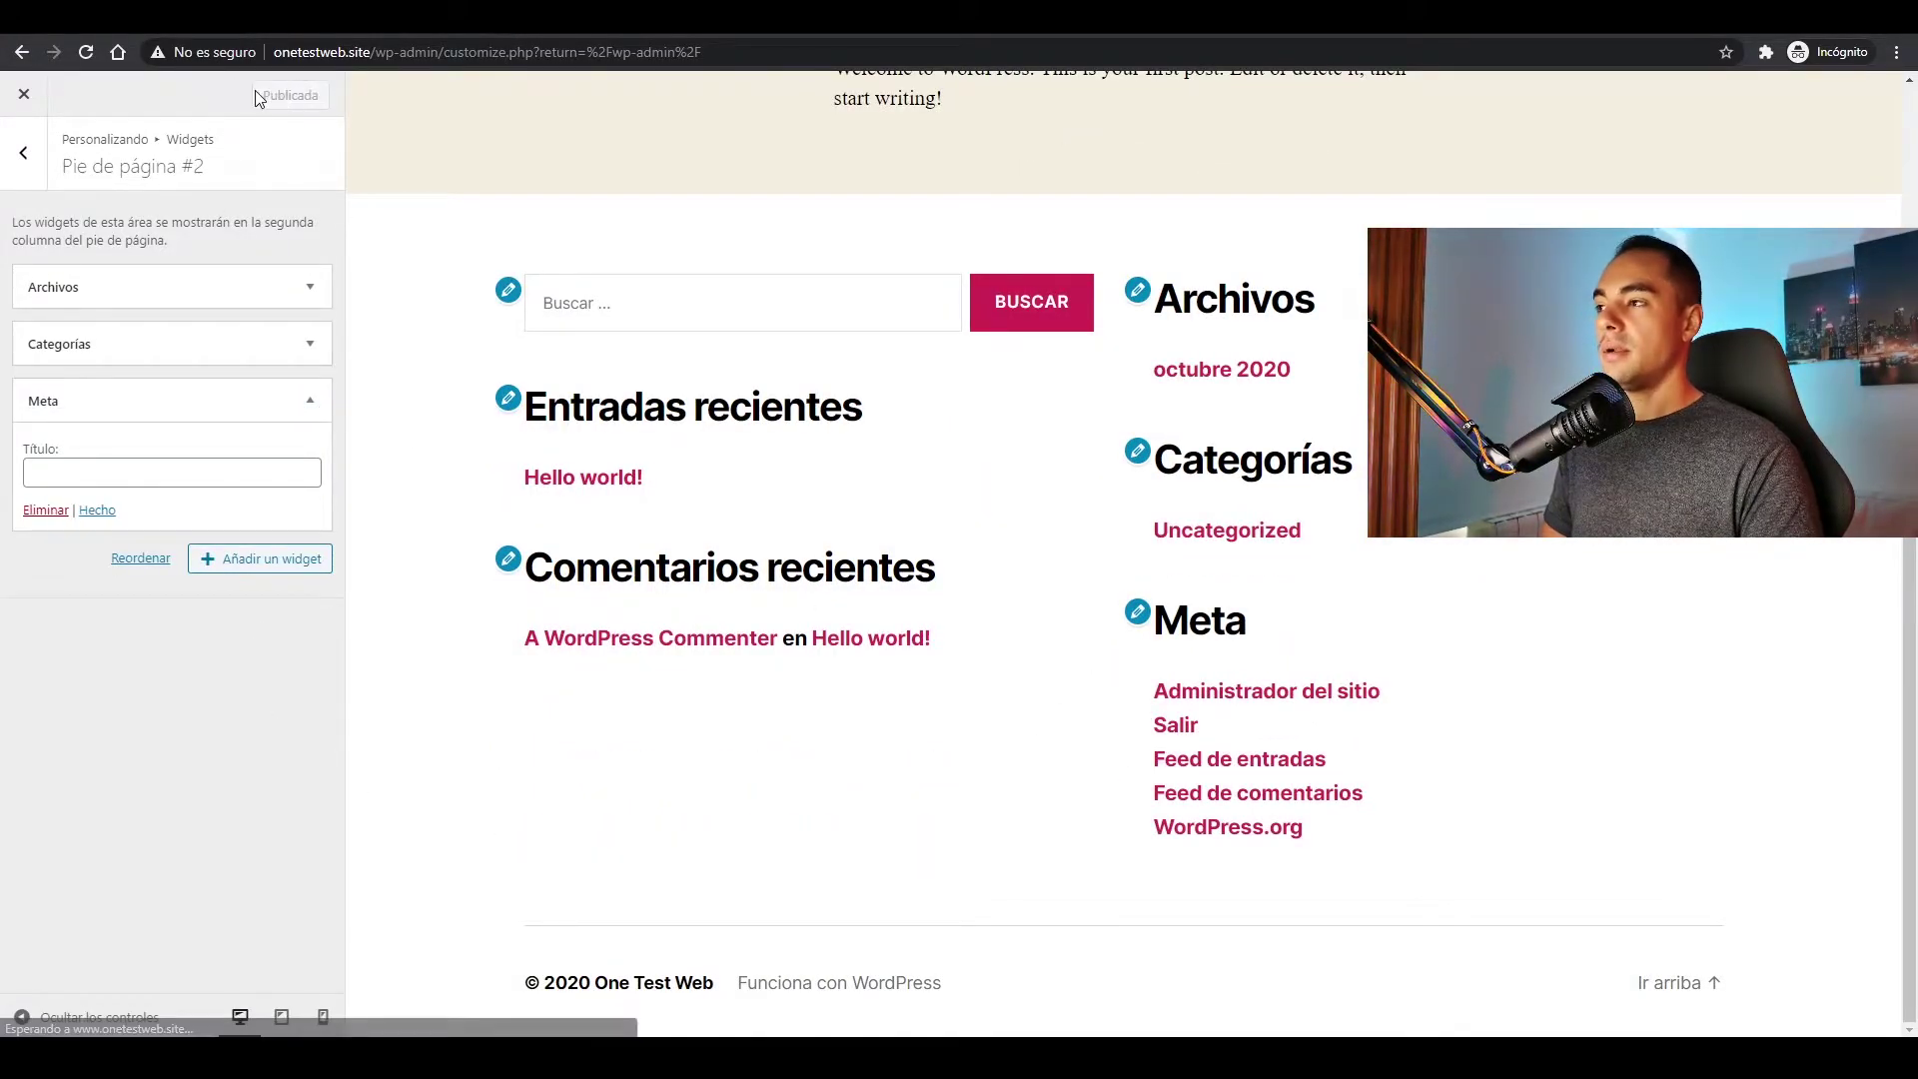
left_click(24, 99)
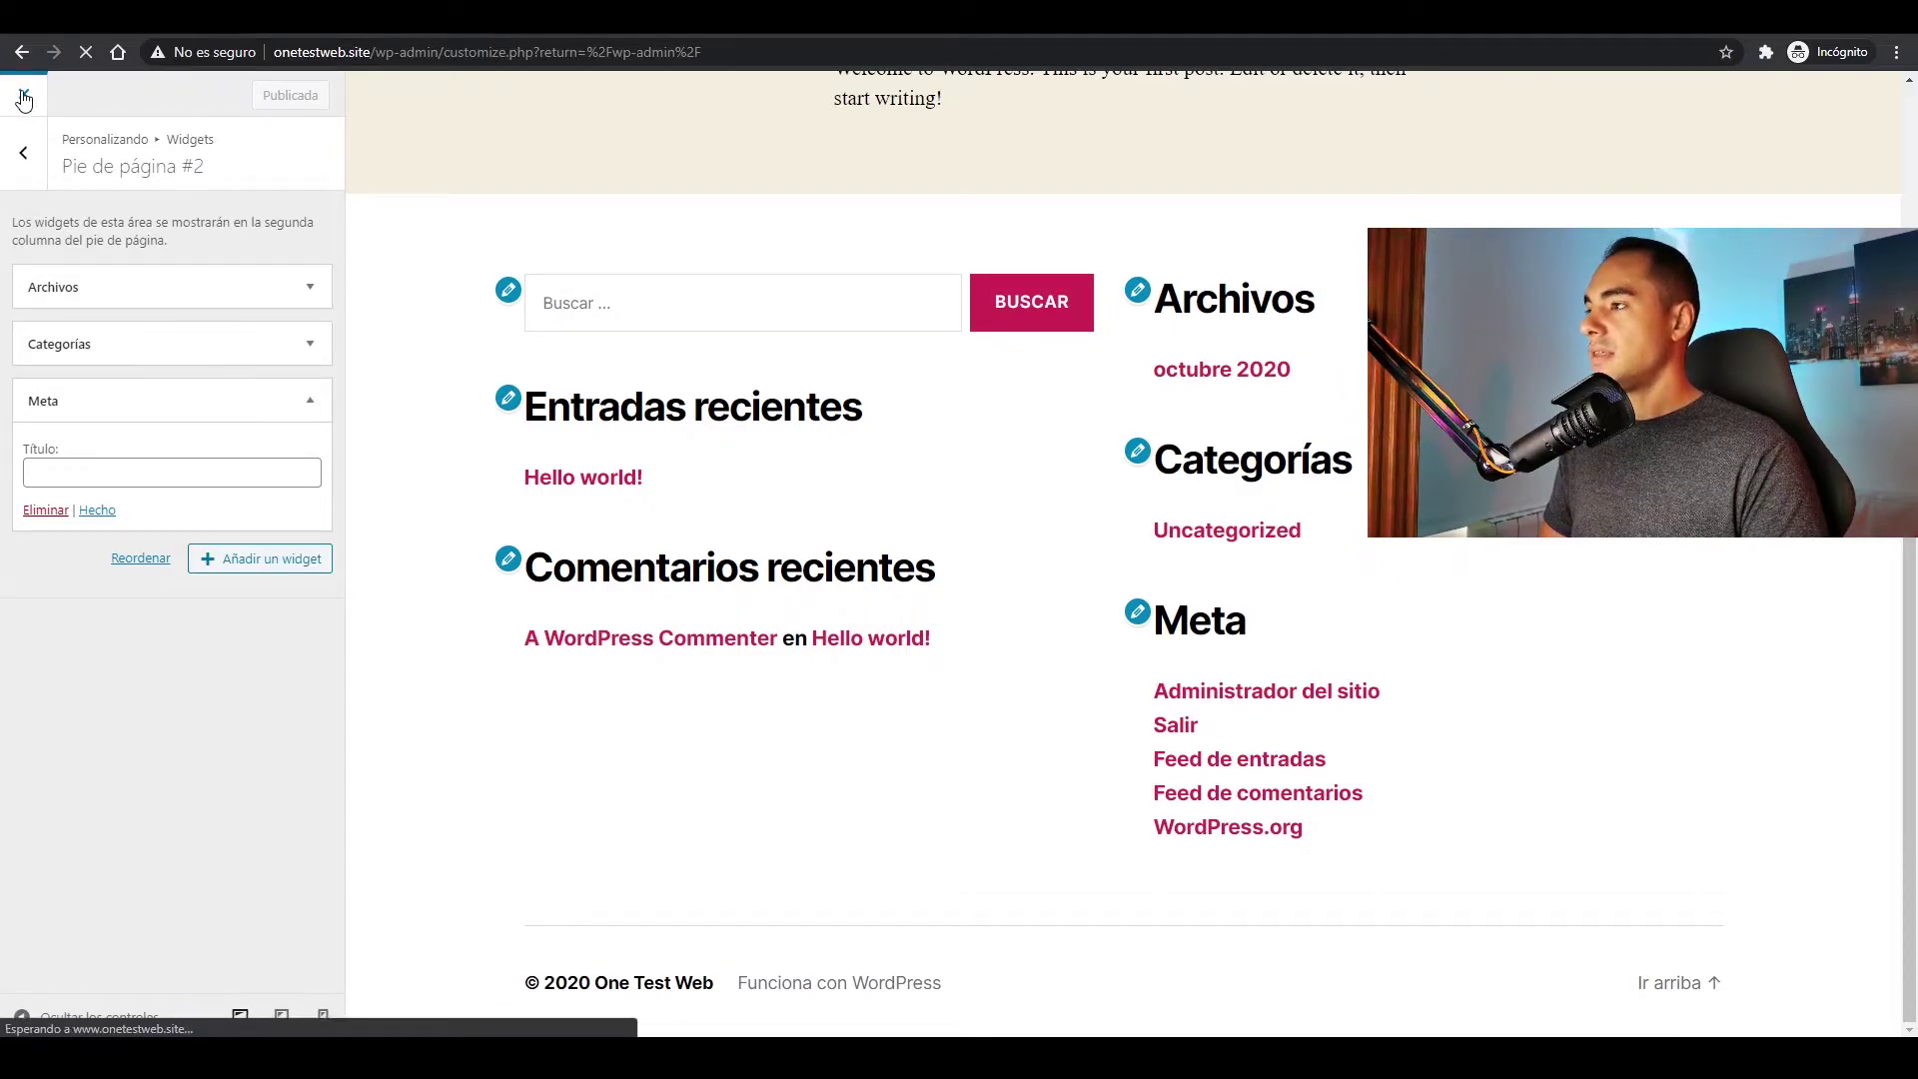
- Open the installed themes and delete the Twenty Nineteen theme
mouse_move(92, 405)
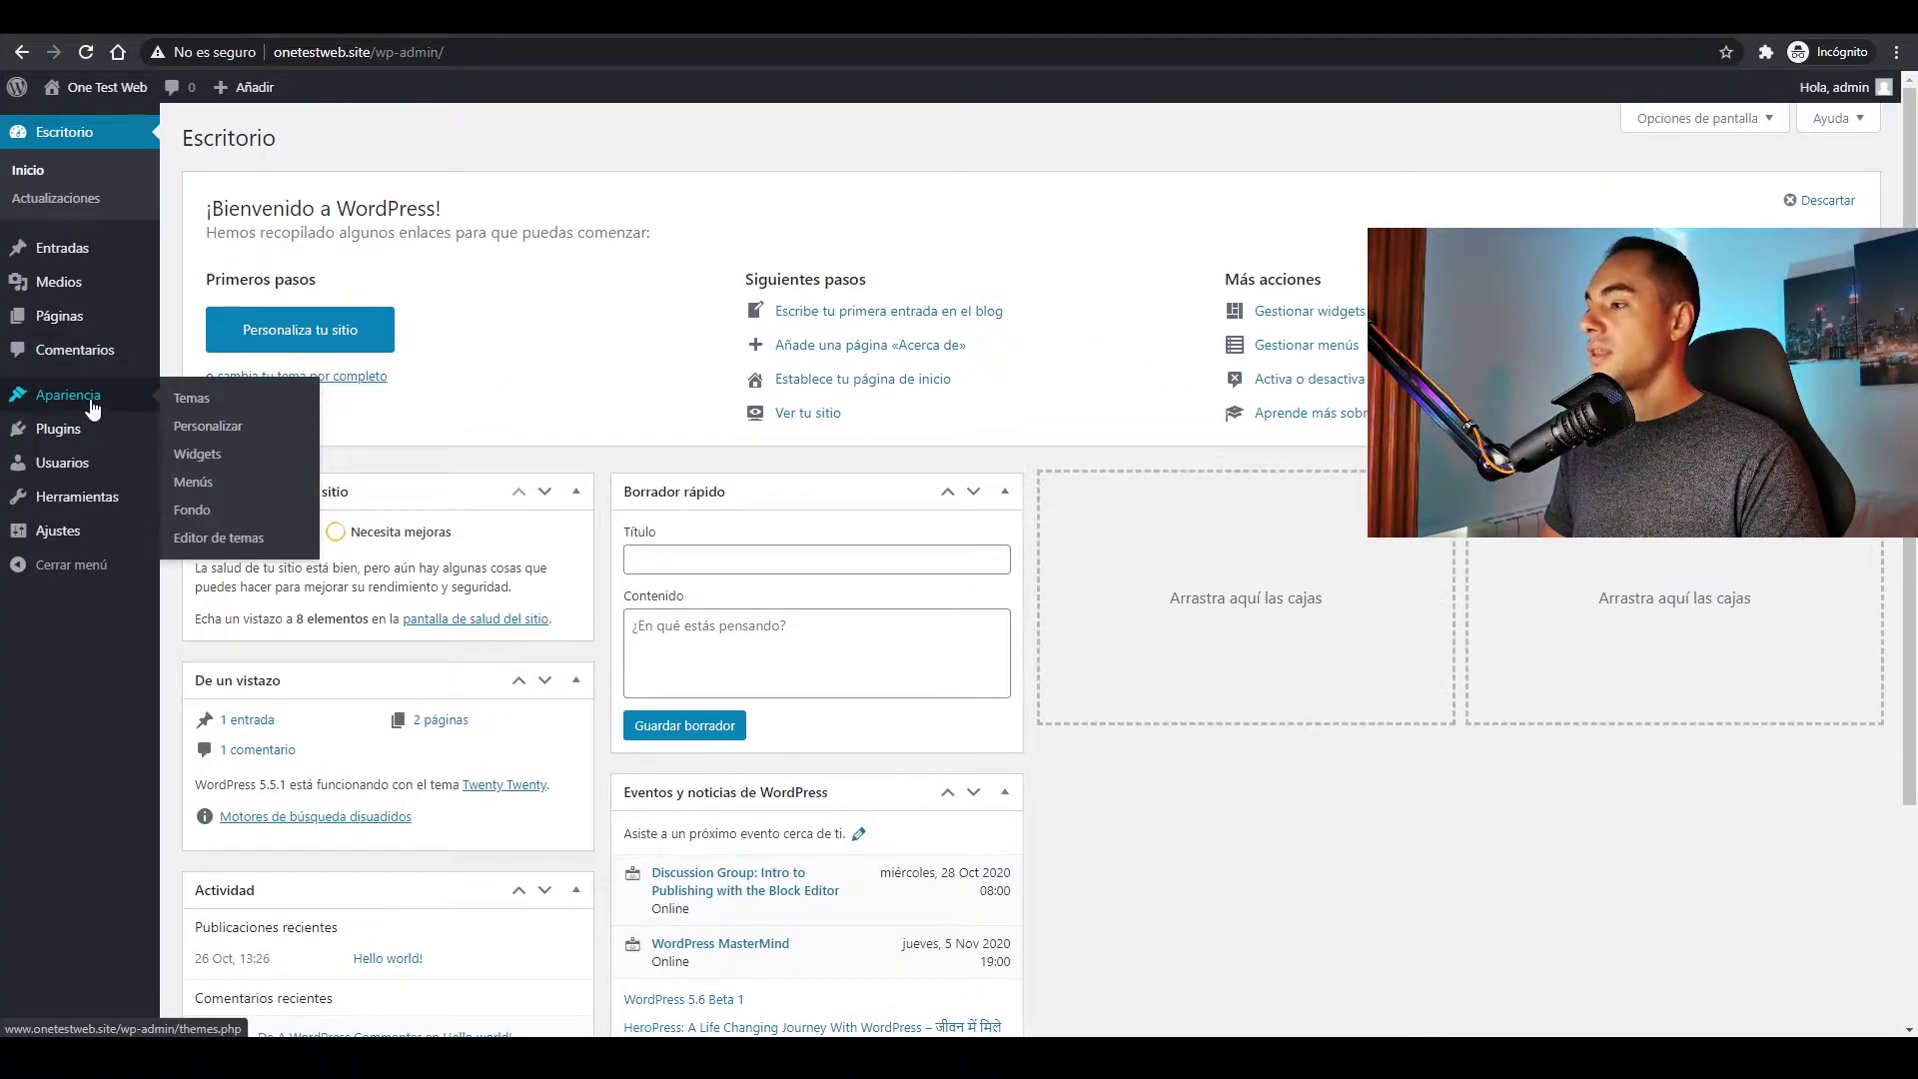
left_click(200, 399)
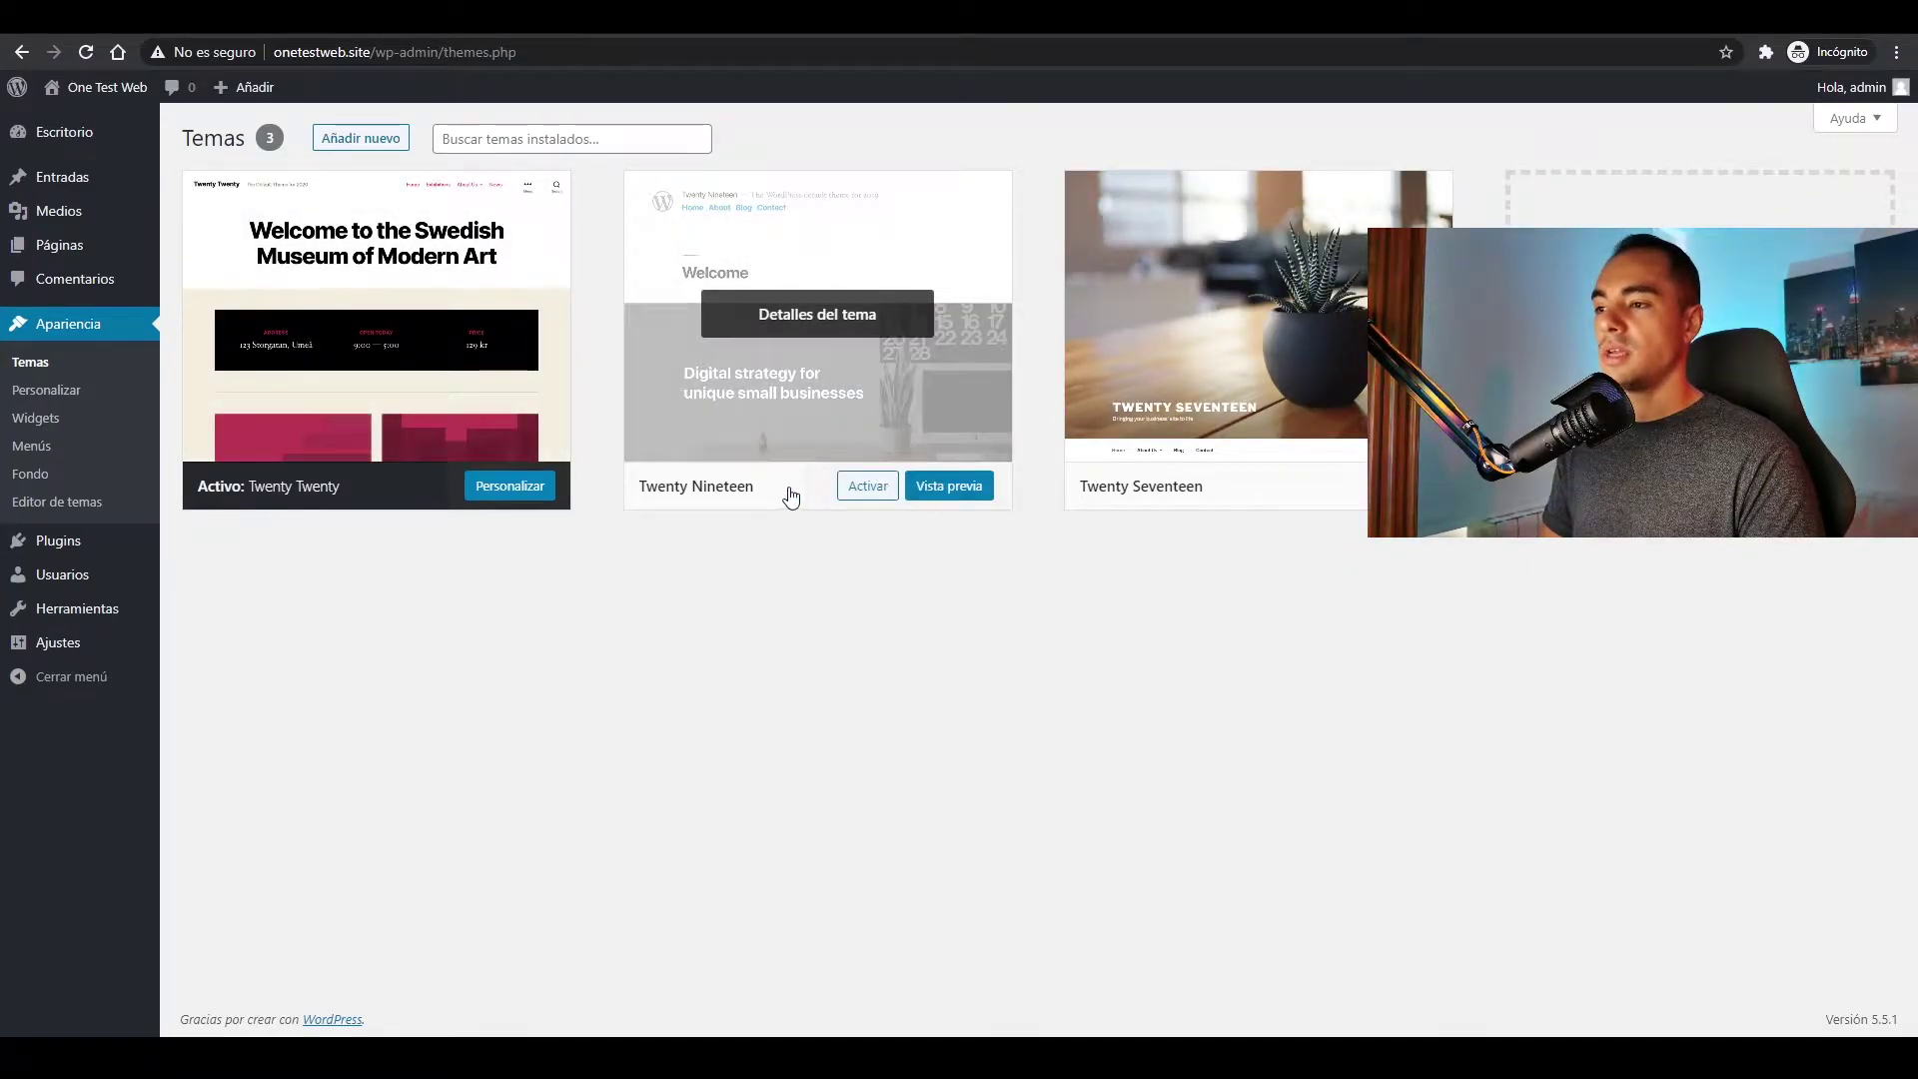
left_click(821, 314)
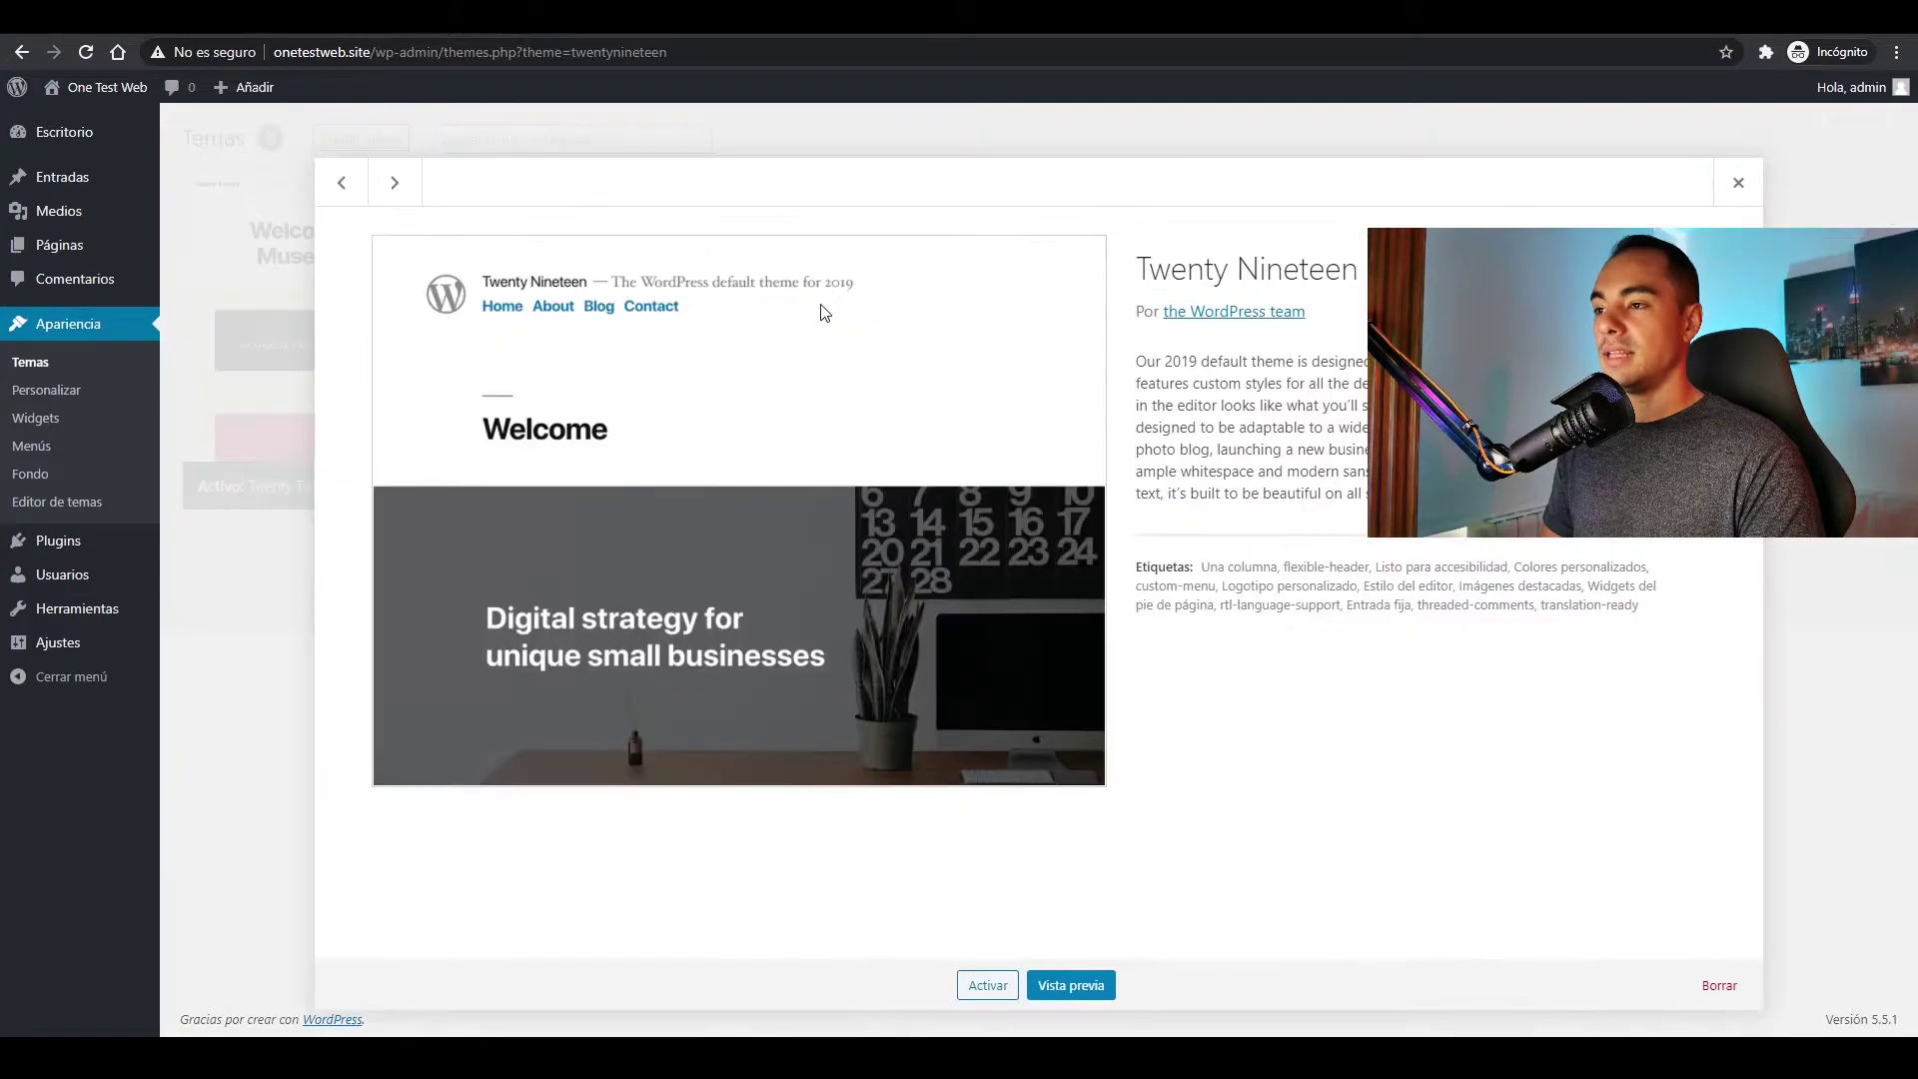
left_click(1718, 985)
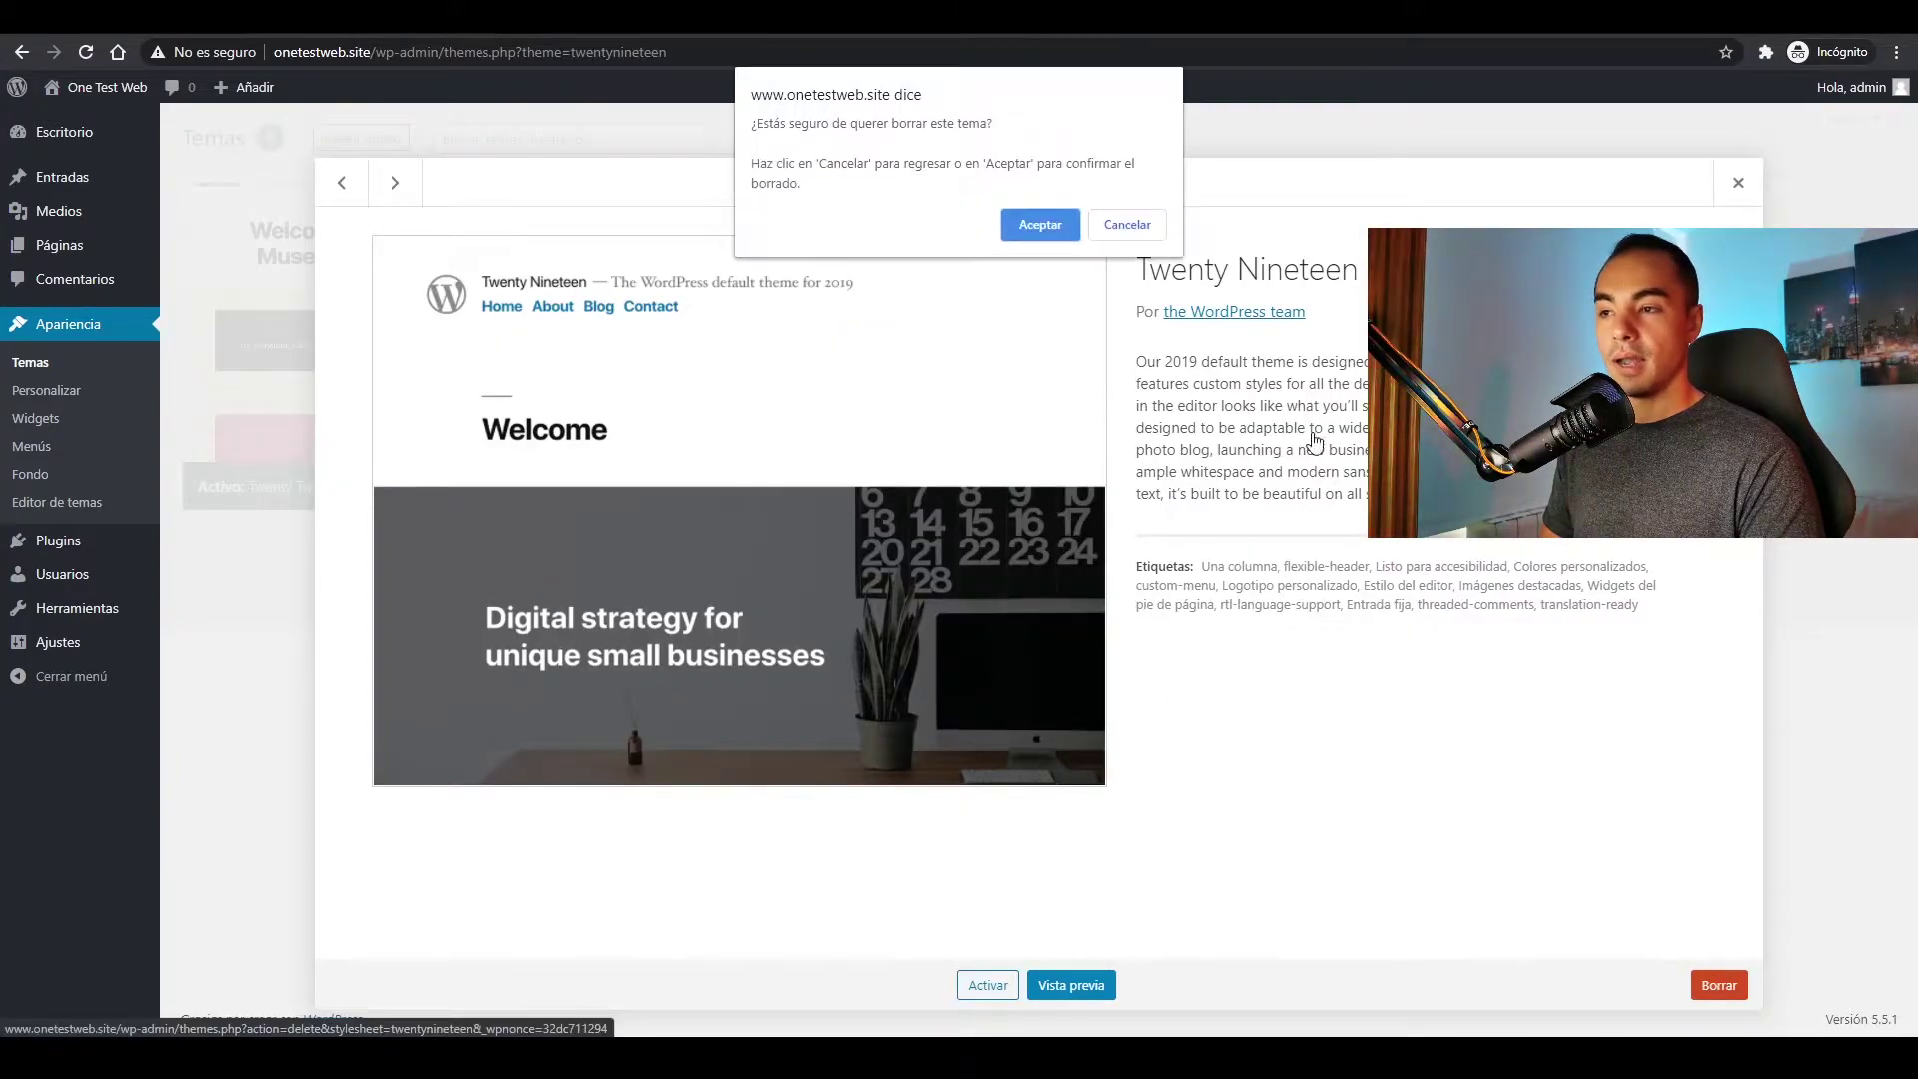
left_click(1044, 226)
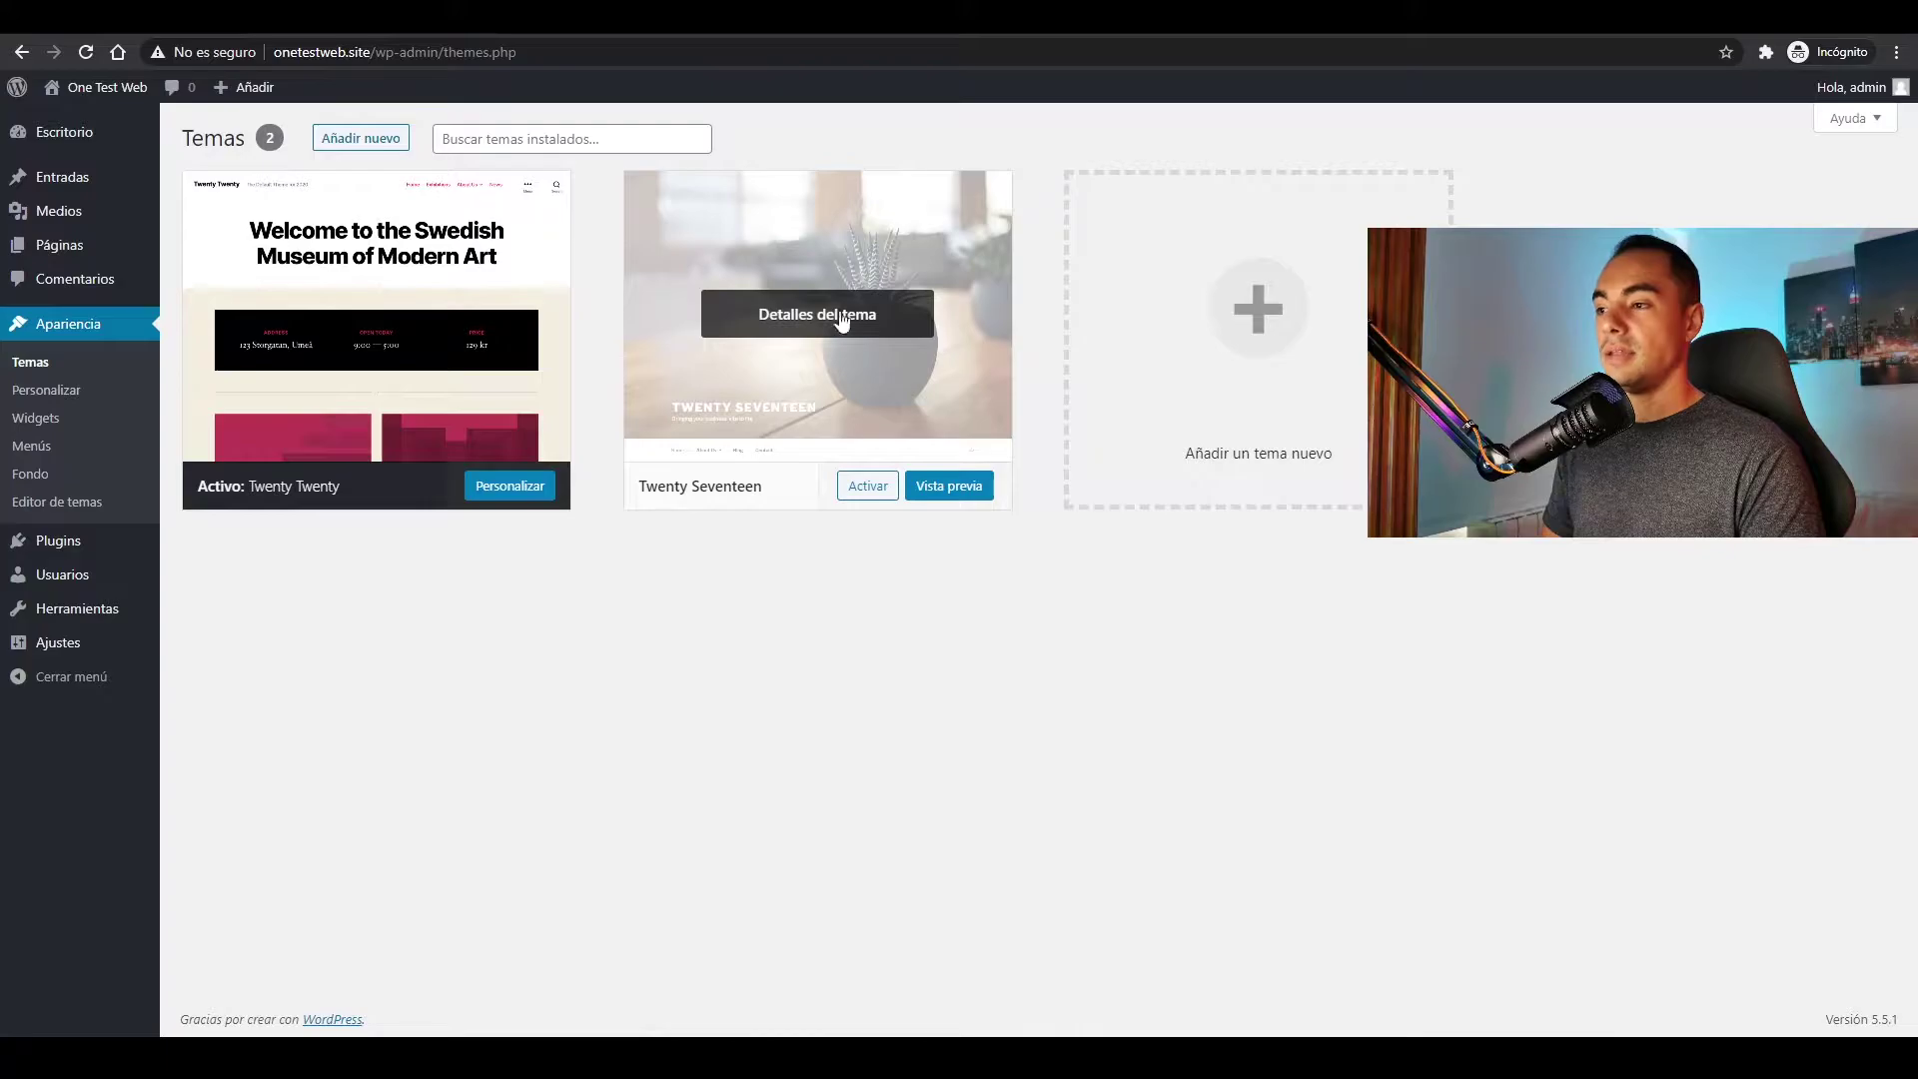
- Delete the unused Twenty Seventeen theme
left_click(814, 321)
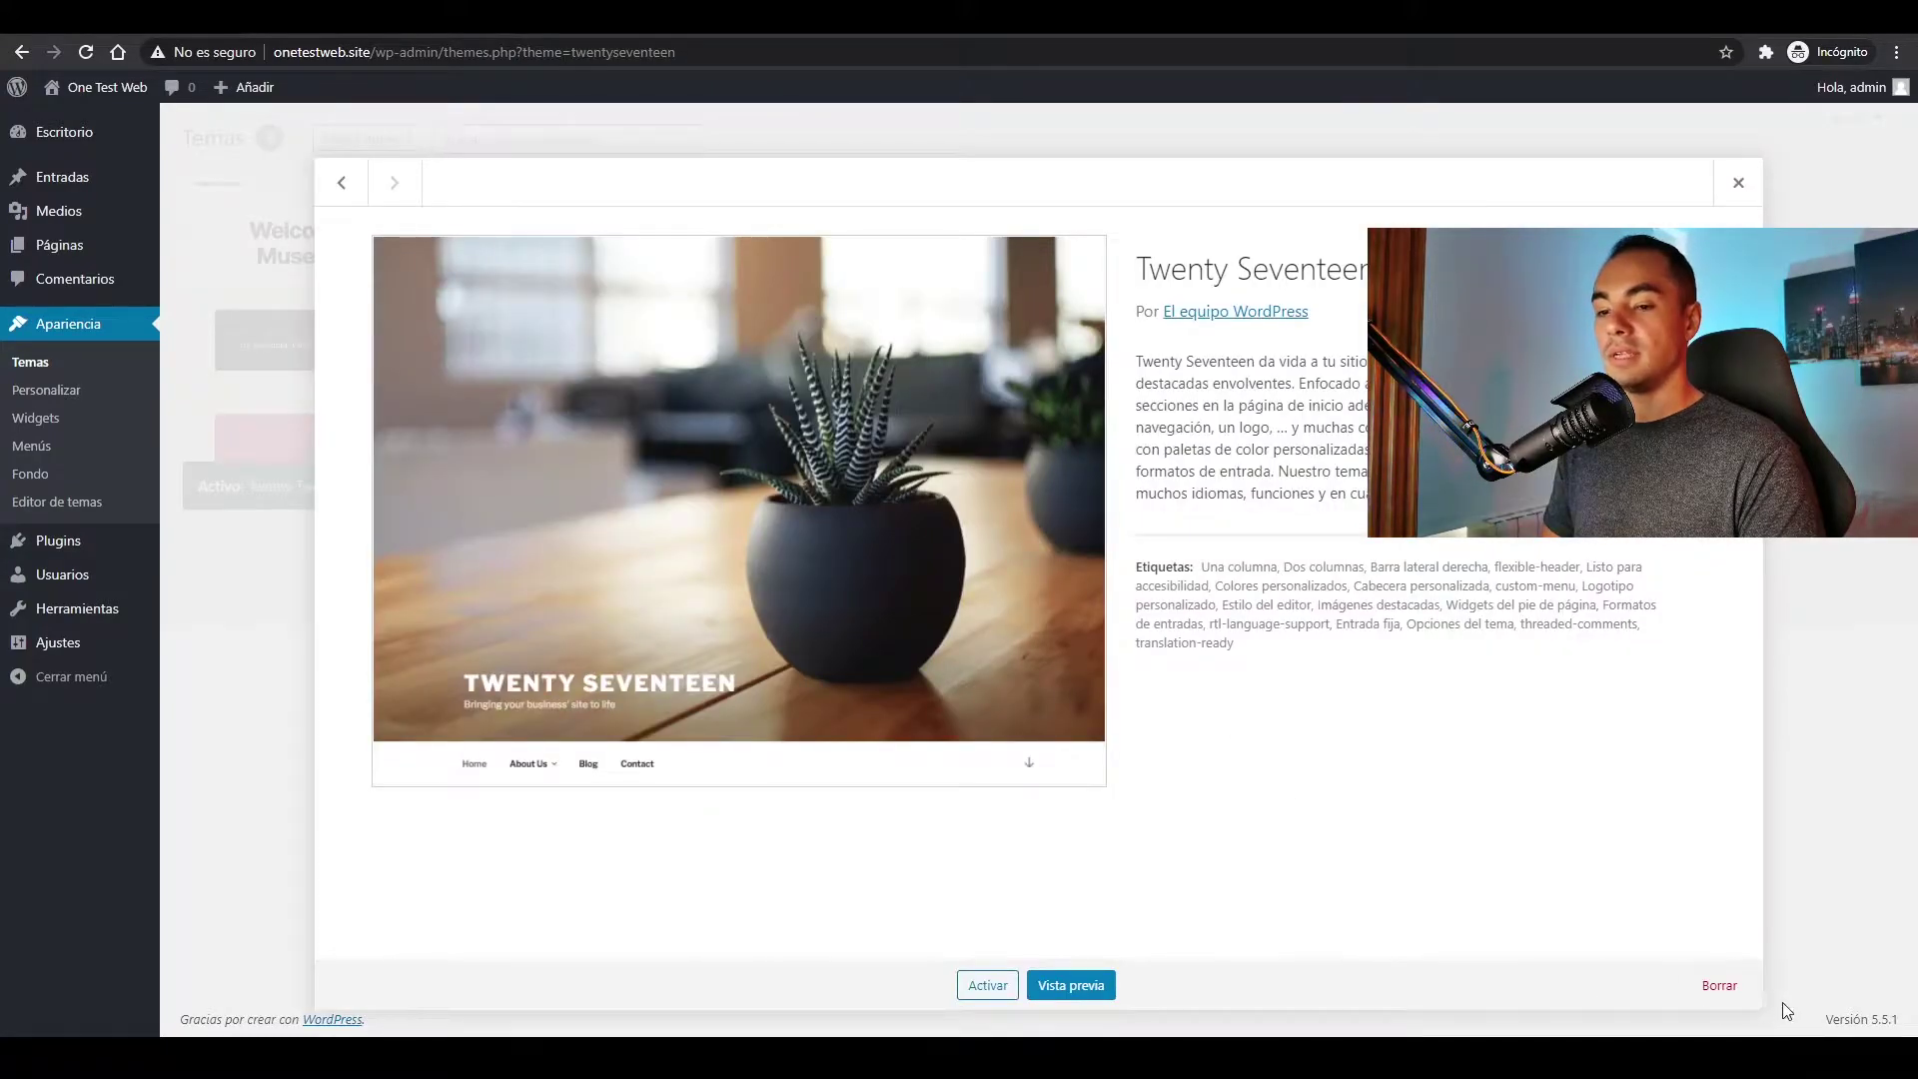
left_click(1718, 985)
left_click(1029, 226)
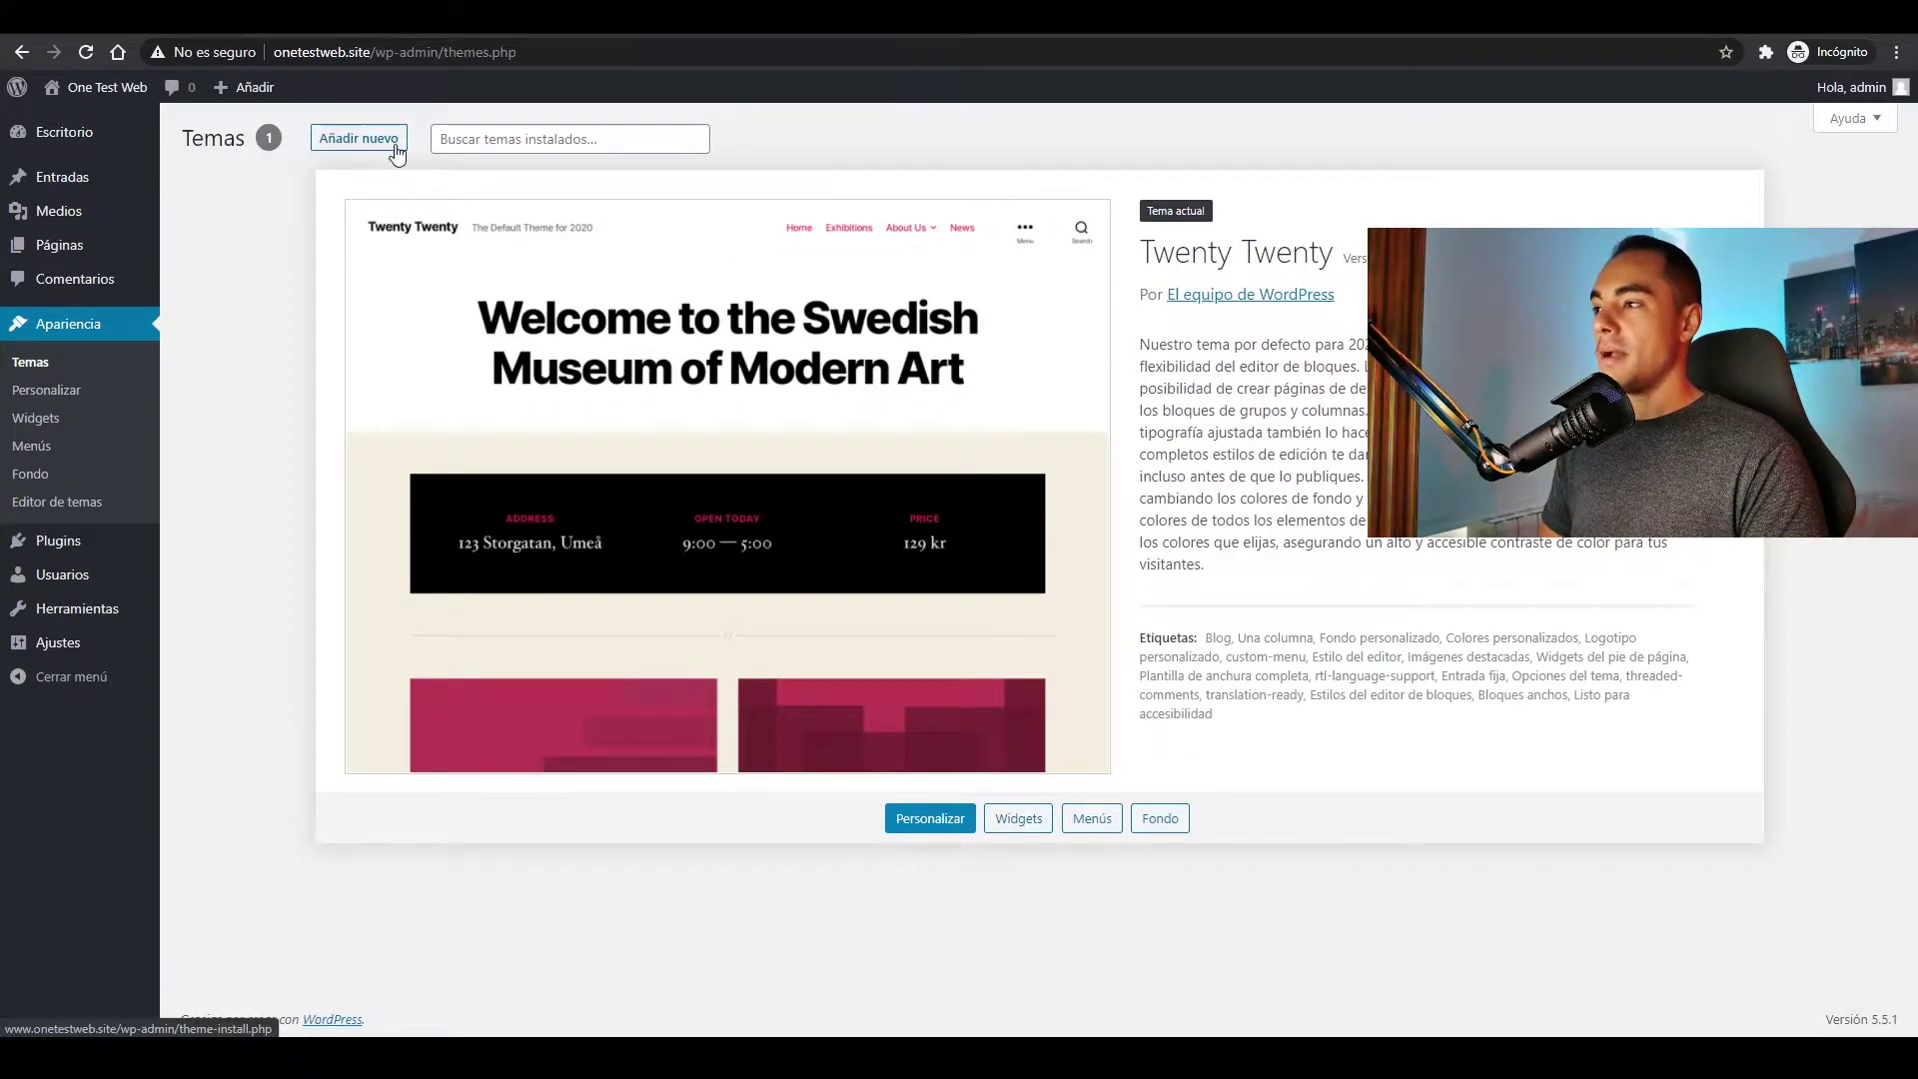
- Start adding a new theme, look over the featured themes and search the theme directory for "neve"
left_click(366, 147)
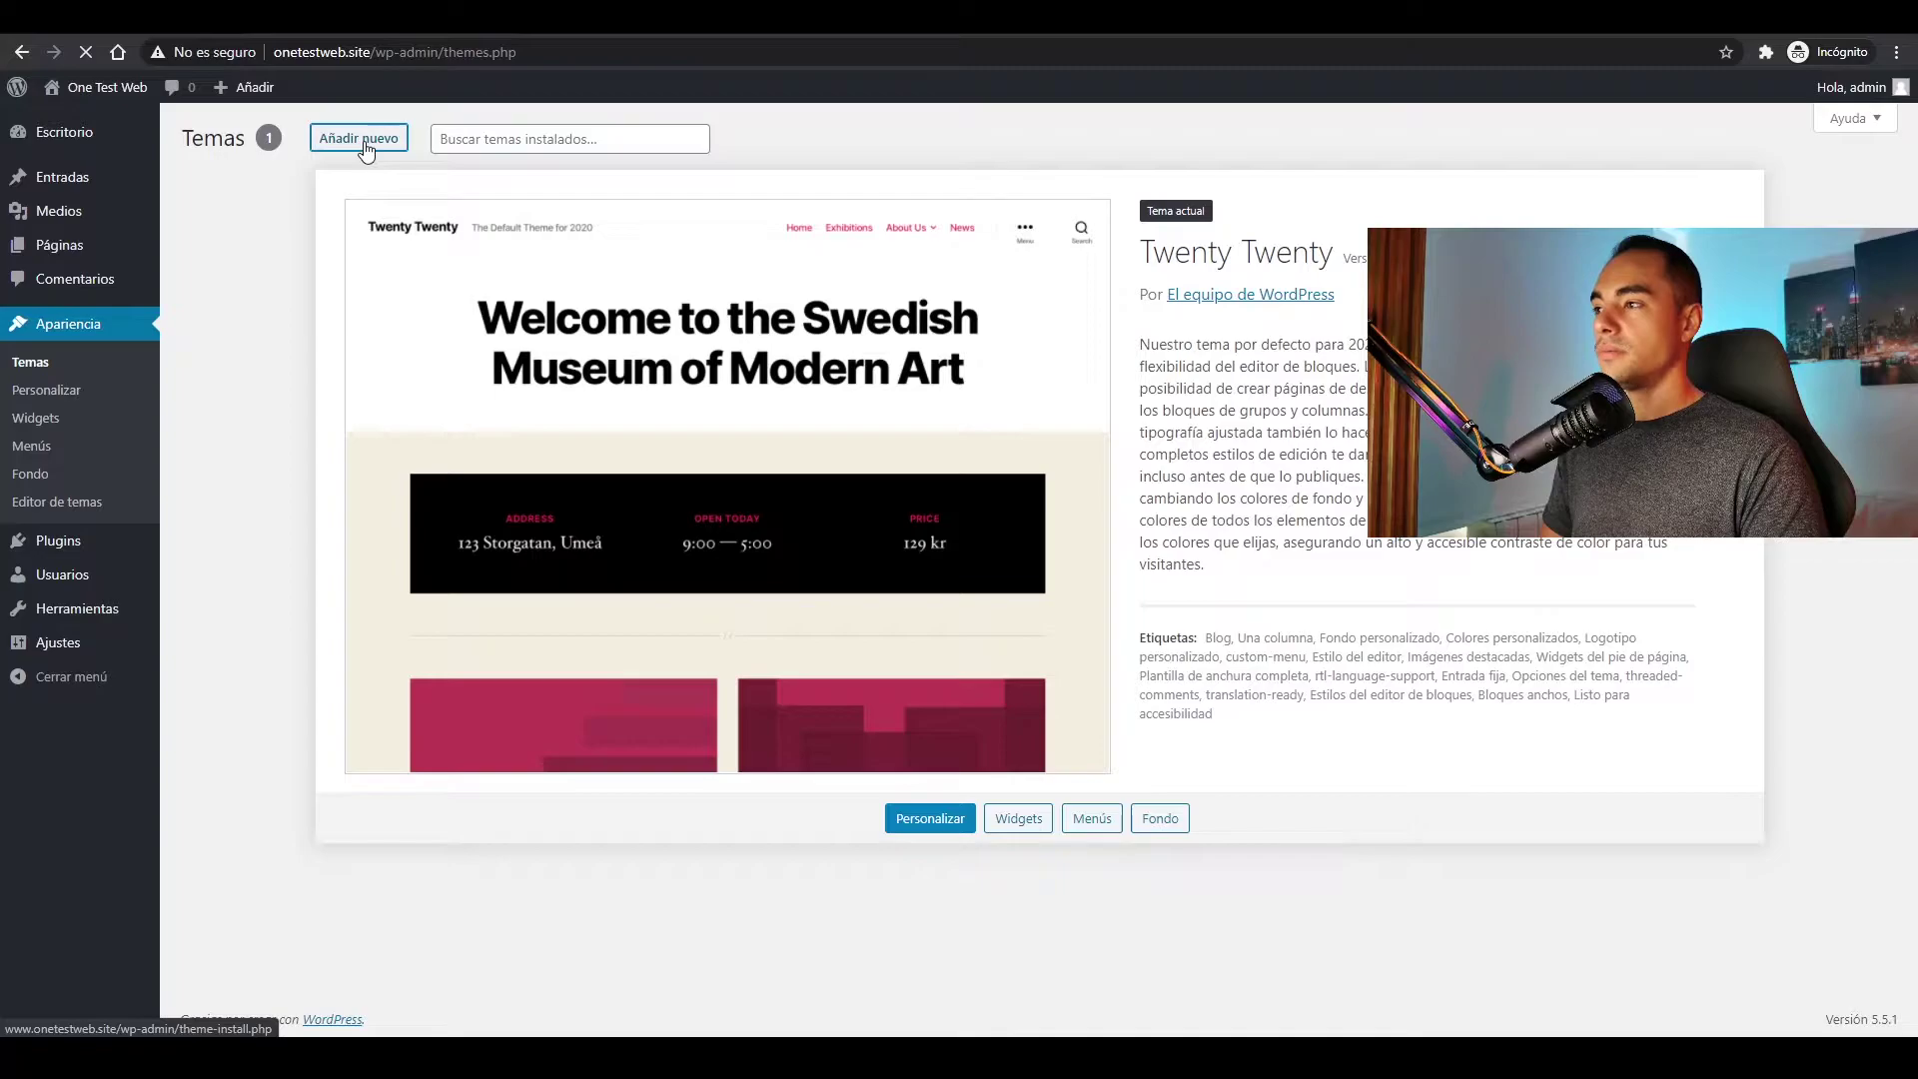
scroll(799, 720, "down", 8)
scroll(1105, 709, "down", 1)
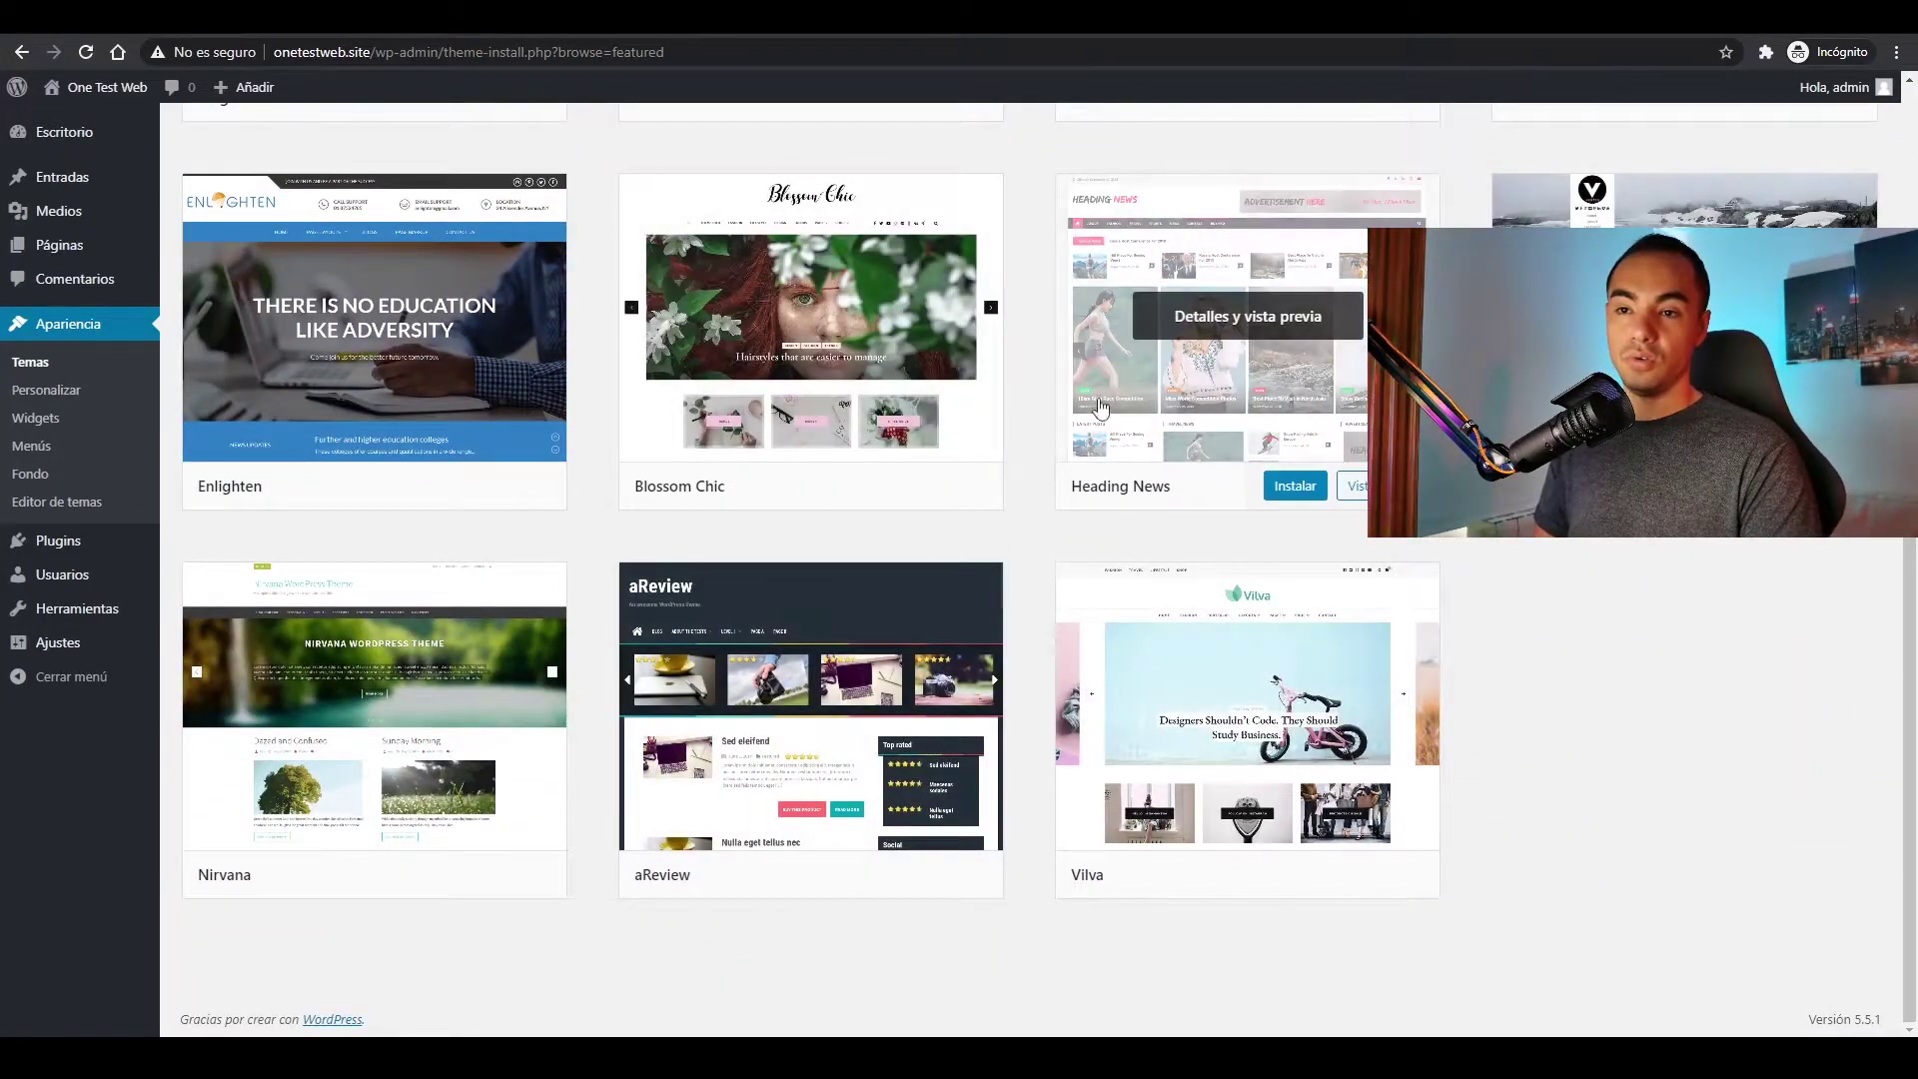
scroll(1298, 450, "up", 10)
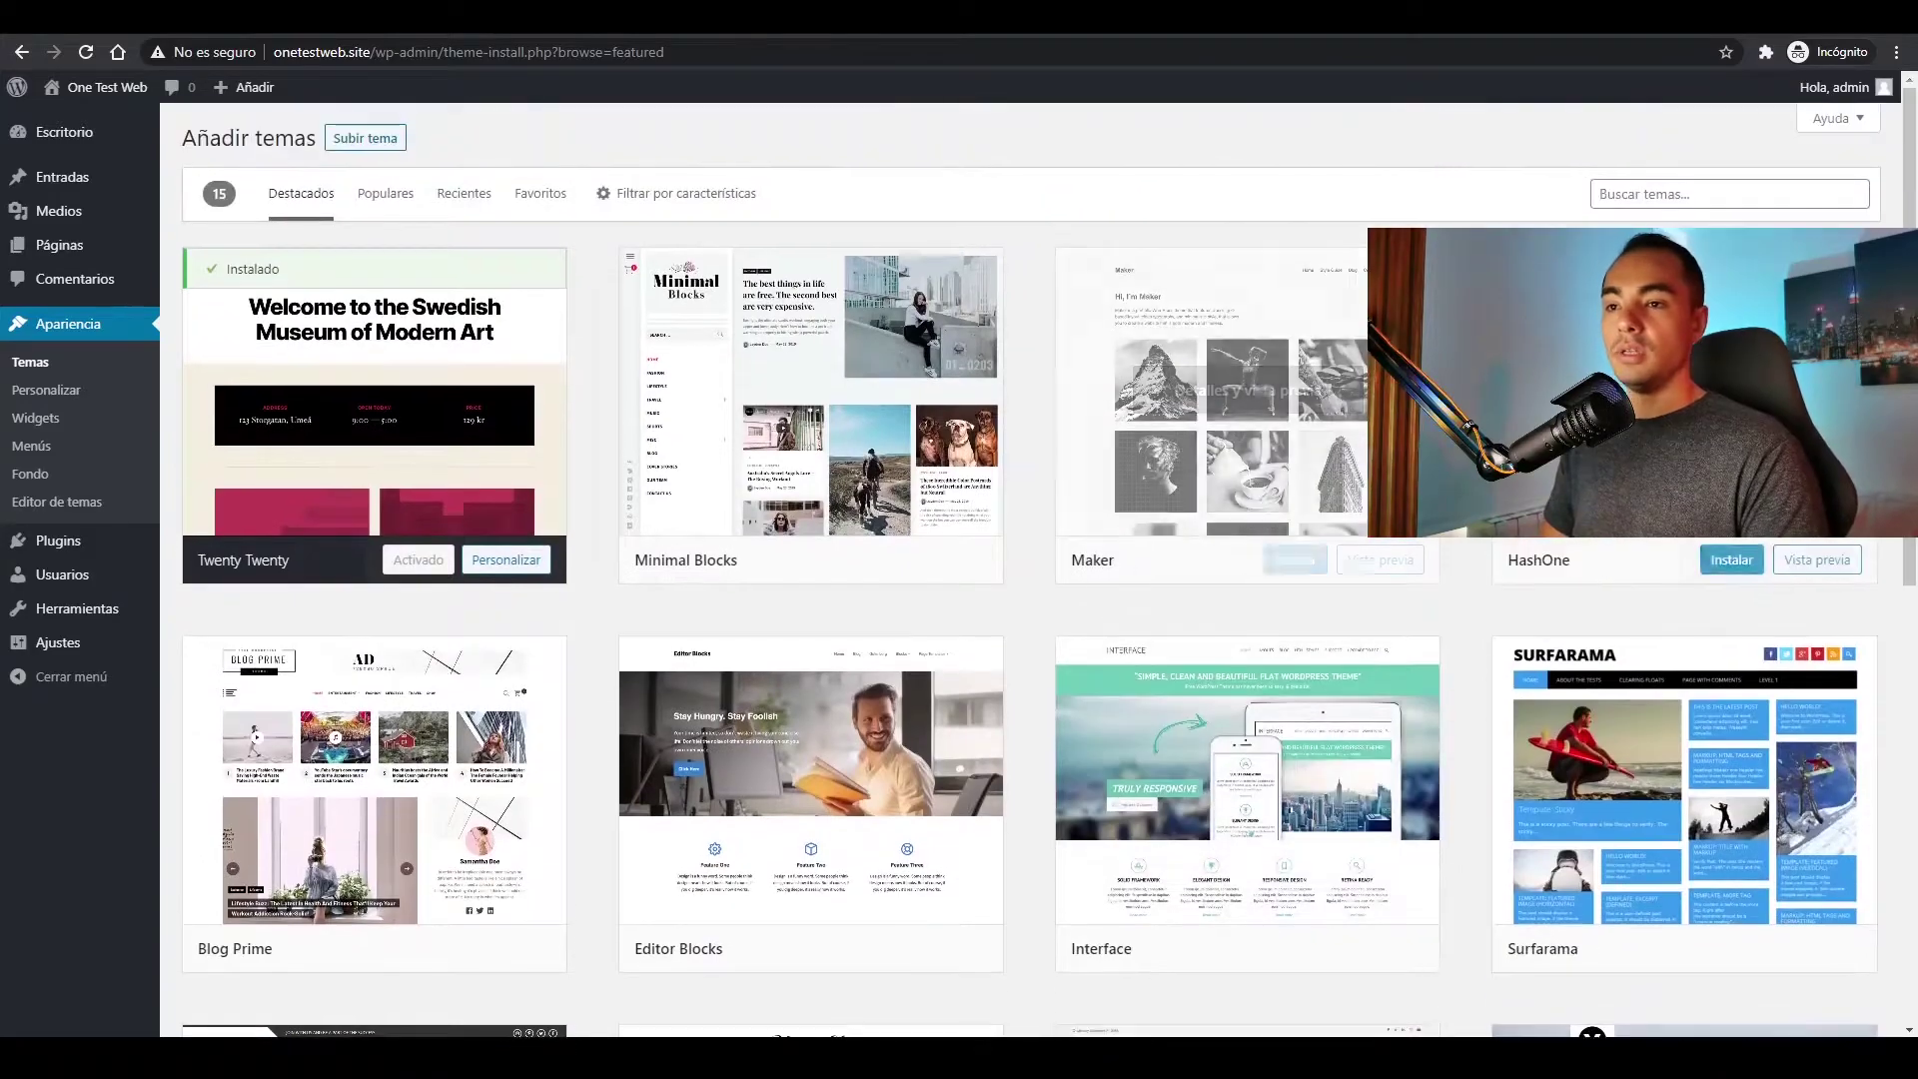
left_click(1681, 194)
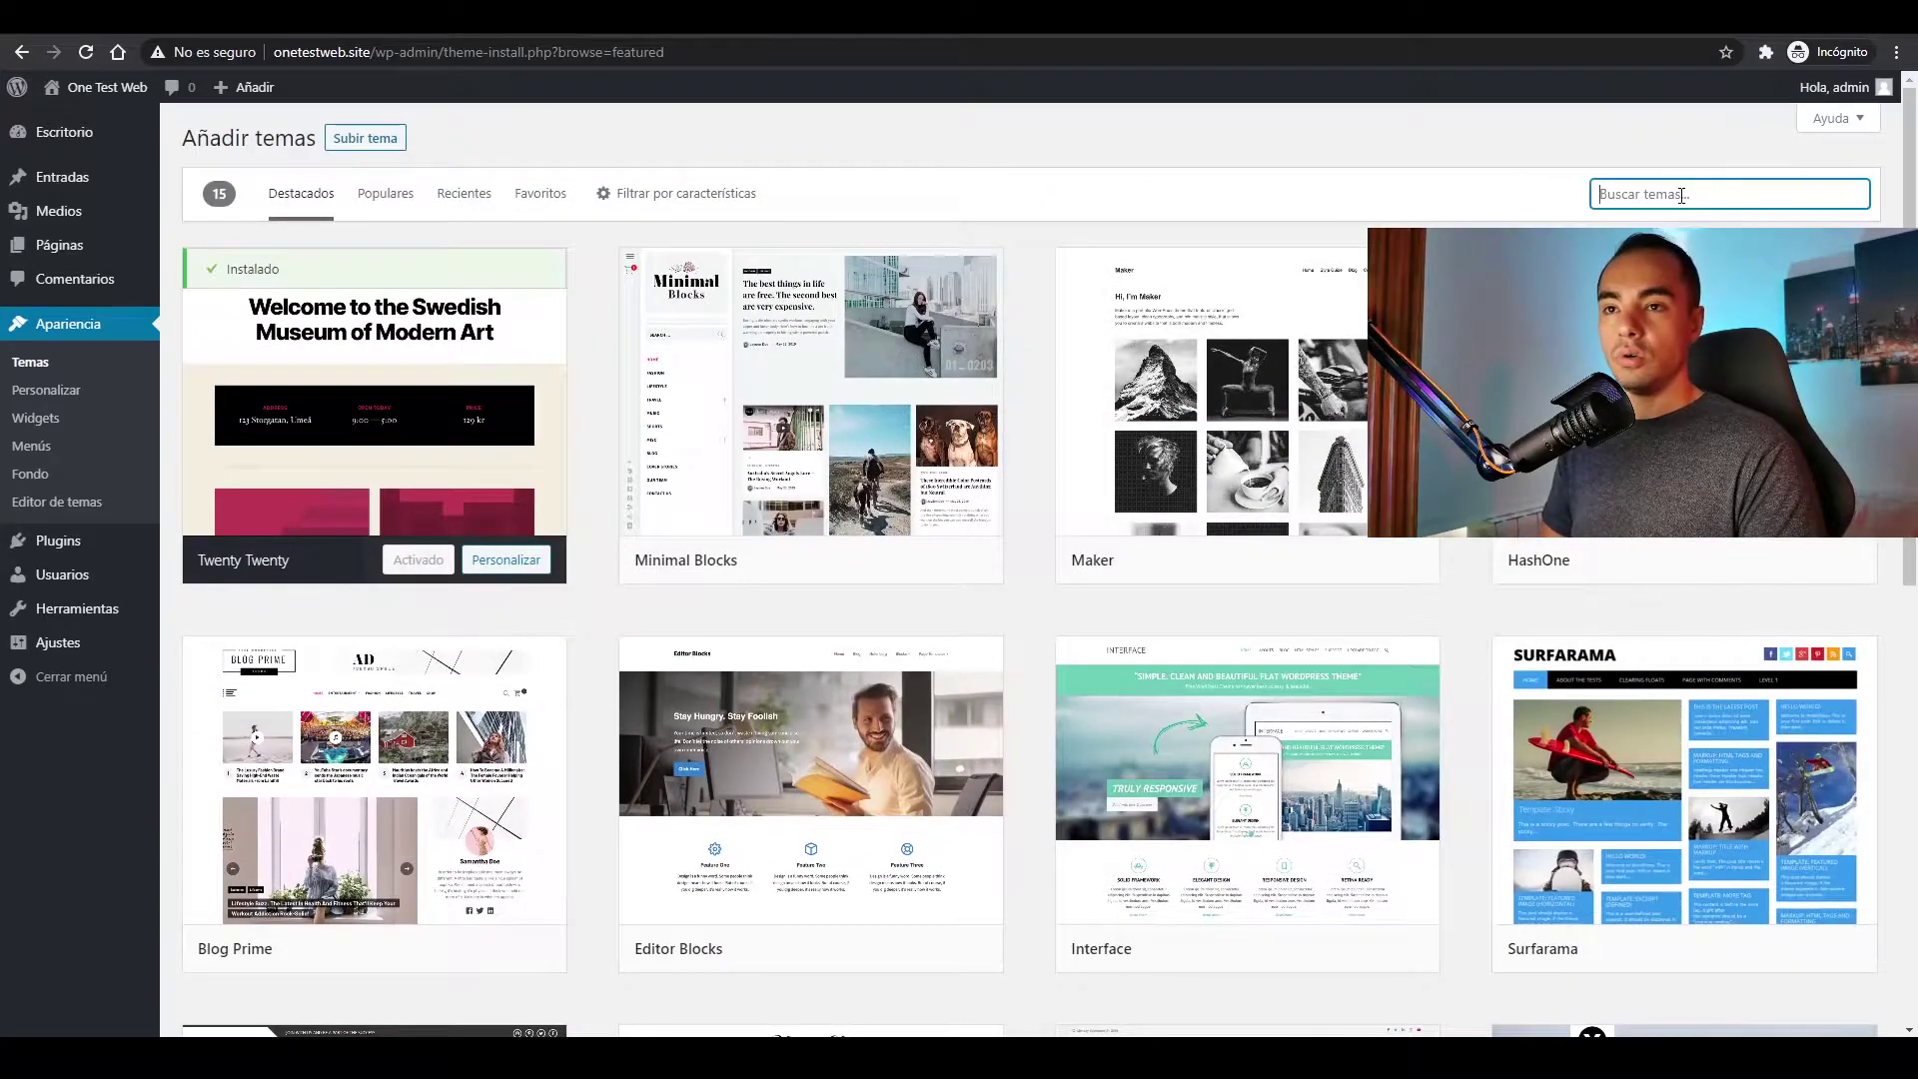
type("neve")
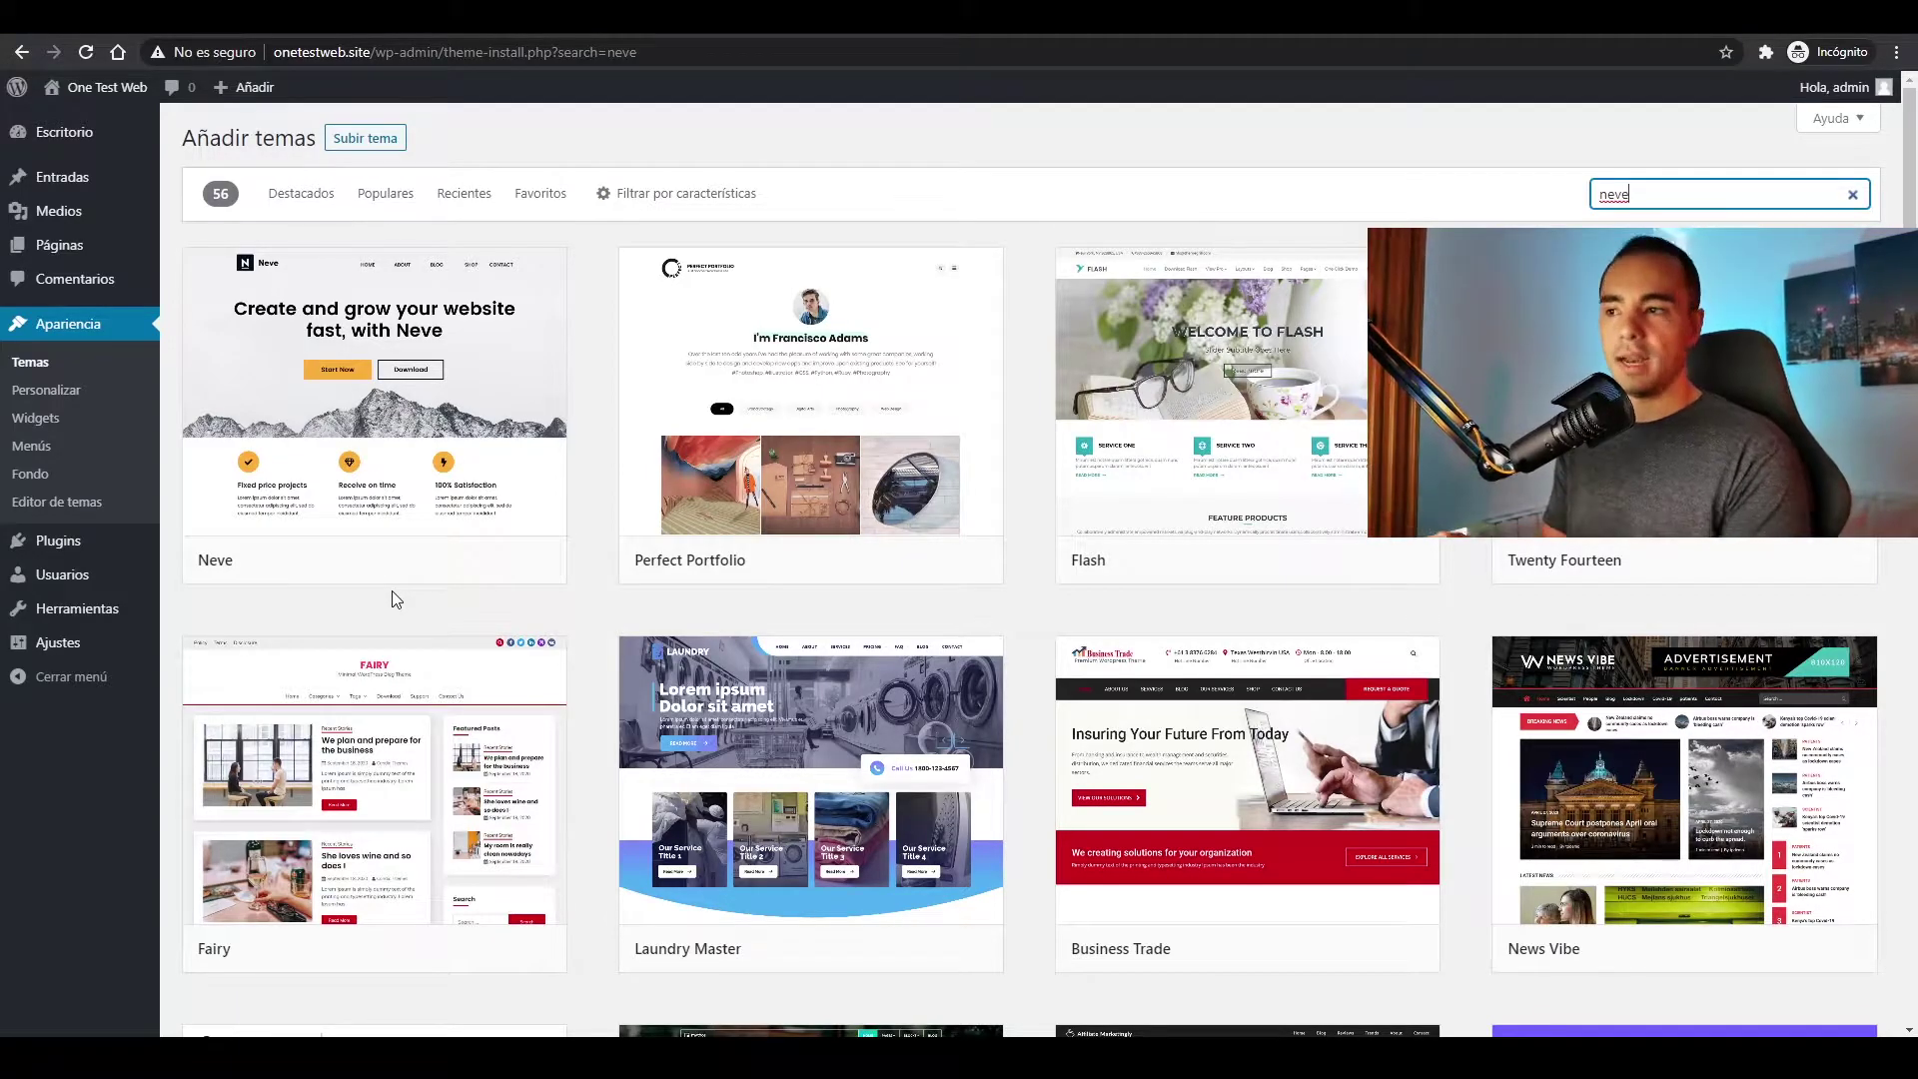
- Install and activate the Neve theme and load the site's front page to view it
mouse_move(417, 565)
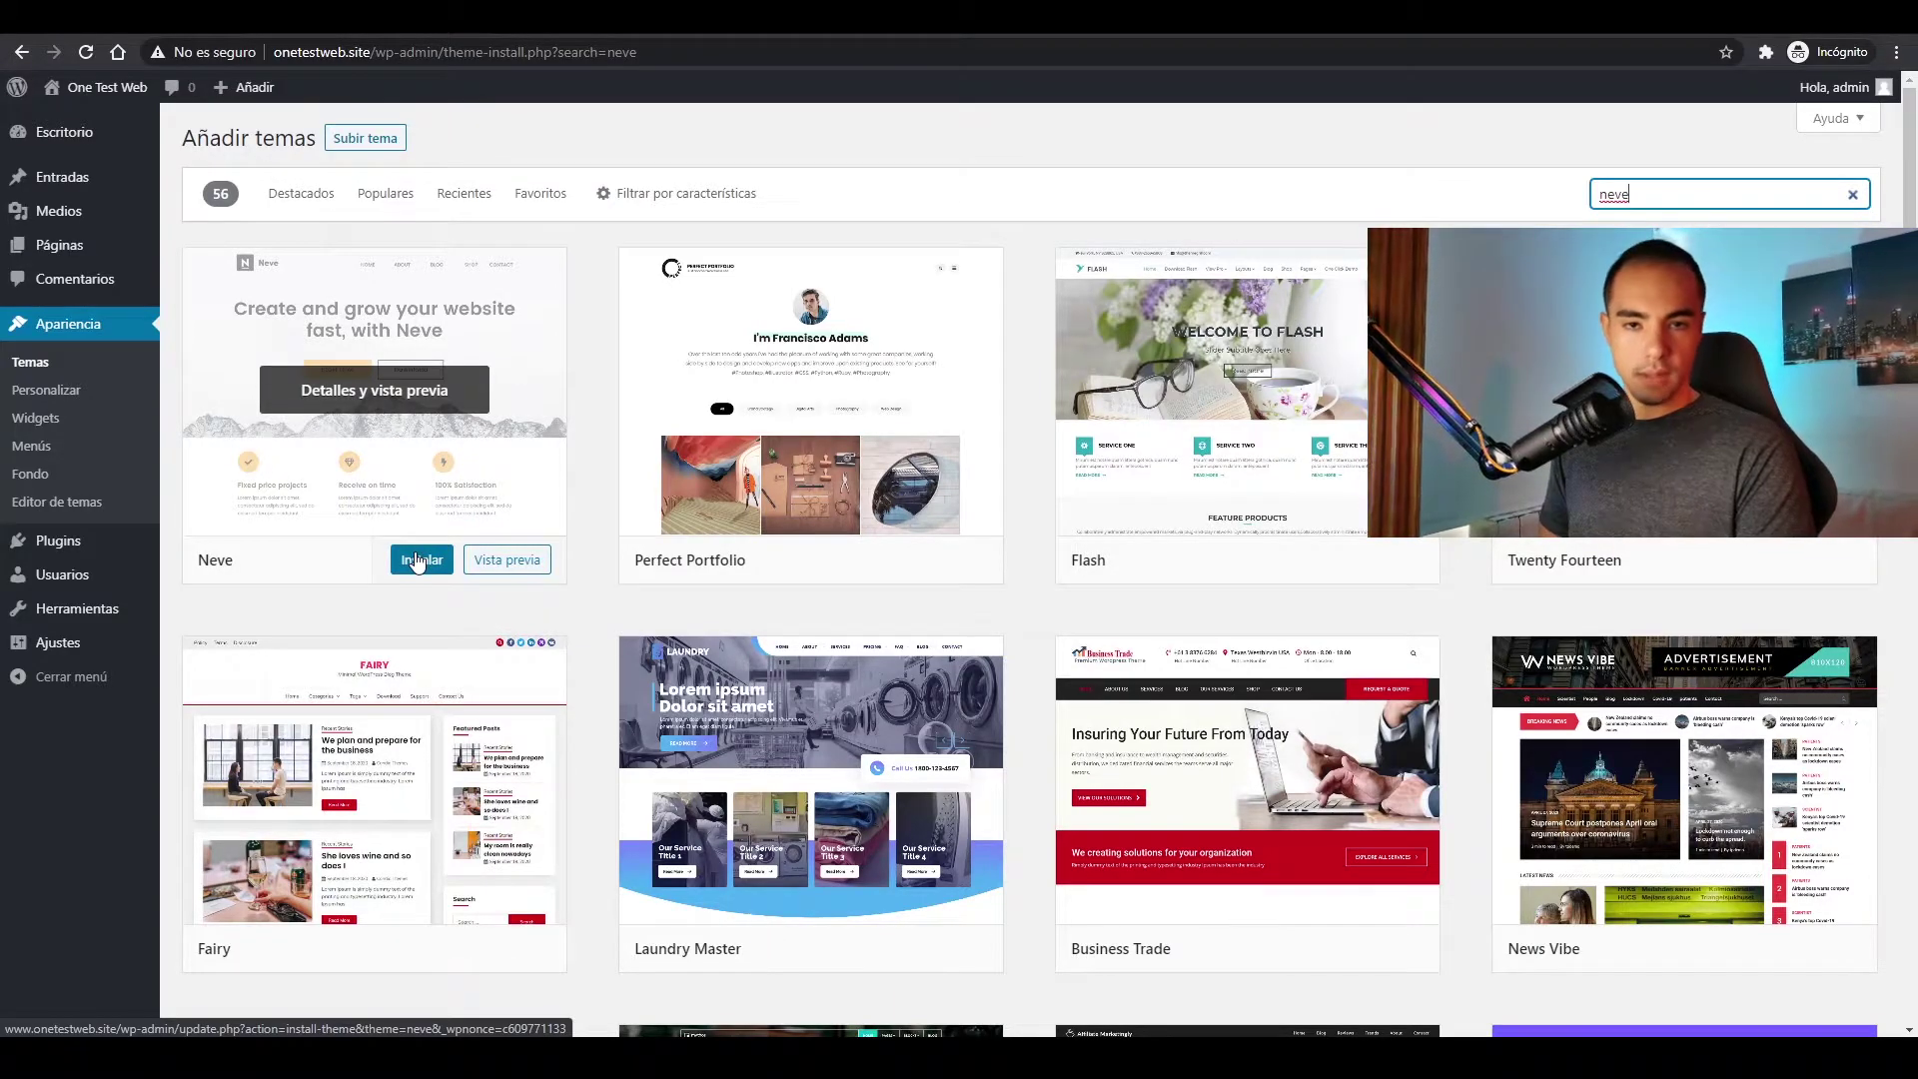
scroll(1126, 777, "down", 15)
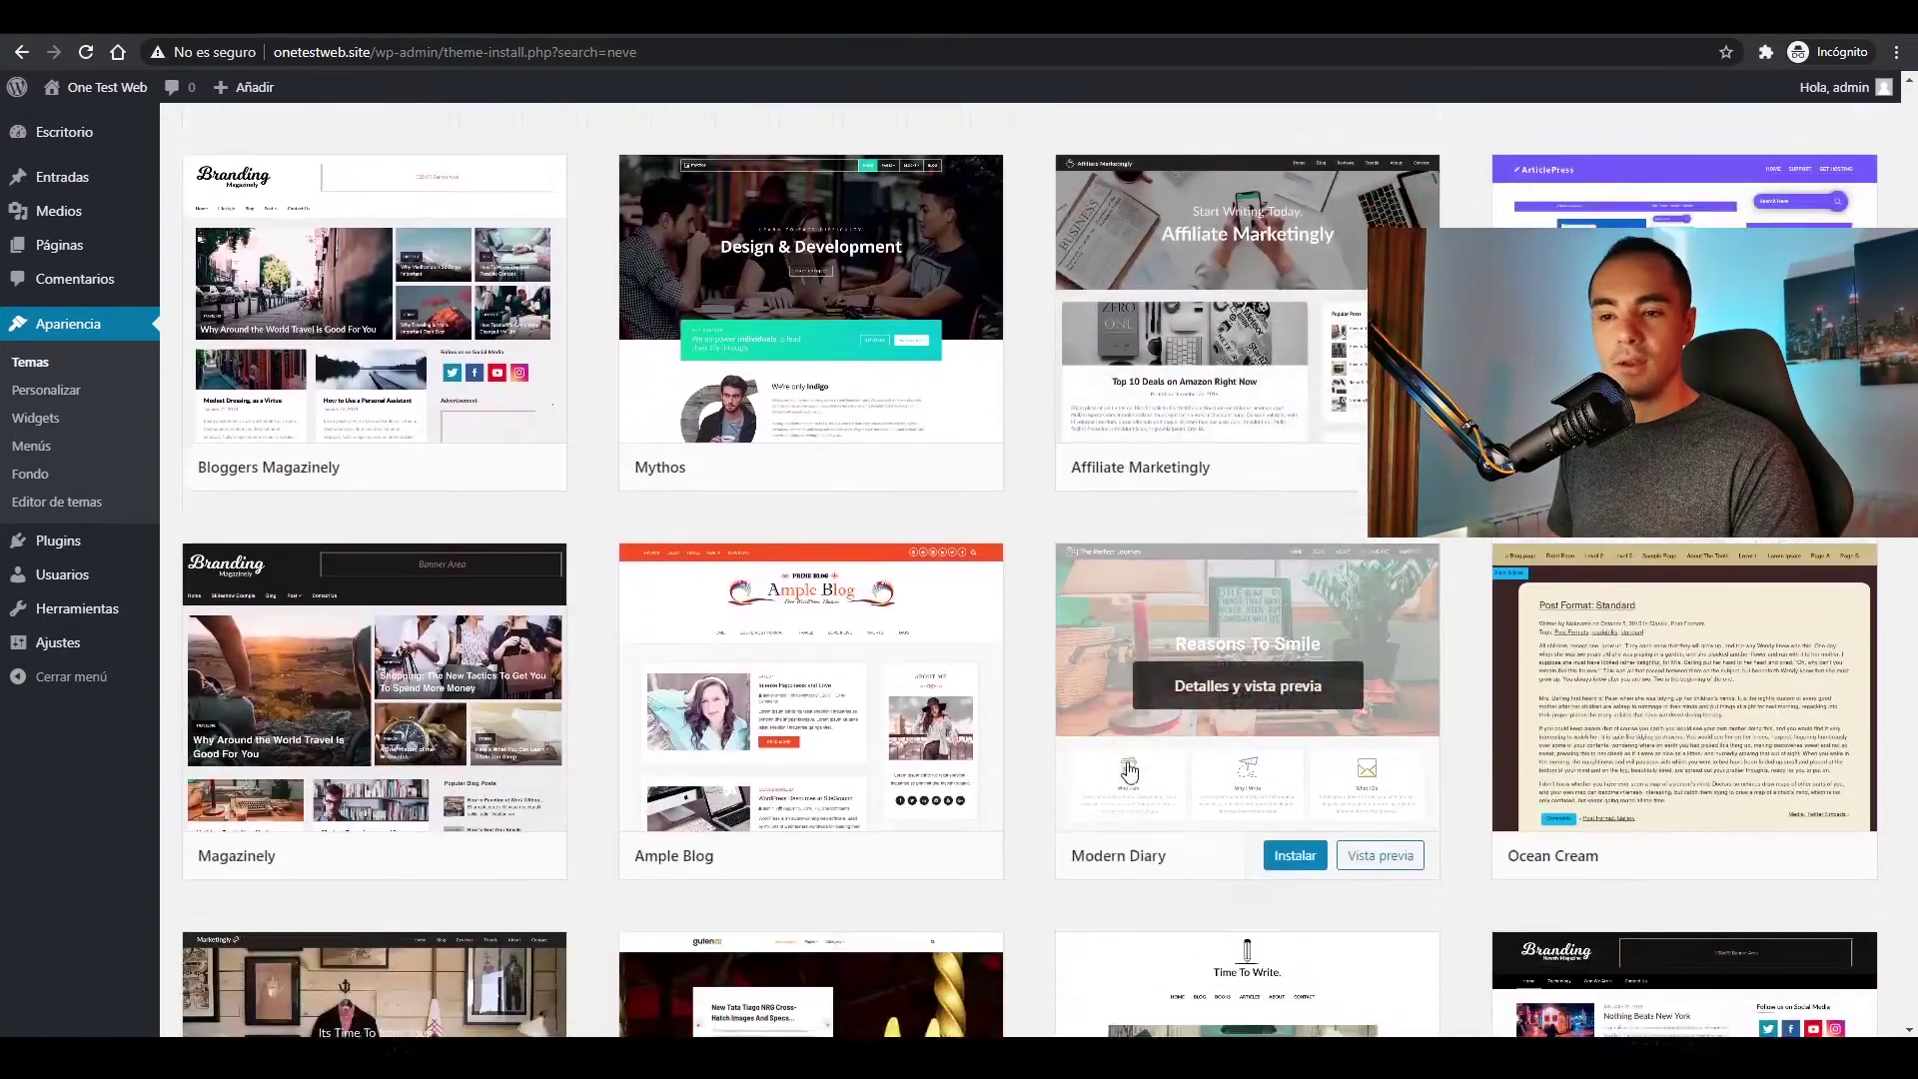
scroll(1126, 777, "up", 15)
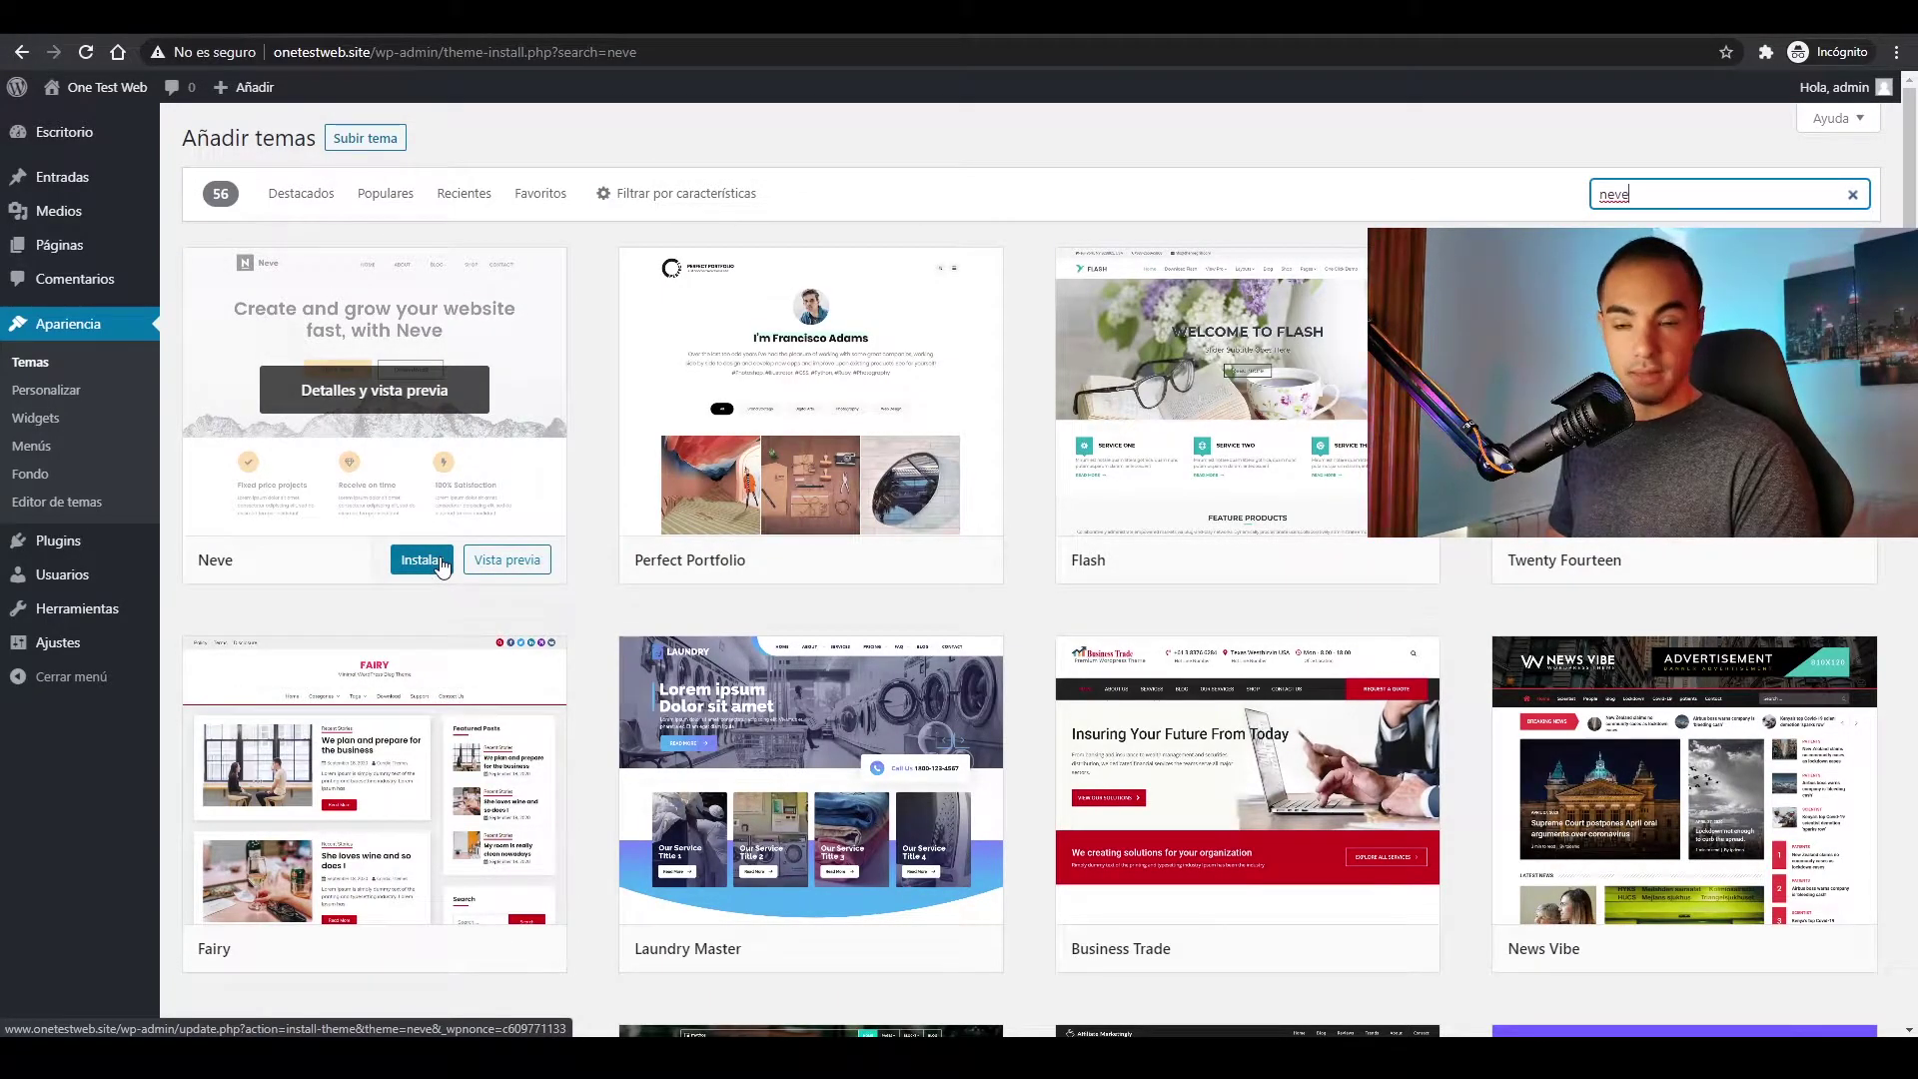
left_click(441, 561)
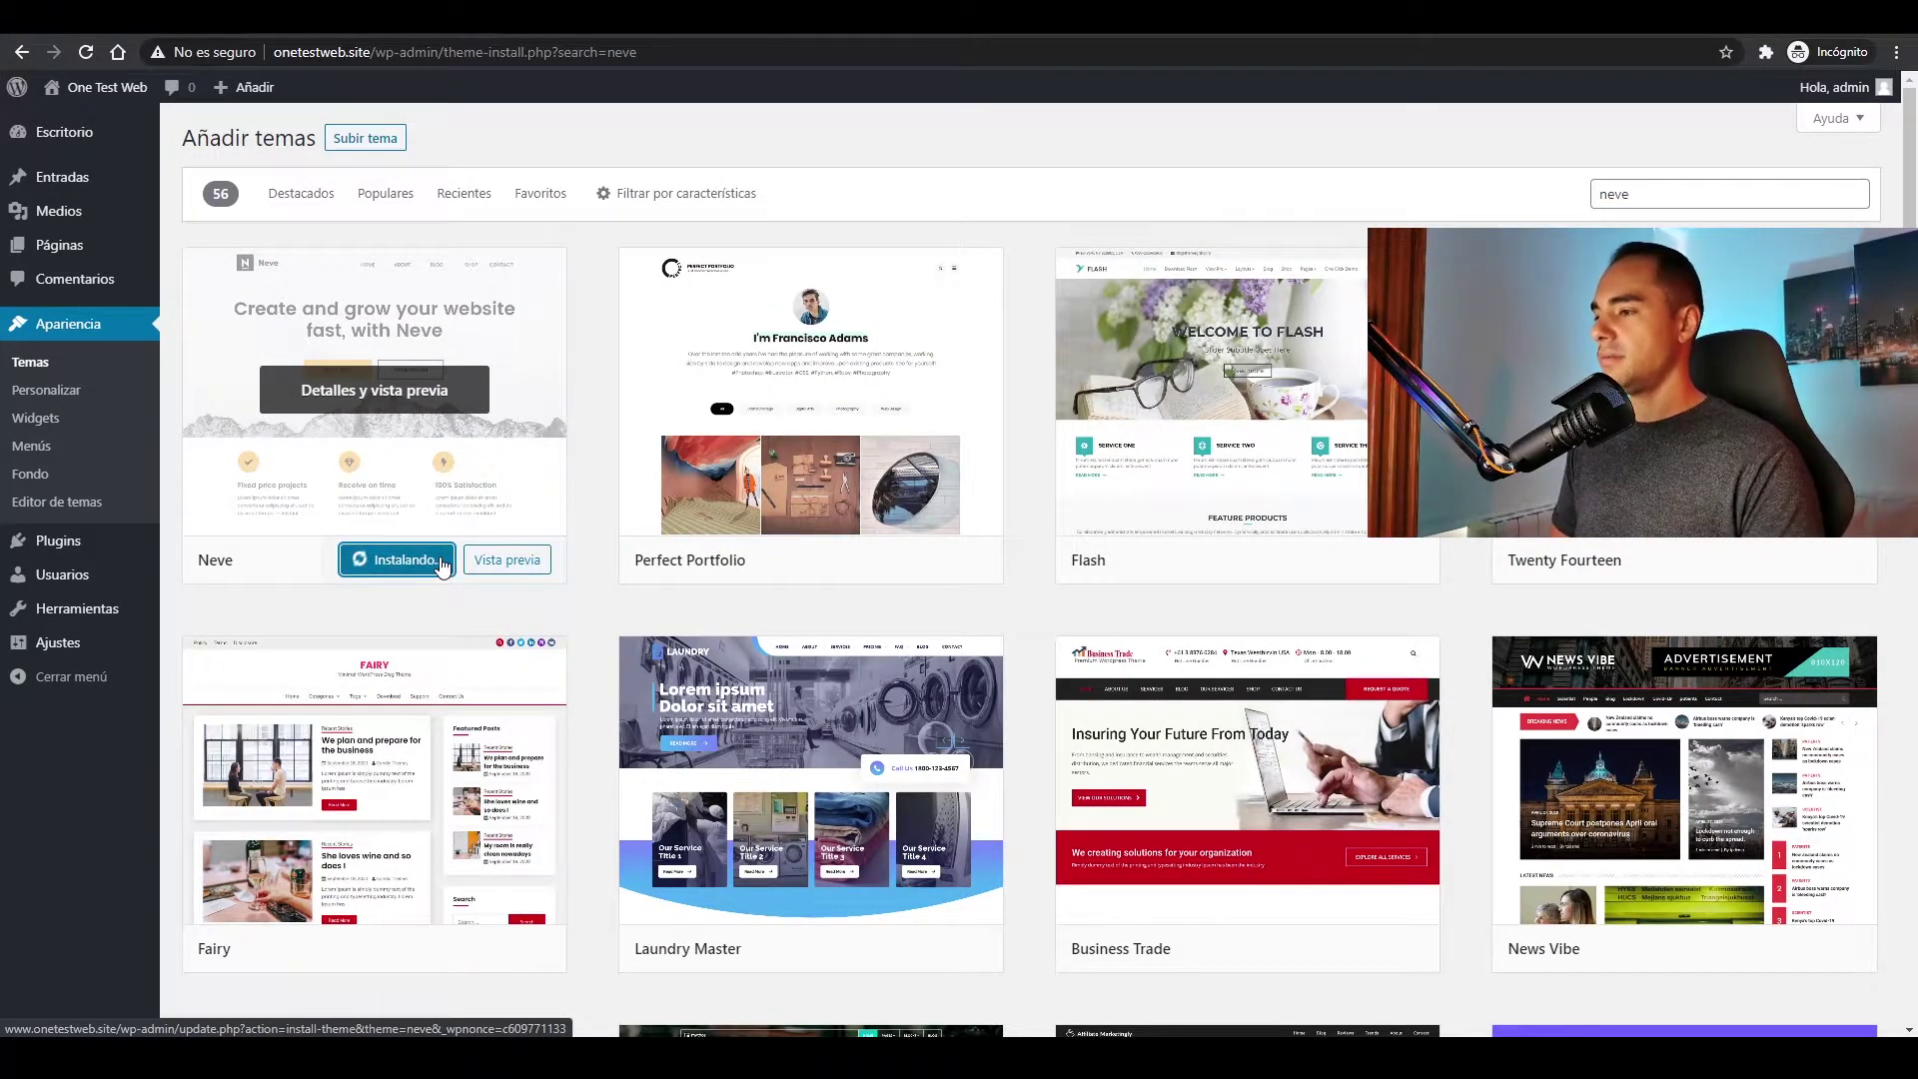
left_click(420, 558)
key("Return")
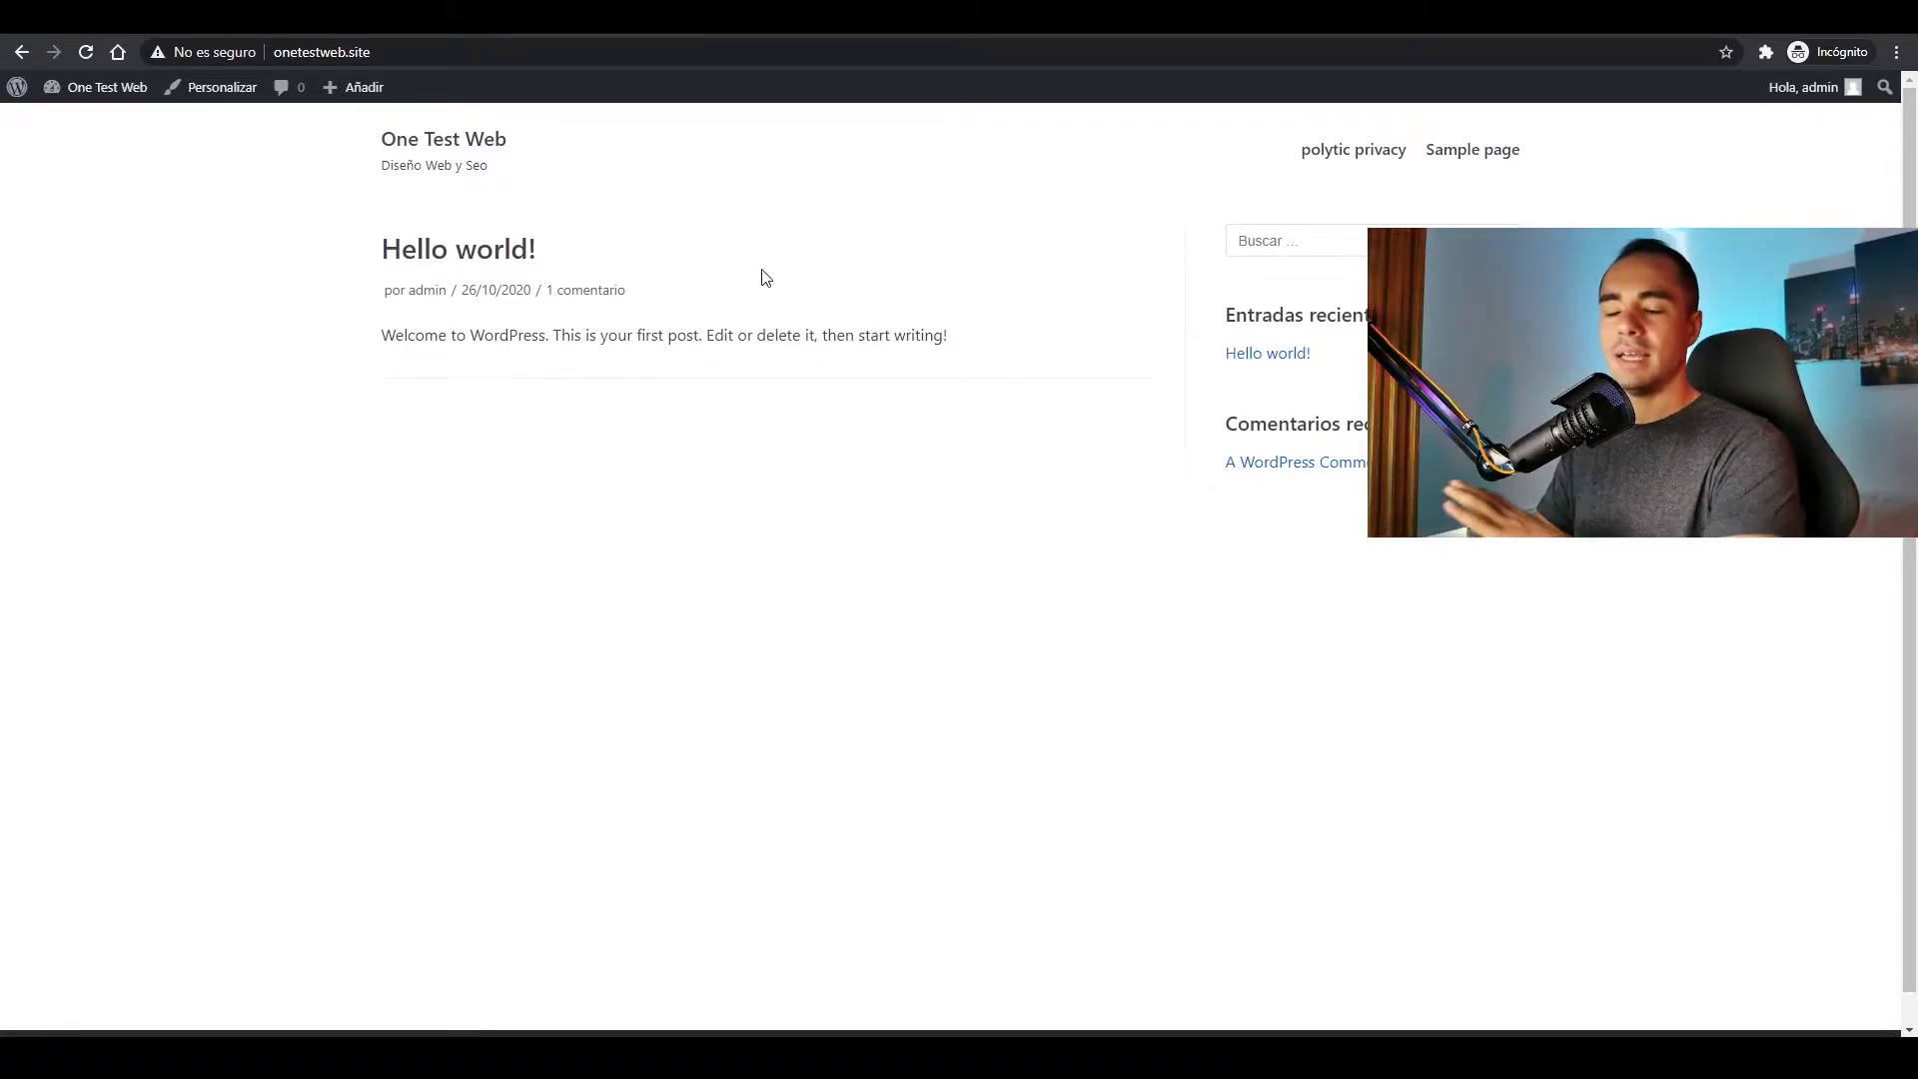
- Return to the admin dashboard and search for new plugins with the keyword "404"
key("ctrl+l")
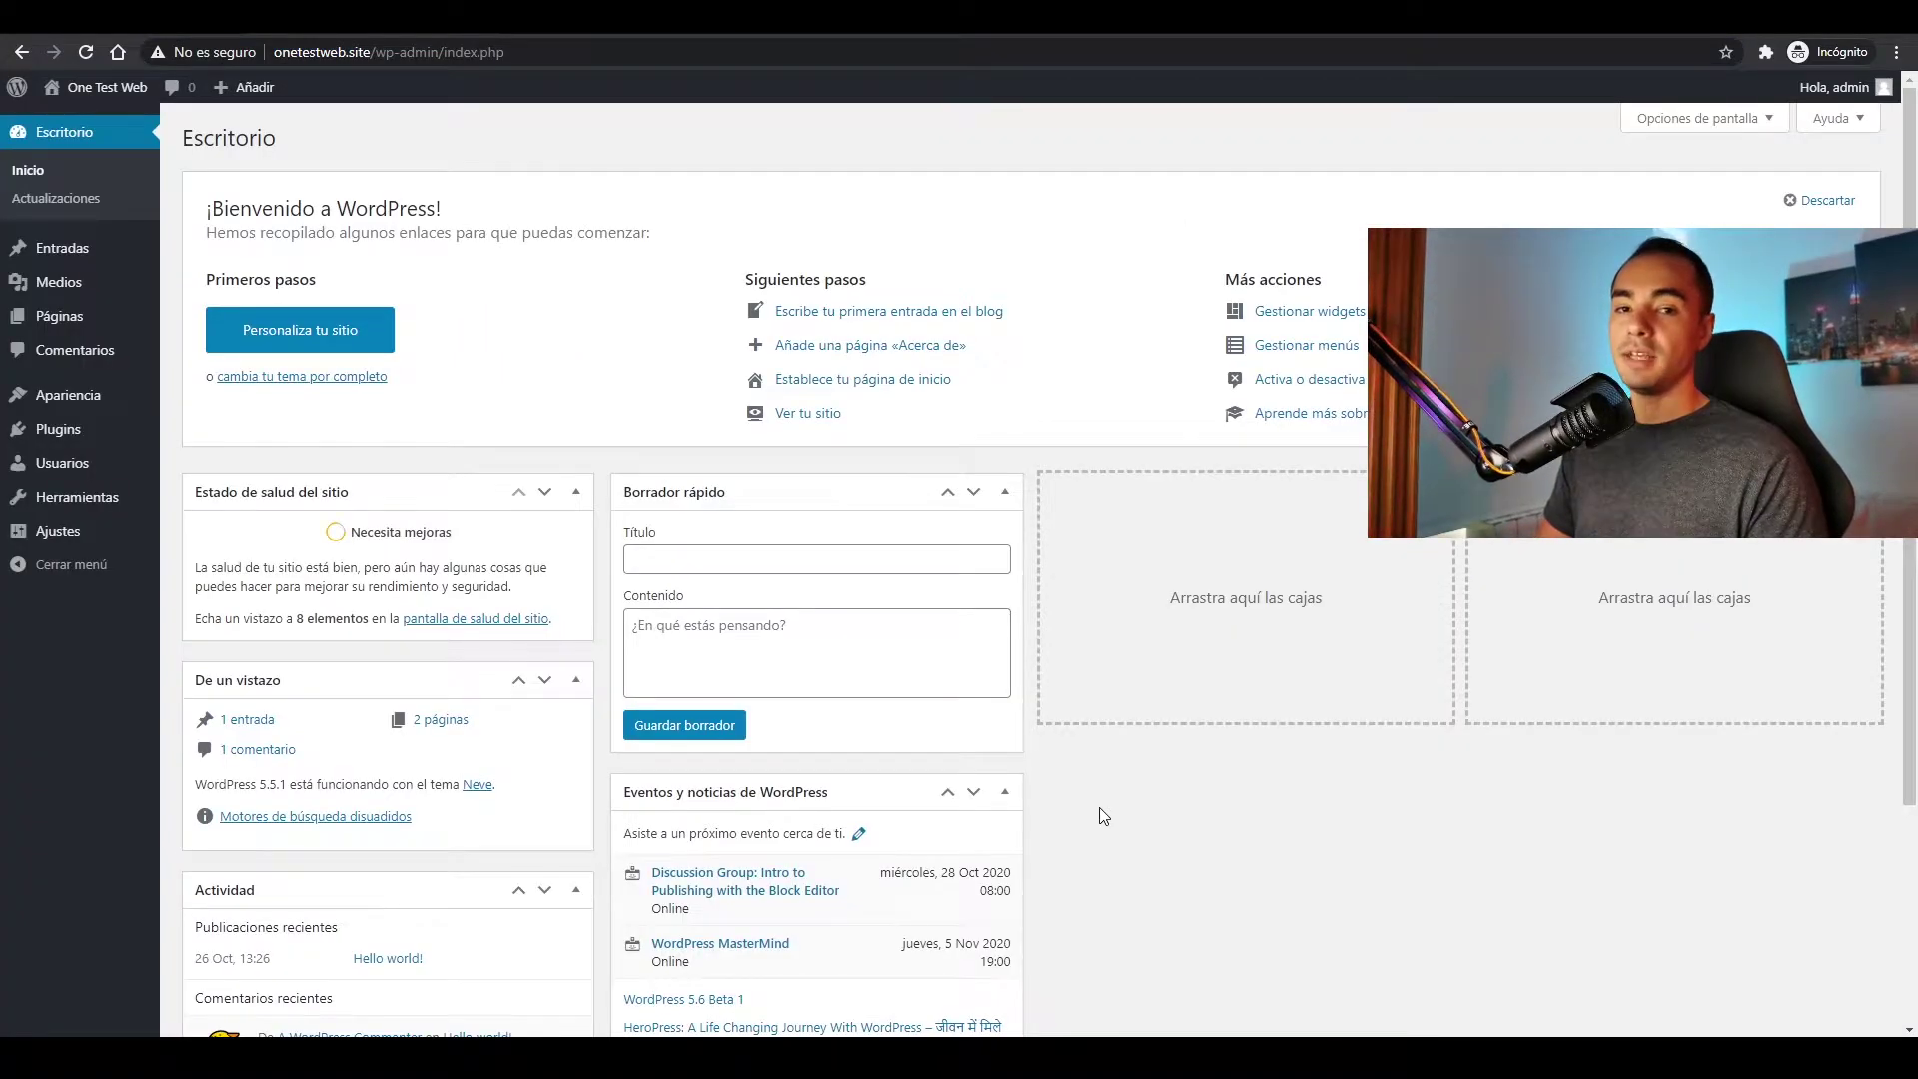
mouse_move(62, 434)
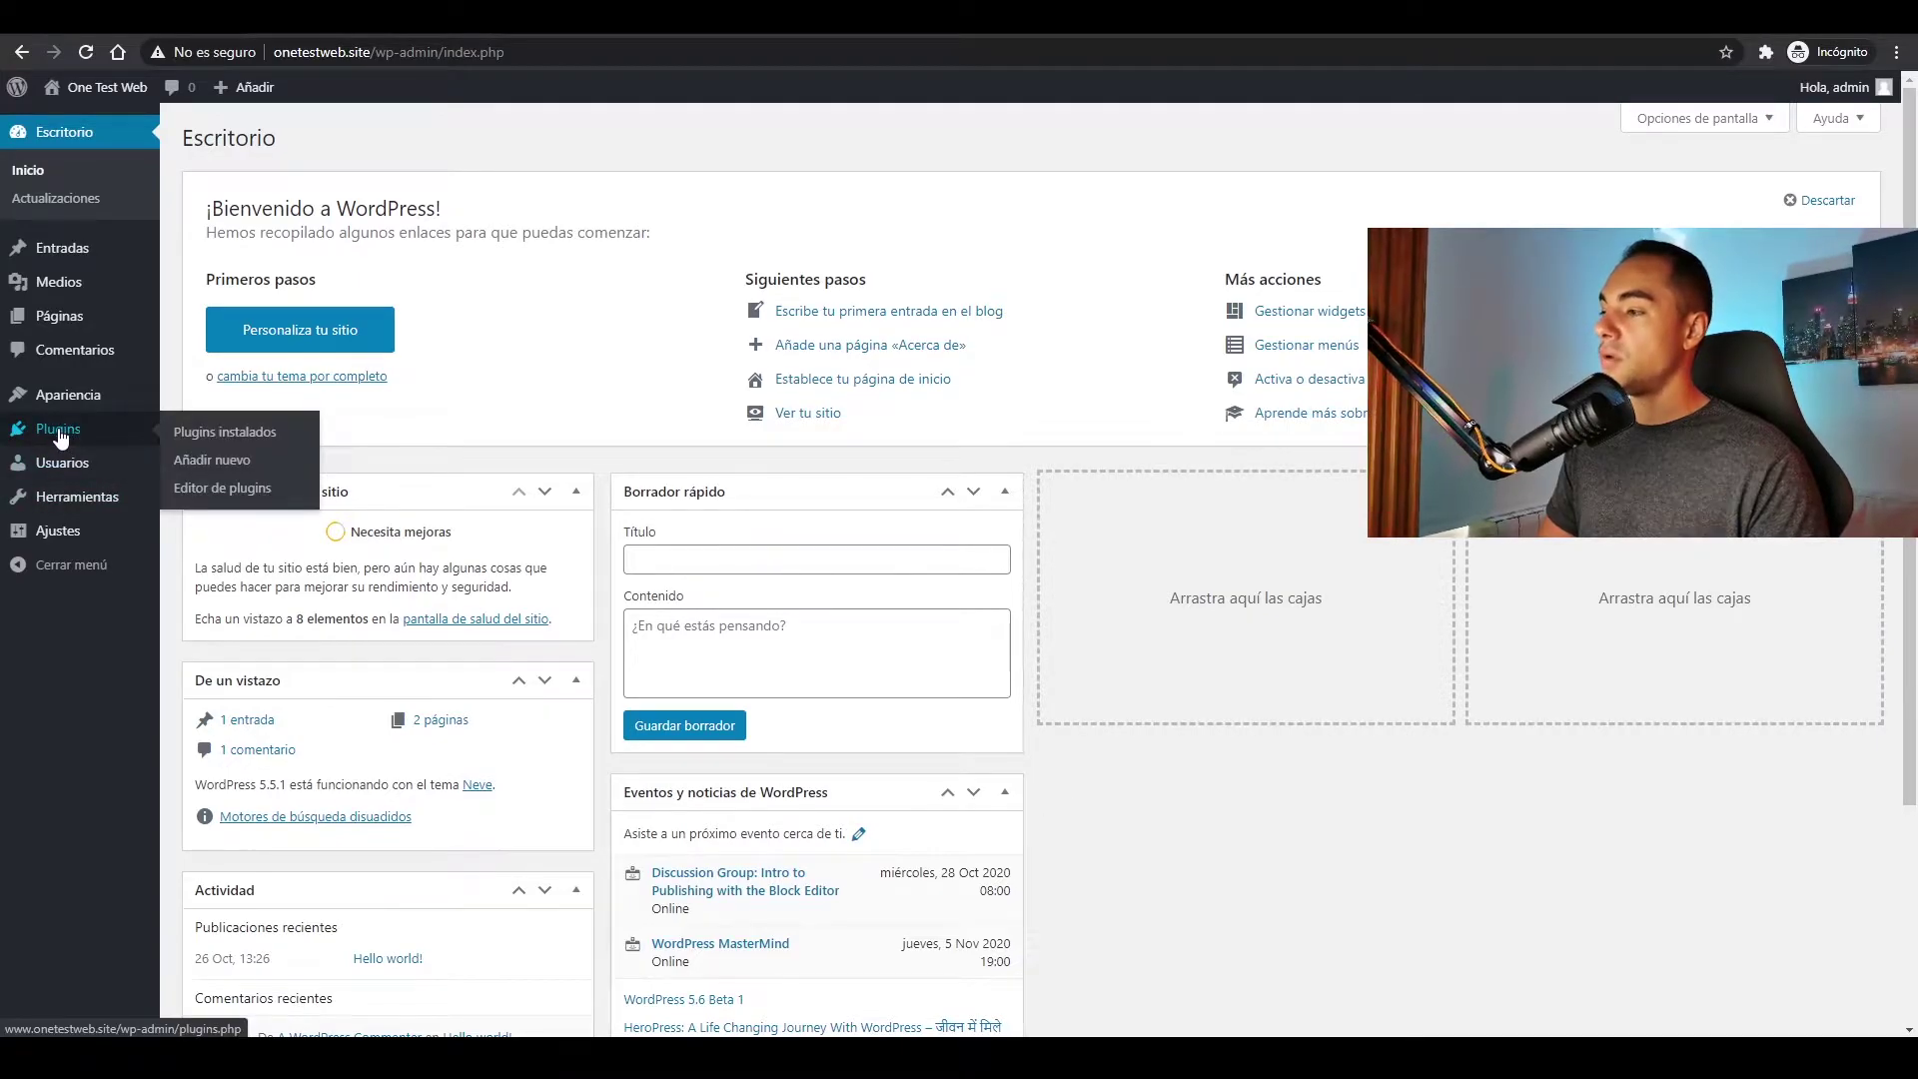
left_click(218, 462)
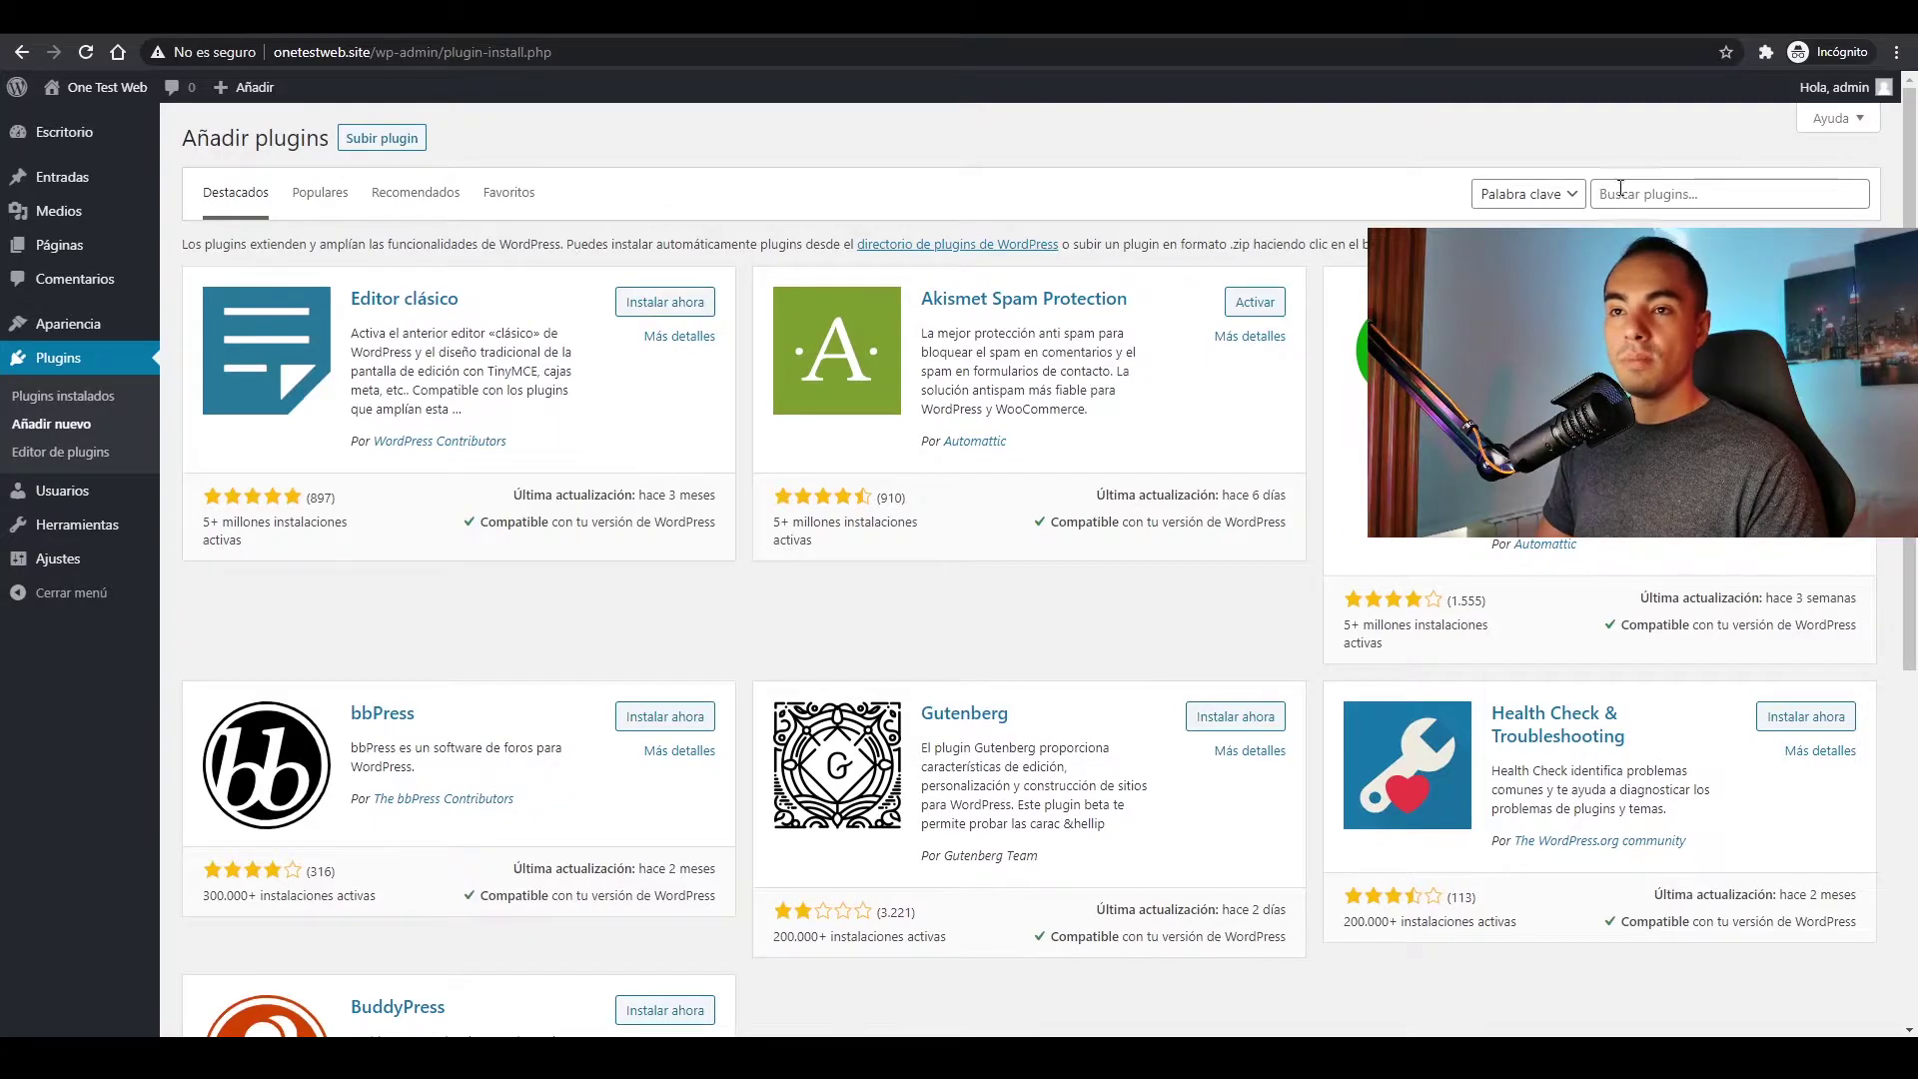
left_click(1659, 193)
key("Down")
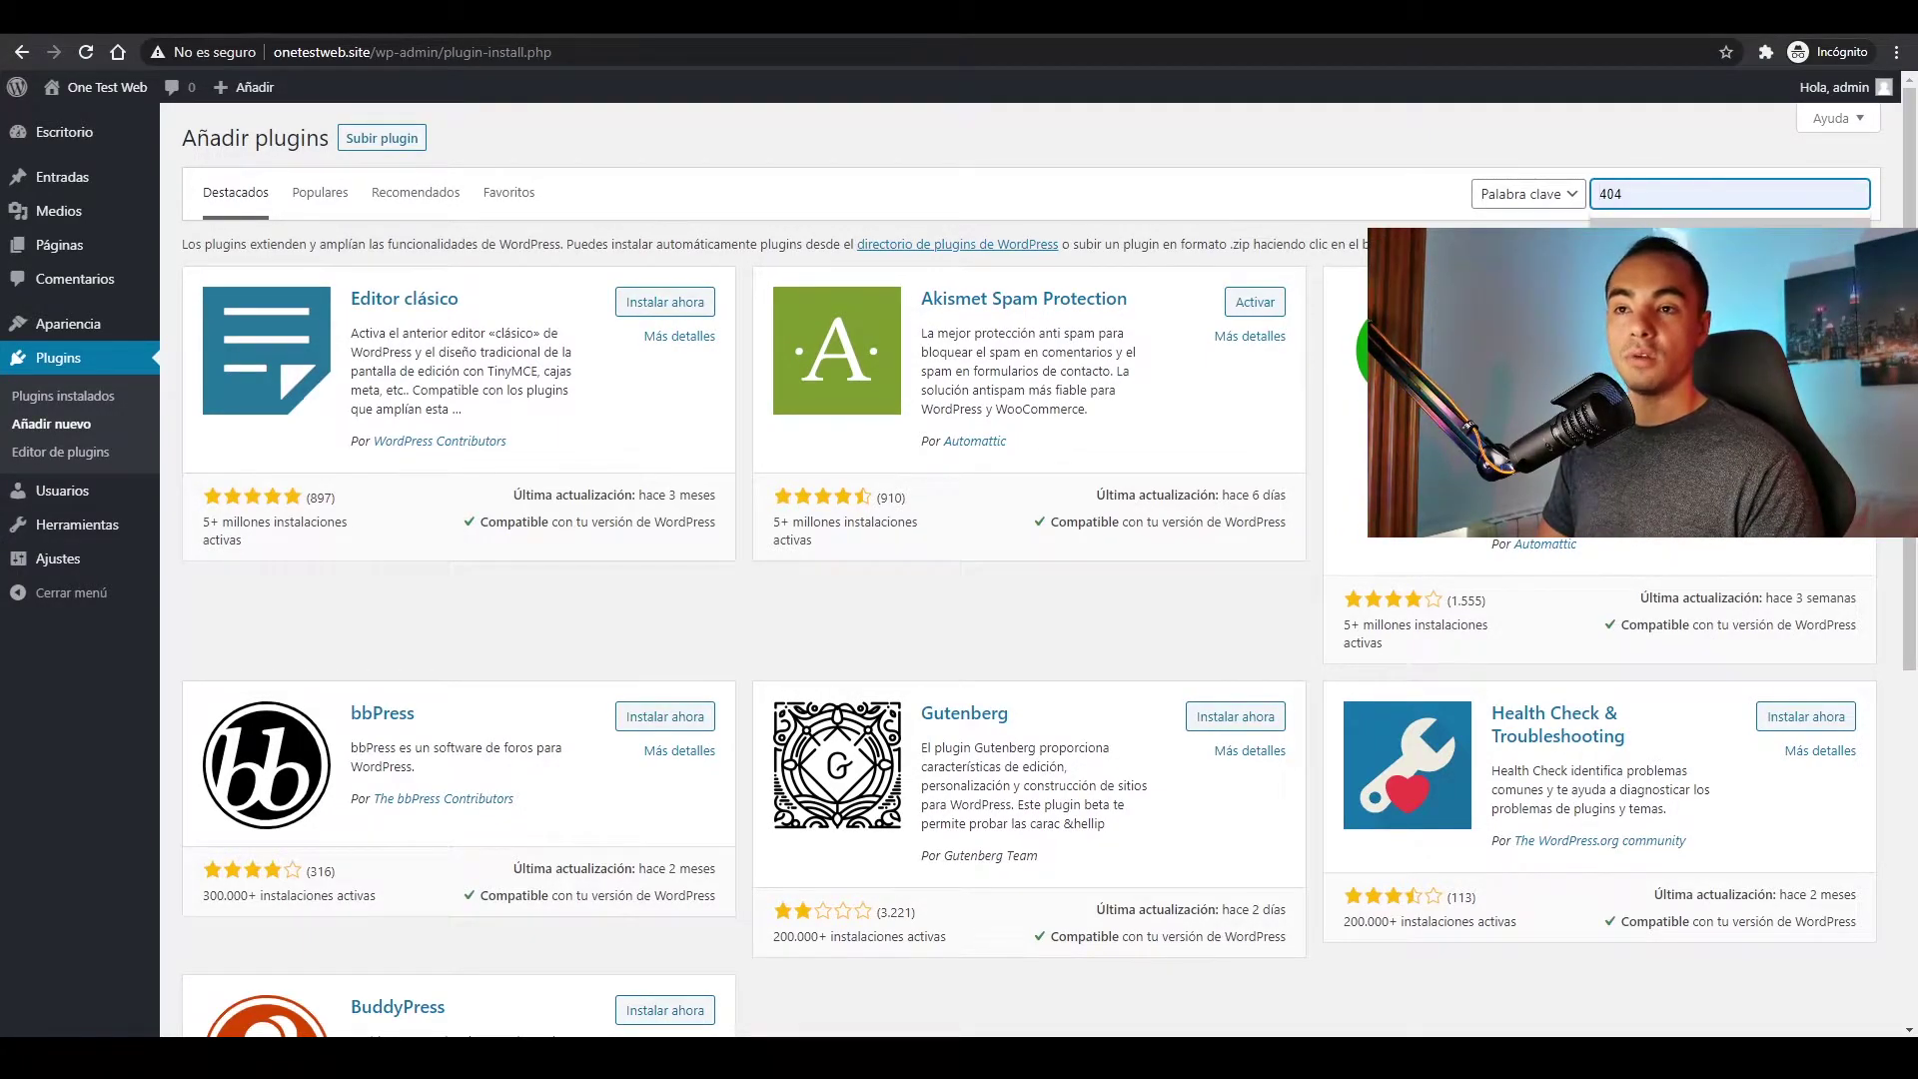
key("Return")
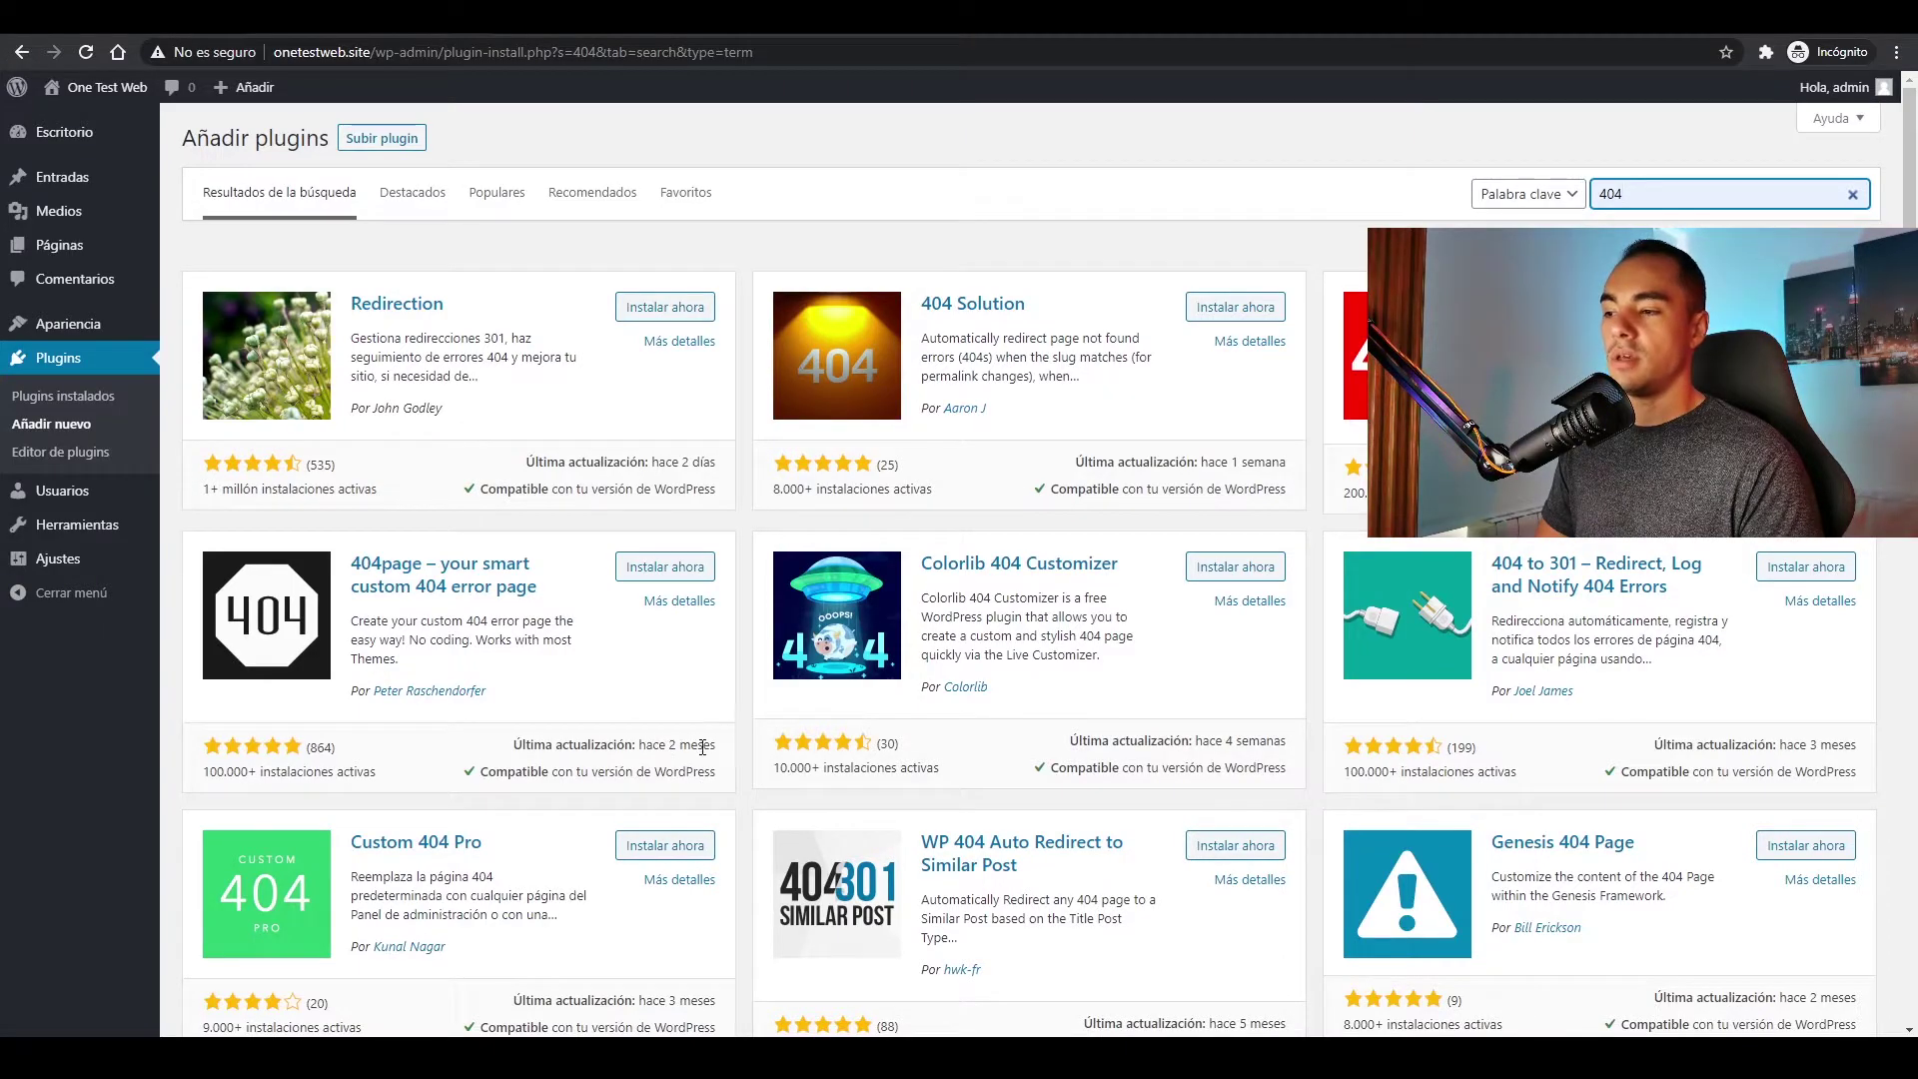
- Install the "404page – your smart custom 404 error page" plugin
left_click(659, 572)
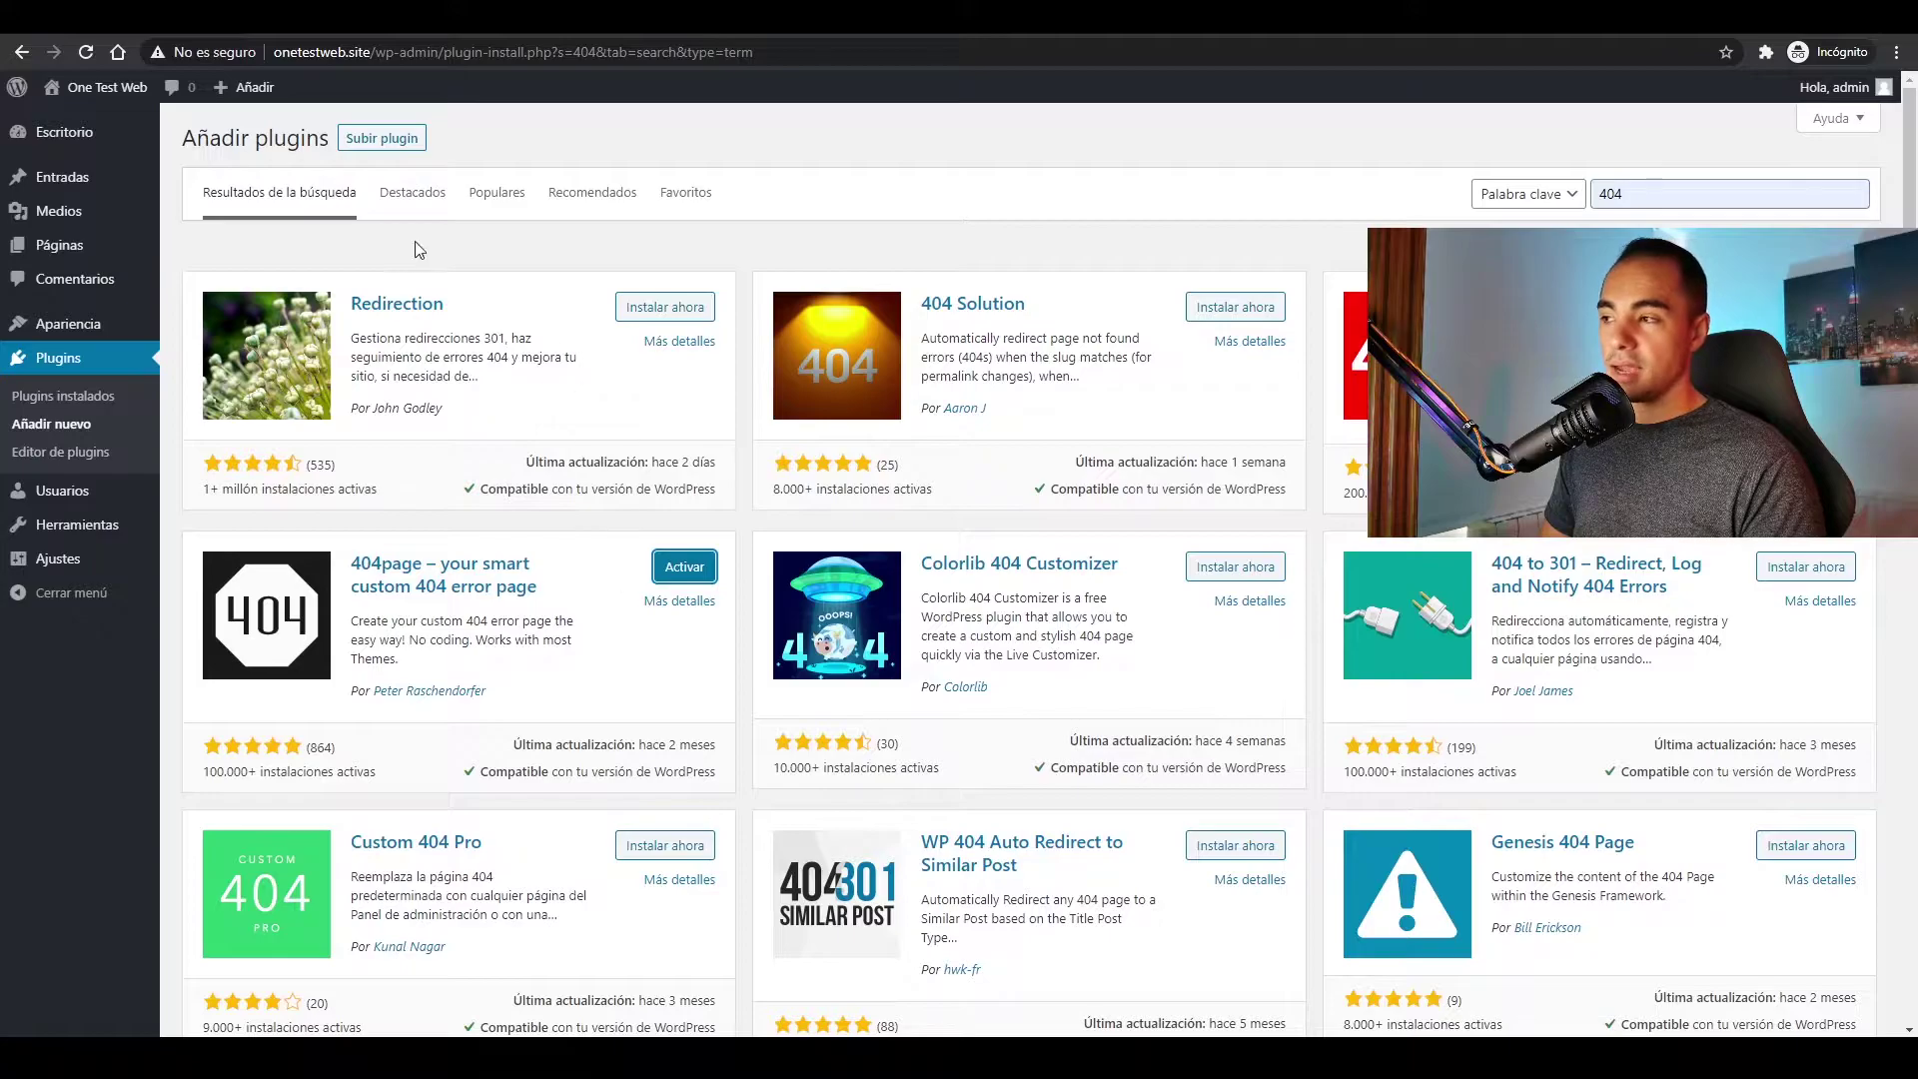
left_click_drag(351, 317, 446, 316)
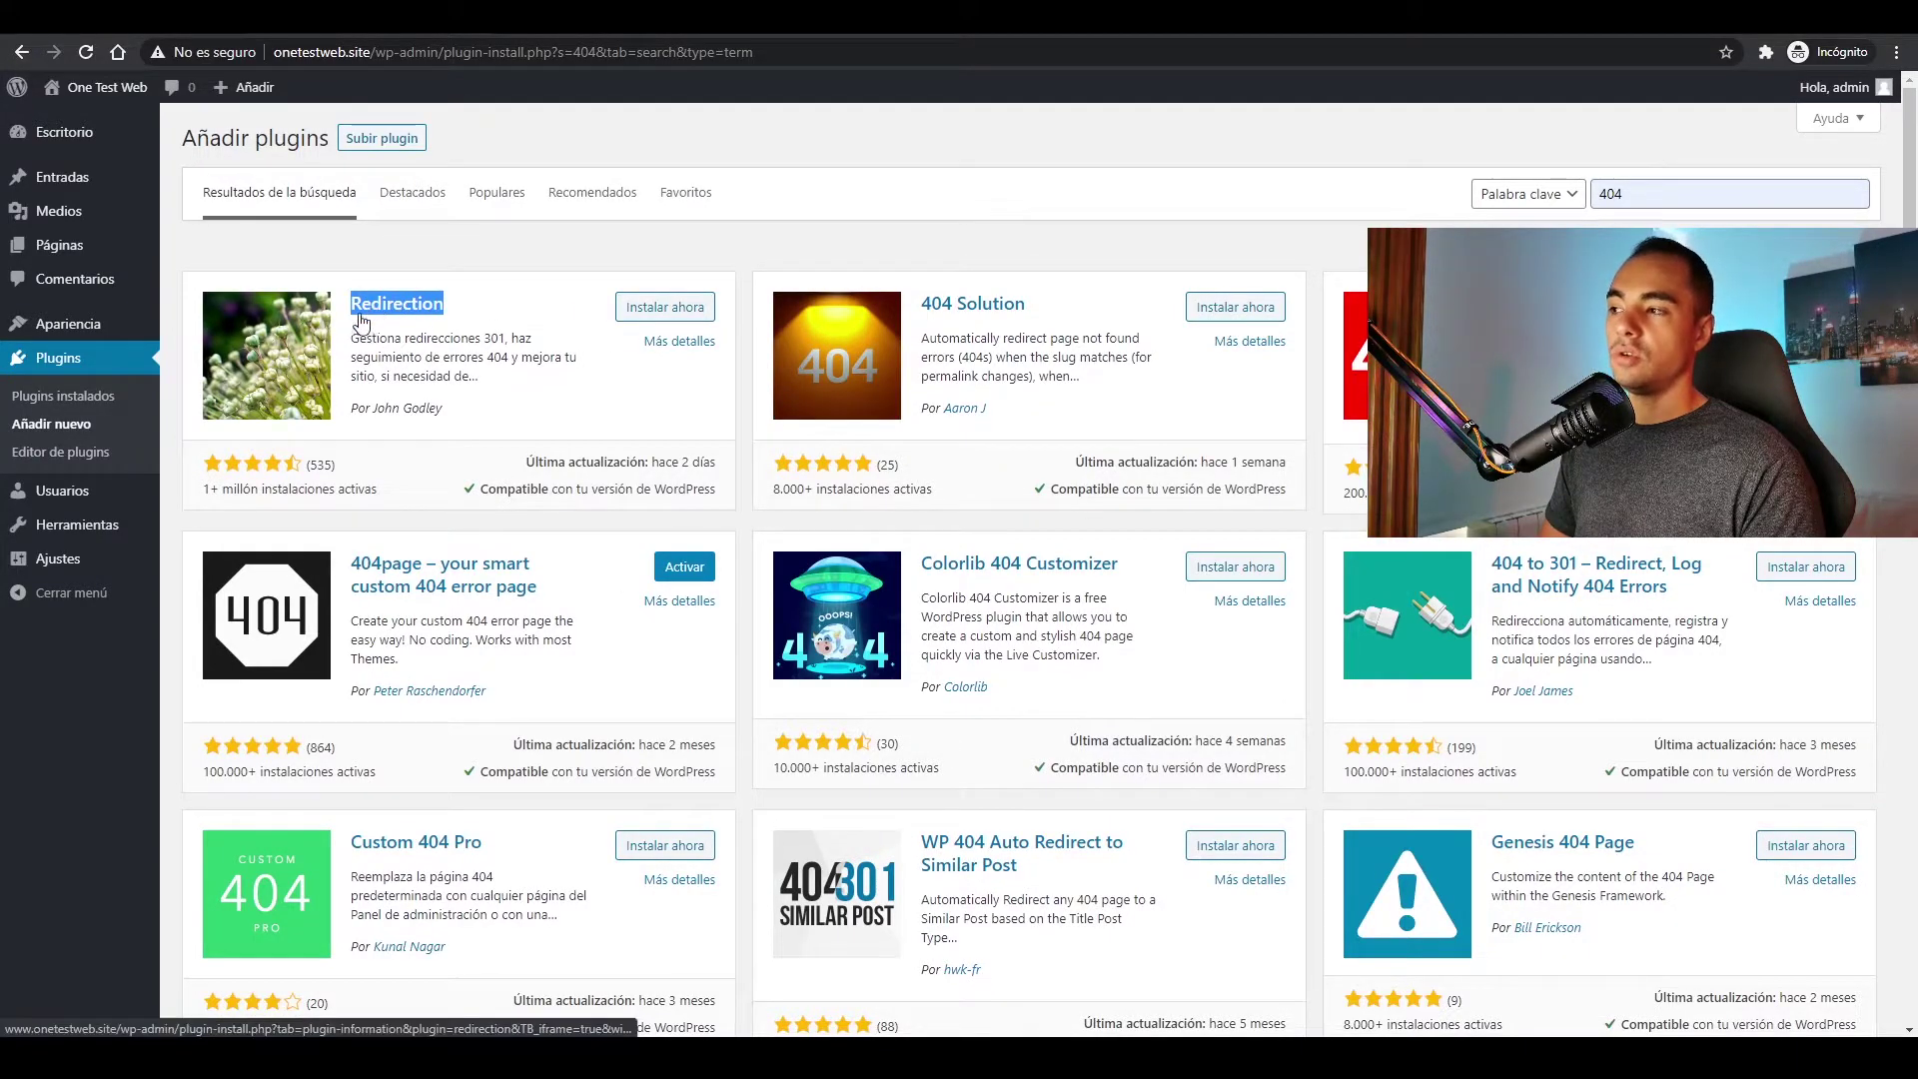
- Install the Redirection plugin and activate both the 404page and Redirection plugins
left_click(1636, 189)
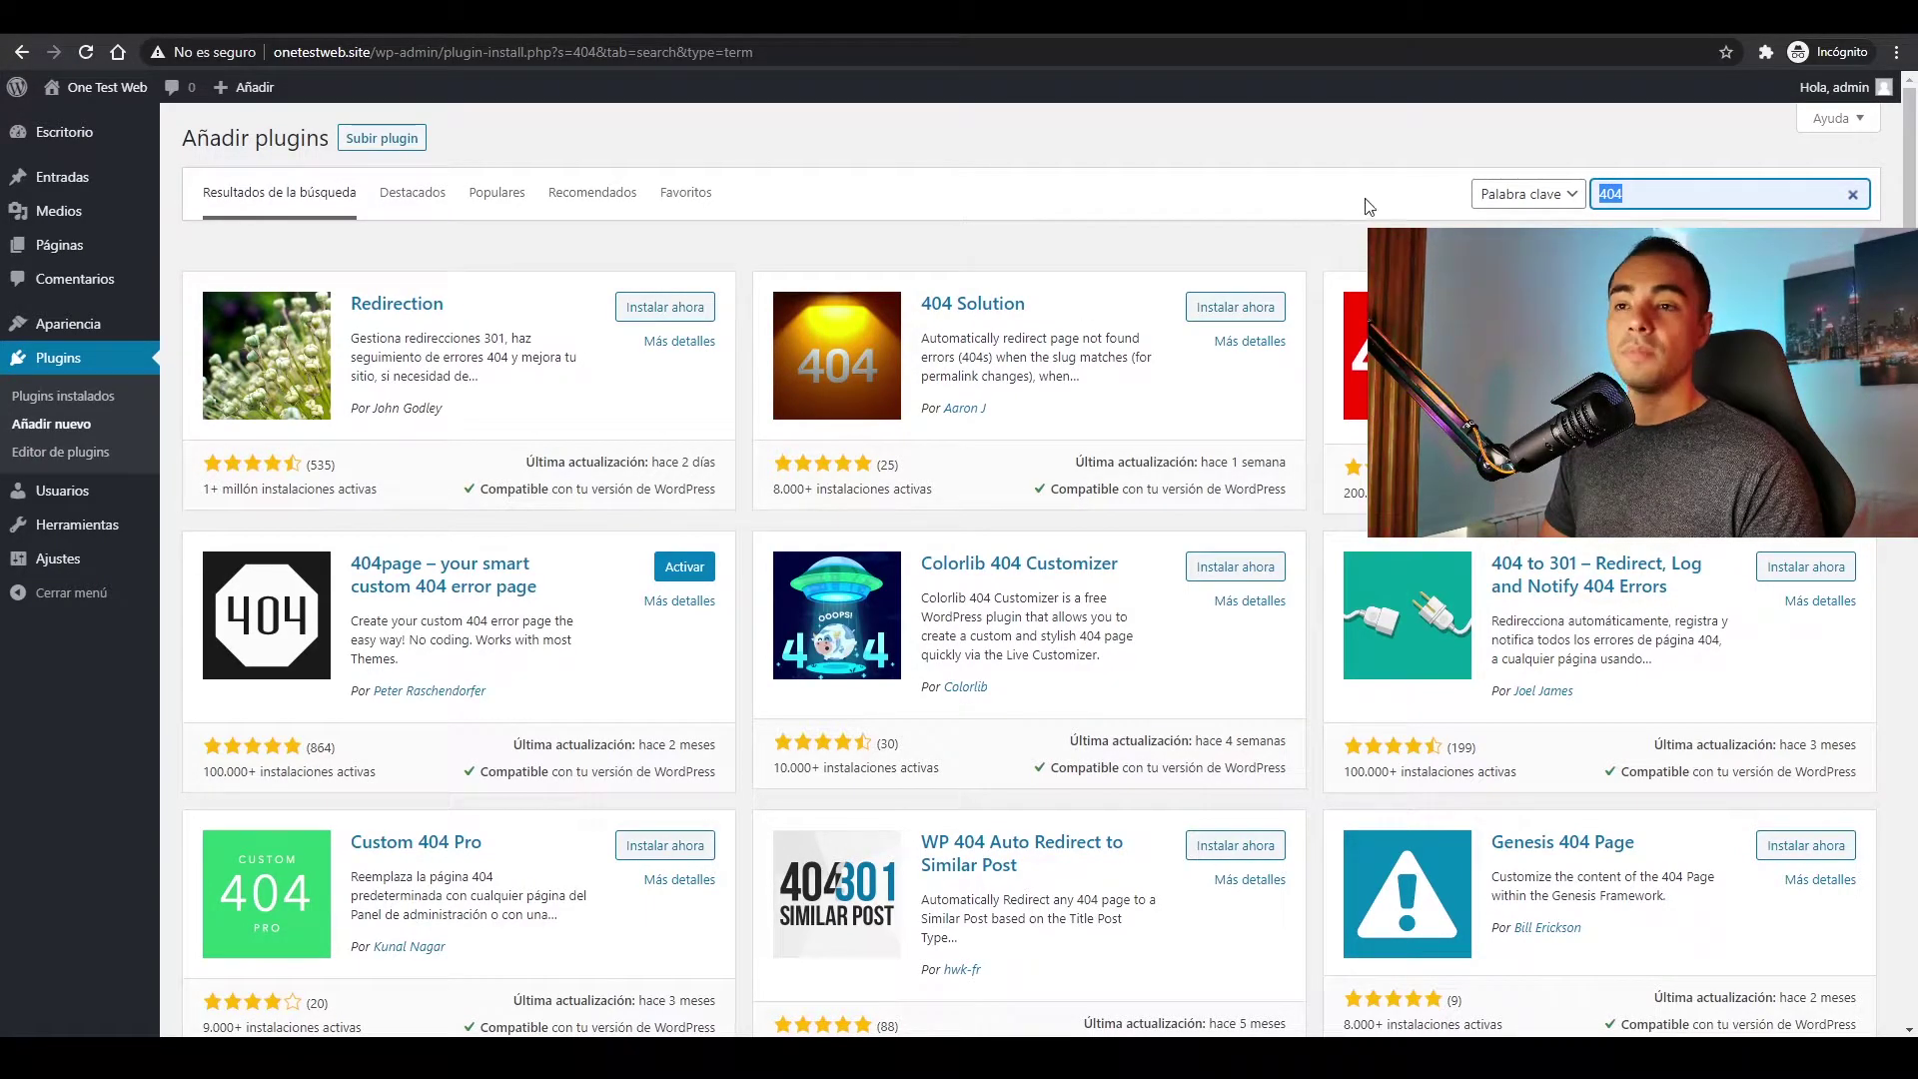
left_click(693, 309)
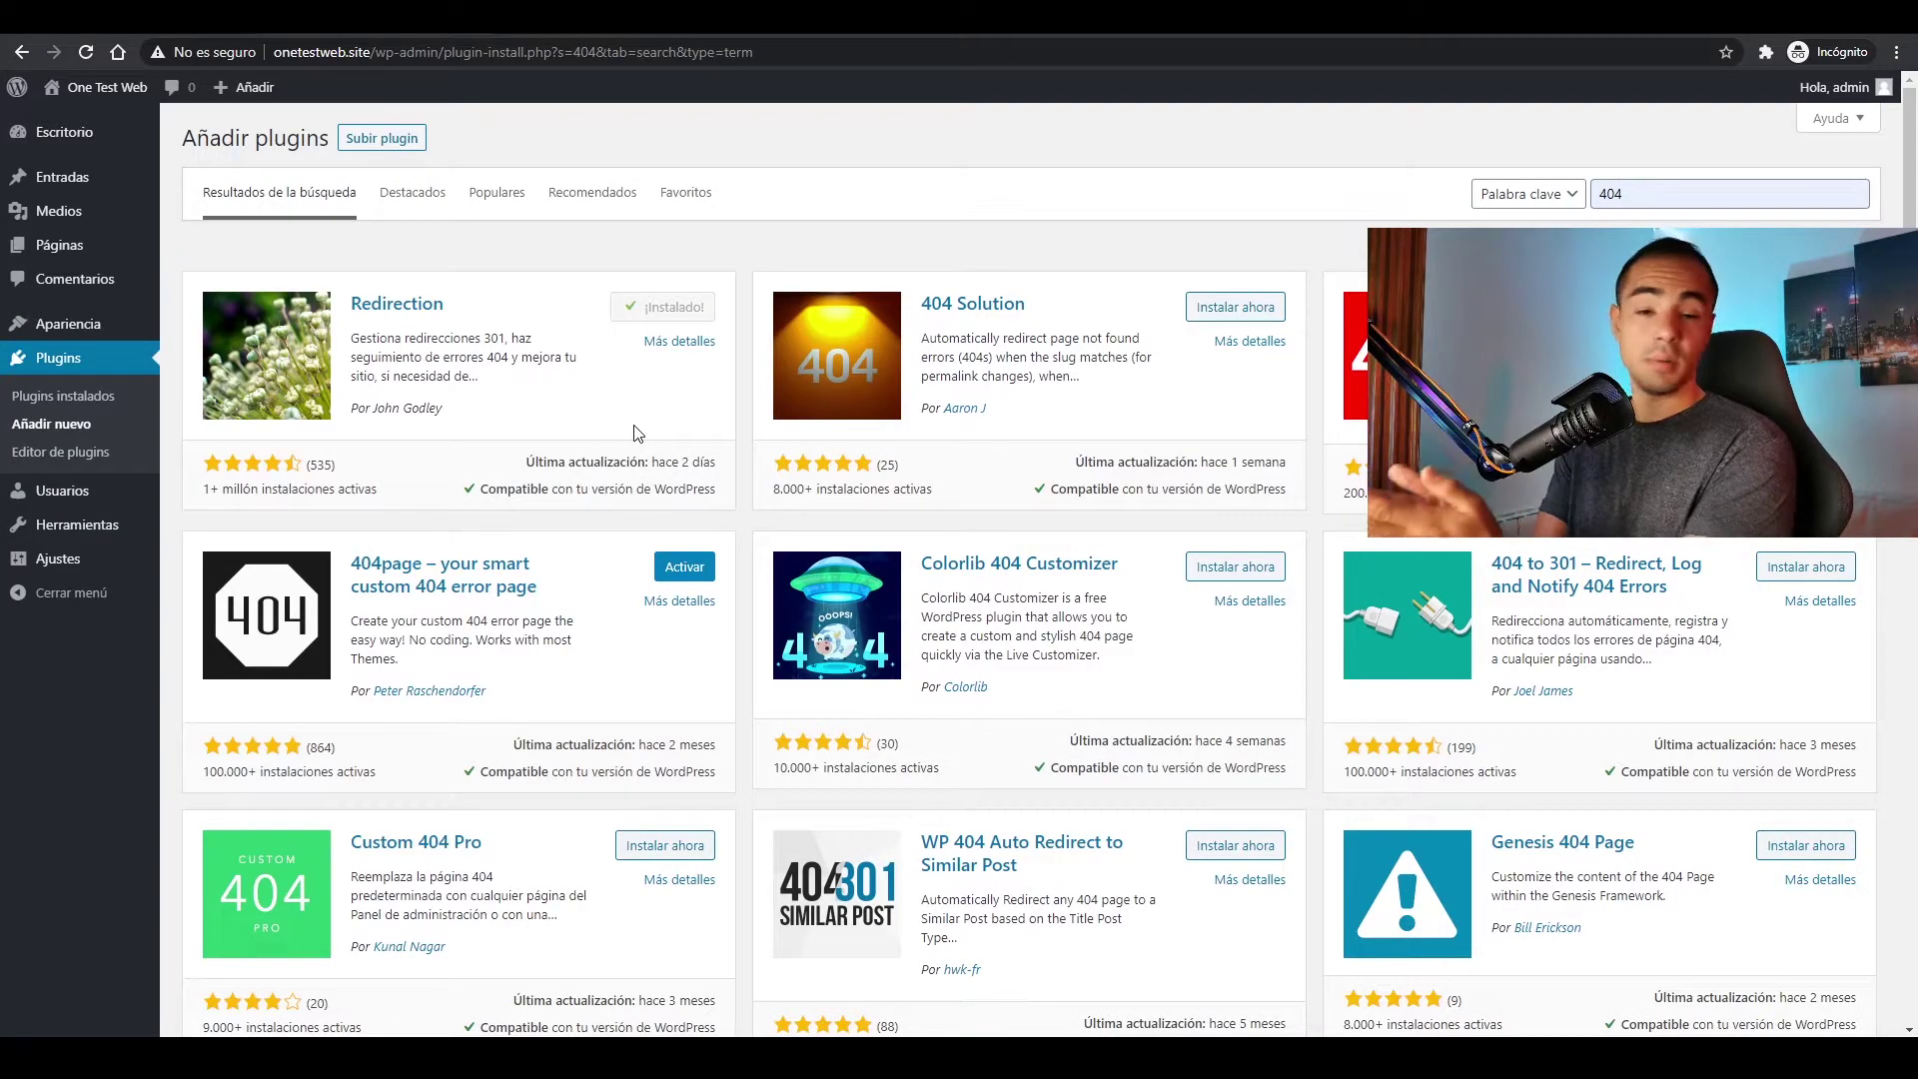
left_click(680, 568)
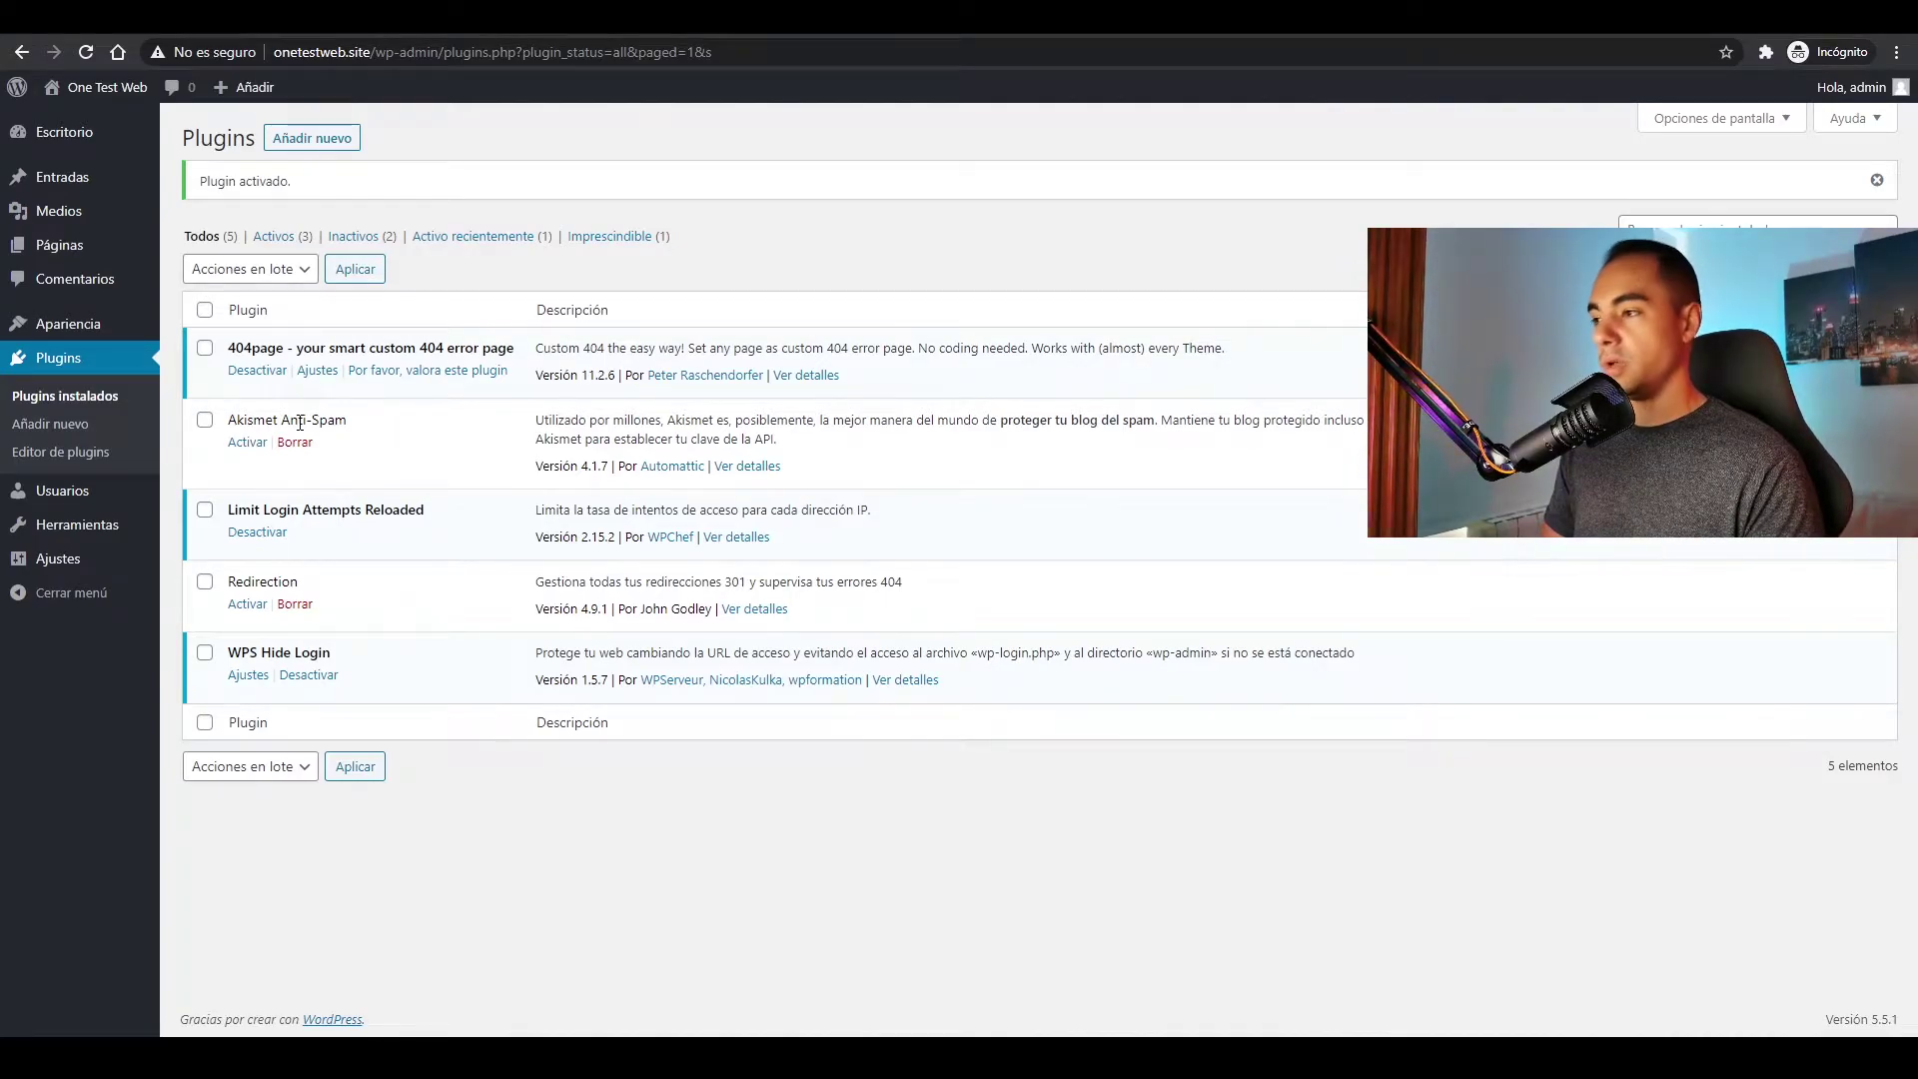
left_click(247, 605)
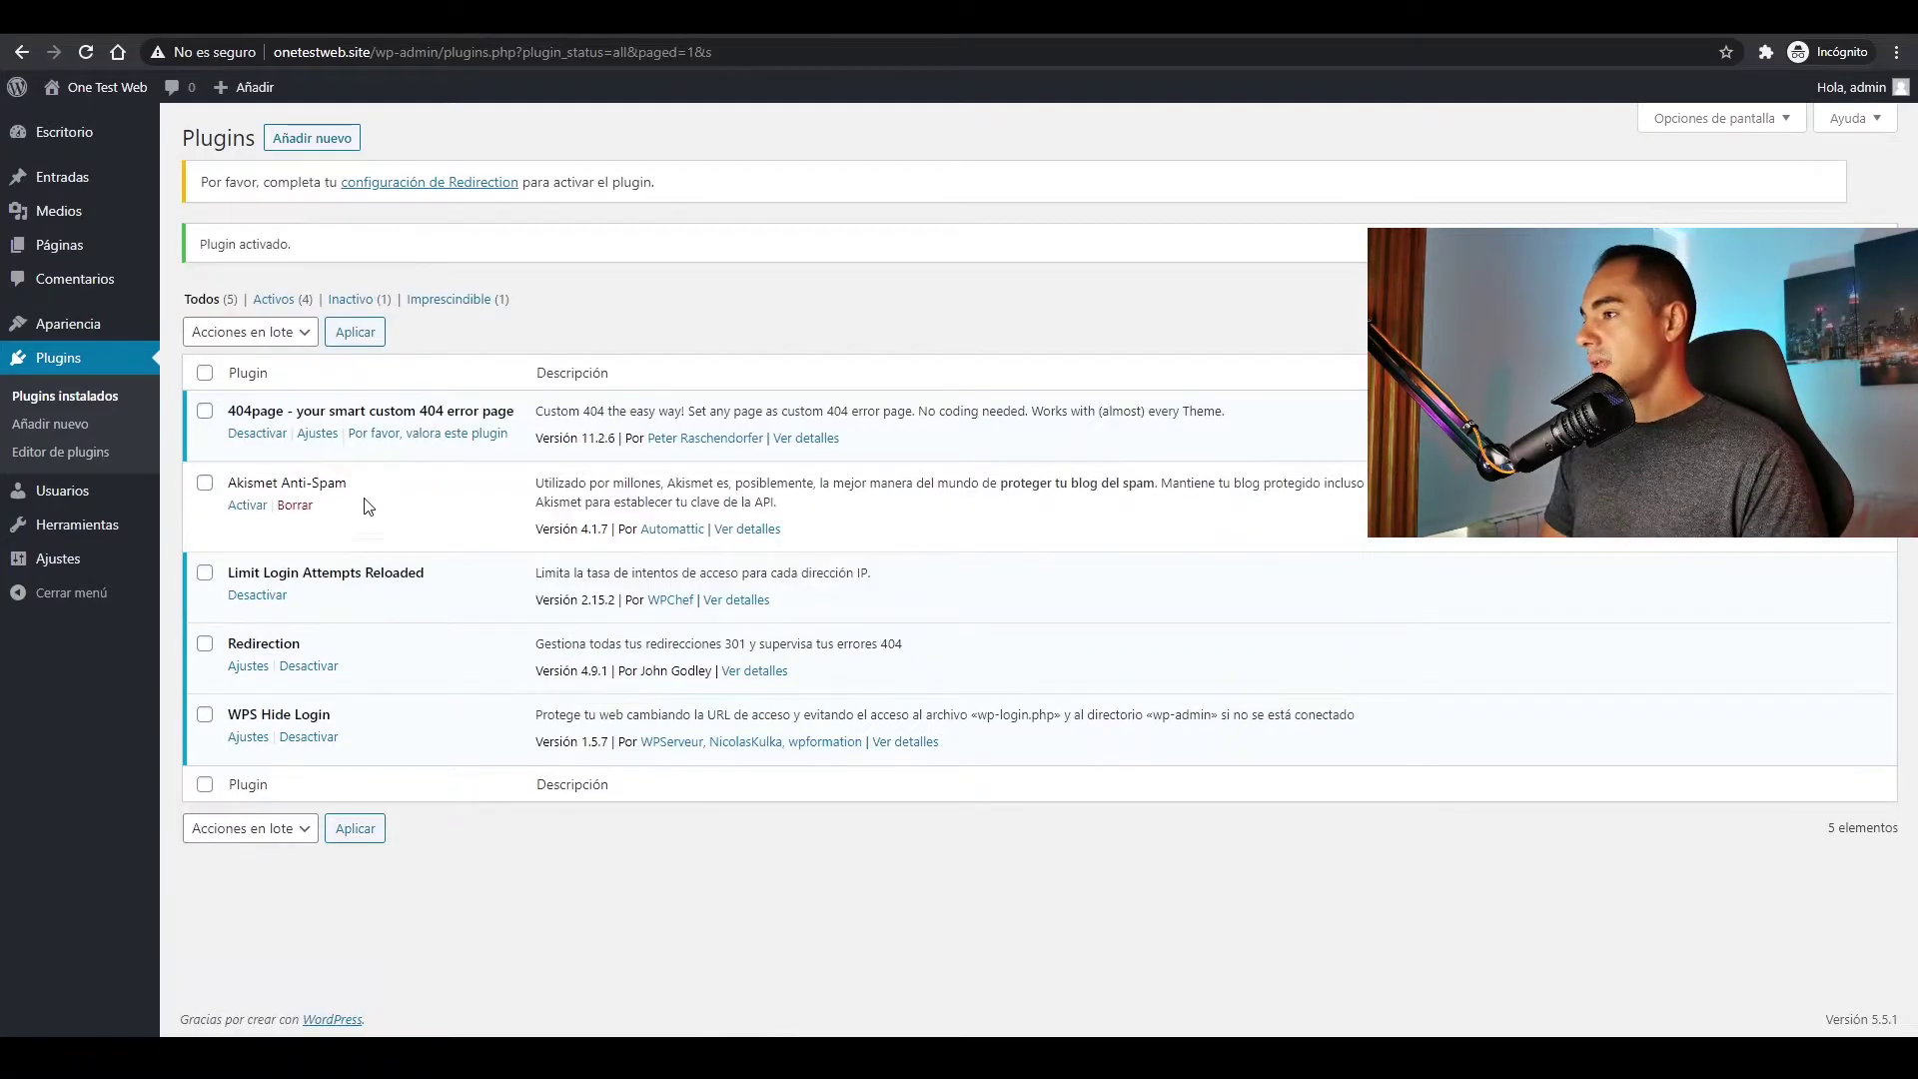
- Start the Redirection setup with monitoring of permalink changes and logging of all redirects and 404 errors enabled, leaving IP storage off
left_click(391, 186)
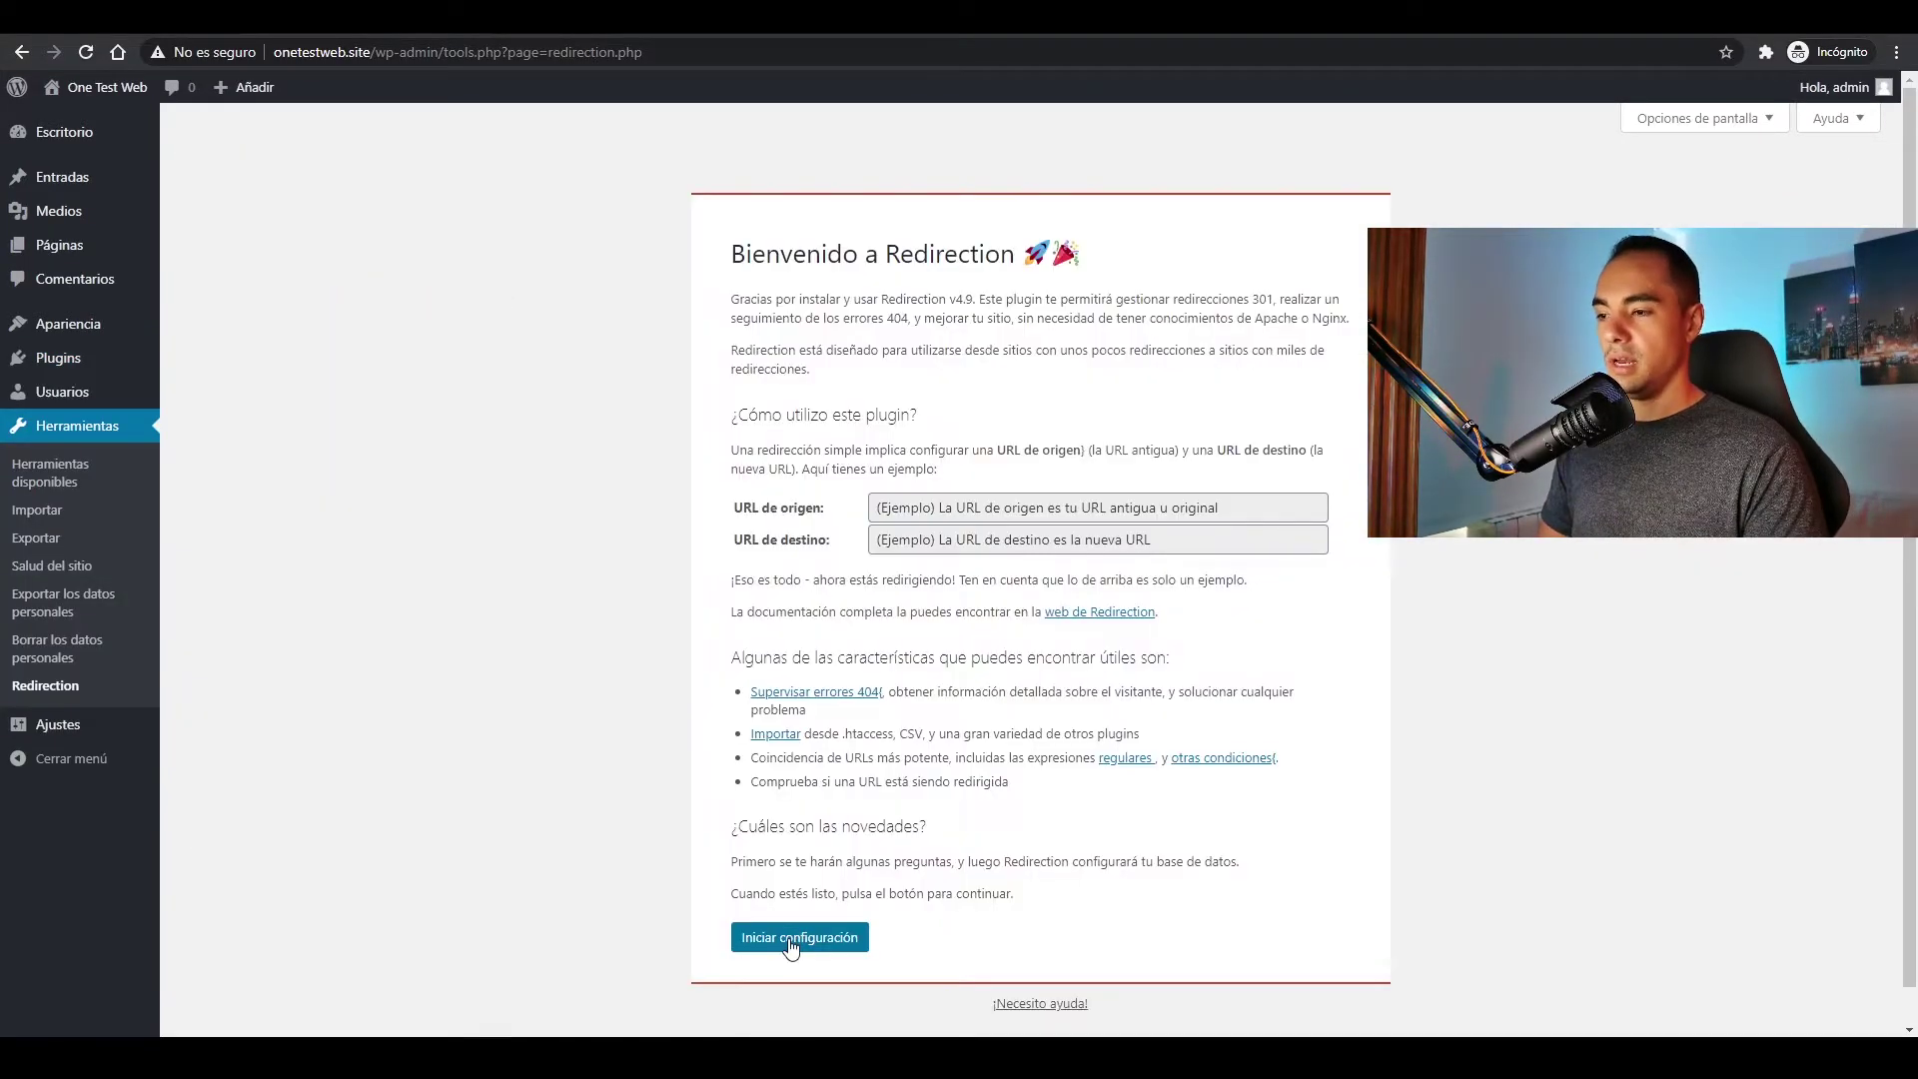
left_click(789, 937)
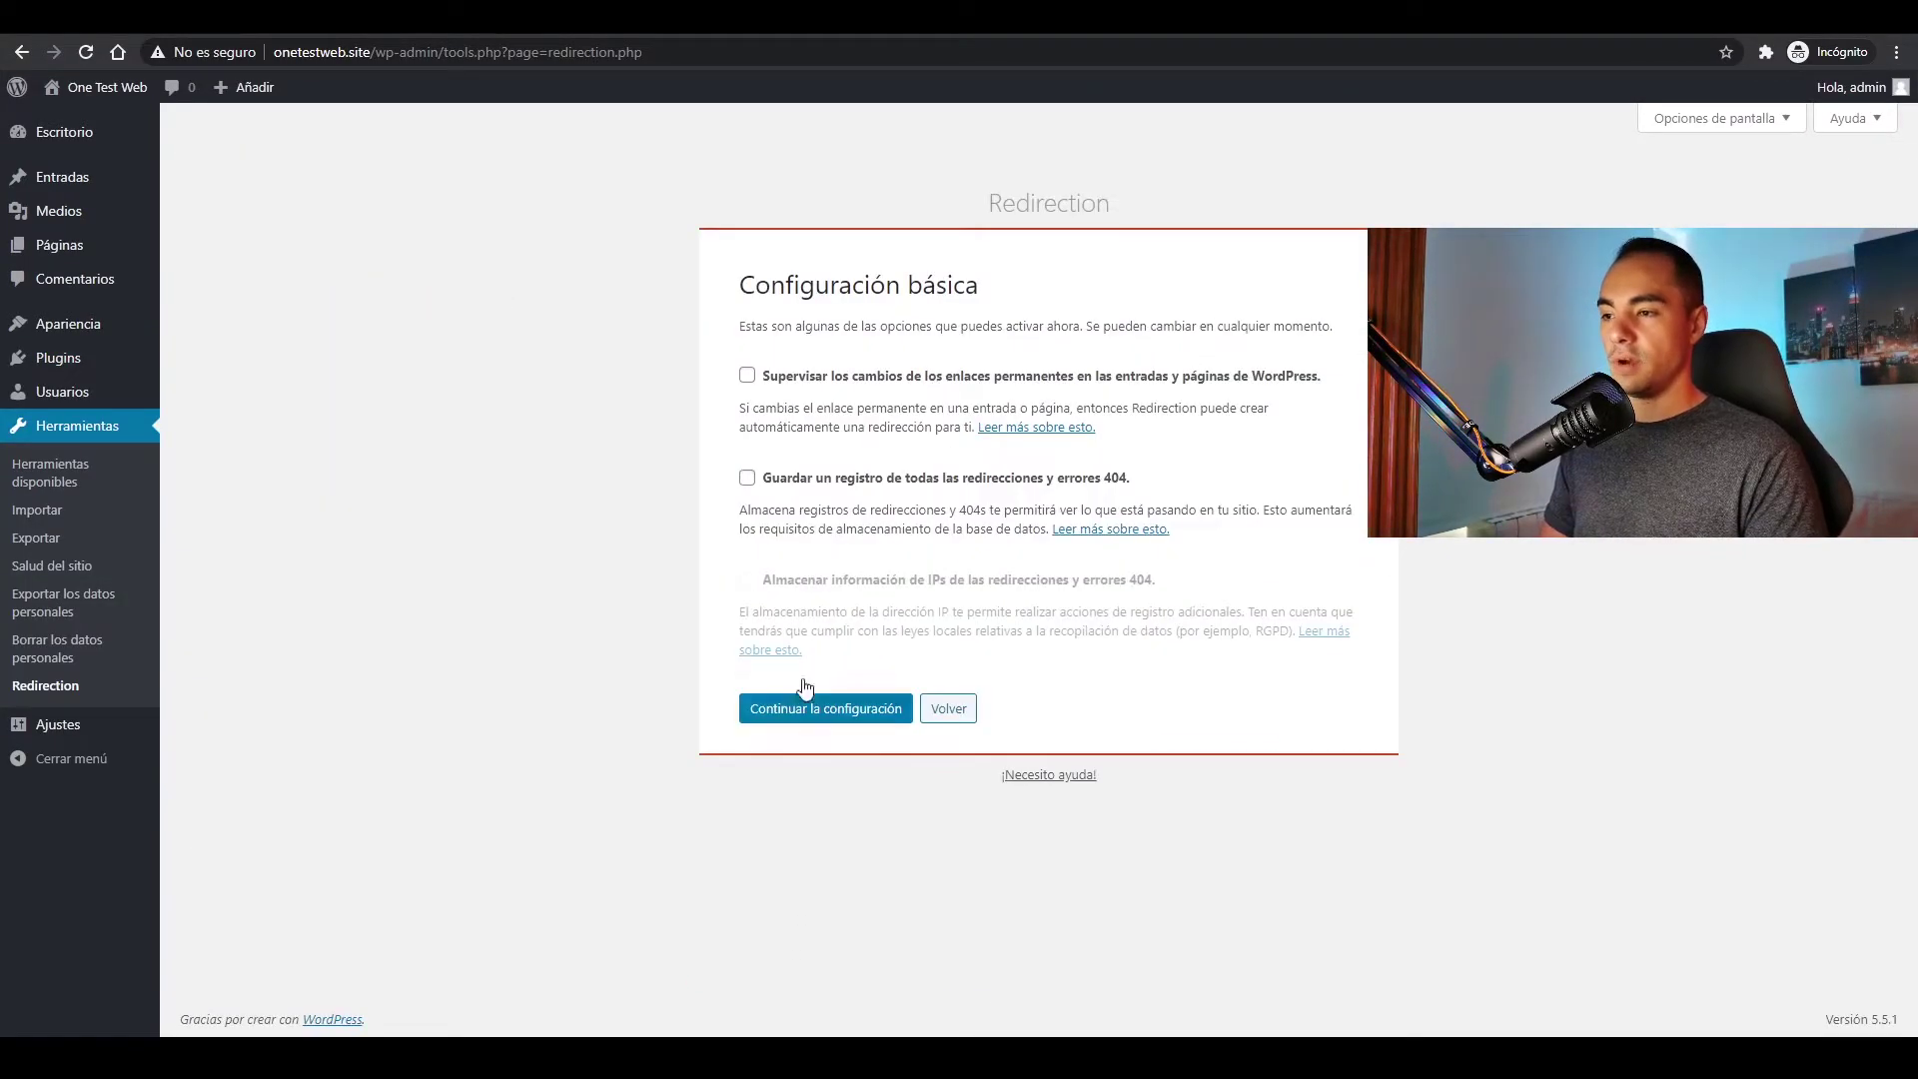
left_click(746, 376)
left_click(746, 478)
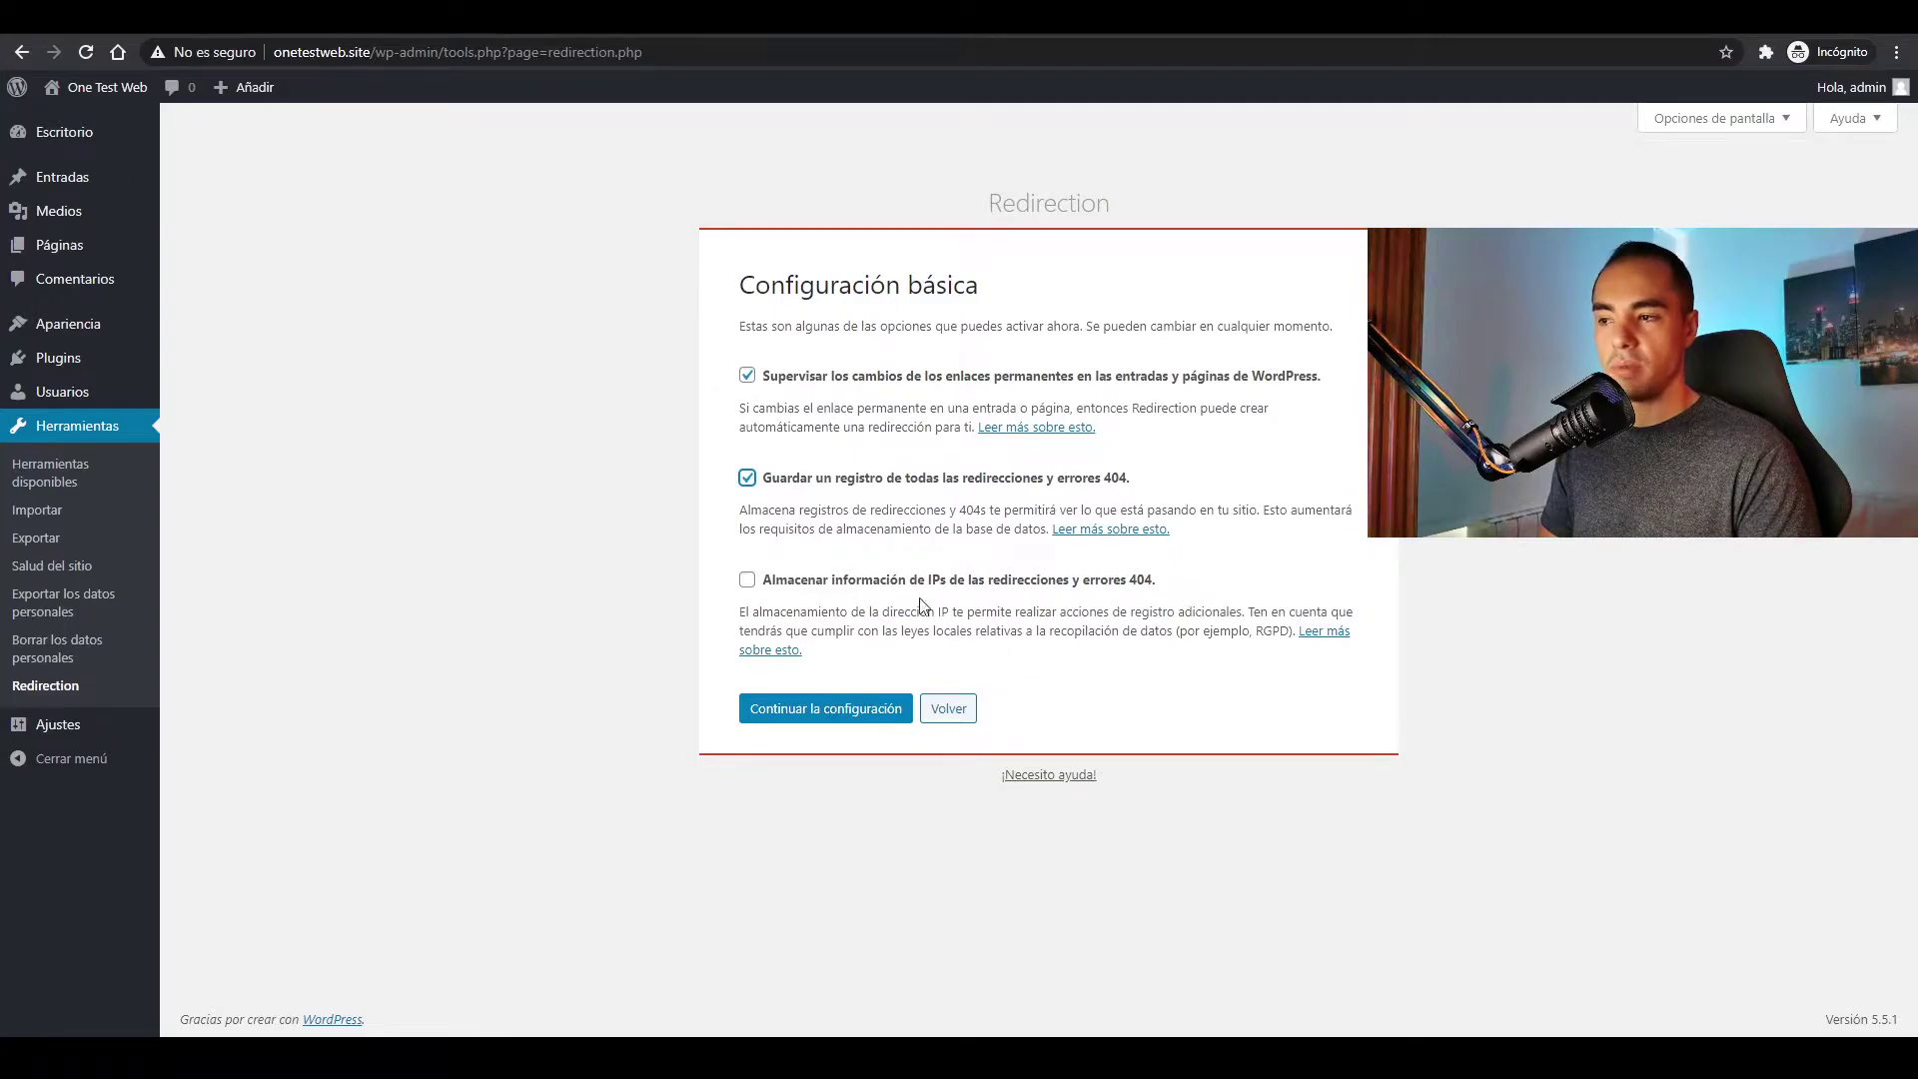
left_click(827, 709)
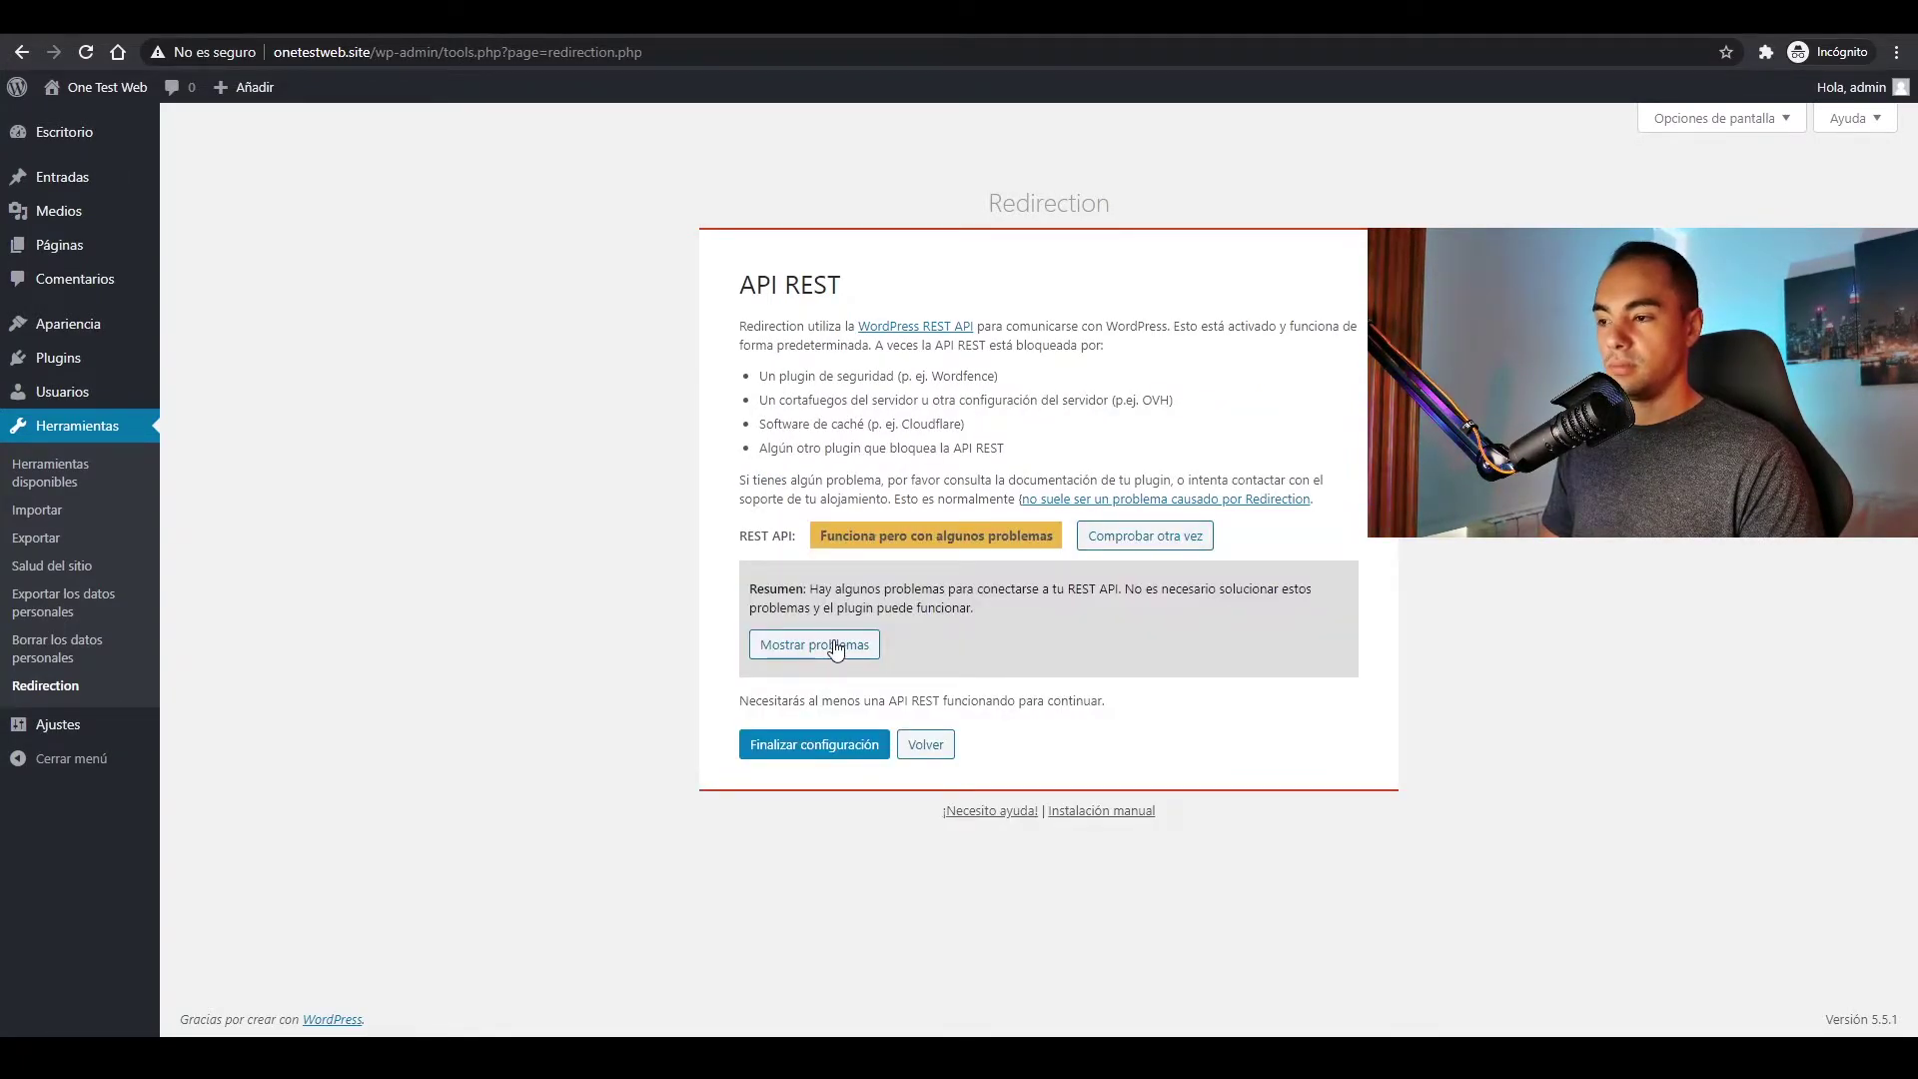
- Review the REST API problems and finish the Redirection setup, importing the default WordPress "Viejos slugs" redirects
left_click(799, 645)
scroll(917, 794, "down", 3)
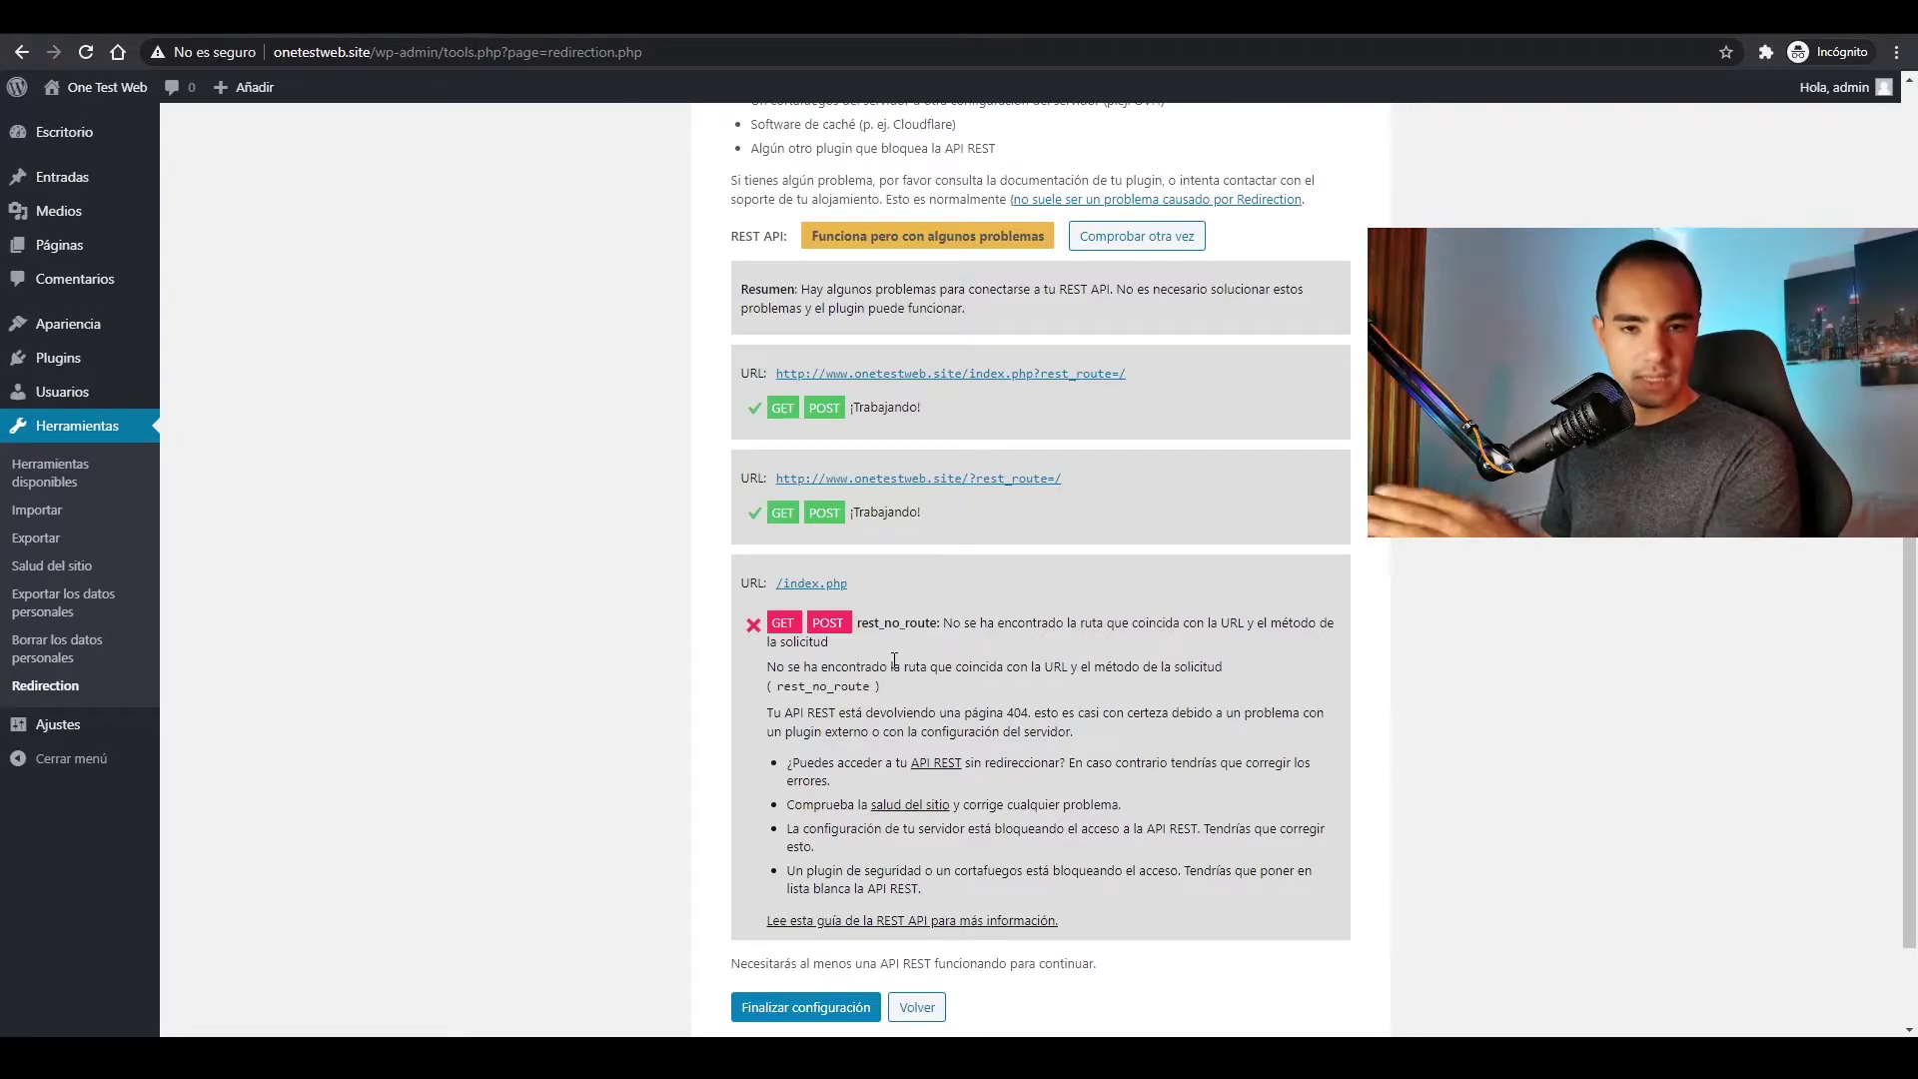
left_click(811, 1014)
left_click(808, 437)
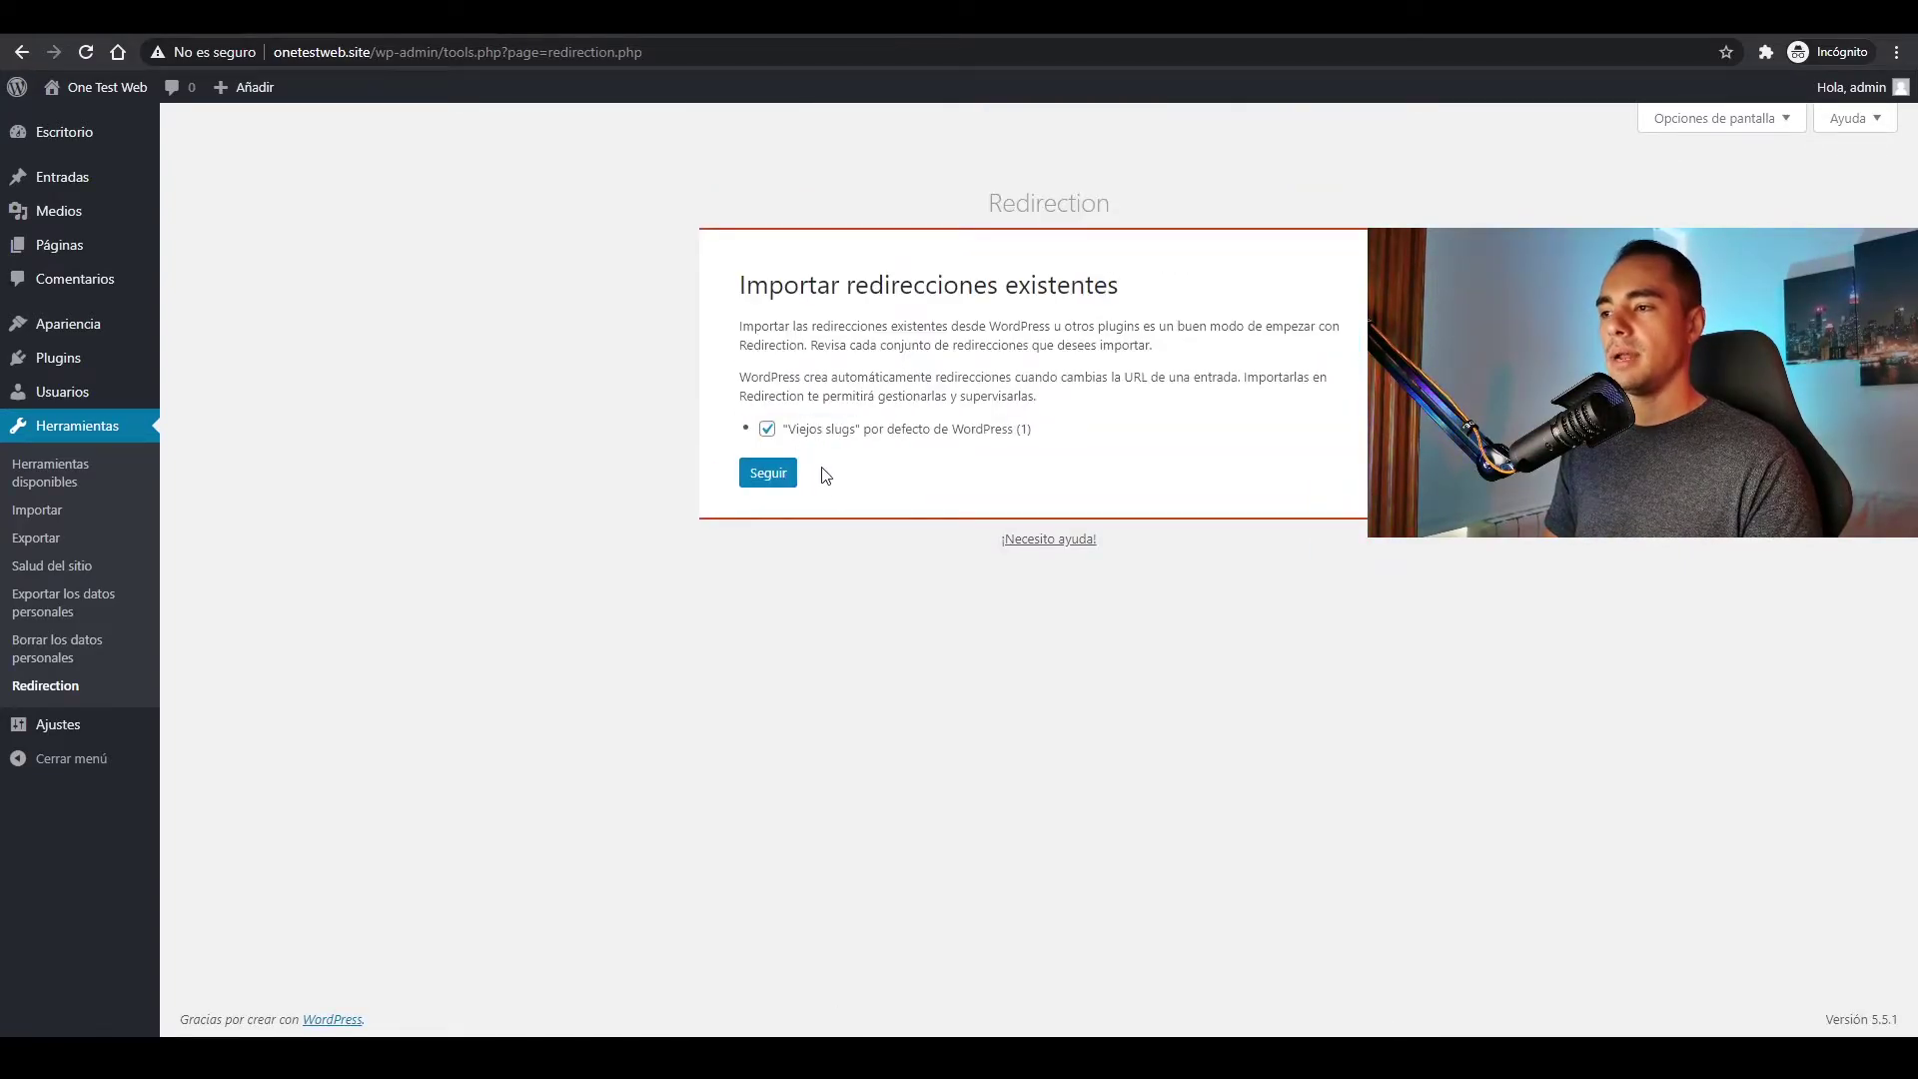
left_click(780, 474)
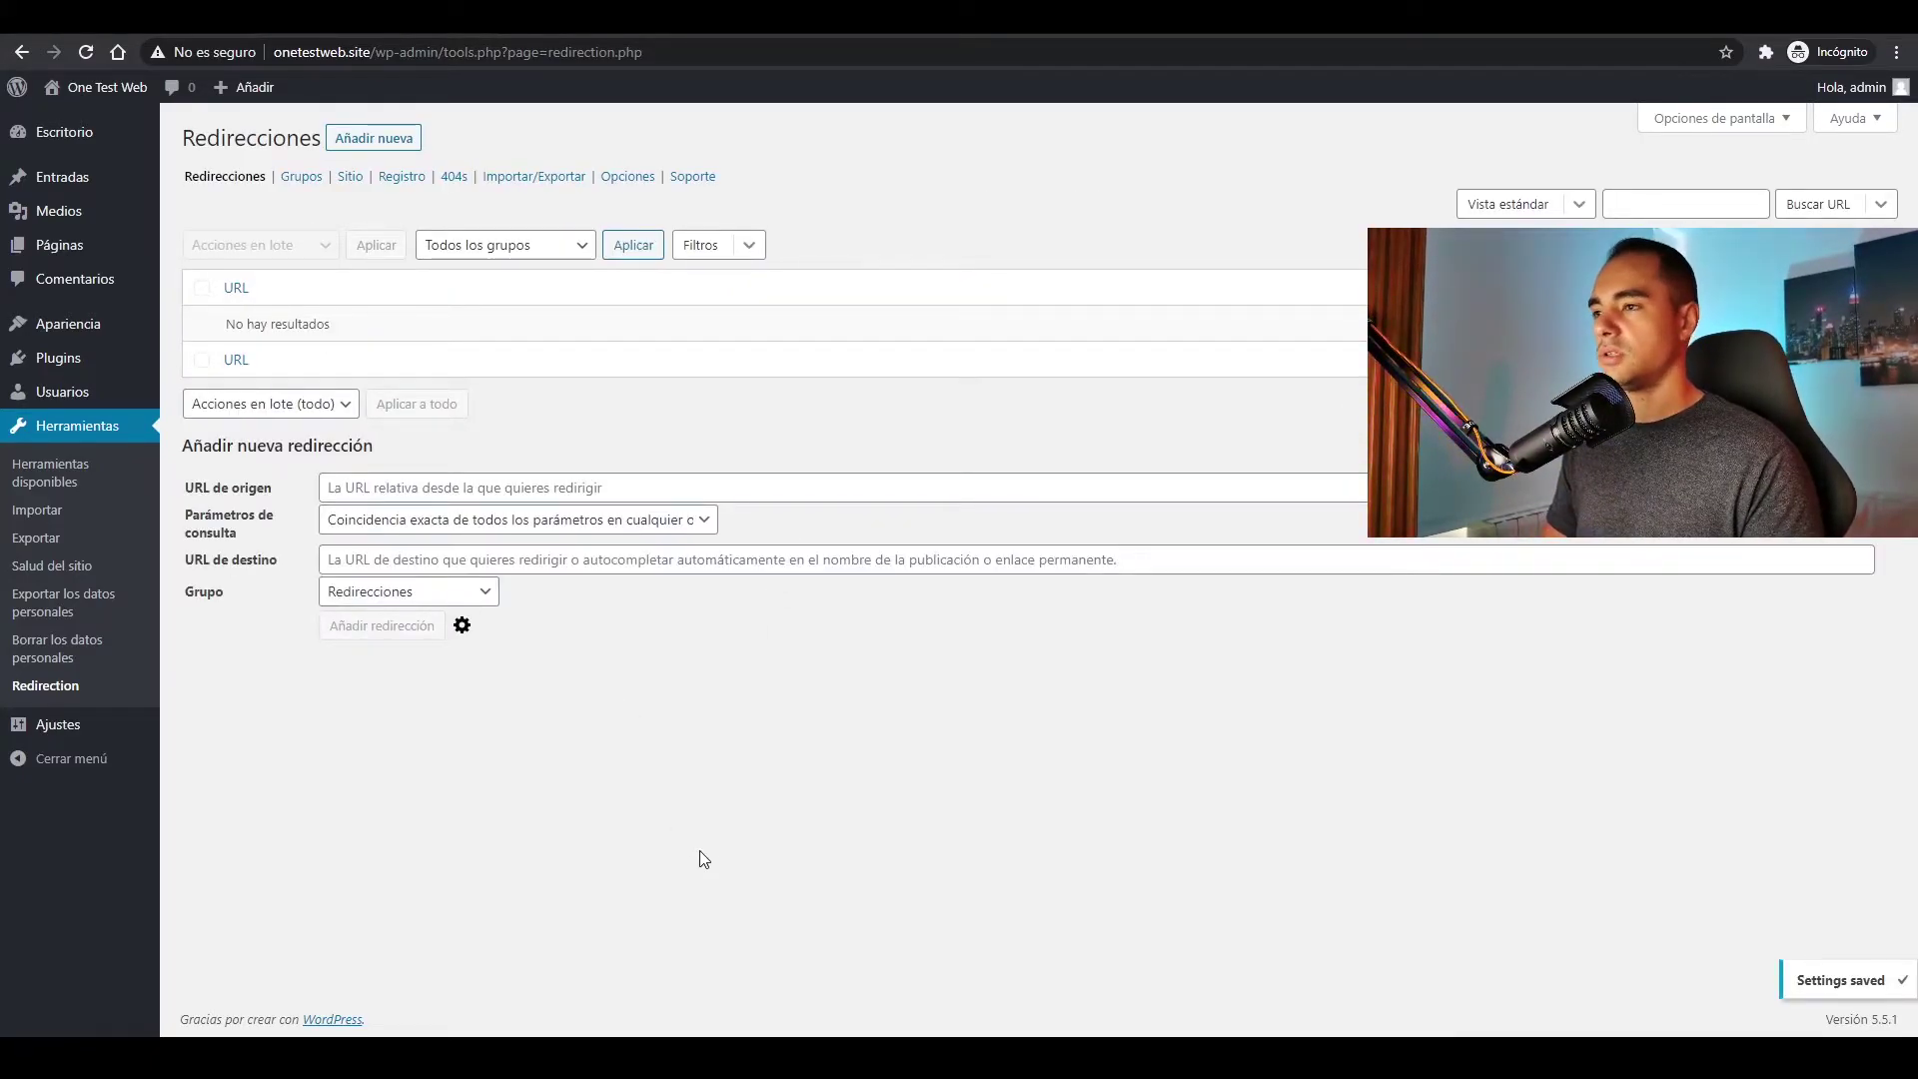
- Return to adding new plugins and search the plugin directory for "wps hide login"
left_click(48, 361)
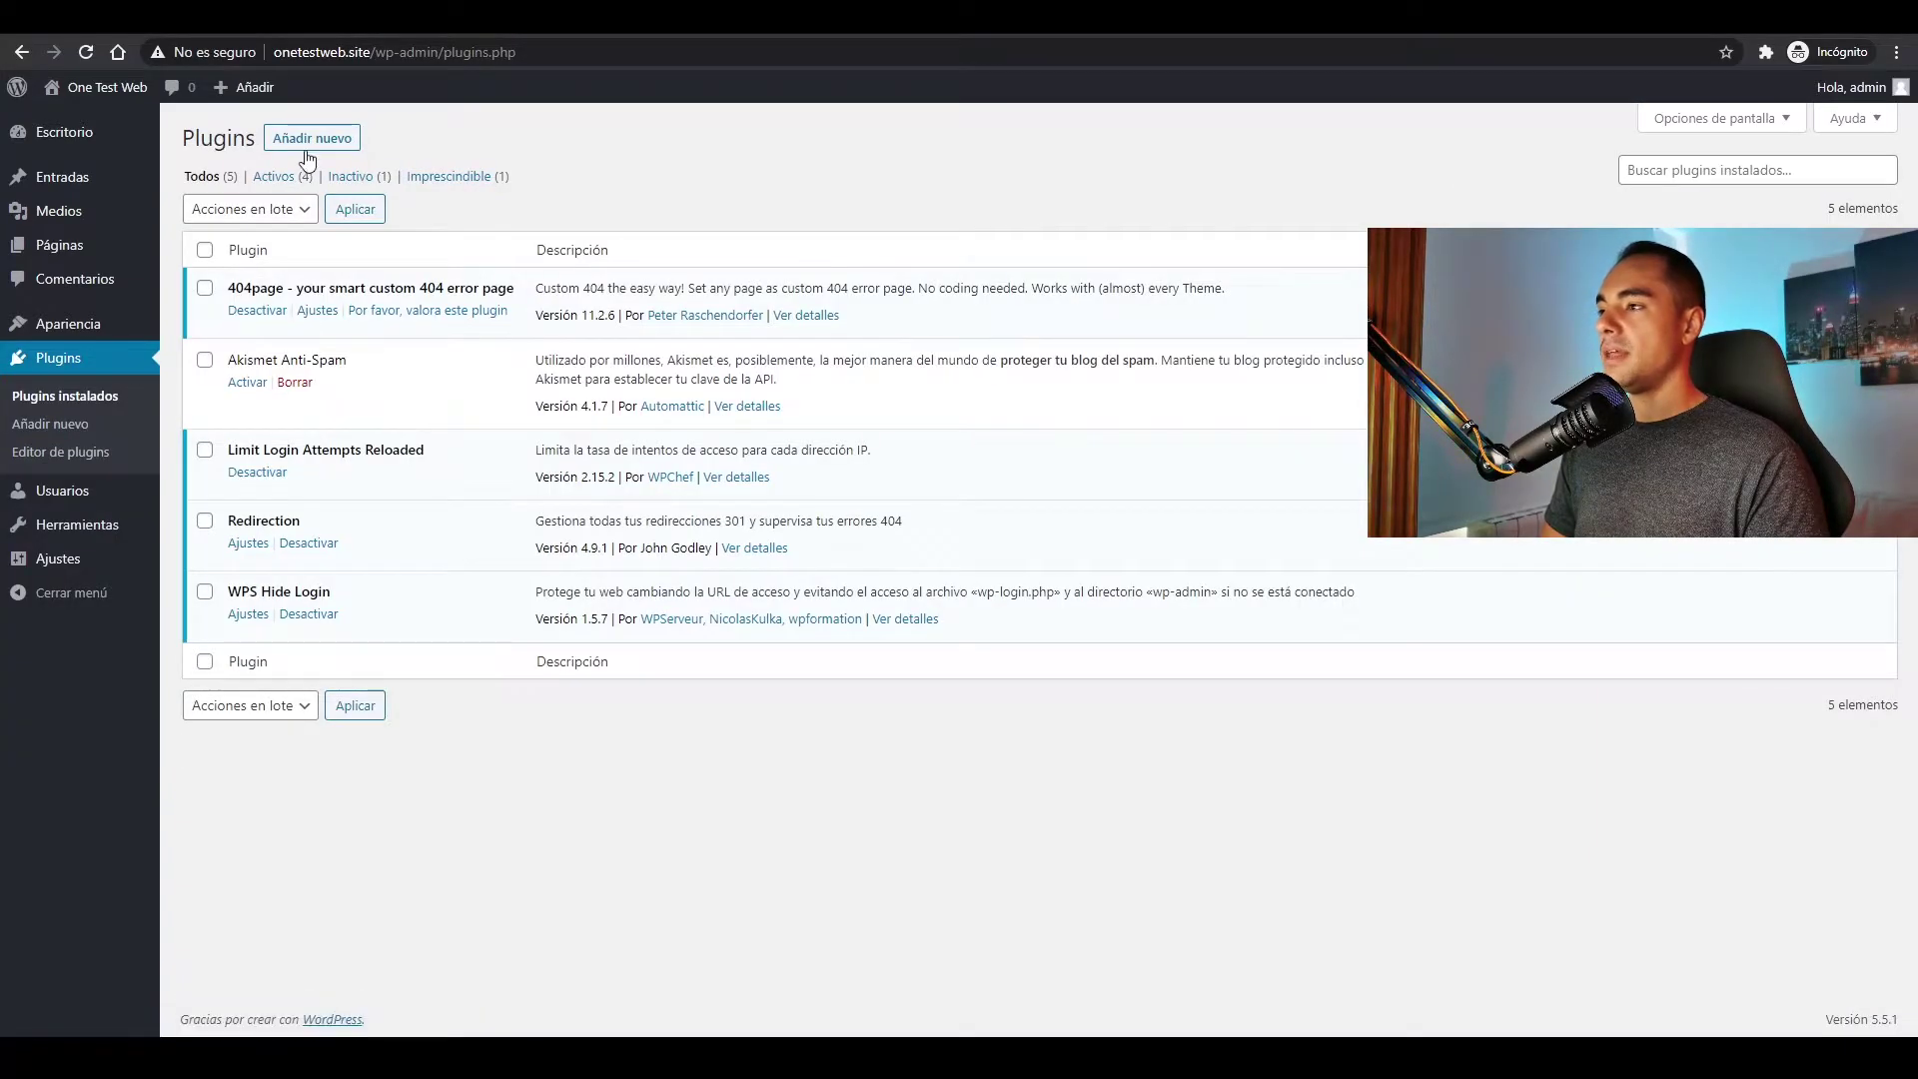
left_click(320, 140)
left_click(1649, 194)
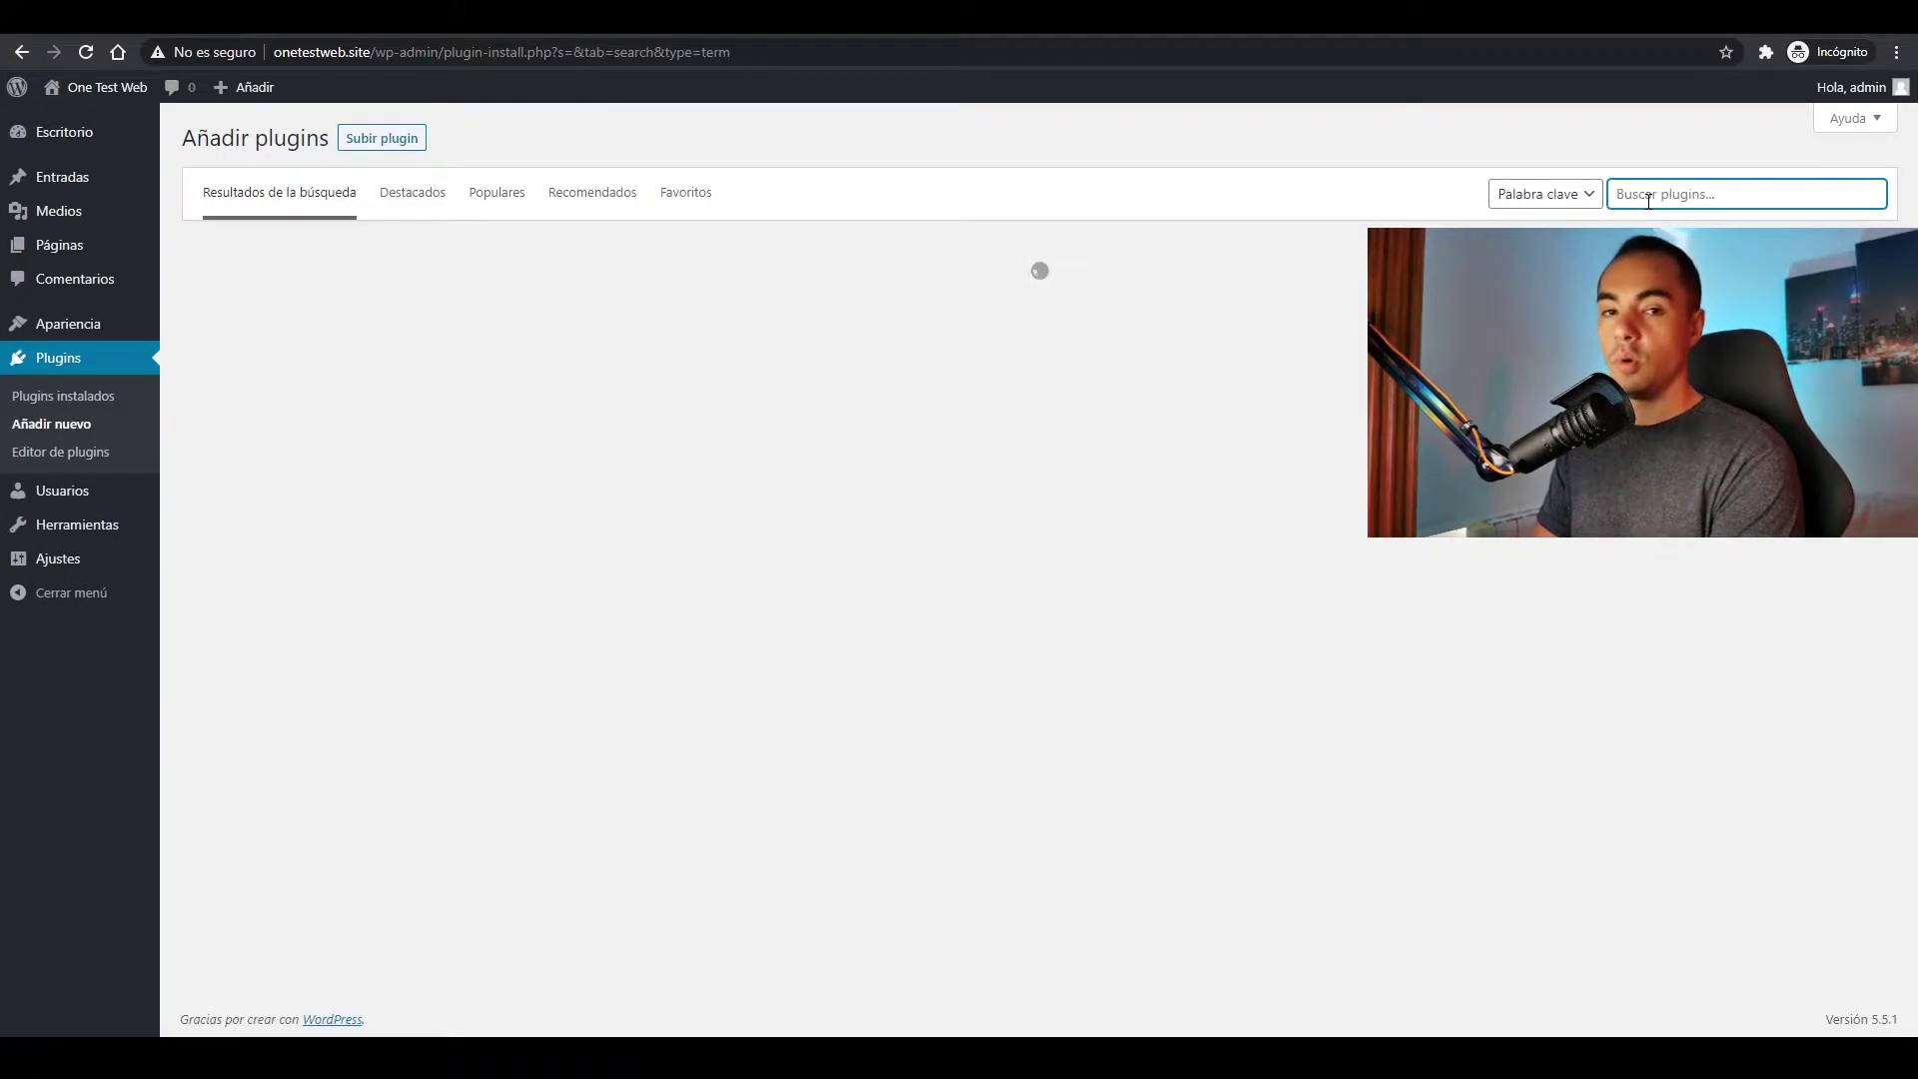
type("wps hide login")
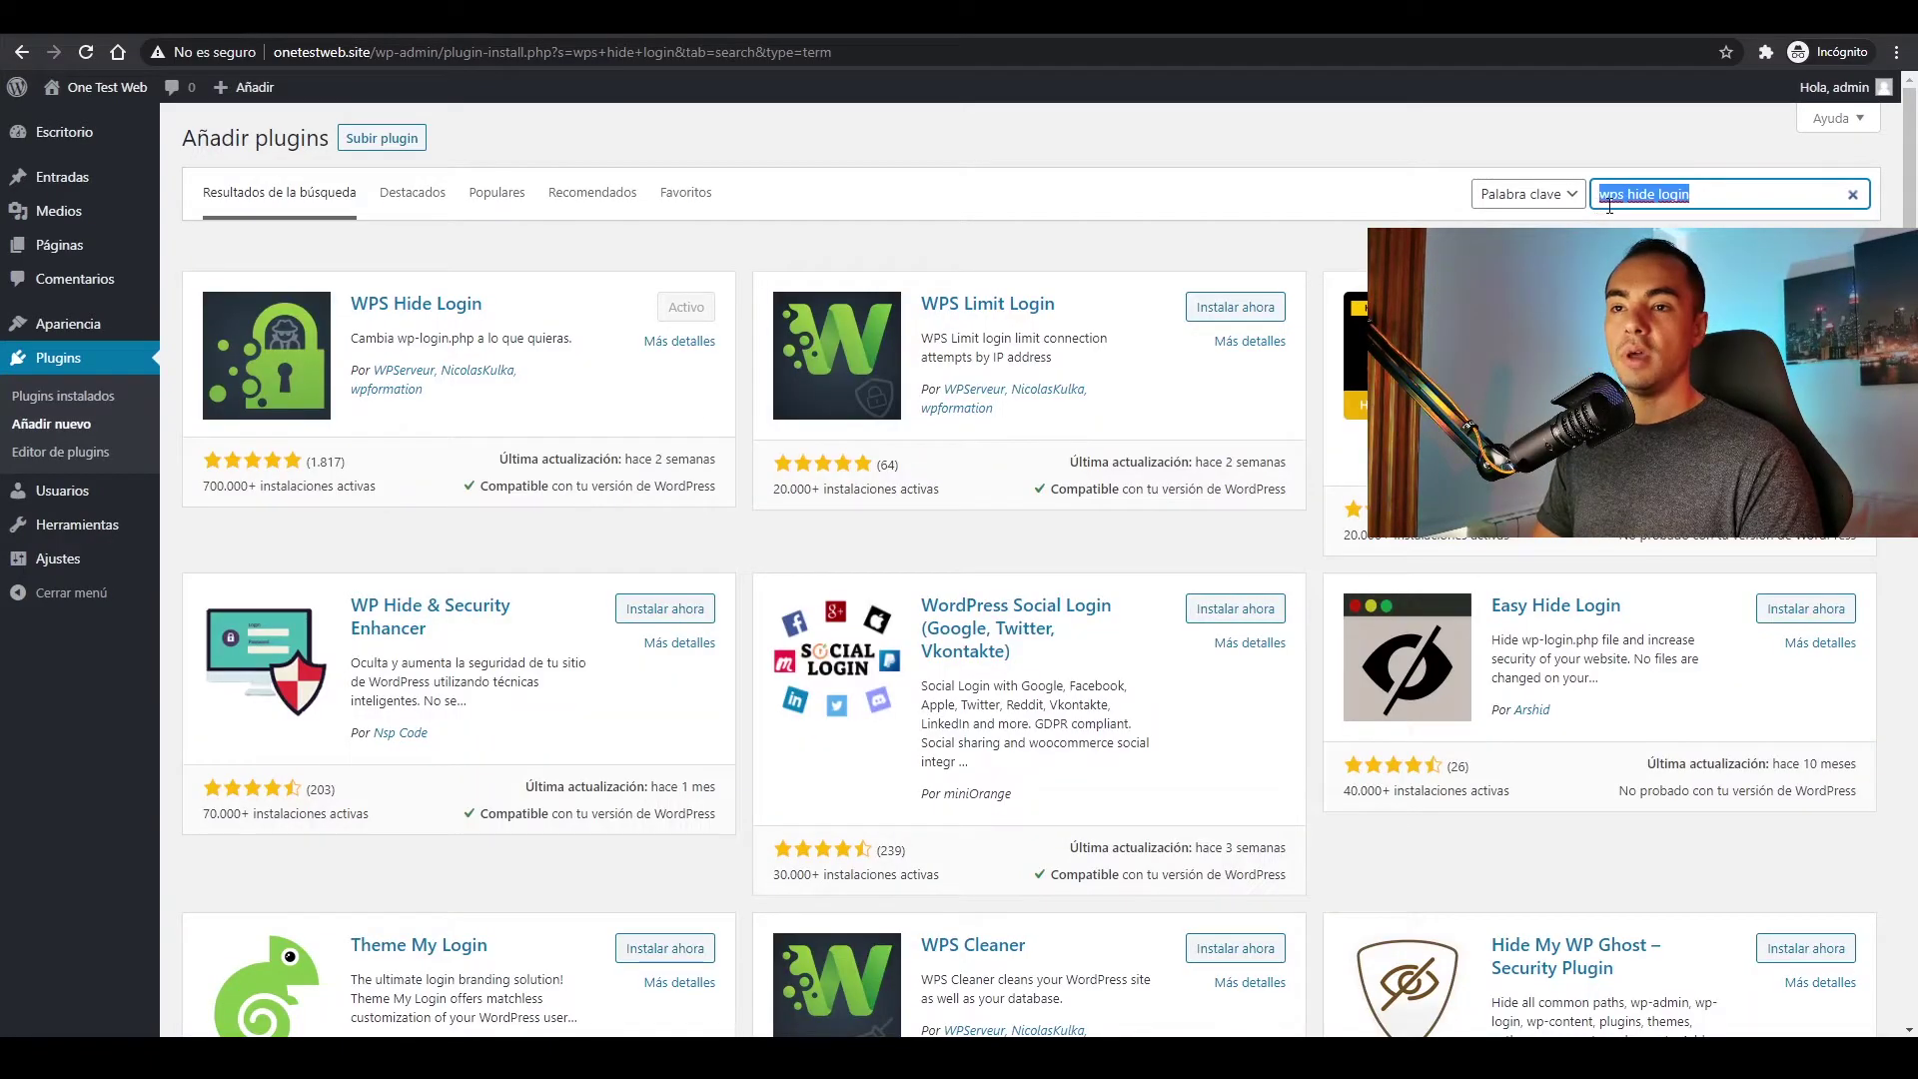
left_click(382, 322)
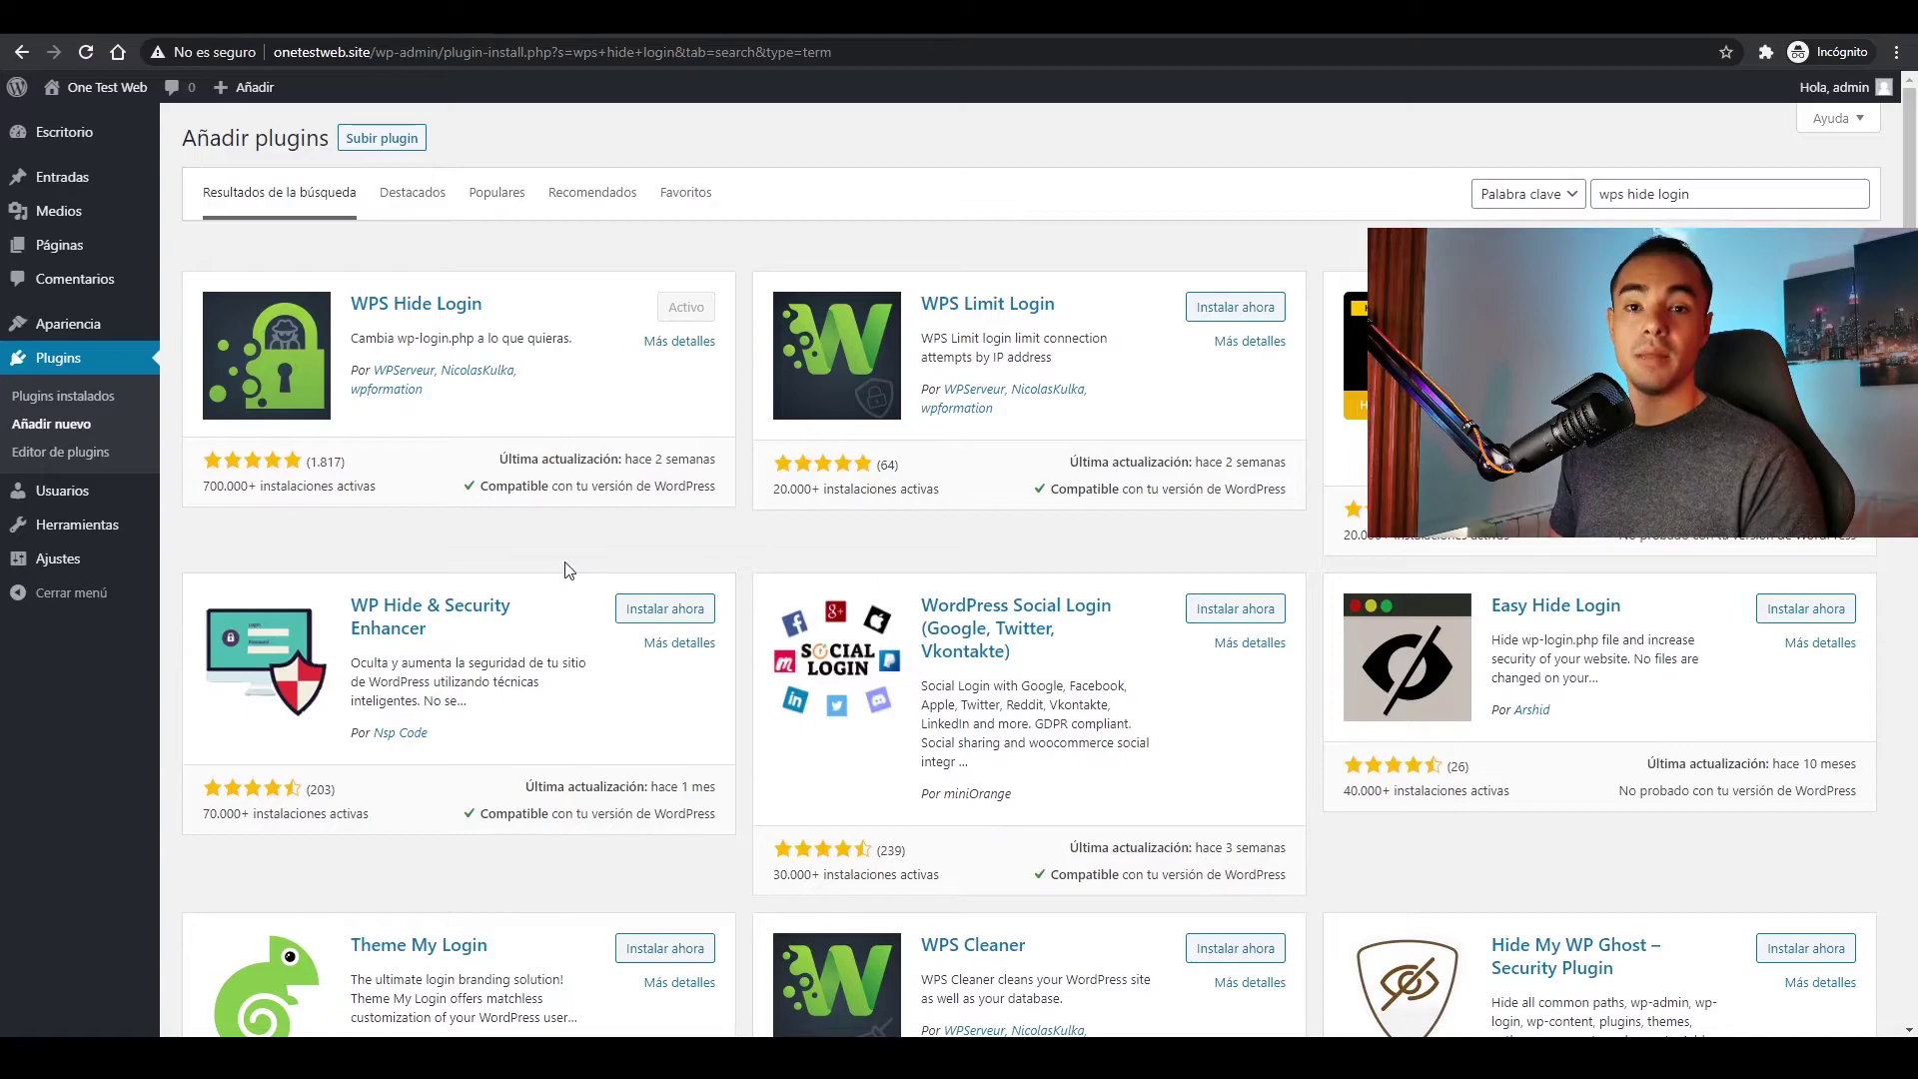
- Set the site's permalink structure to "Nombre de la entrada" and save the changes
mouse_move(58, 562)
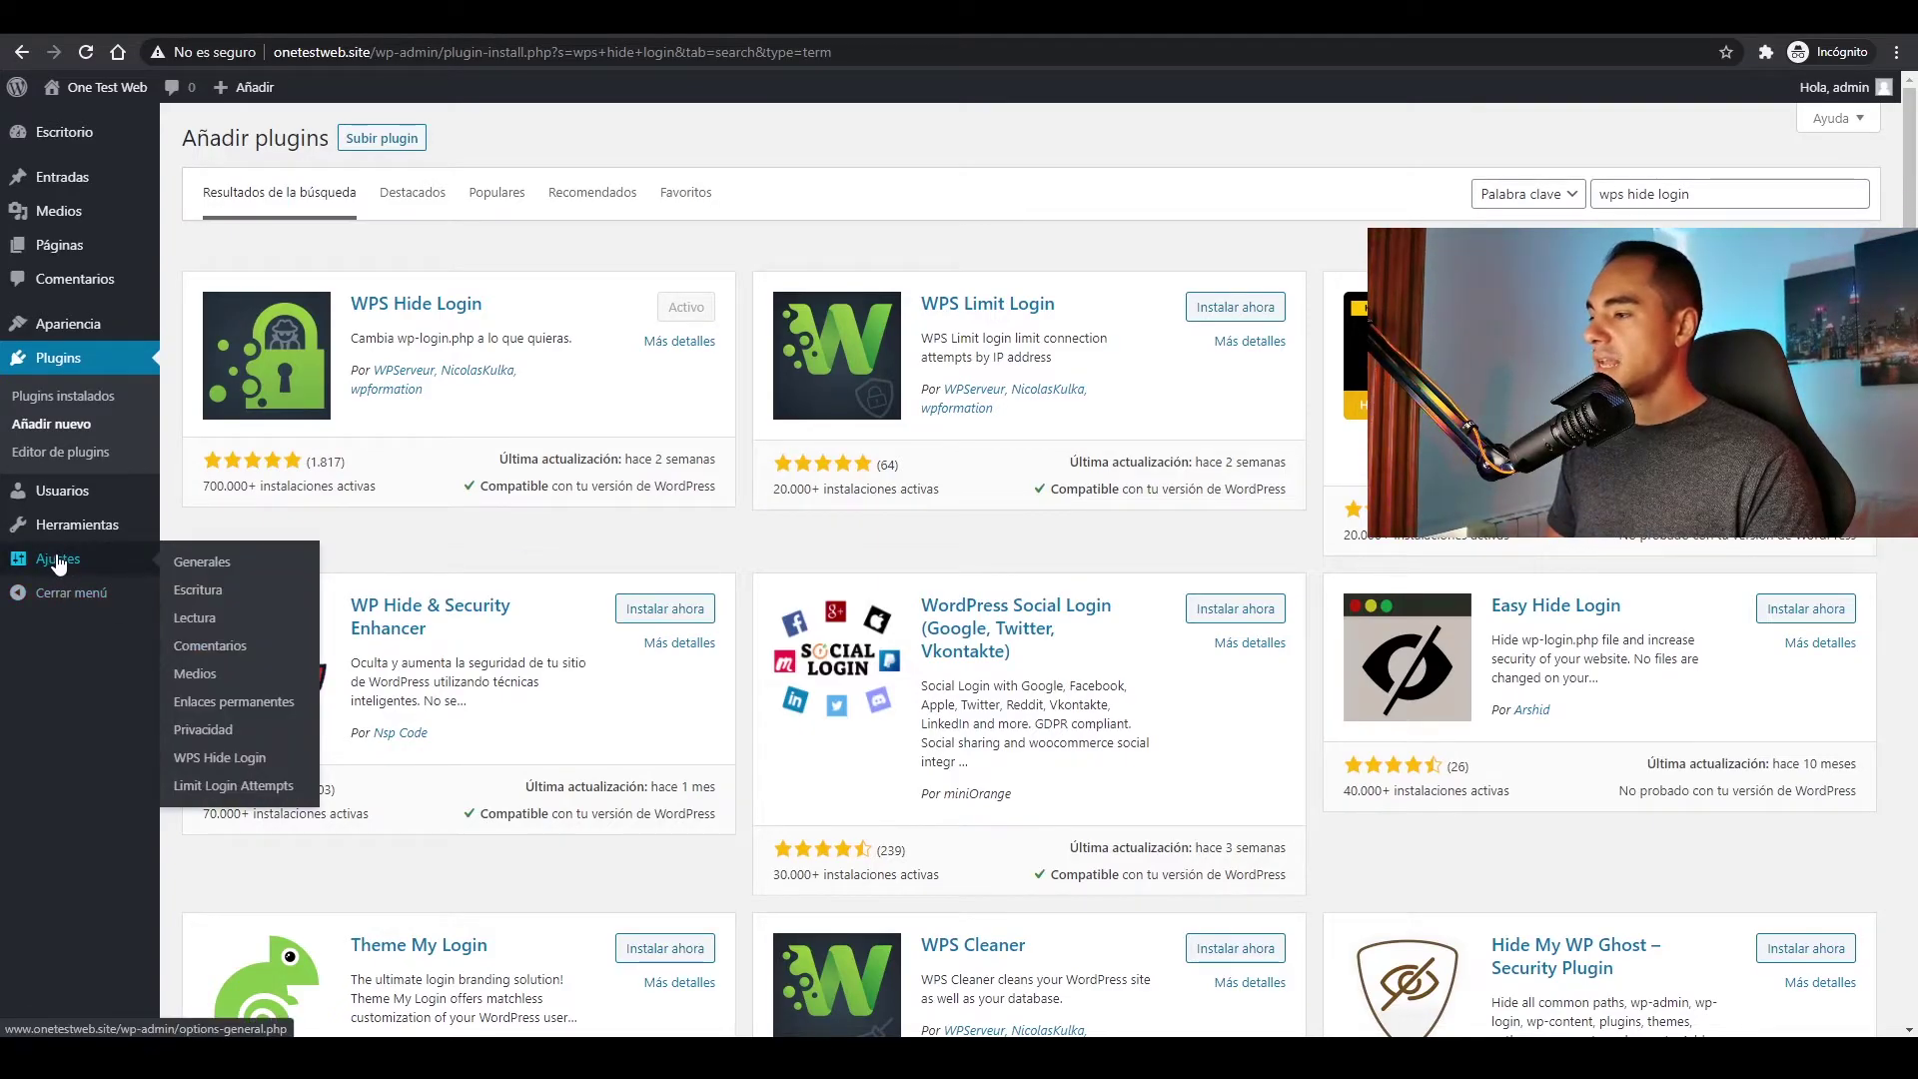
left_click(230, 706)
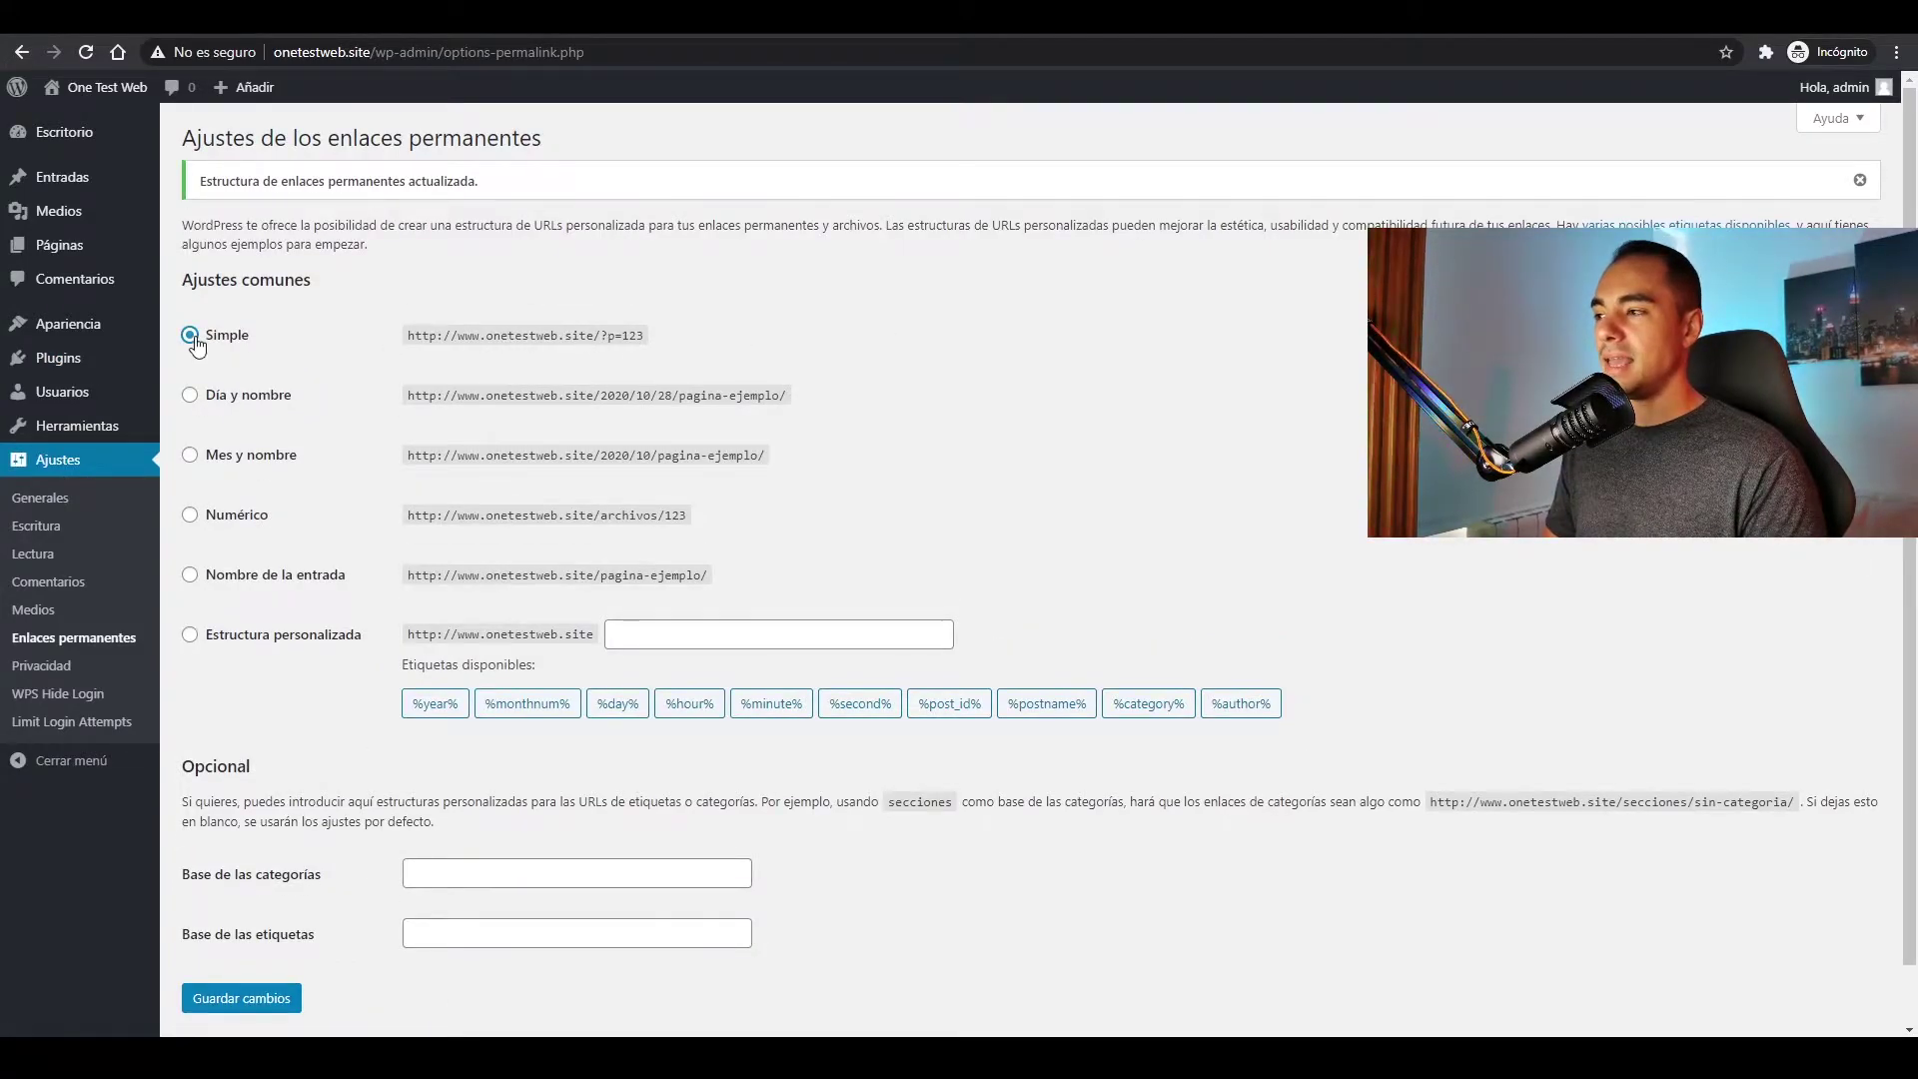
left_click(220, 580)
left_click(265, 1008)
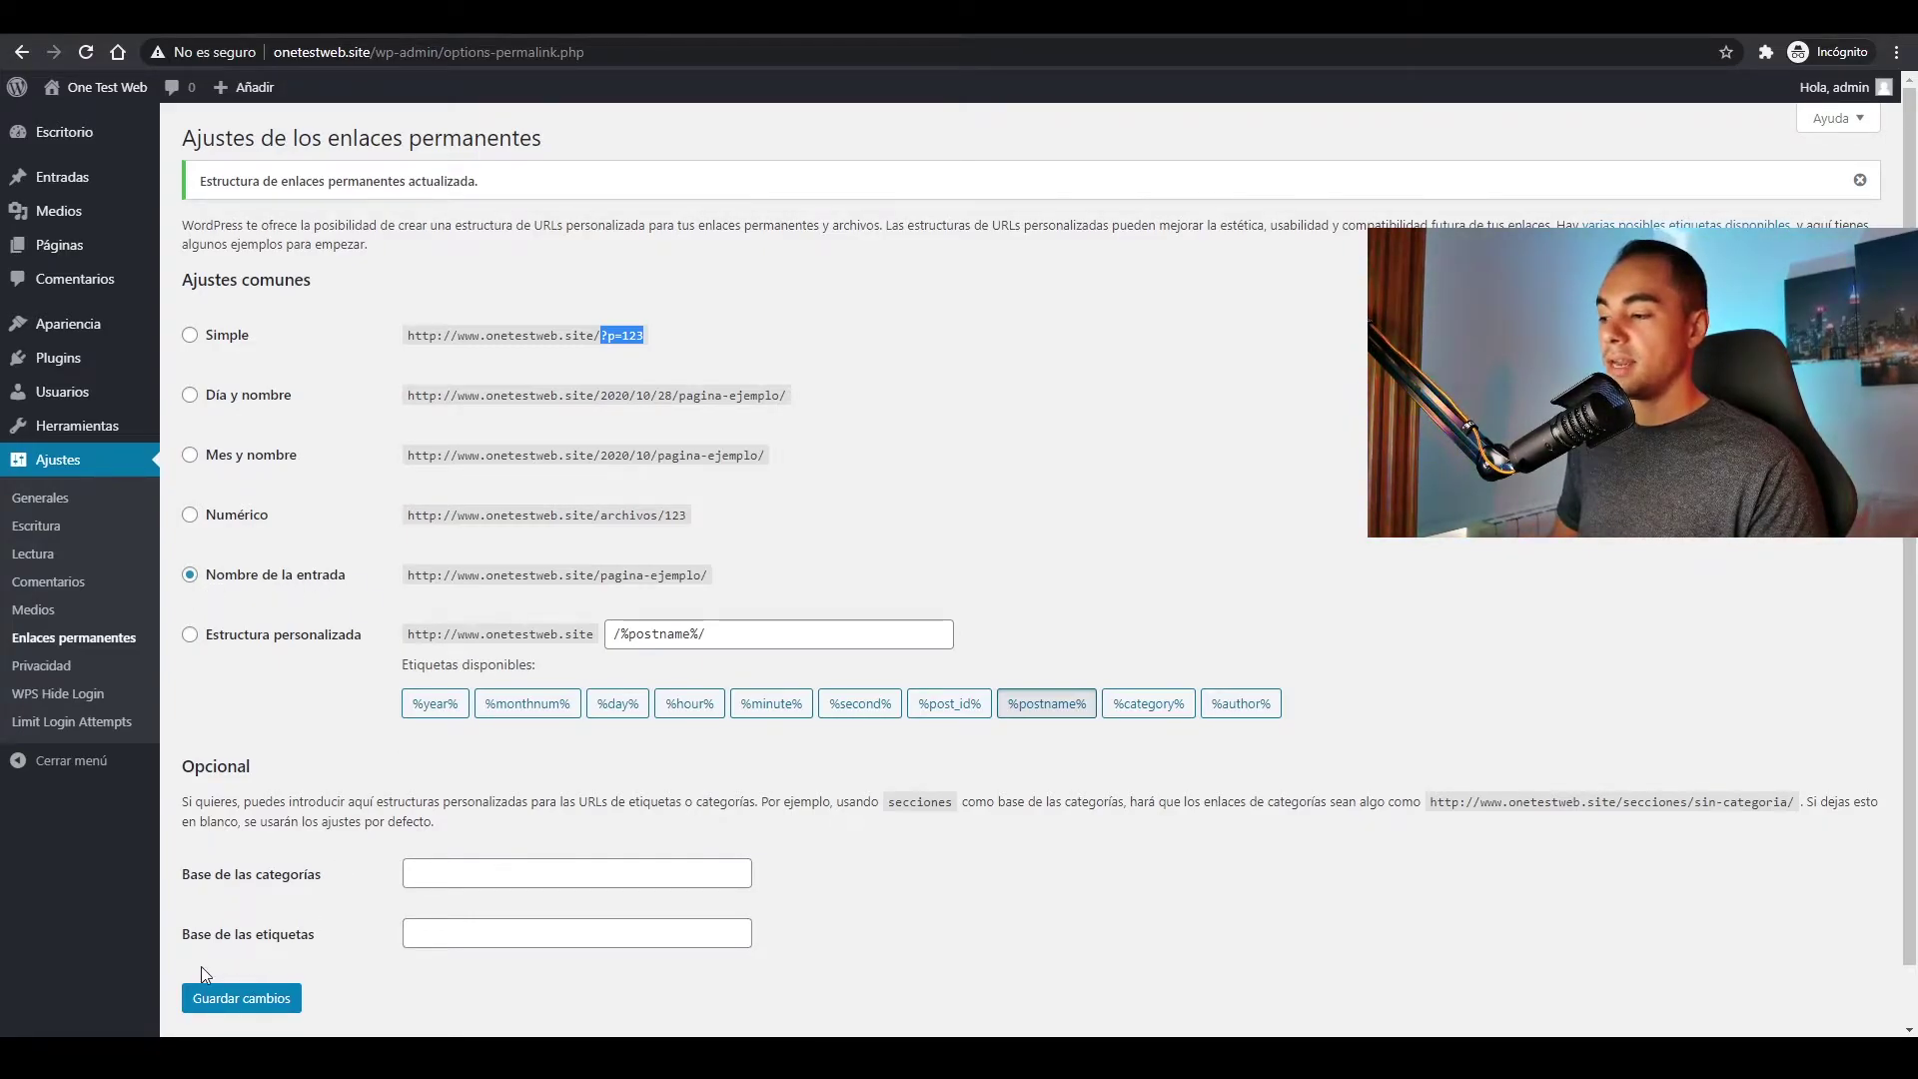
left_click(236, 1014)
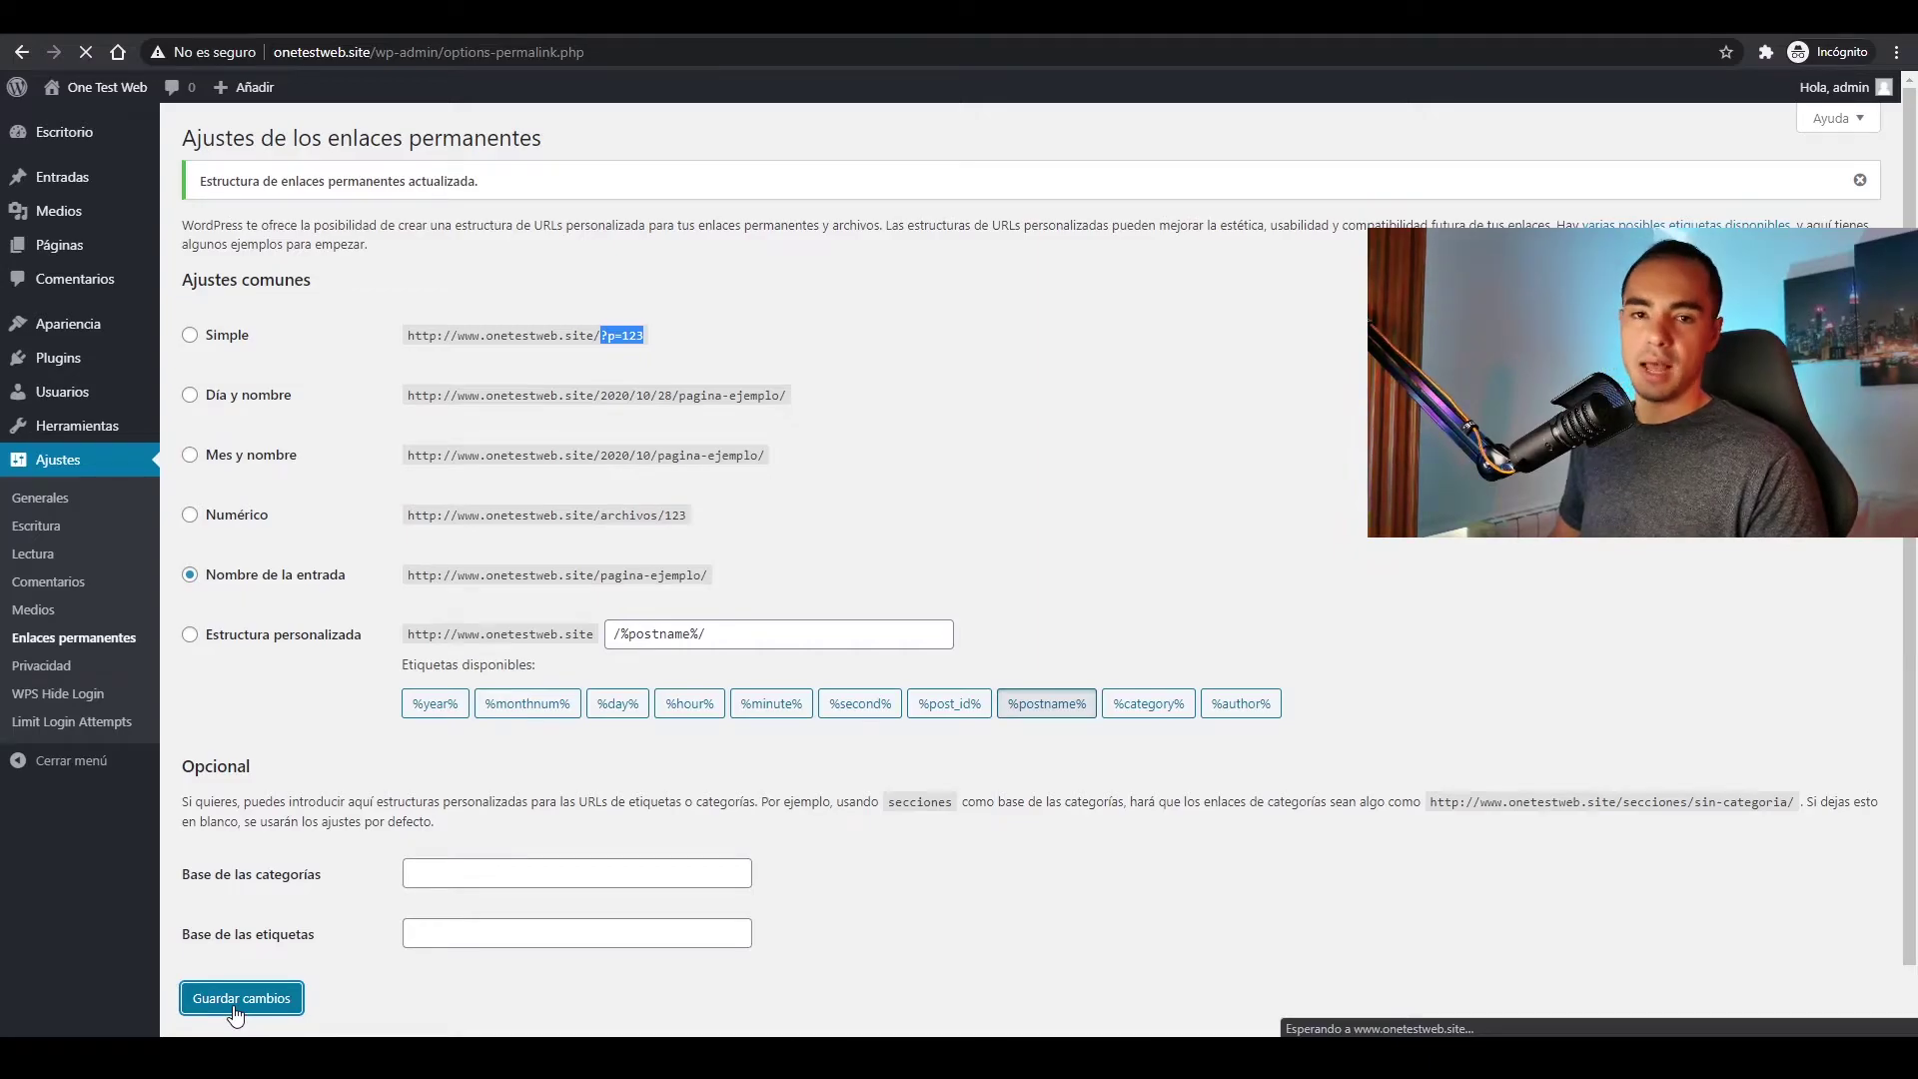
- Move the "polytic privacy" and "Sample page" pages to the trash with one bulk action
mouse_move(85, 258)
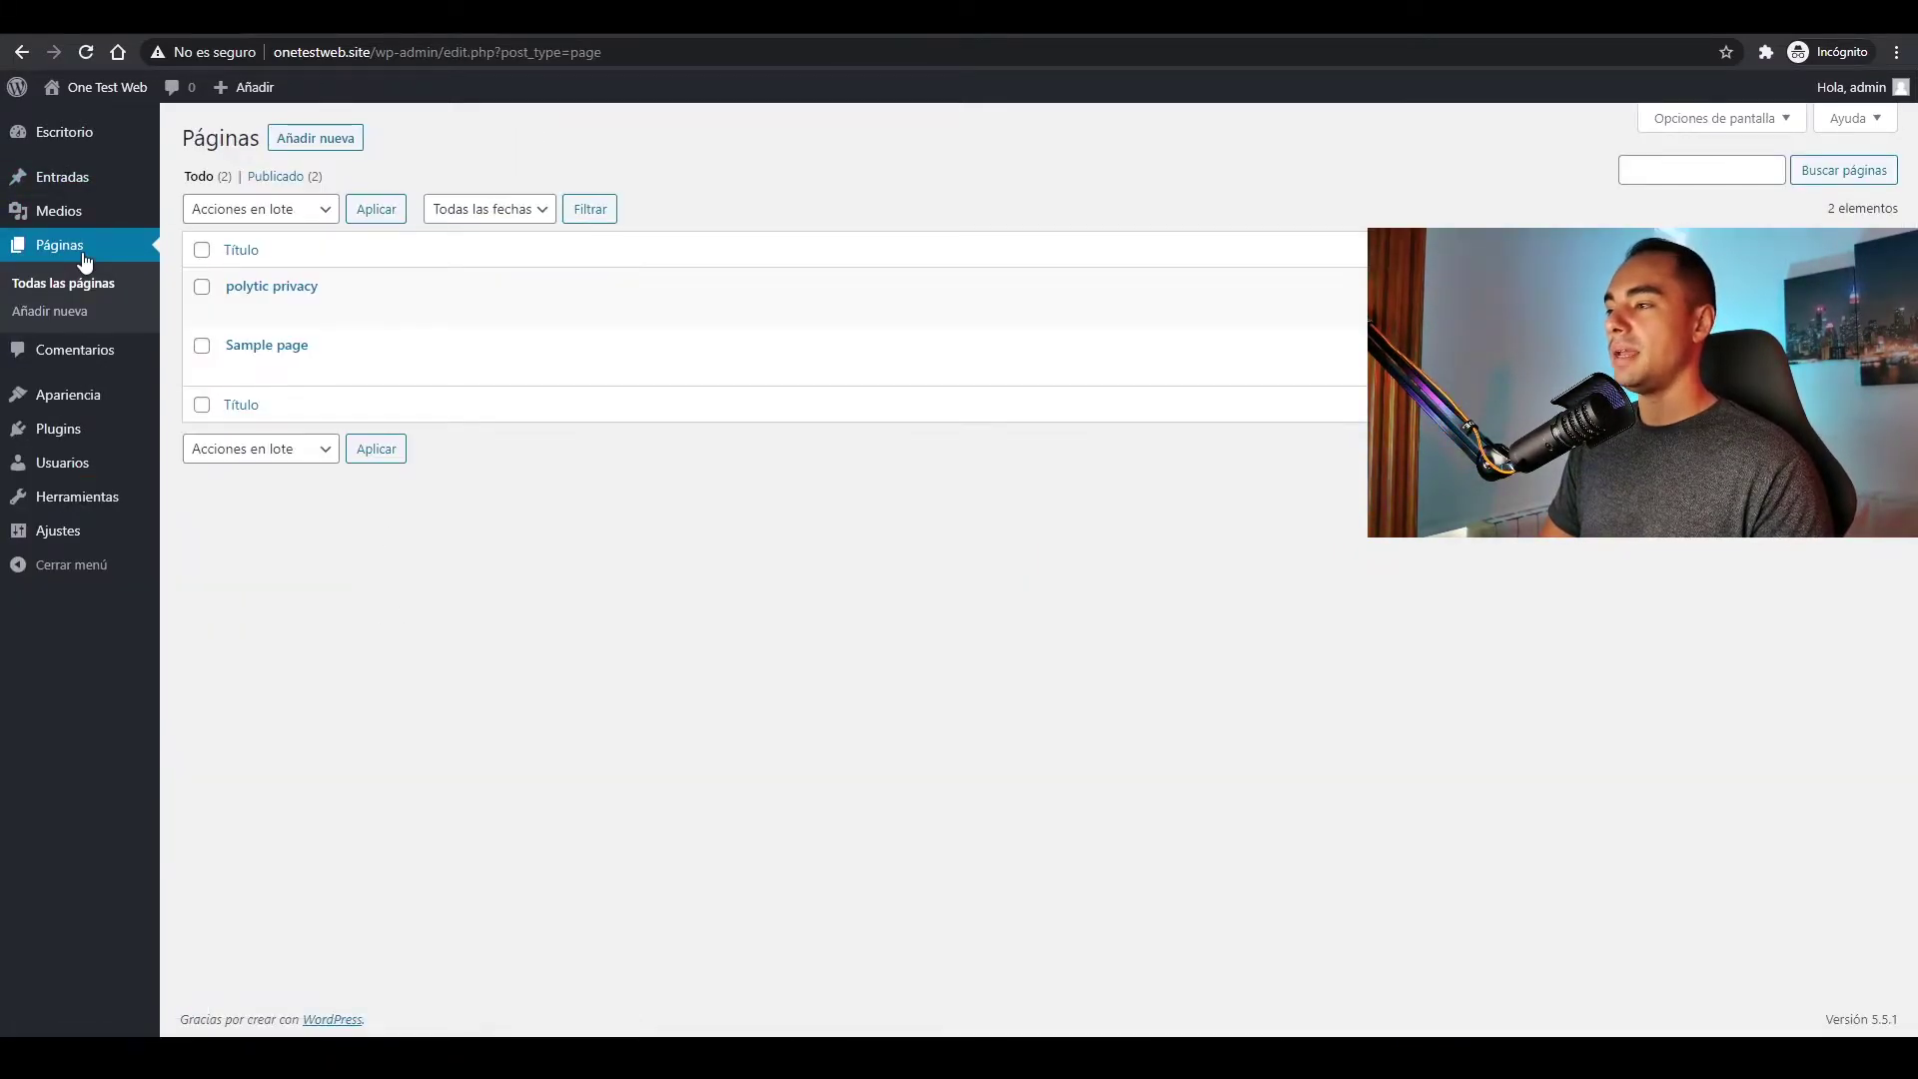
left_click(202, 288)
left_click(202, 346)
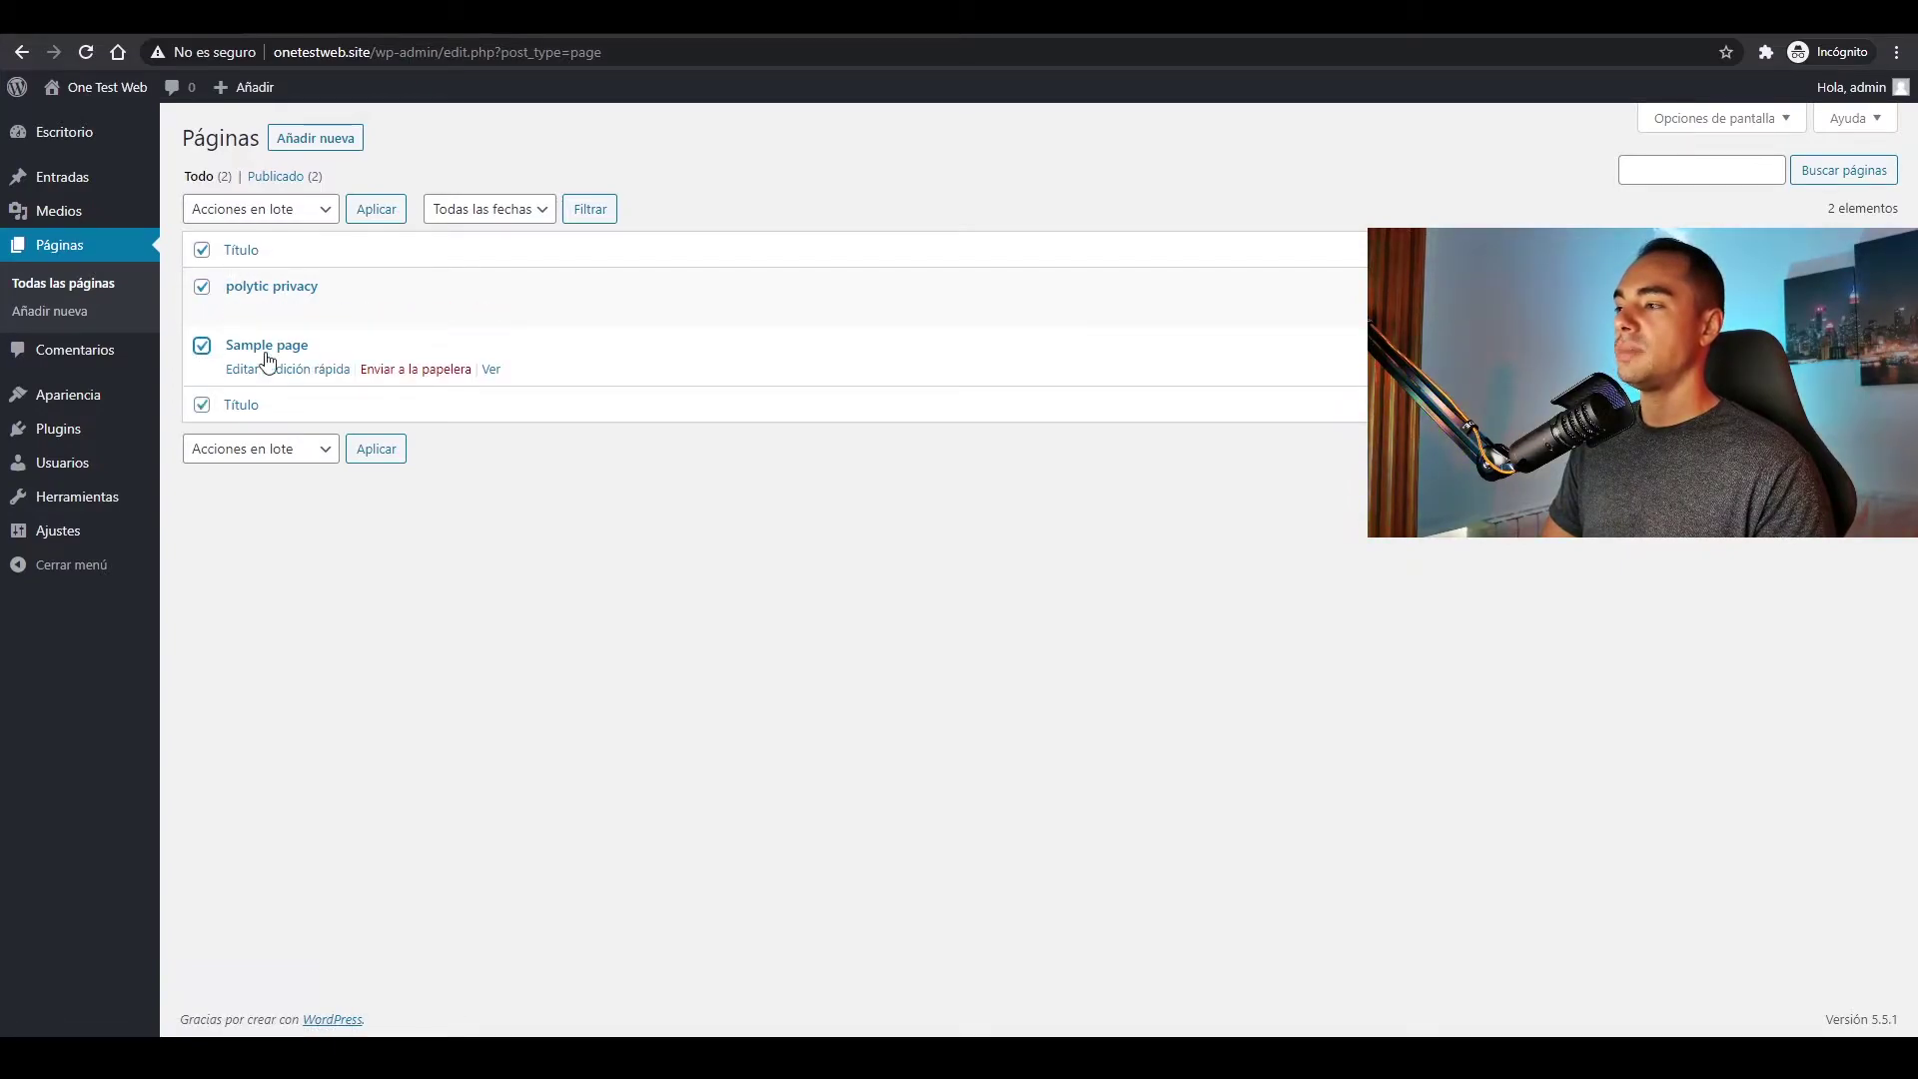
left_click(329, 213)
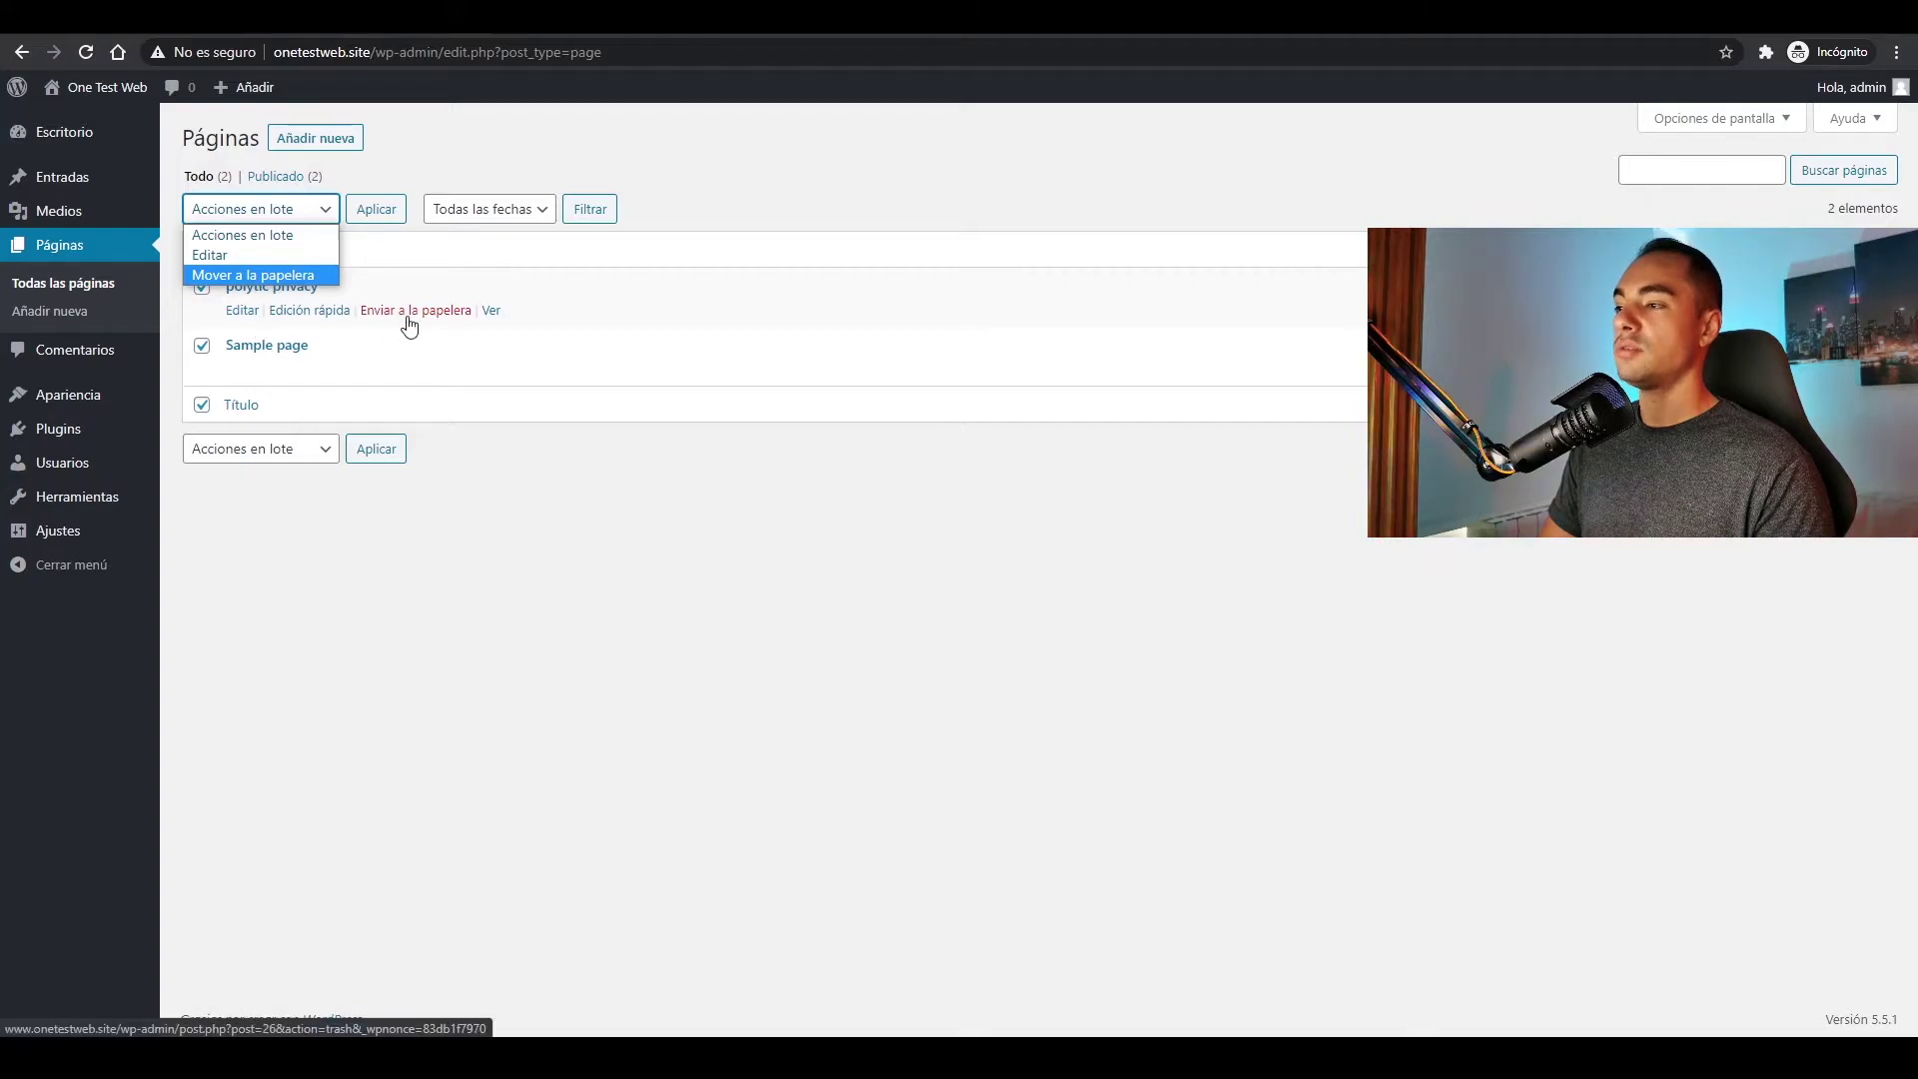
left_click(308, 277)
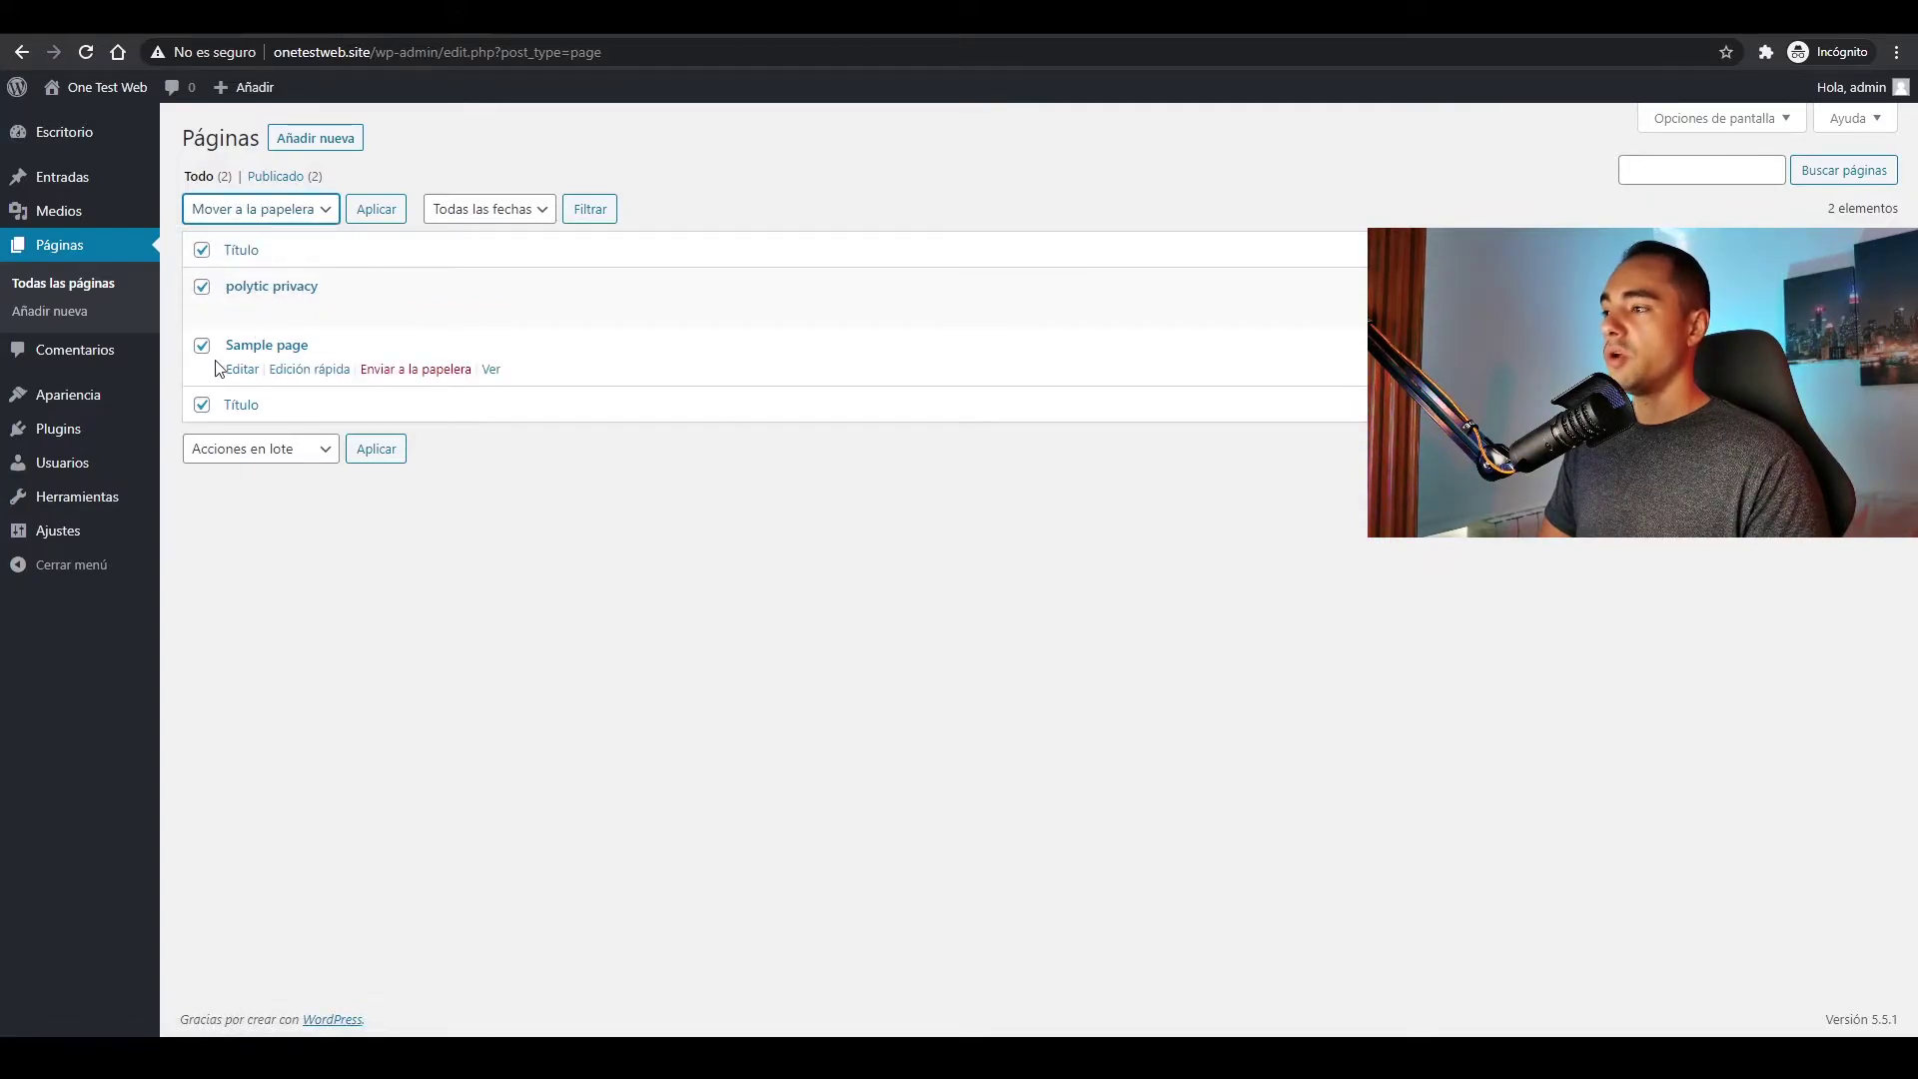
left_click(383, 214)
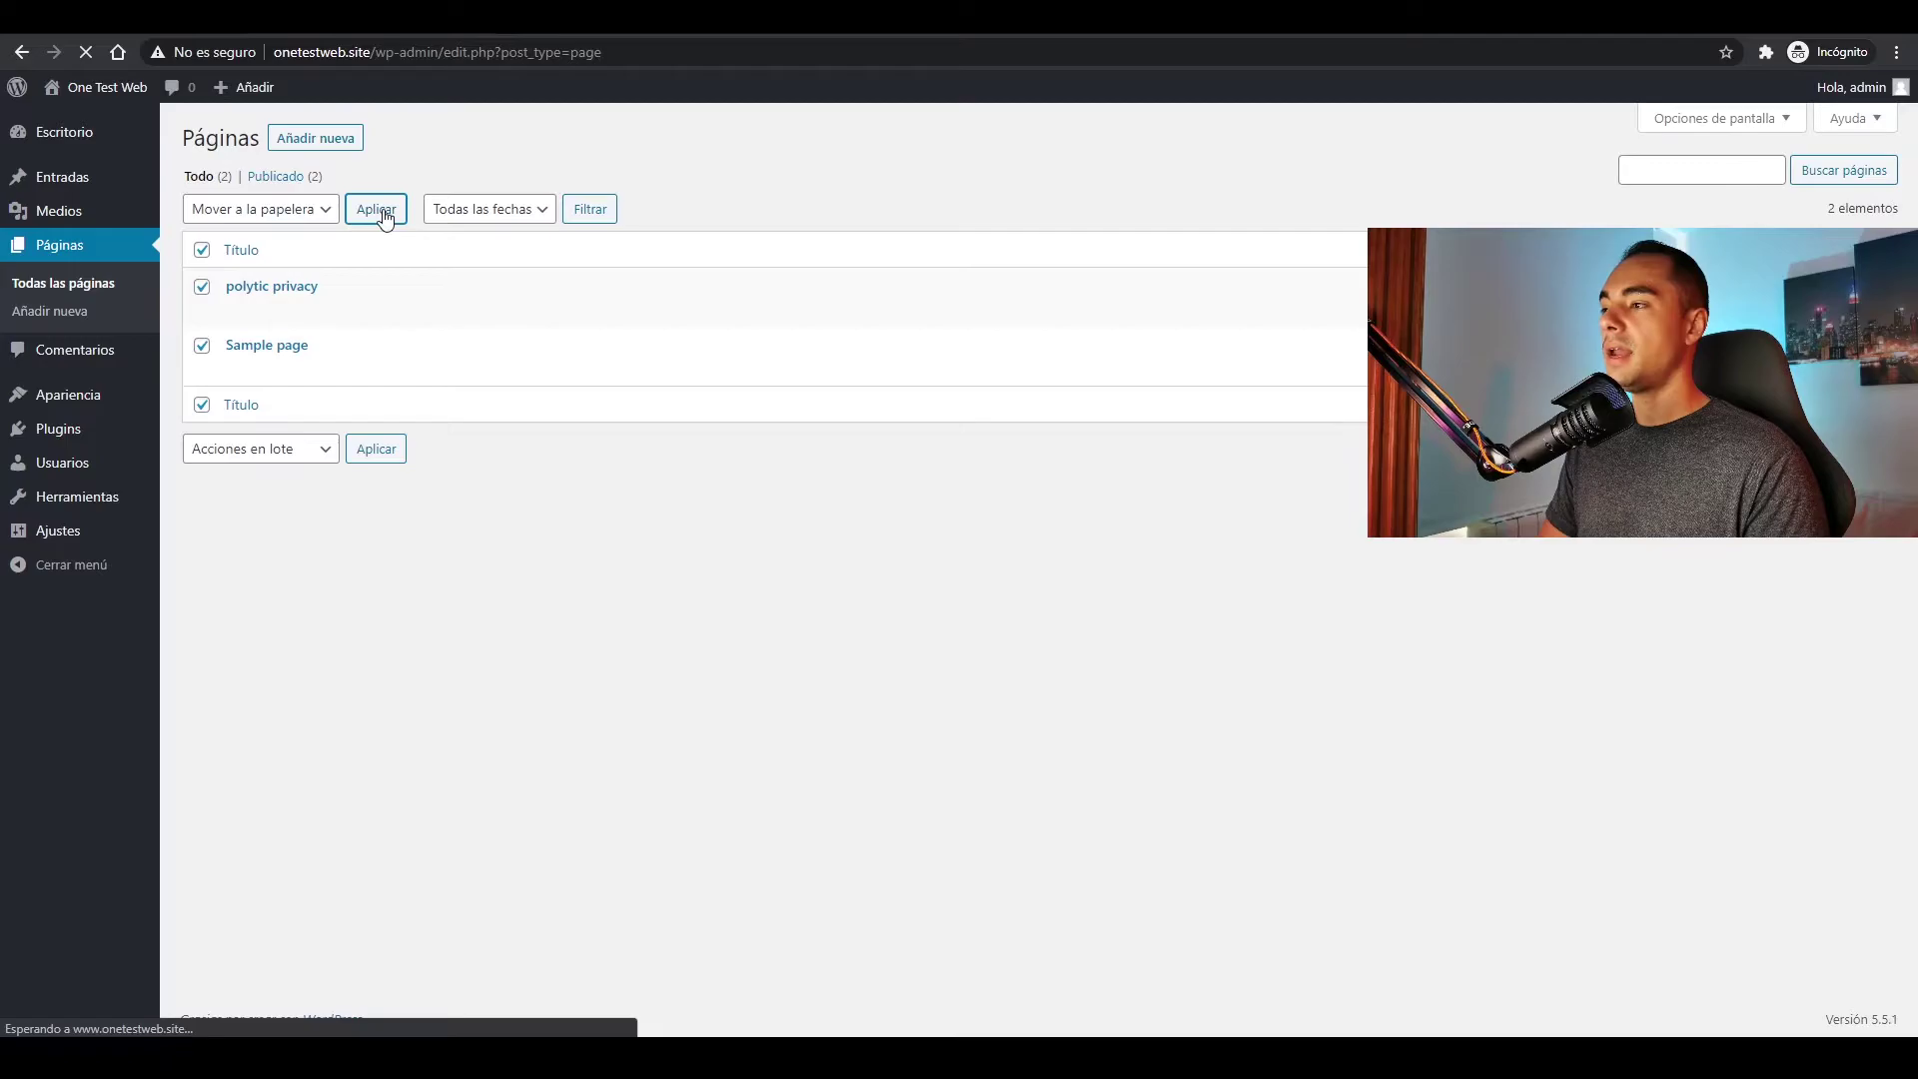
- Create a new page titled "Error 404"
left_click(325, 152)
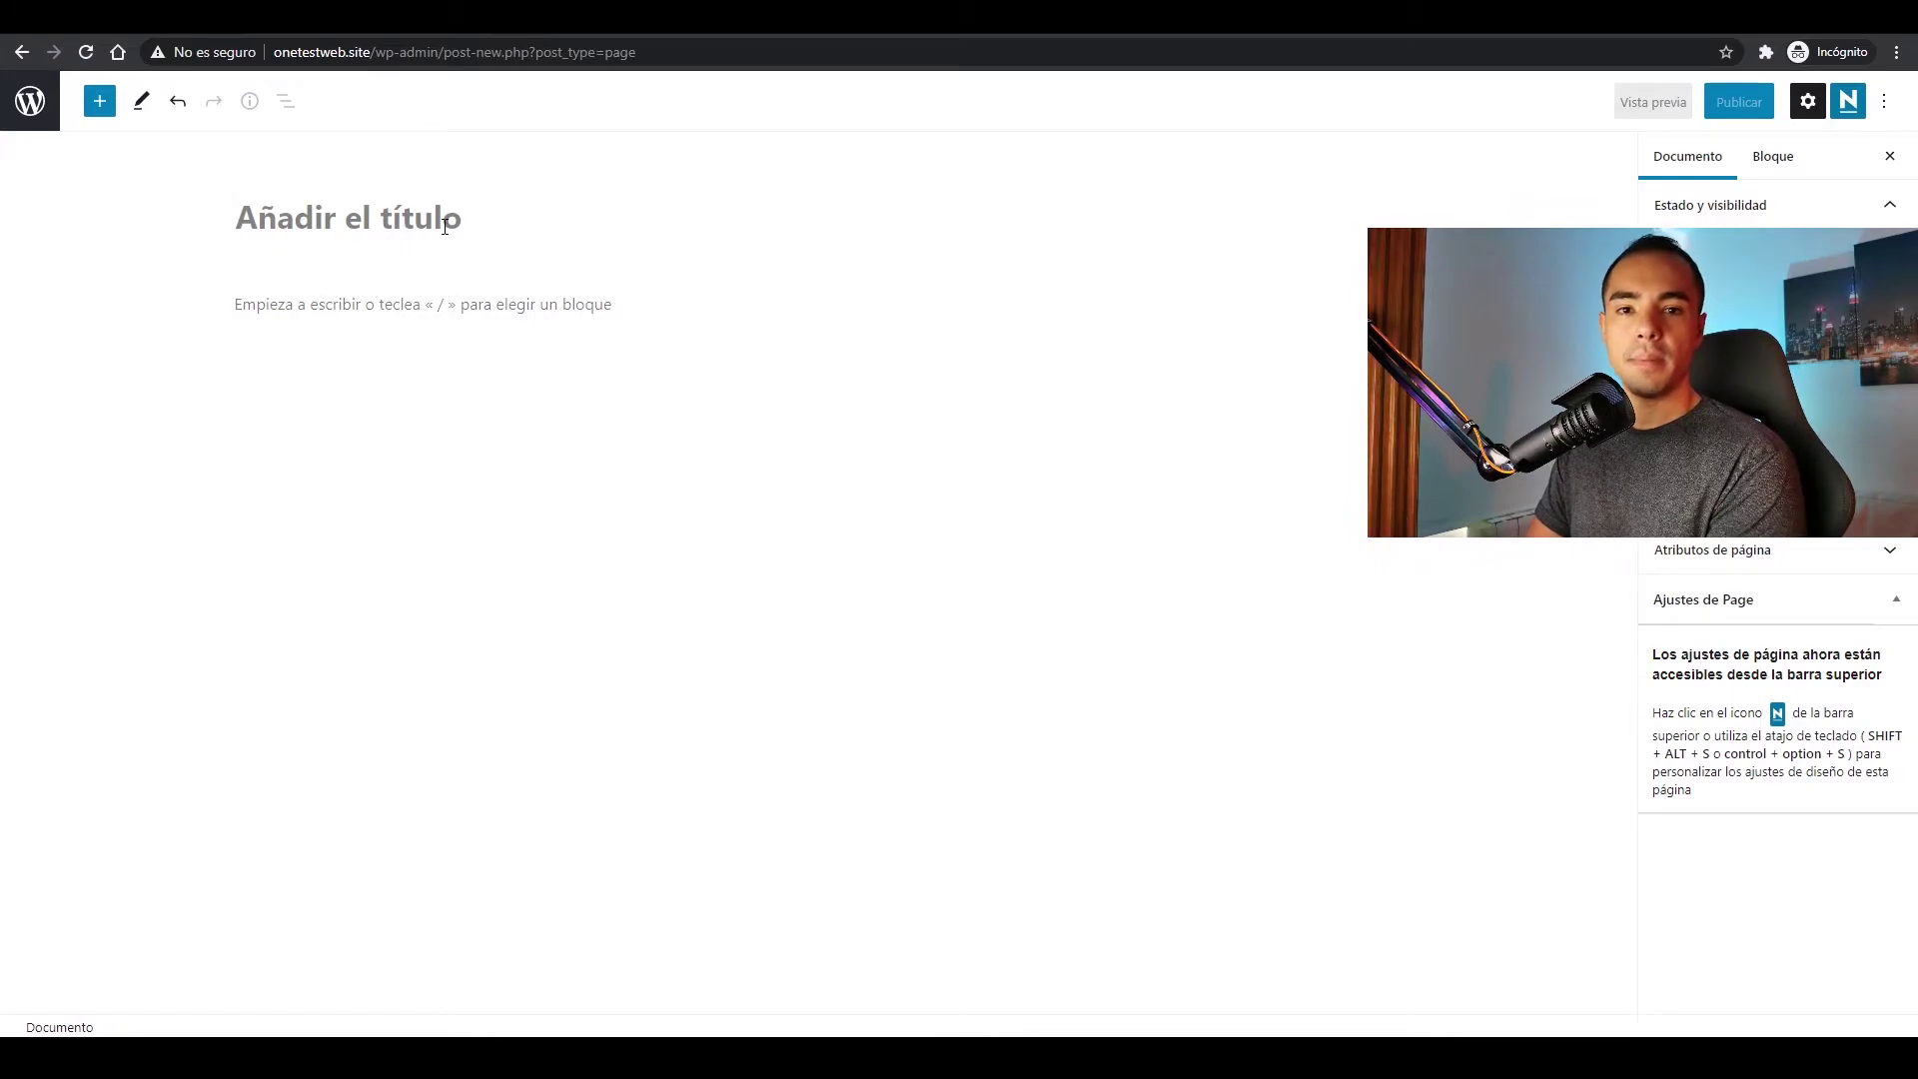
type("Error 404")
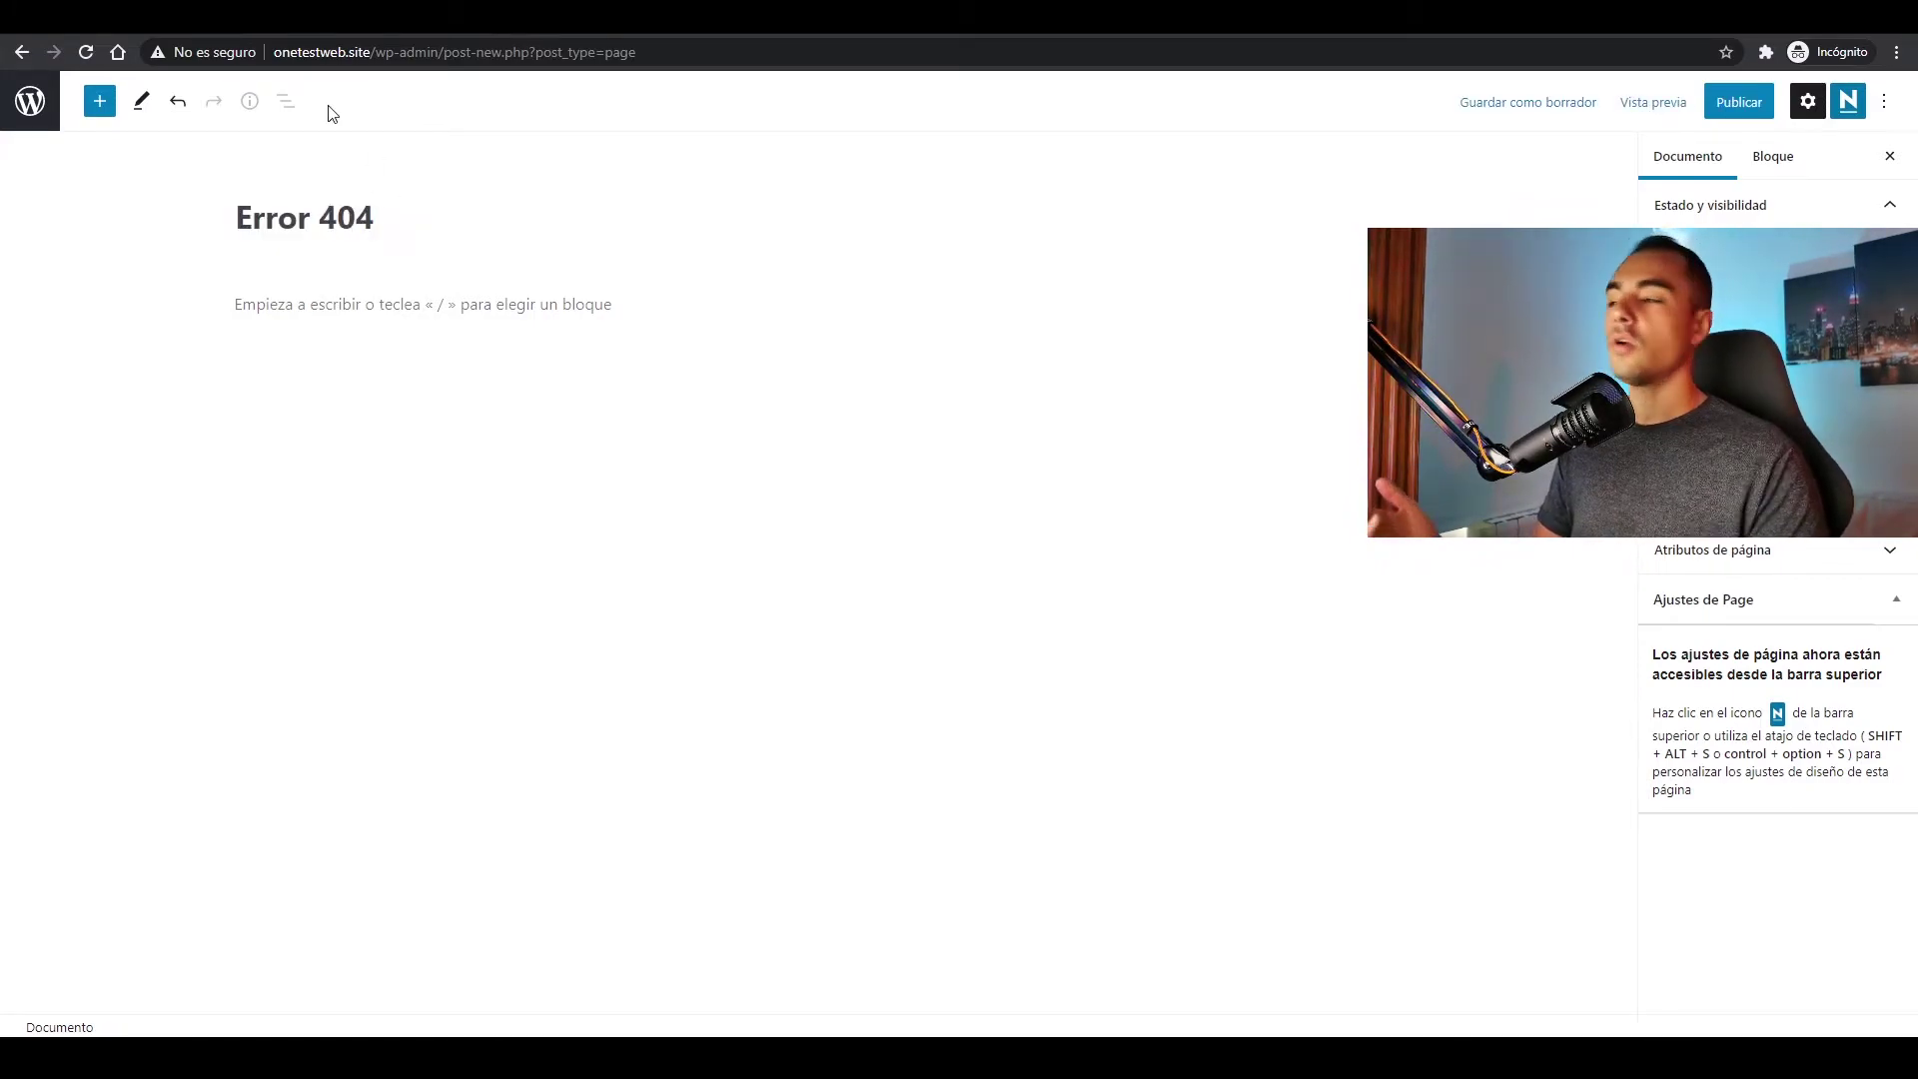
left_click_drag(325, 217, 56, 265)
key("BackSpace")
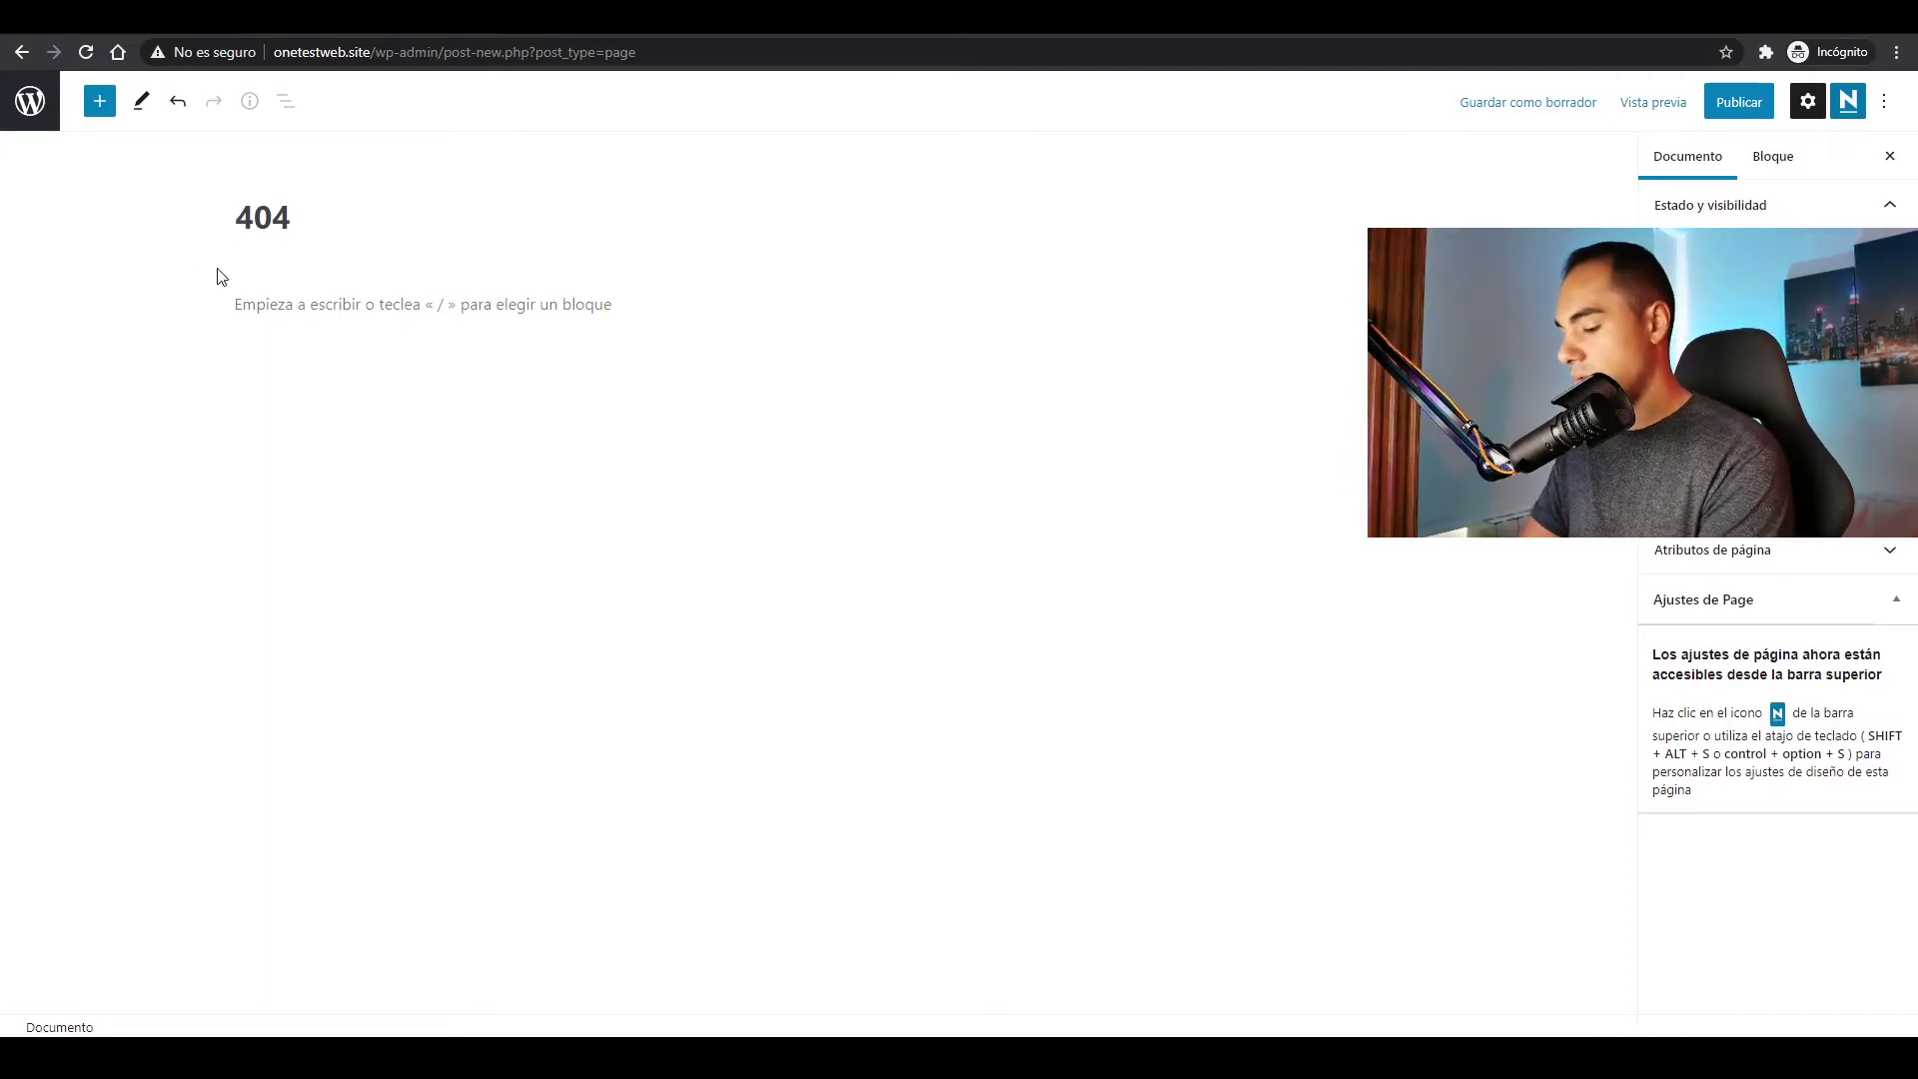
key("ctrl+z")
left_click(265, 295)
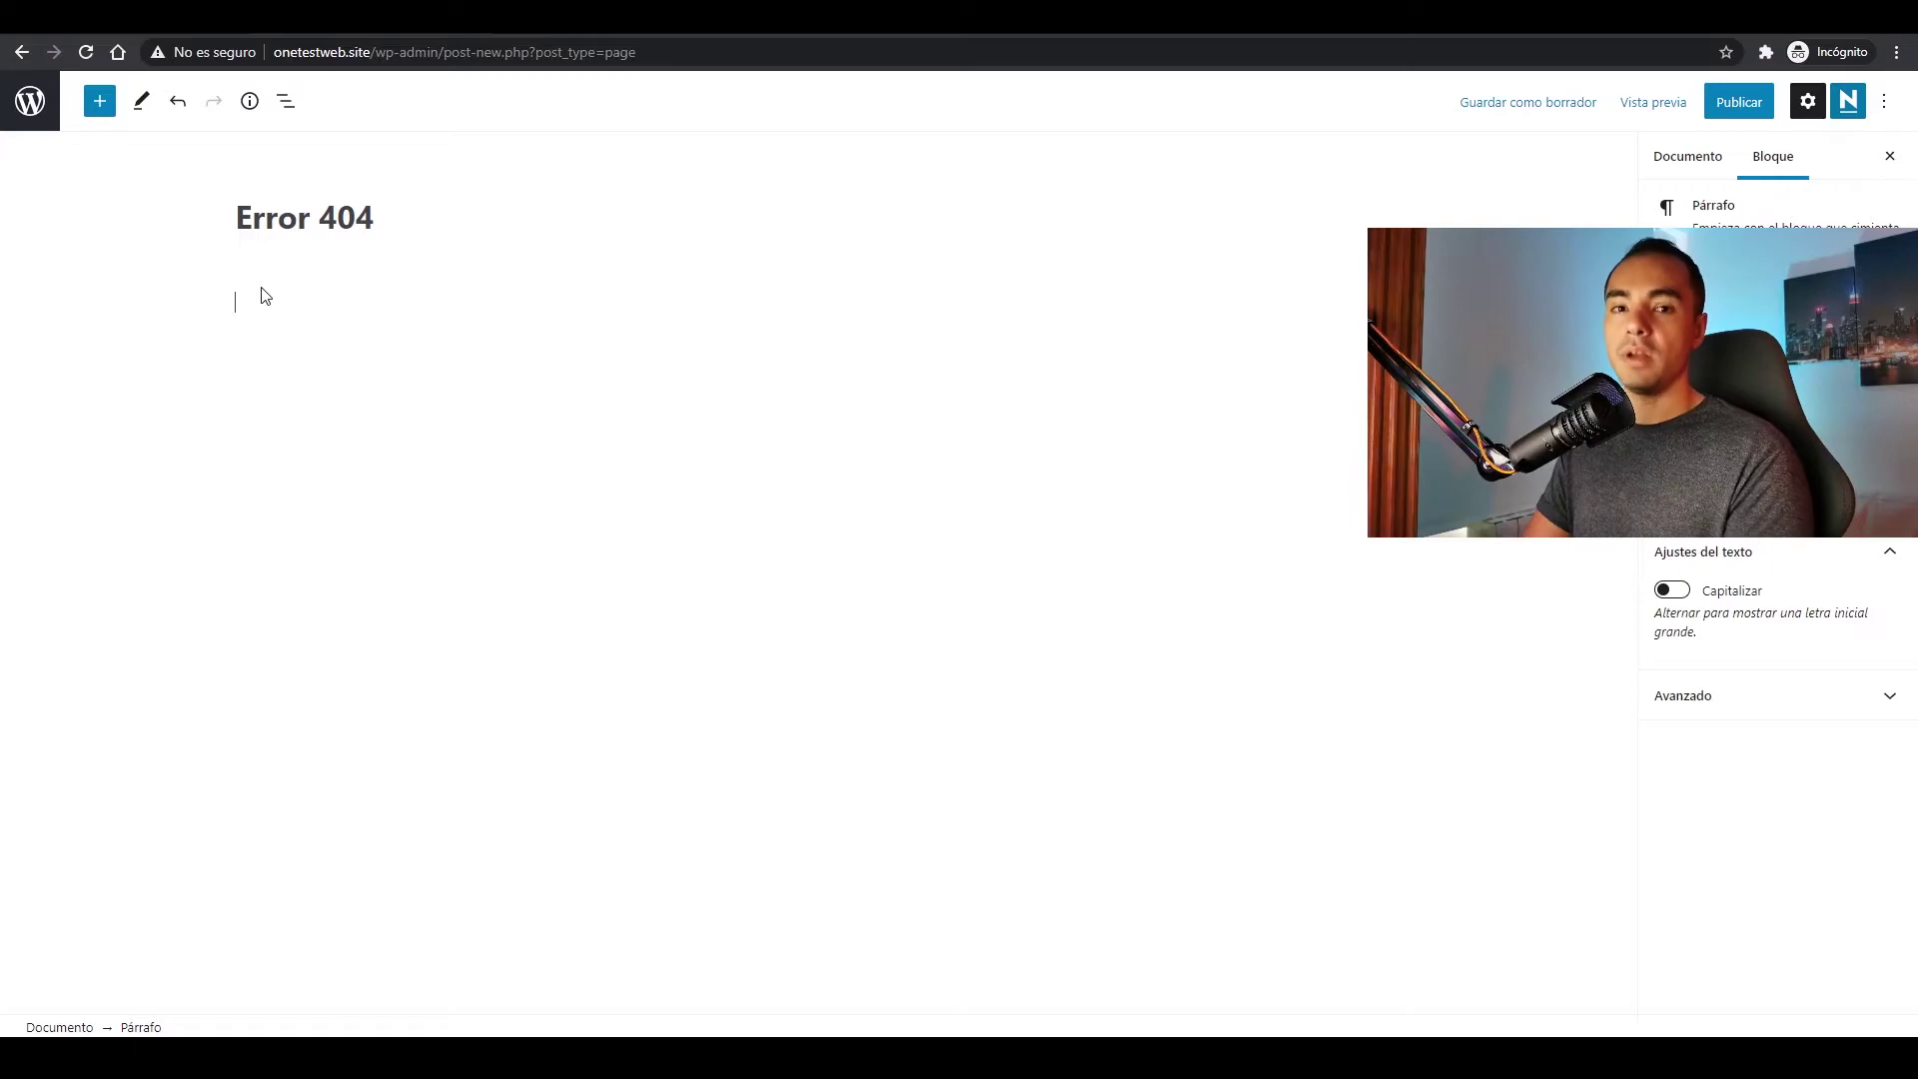
type("Ups! Parece que esta página no existe, si quieres puedes visitar nuestra Página Principal.")
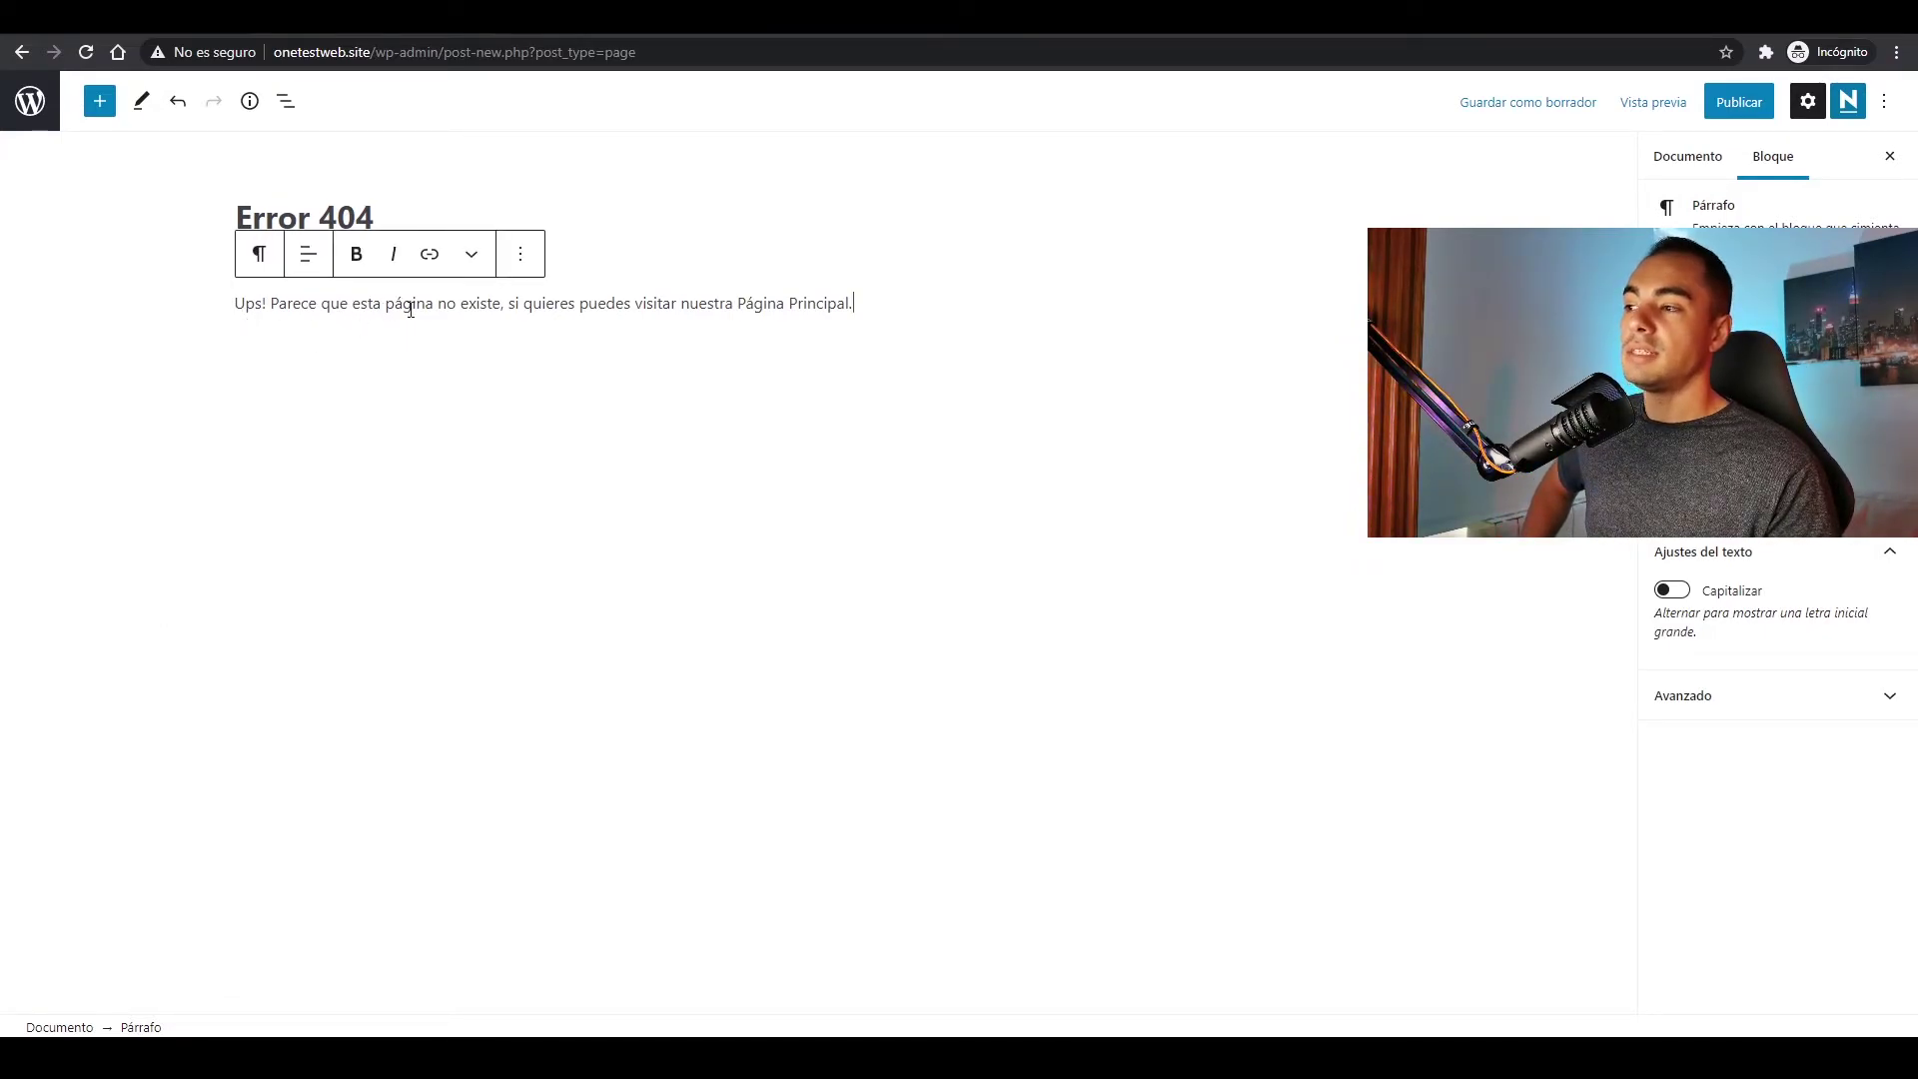
left_click_drag(869, 302, 741, 327)
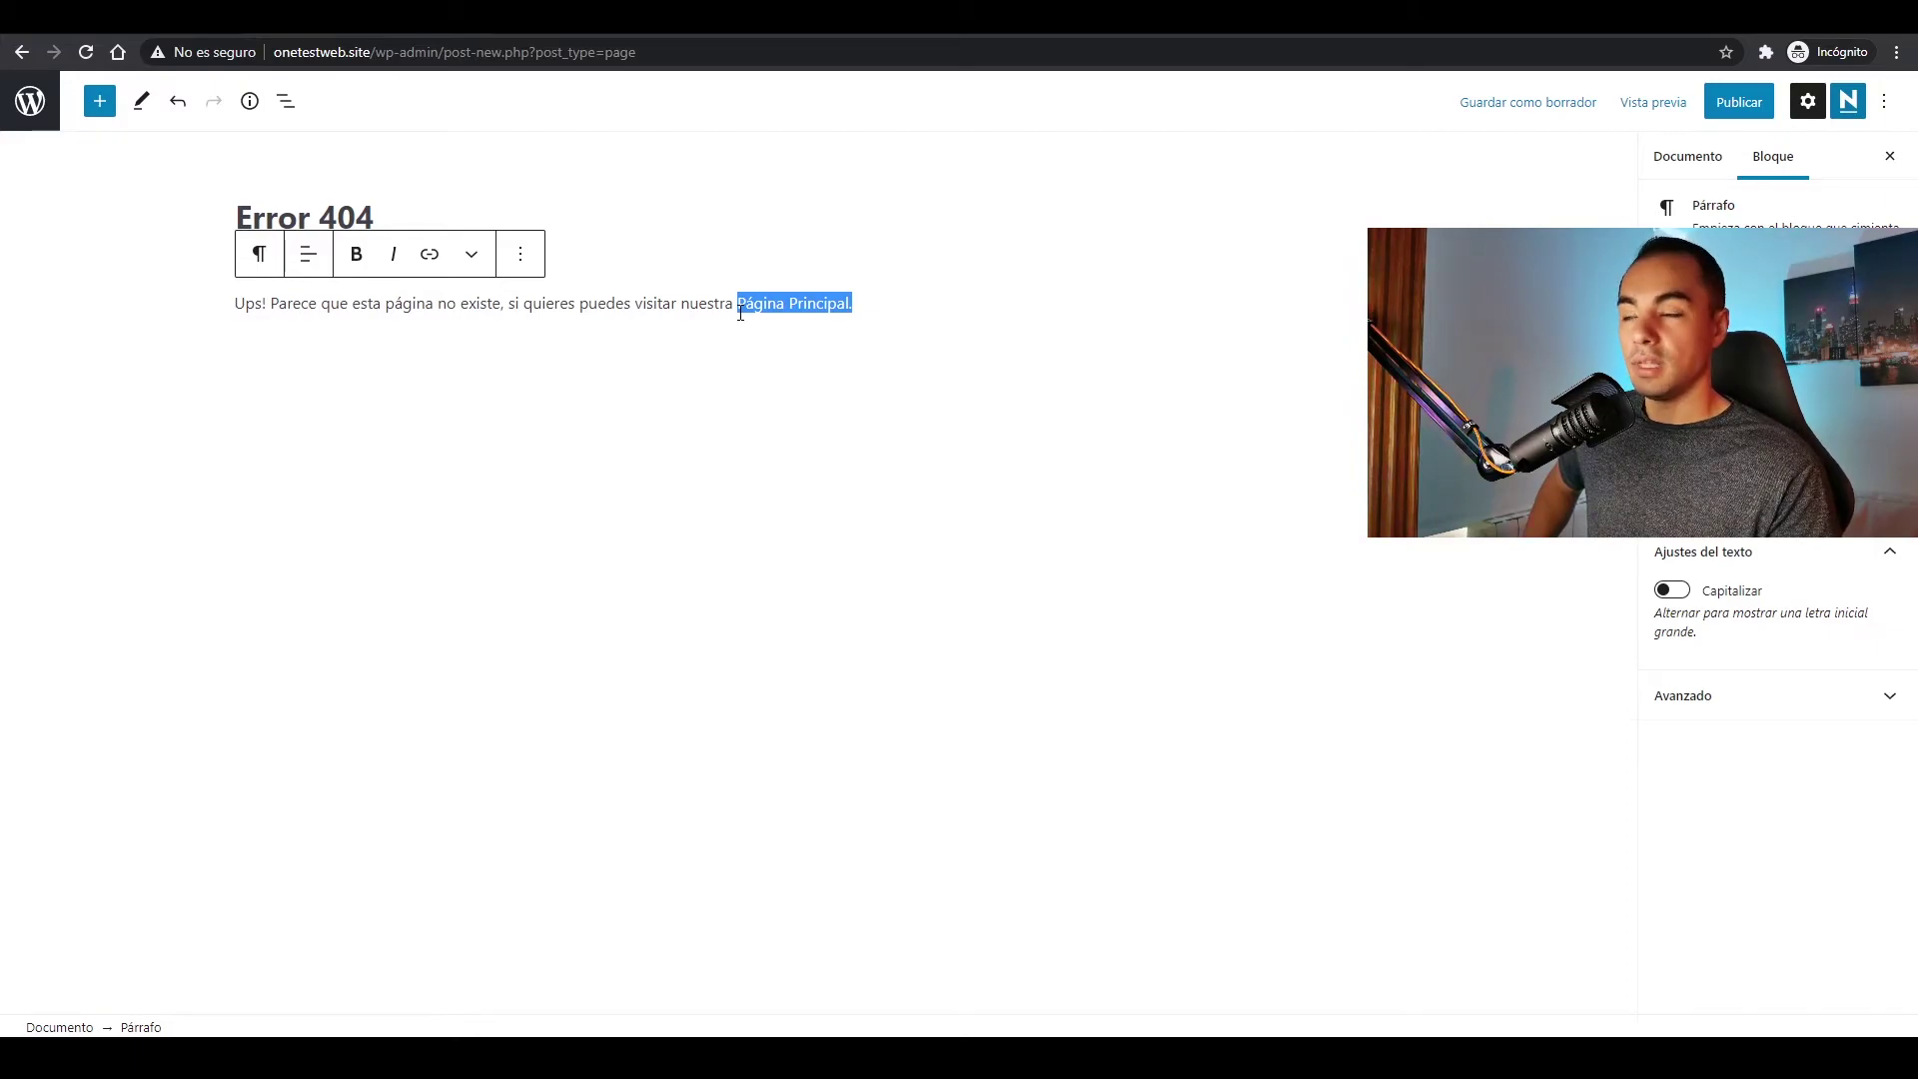
left_click(429, 255)
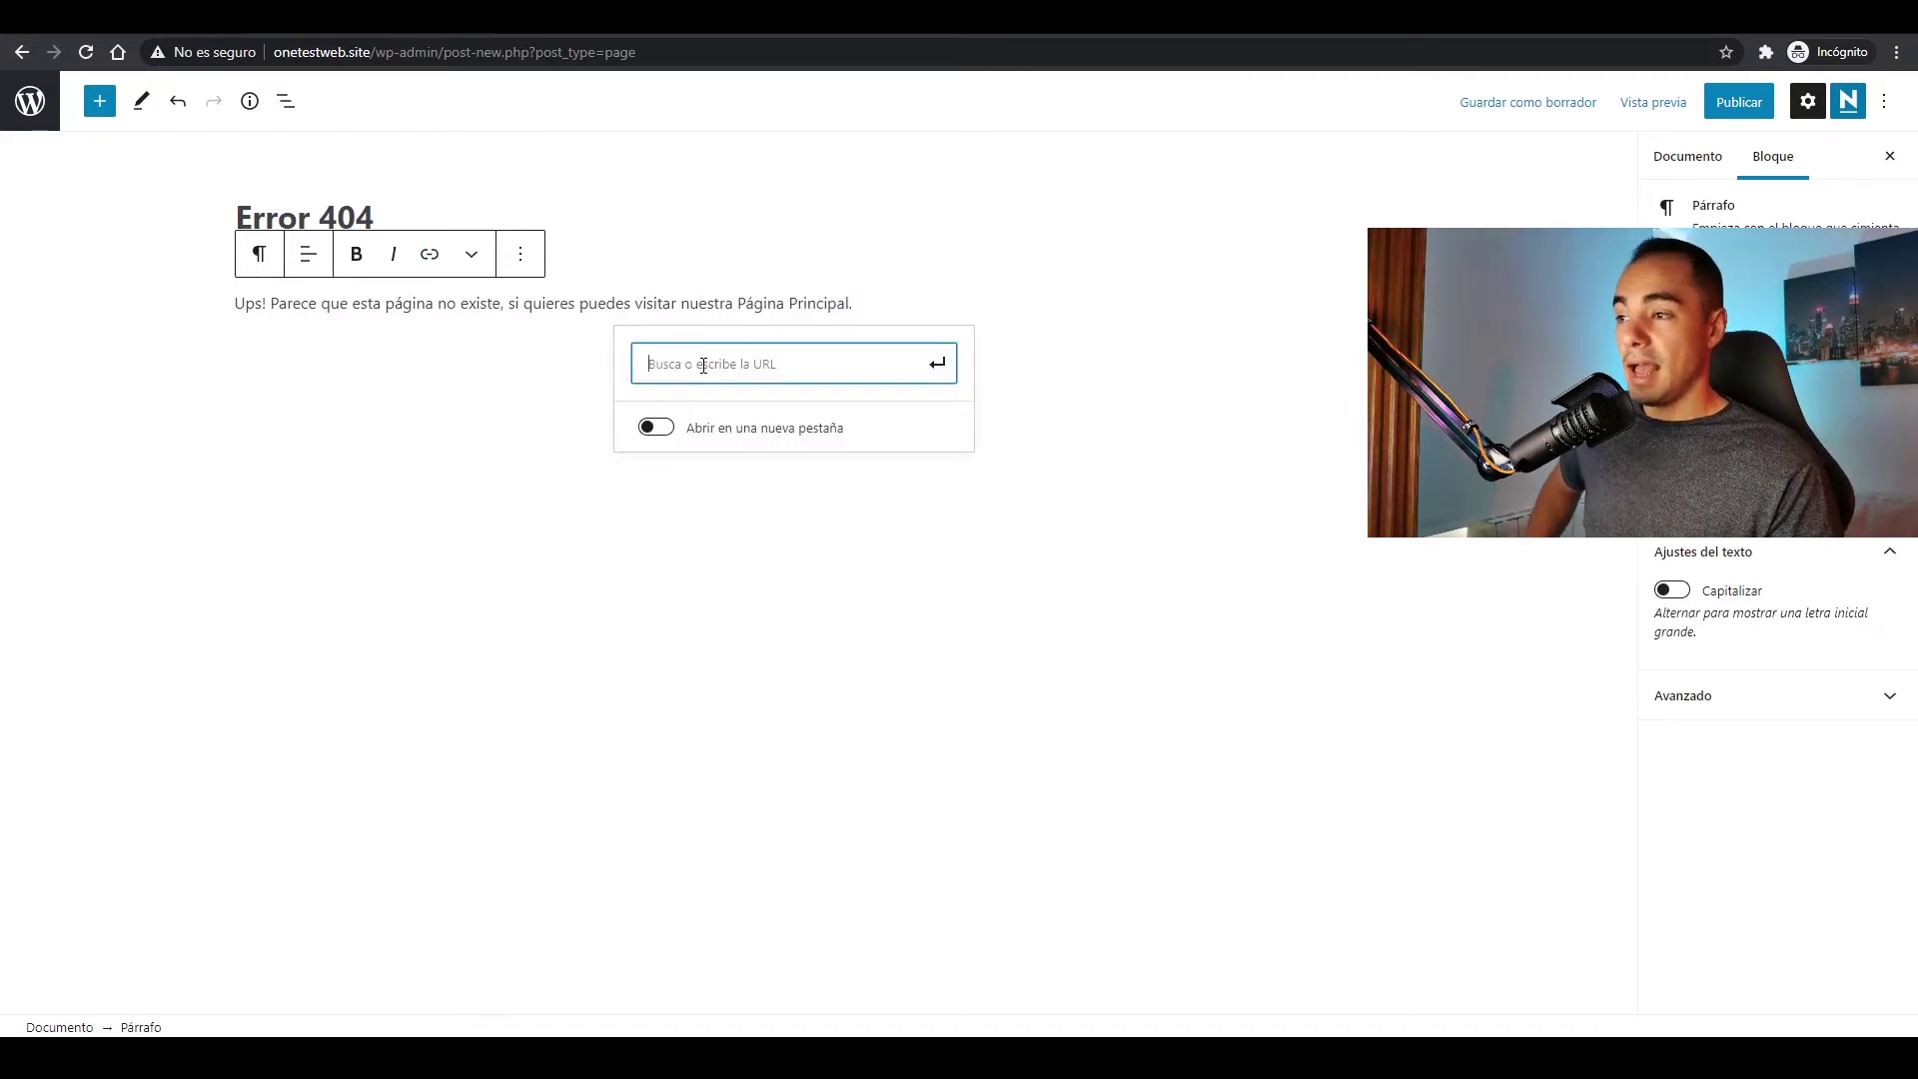
type("www.onetestweb.site")
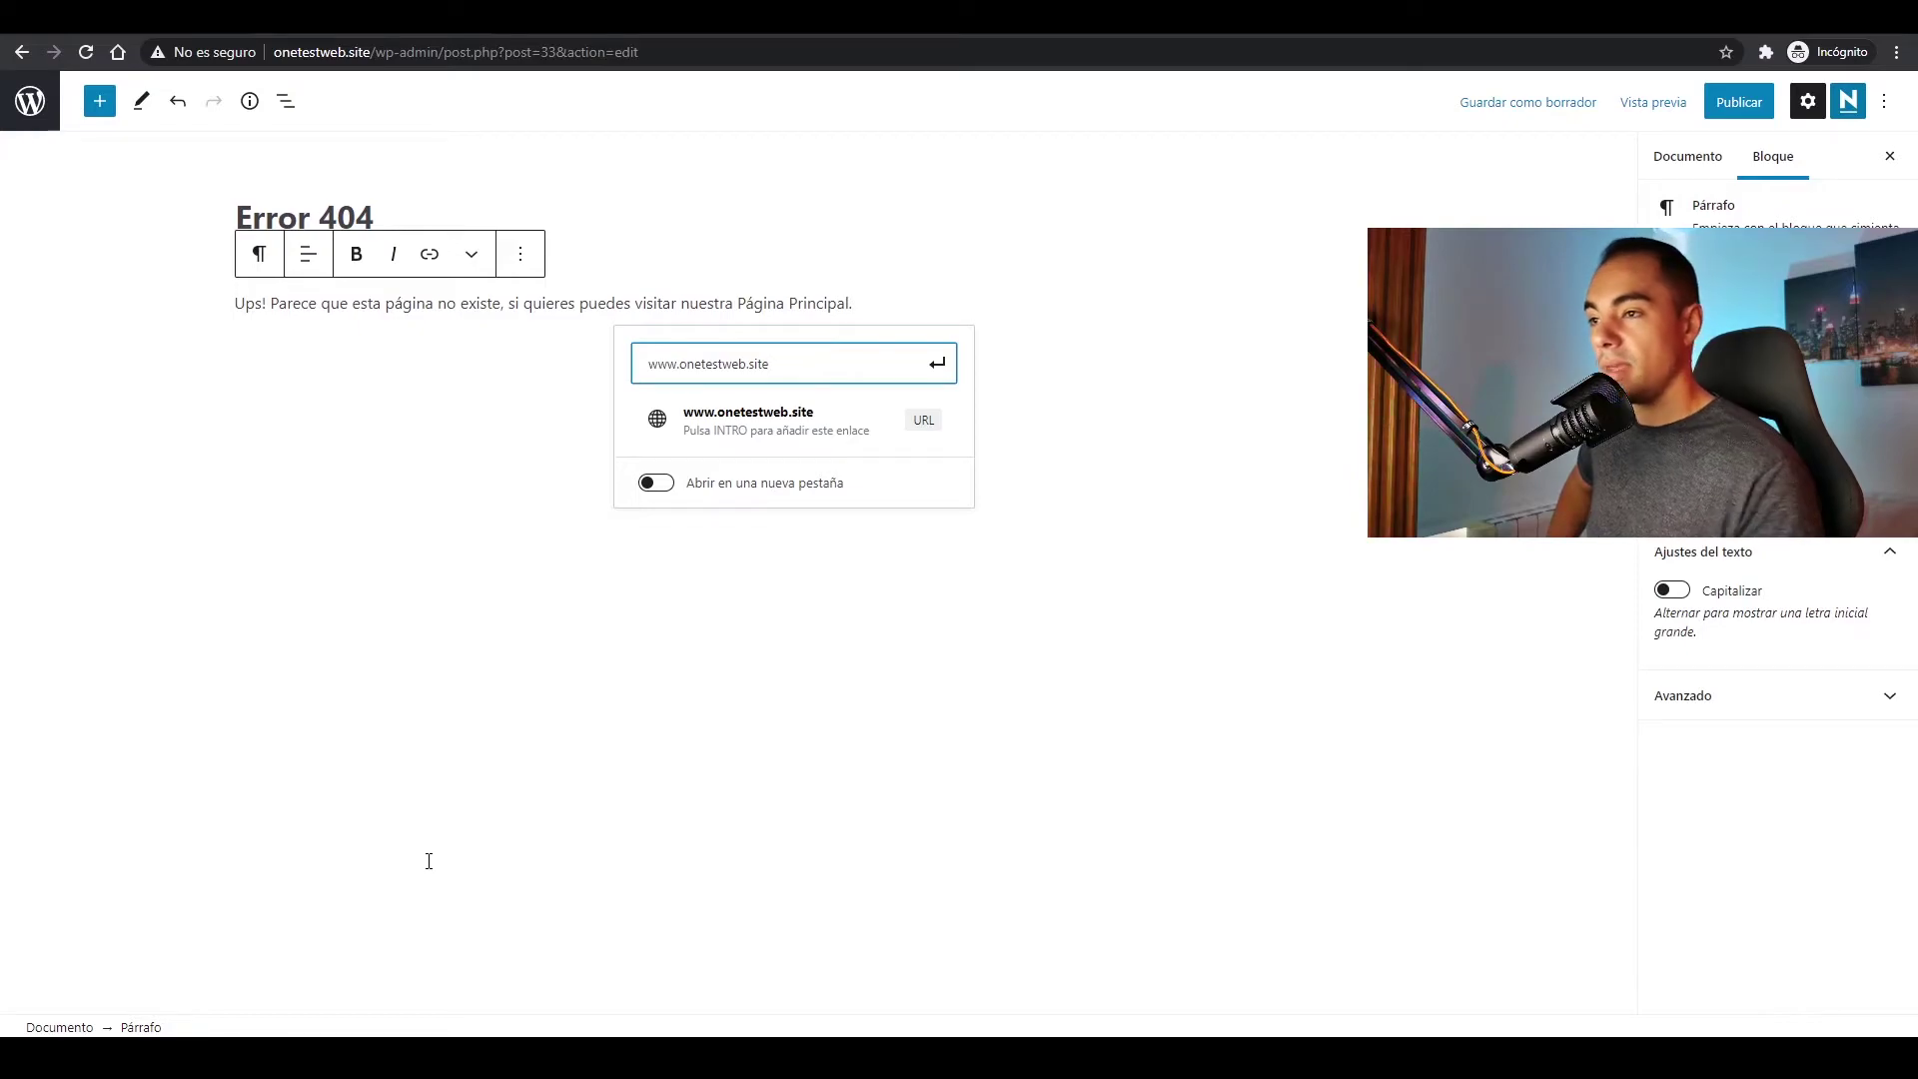
left_click(935, 365)
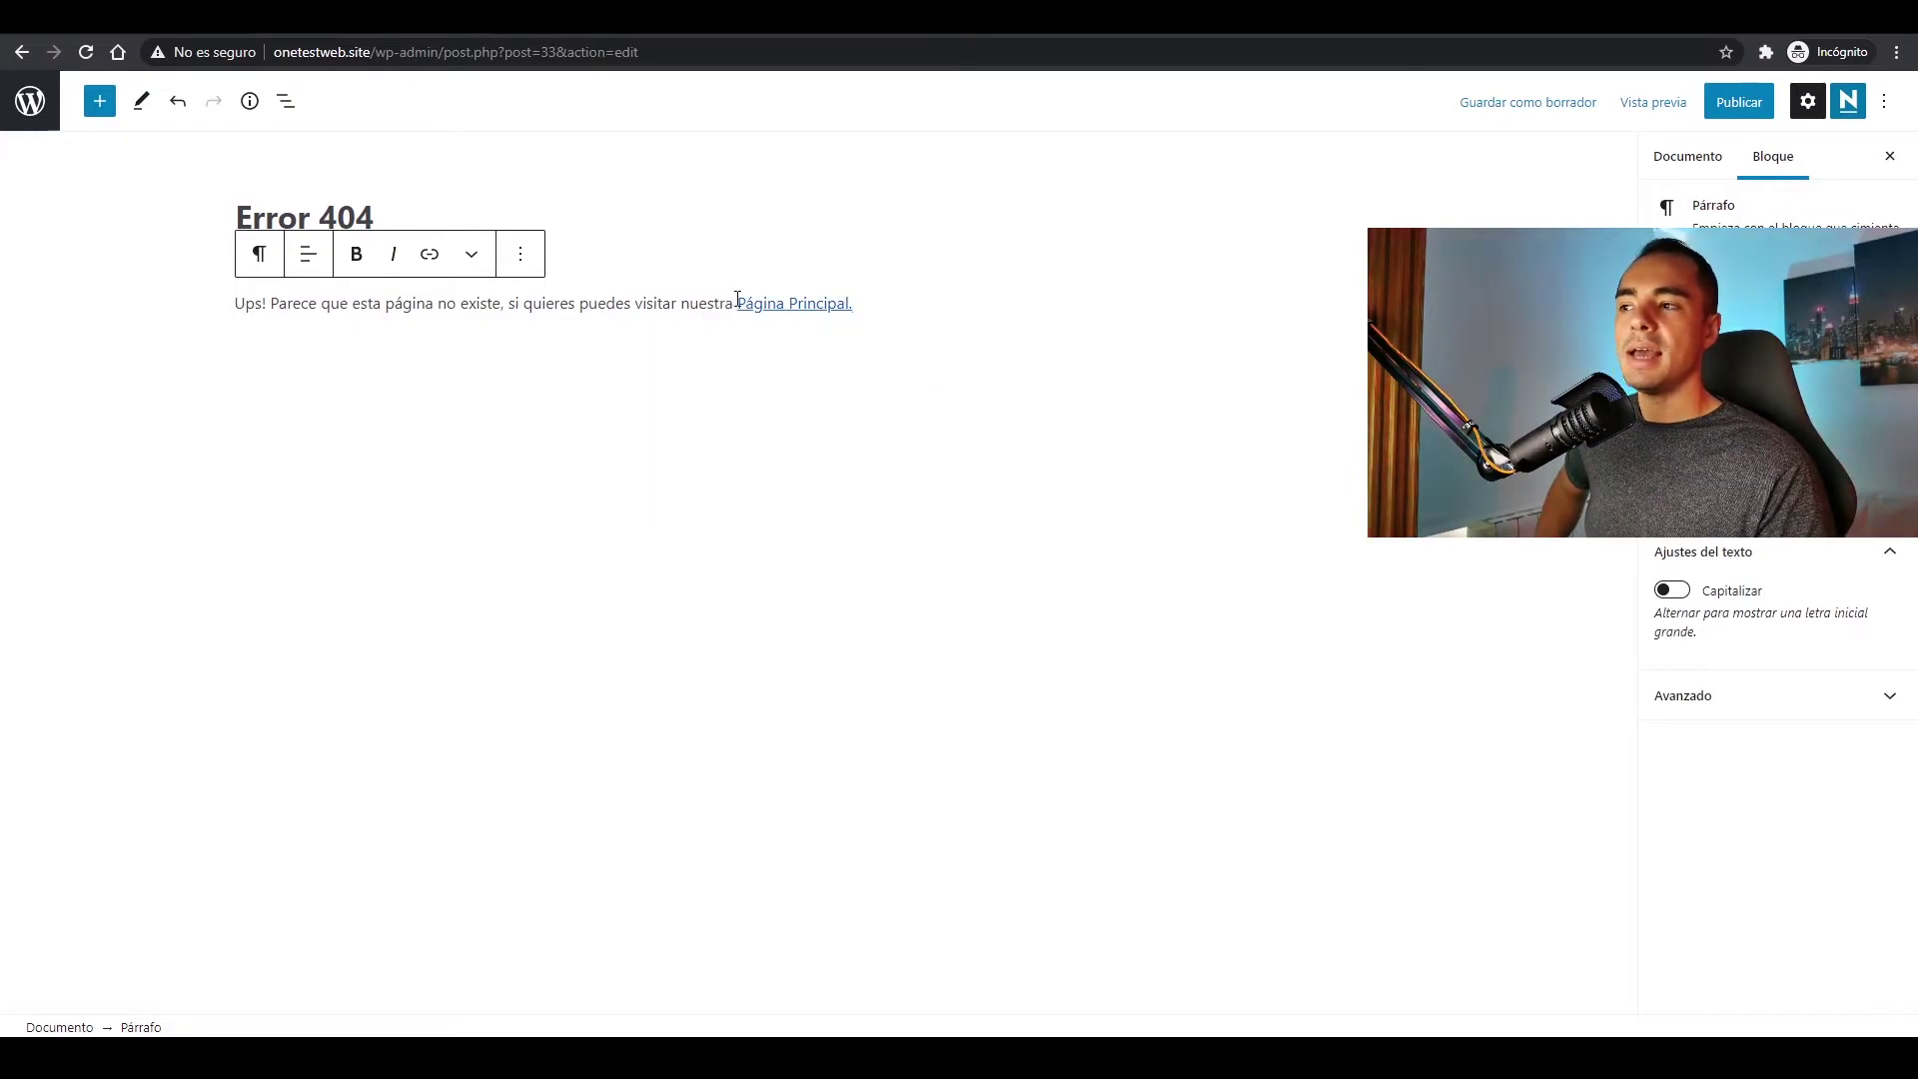
left_click(861, 304)
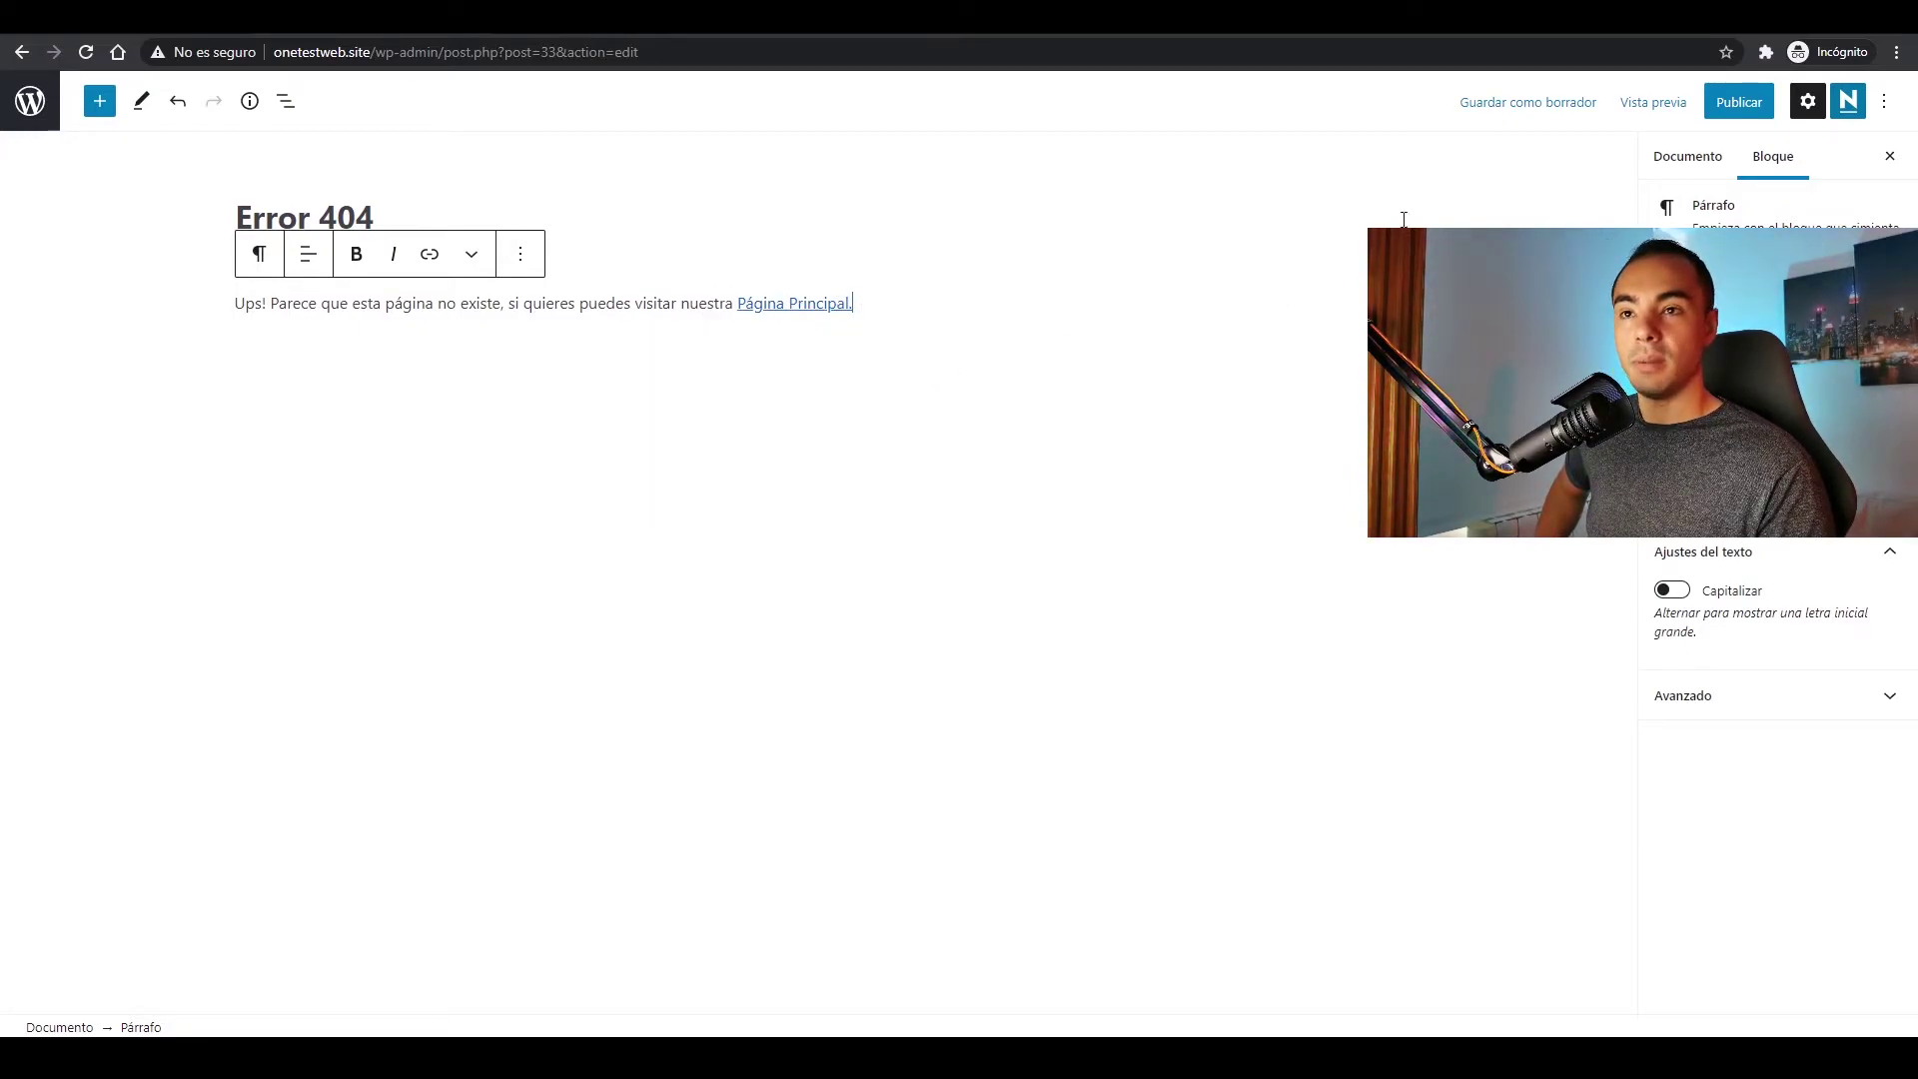
- Publish the "Error 404" page, set it as the page shown for 404 errors in 404page, and save the changes
left_click(1739, 103)
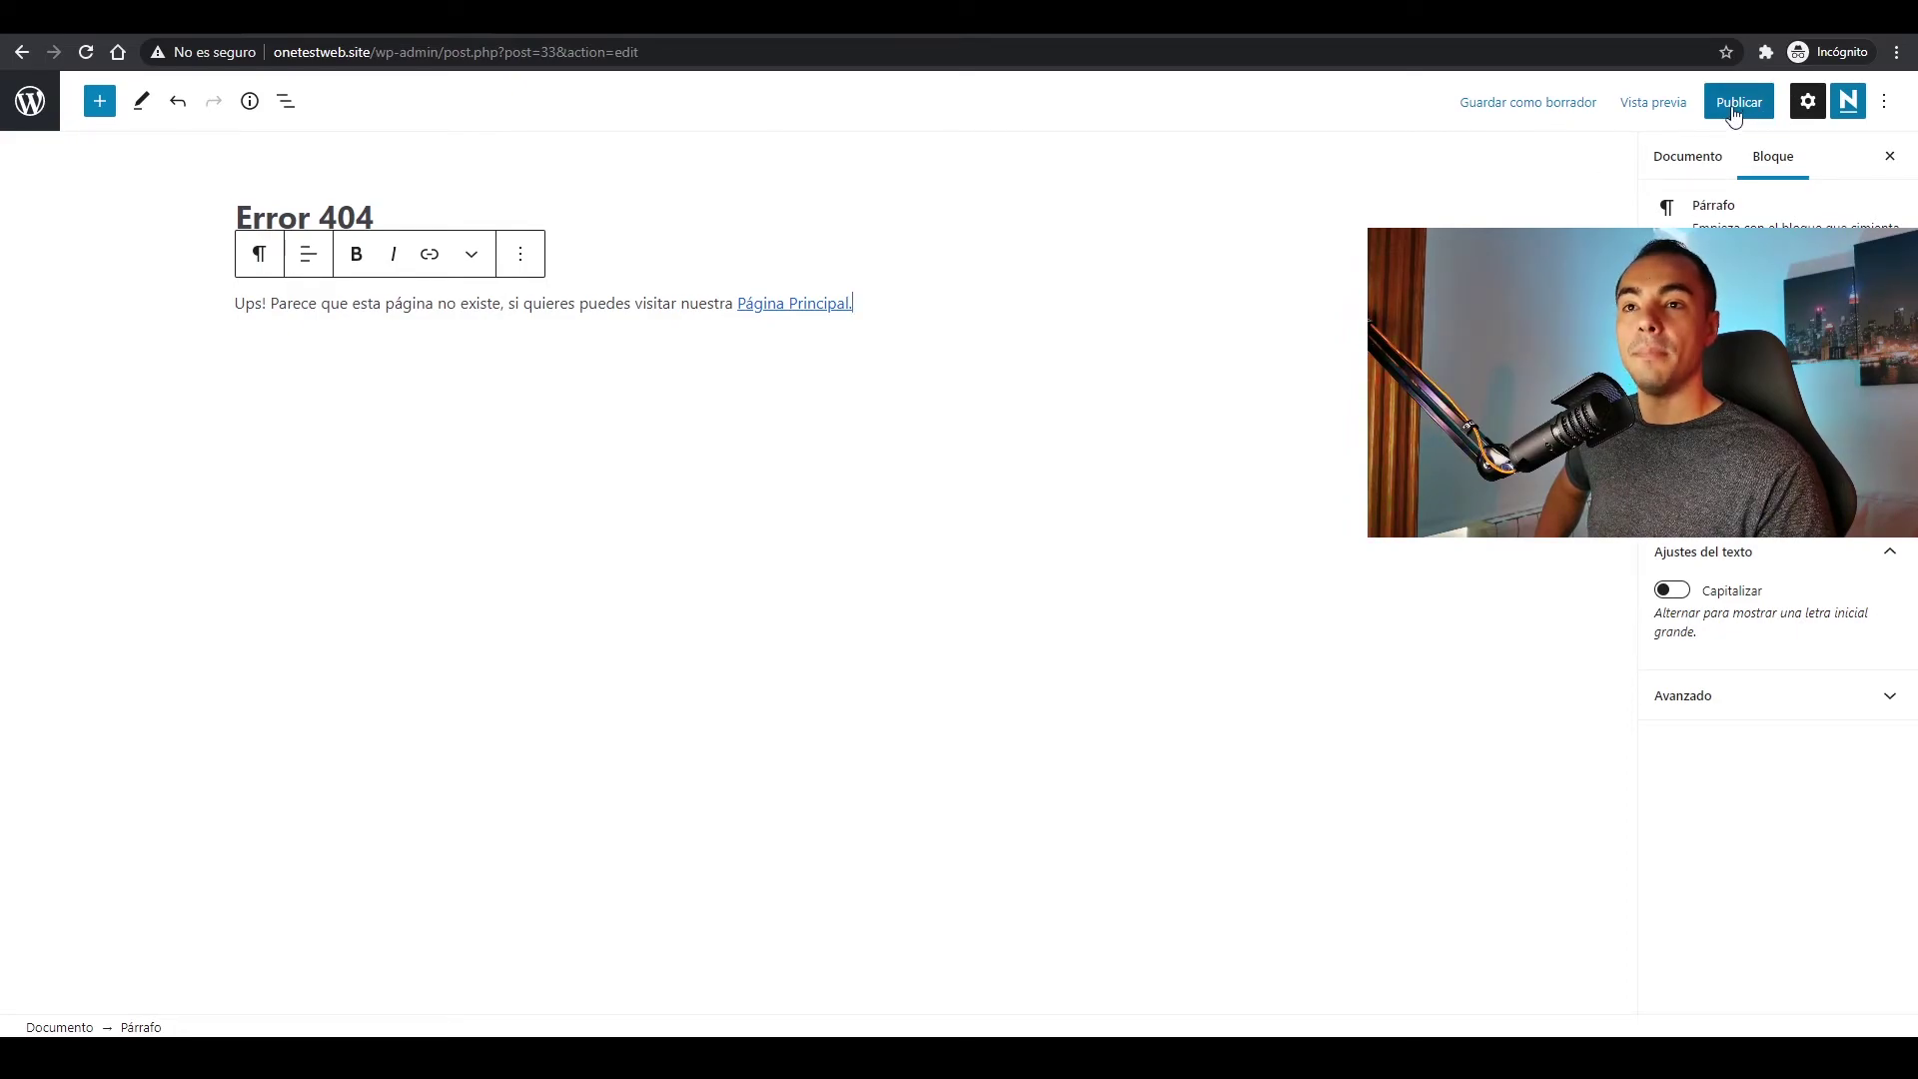
left_click(42, 101)
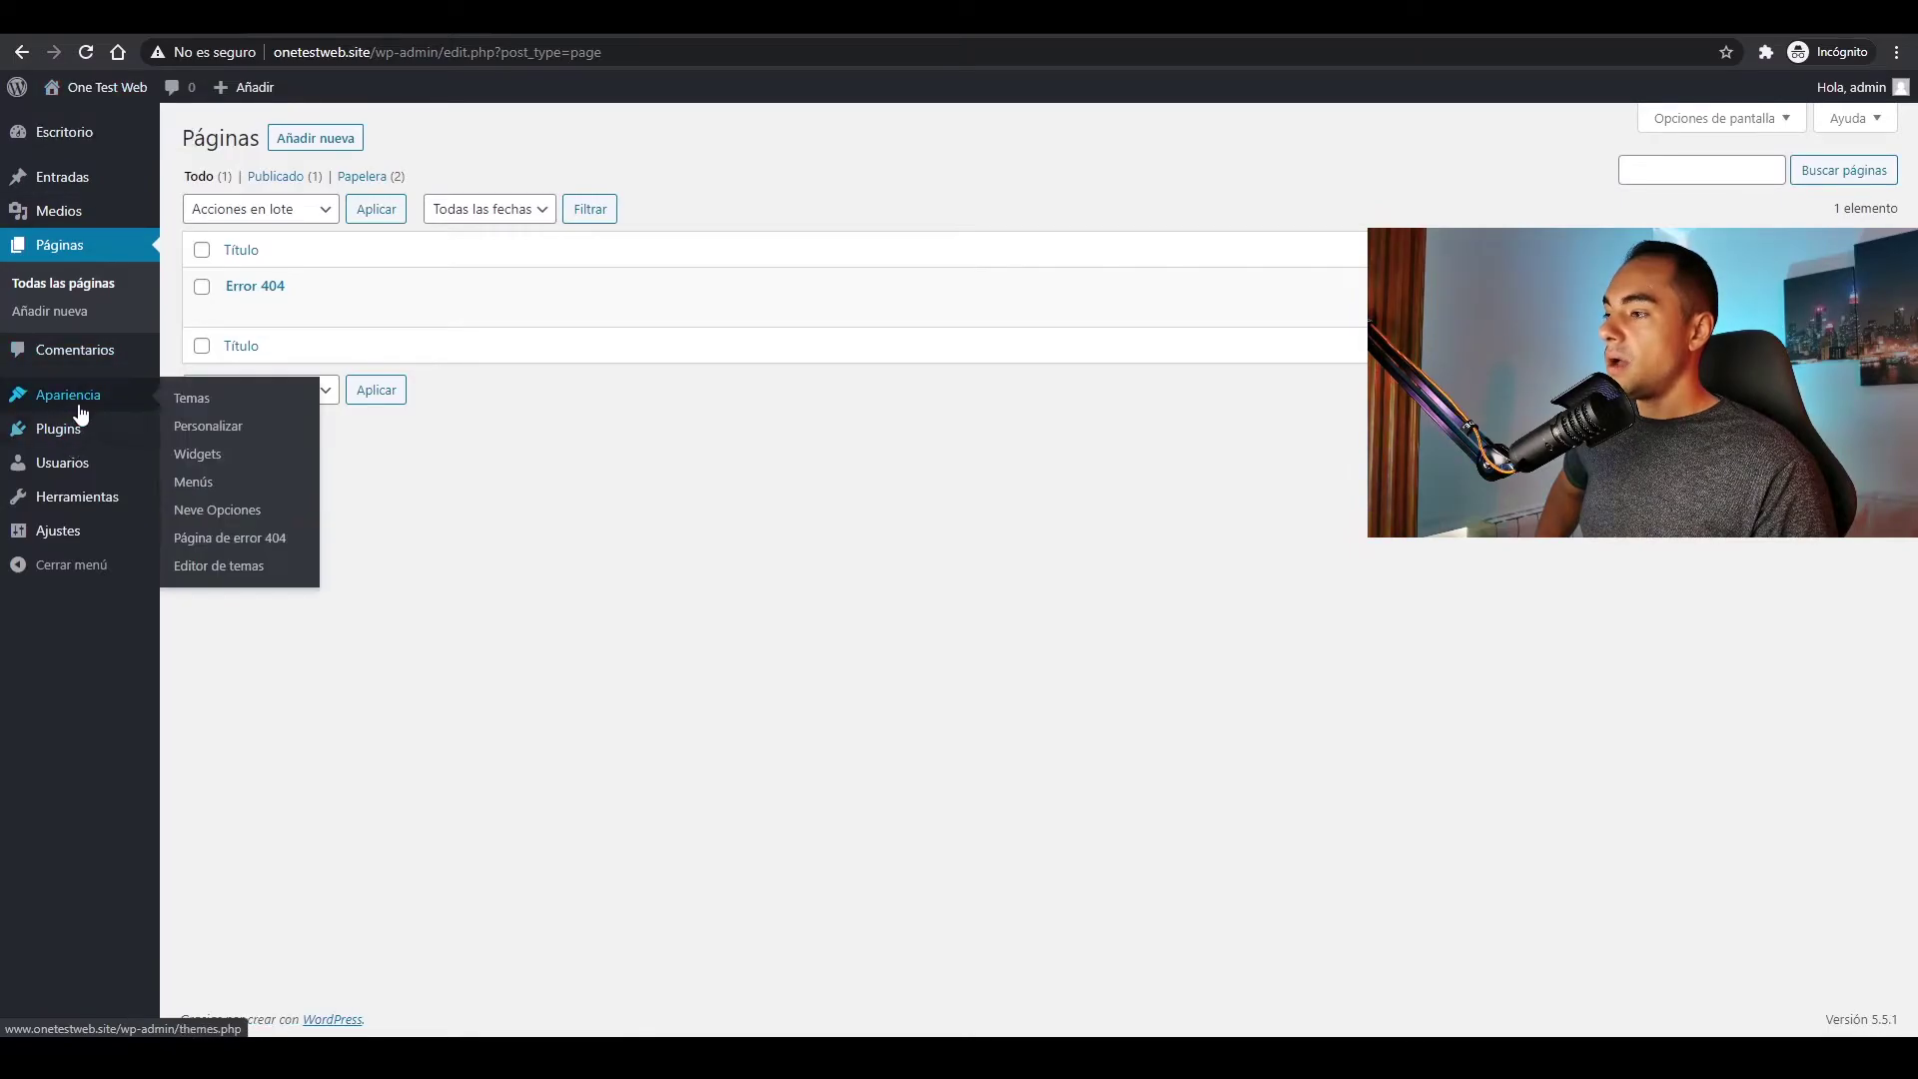
mouse_move(97, 399)
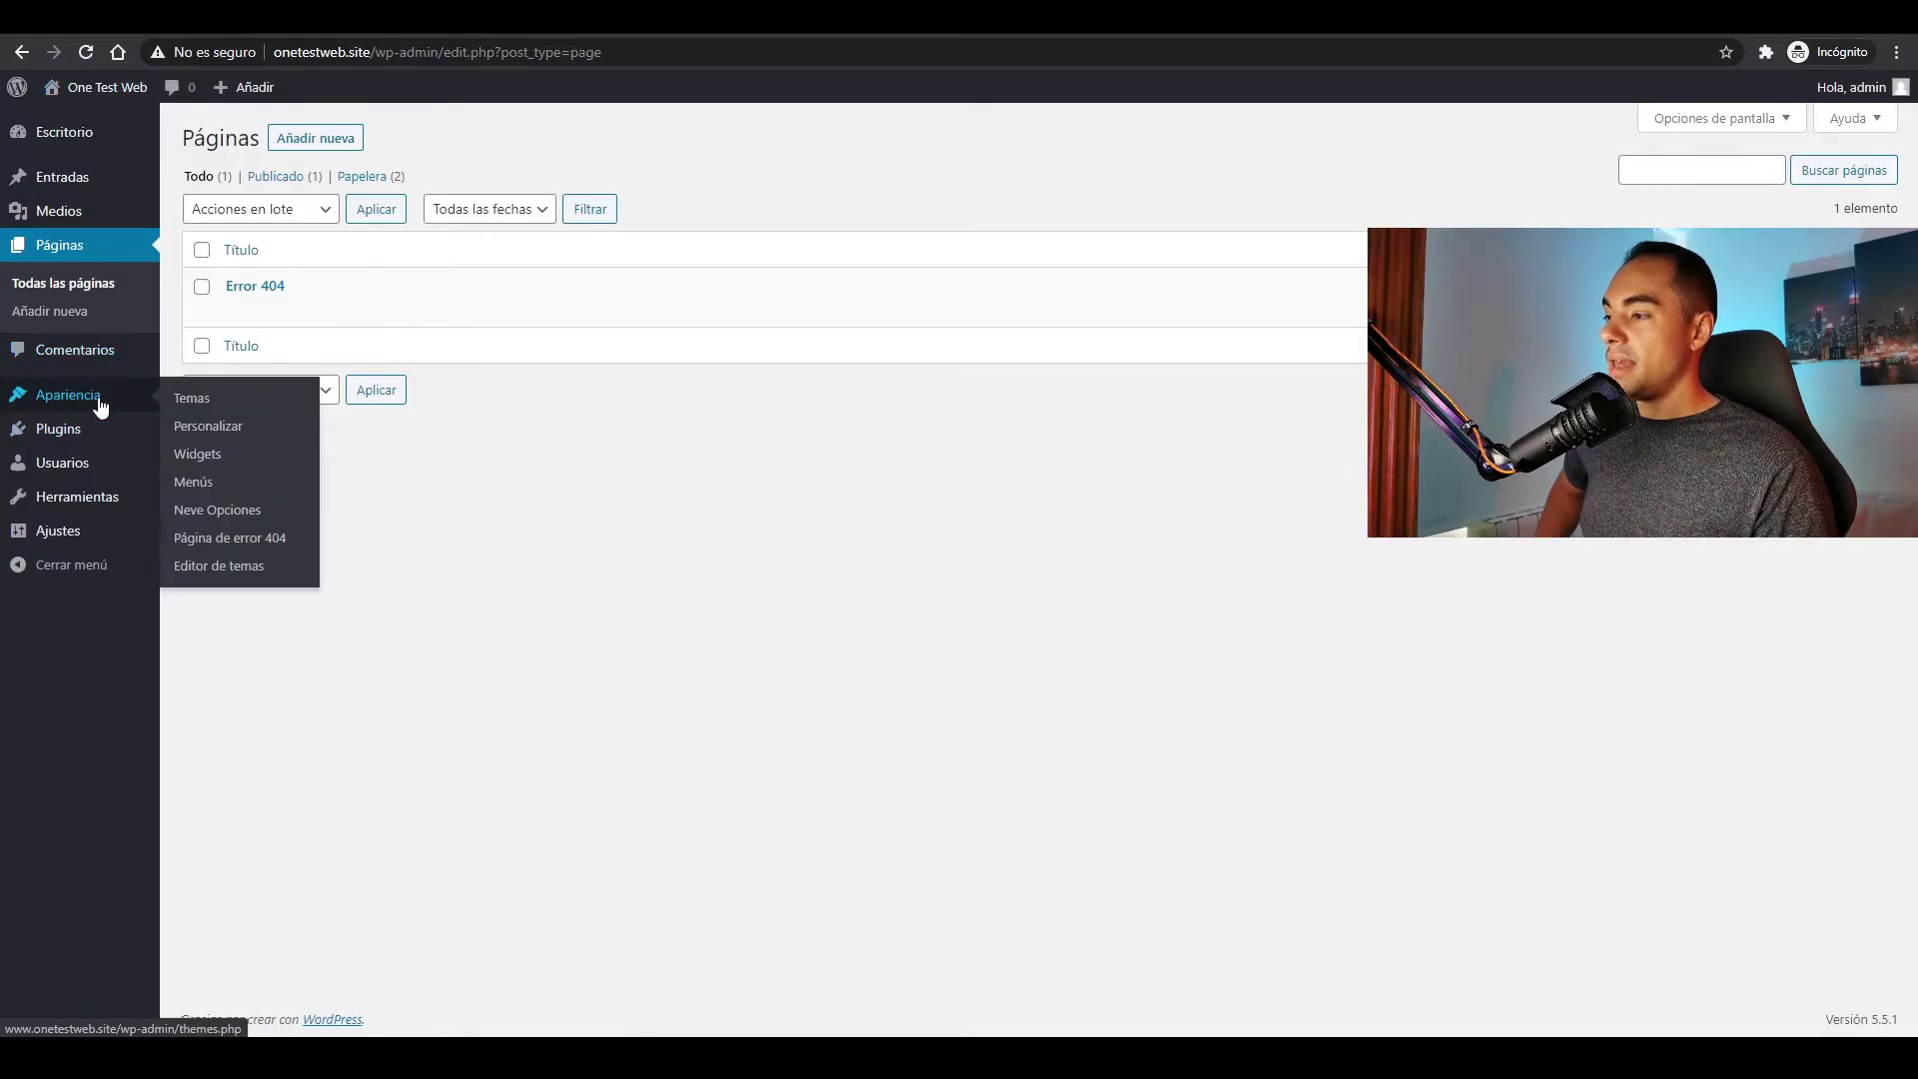
left_click(246, 553)
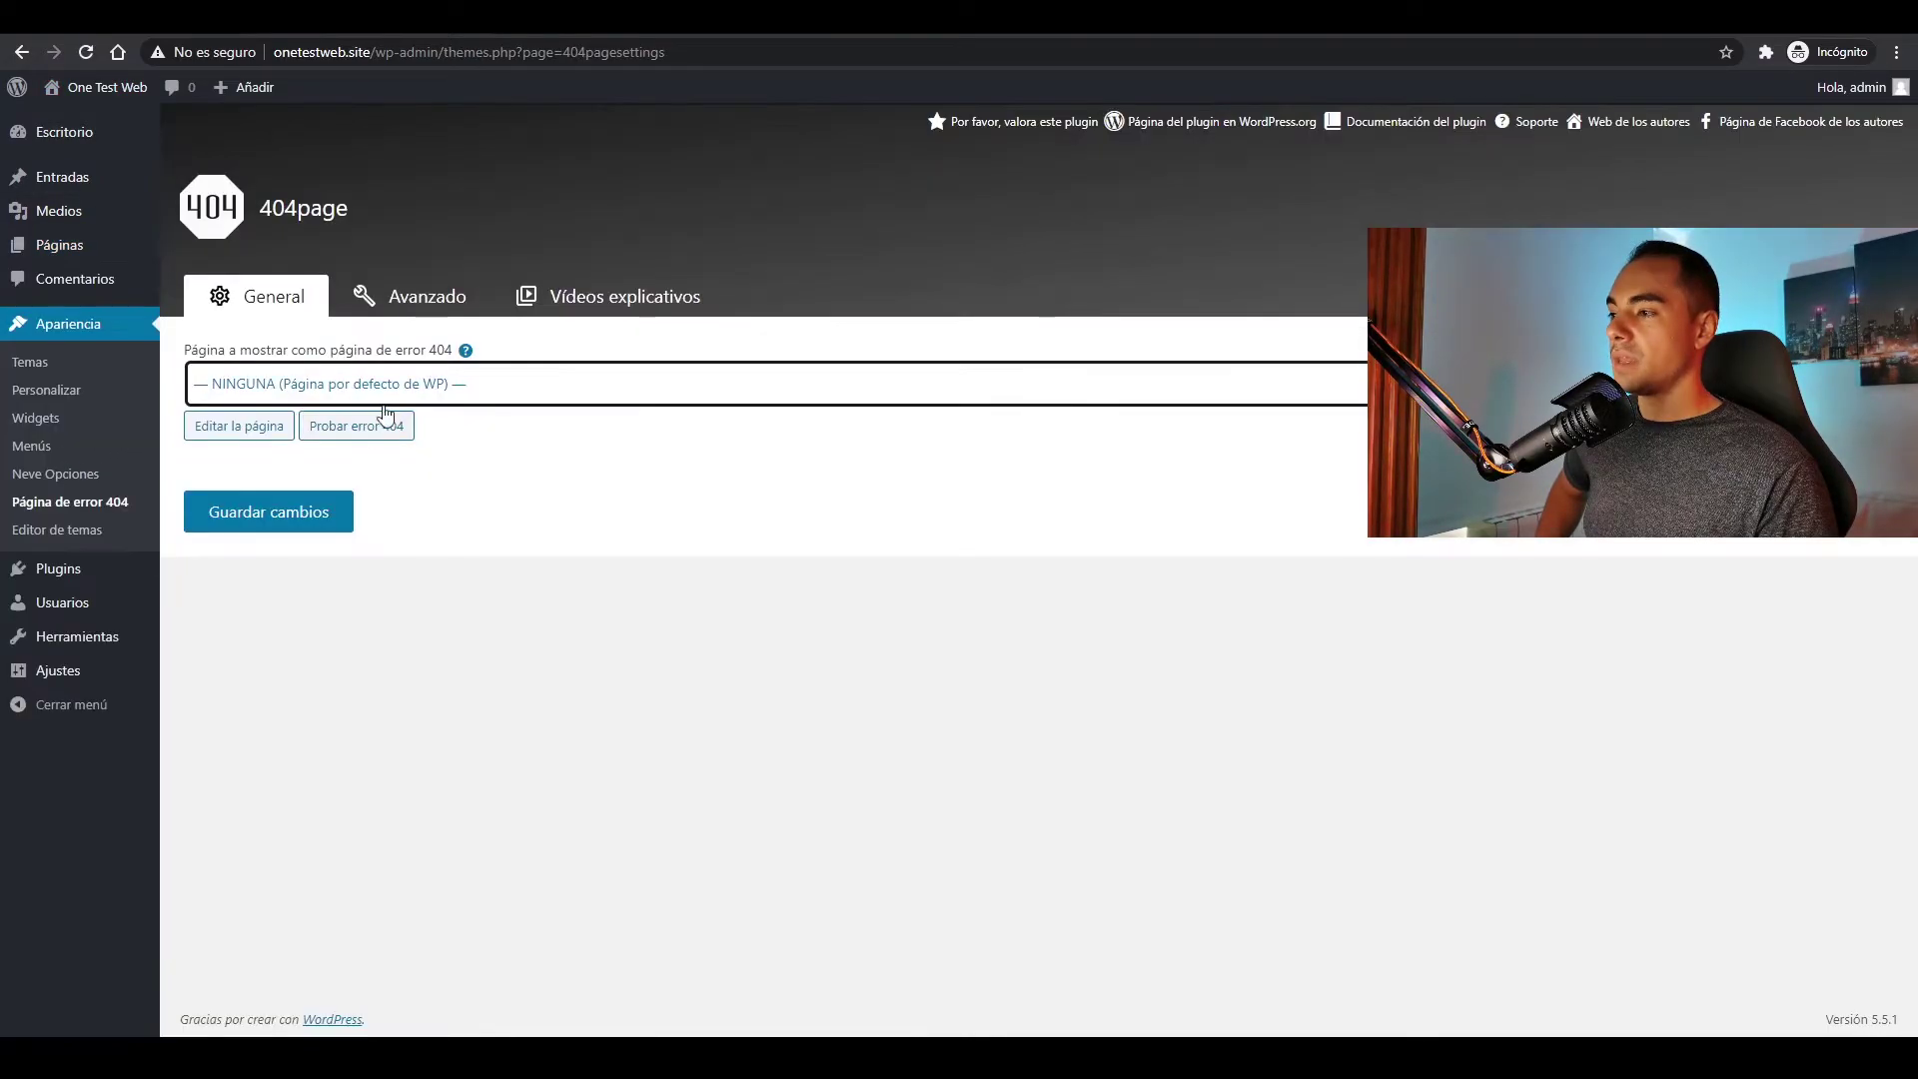
left_click(439, 384)
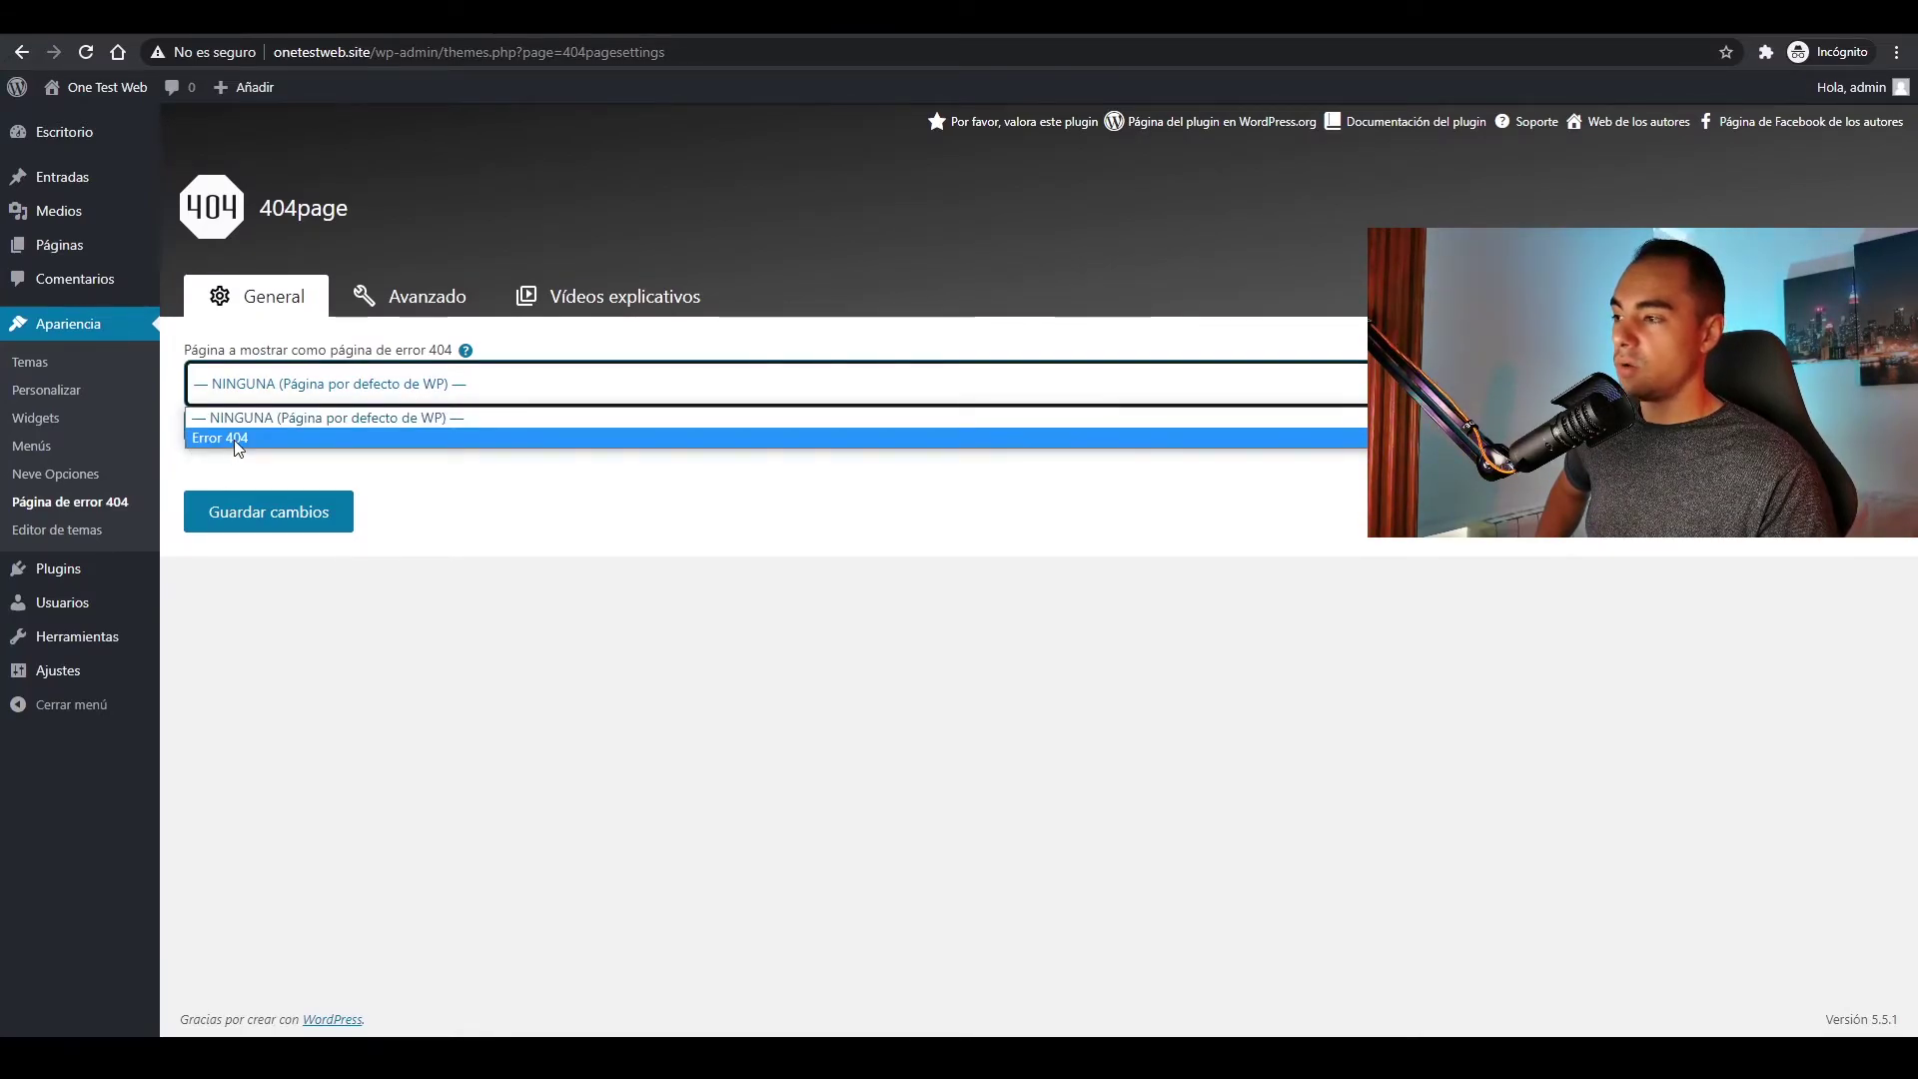
left_click(234, 439)
left_click(274, 510)
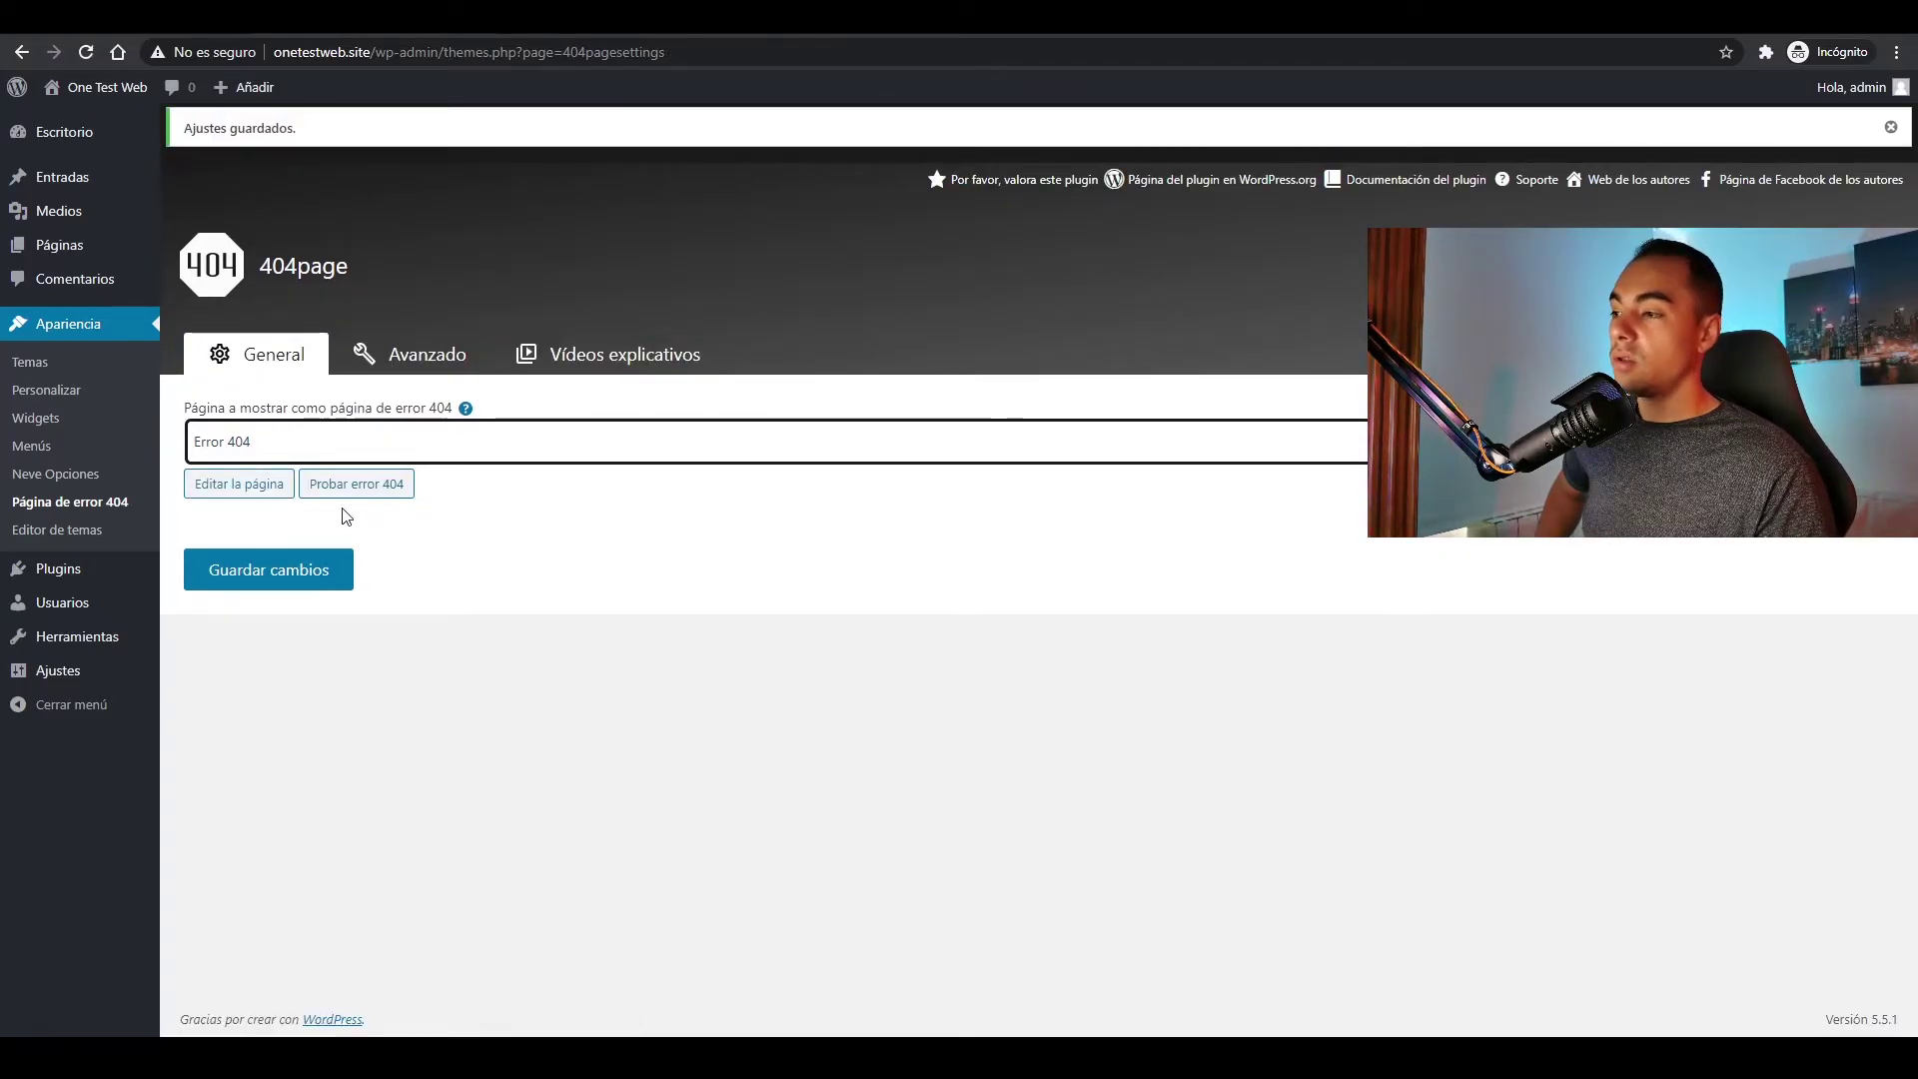
- Run the 404 error test, check the custom page's heading and address, and try its "Página Principal." link
left_click(367, 494)
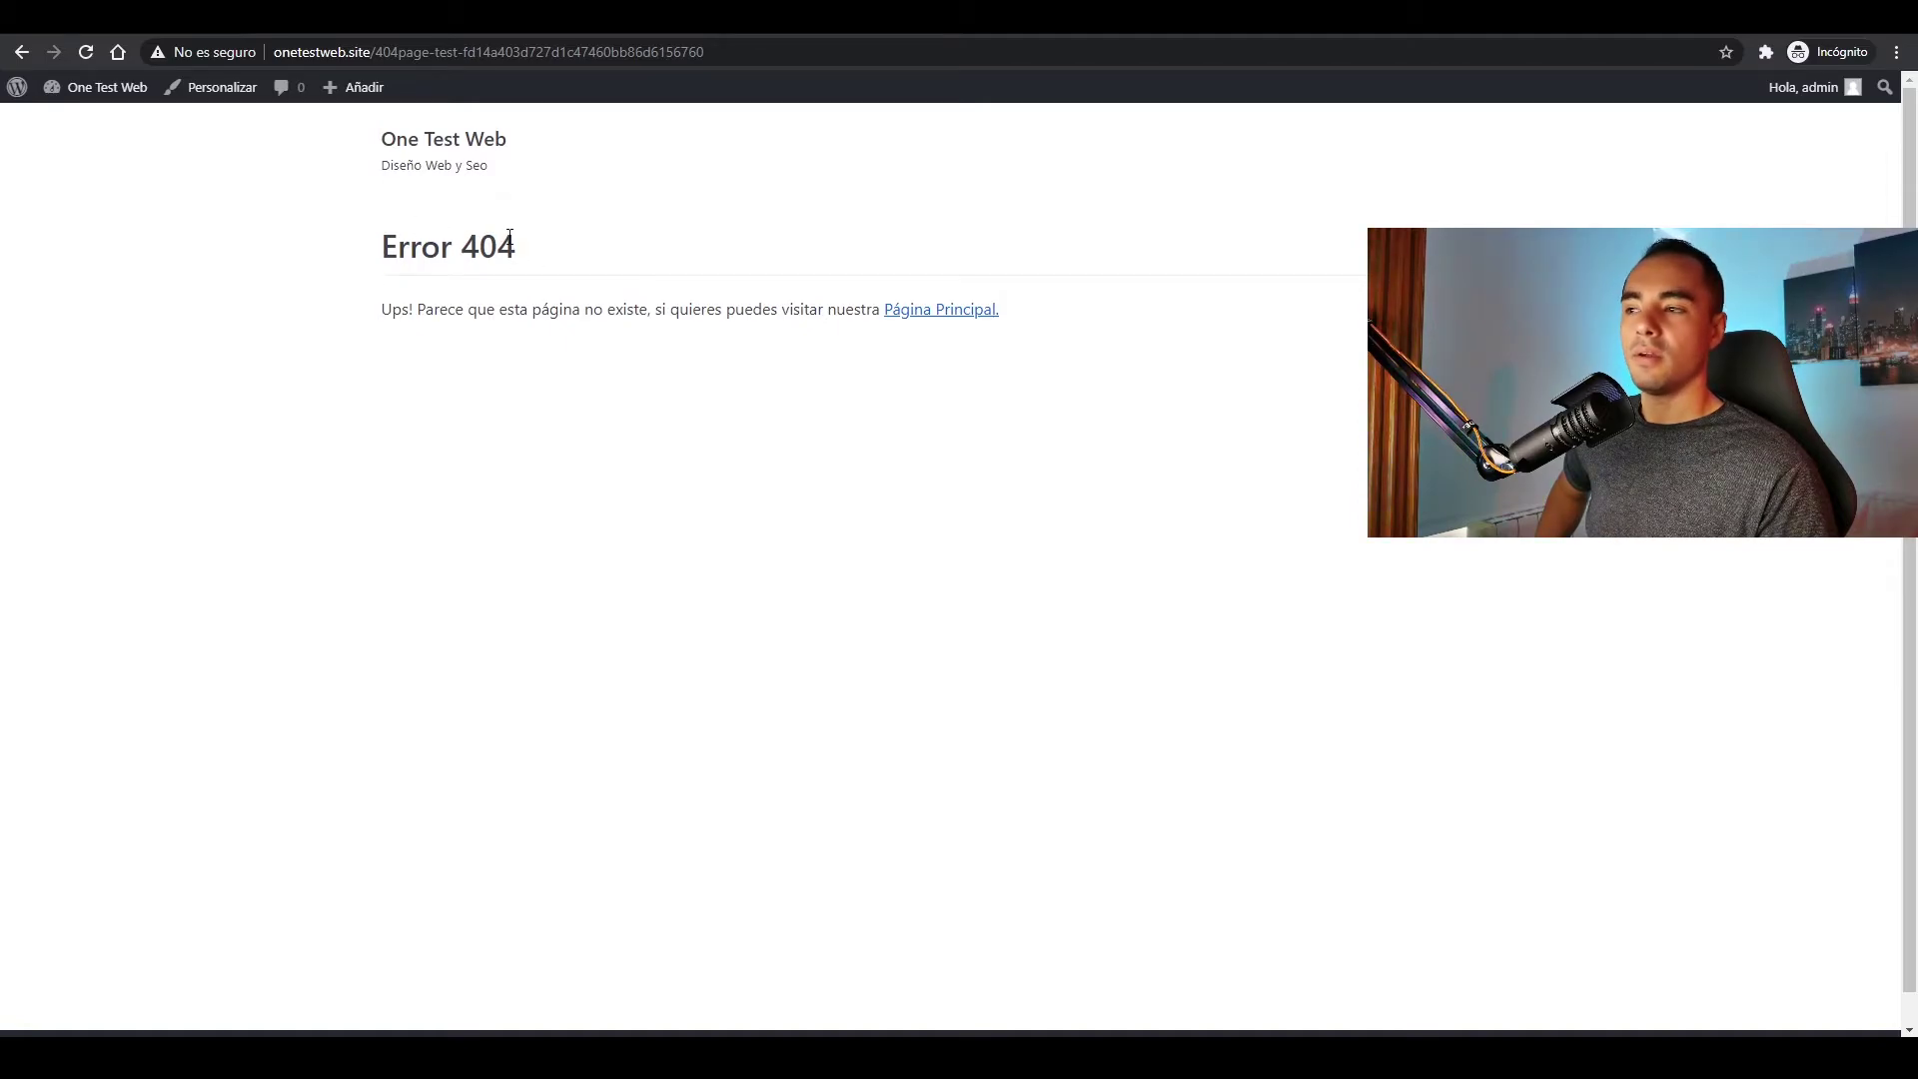
left_click_drag(737, 55, 408, 55)
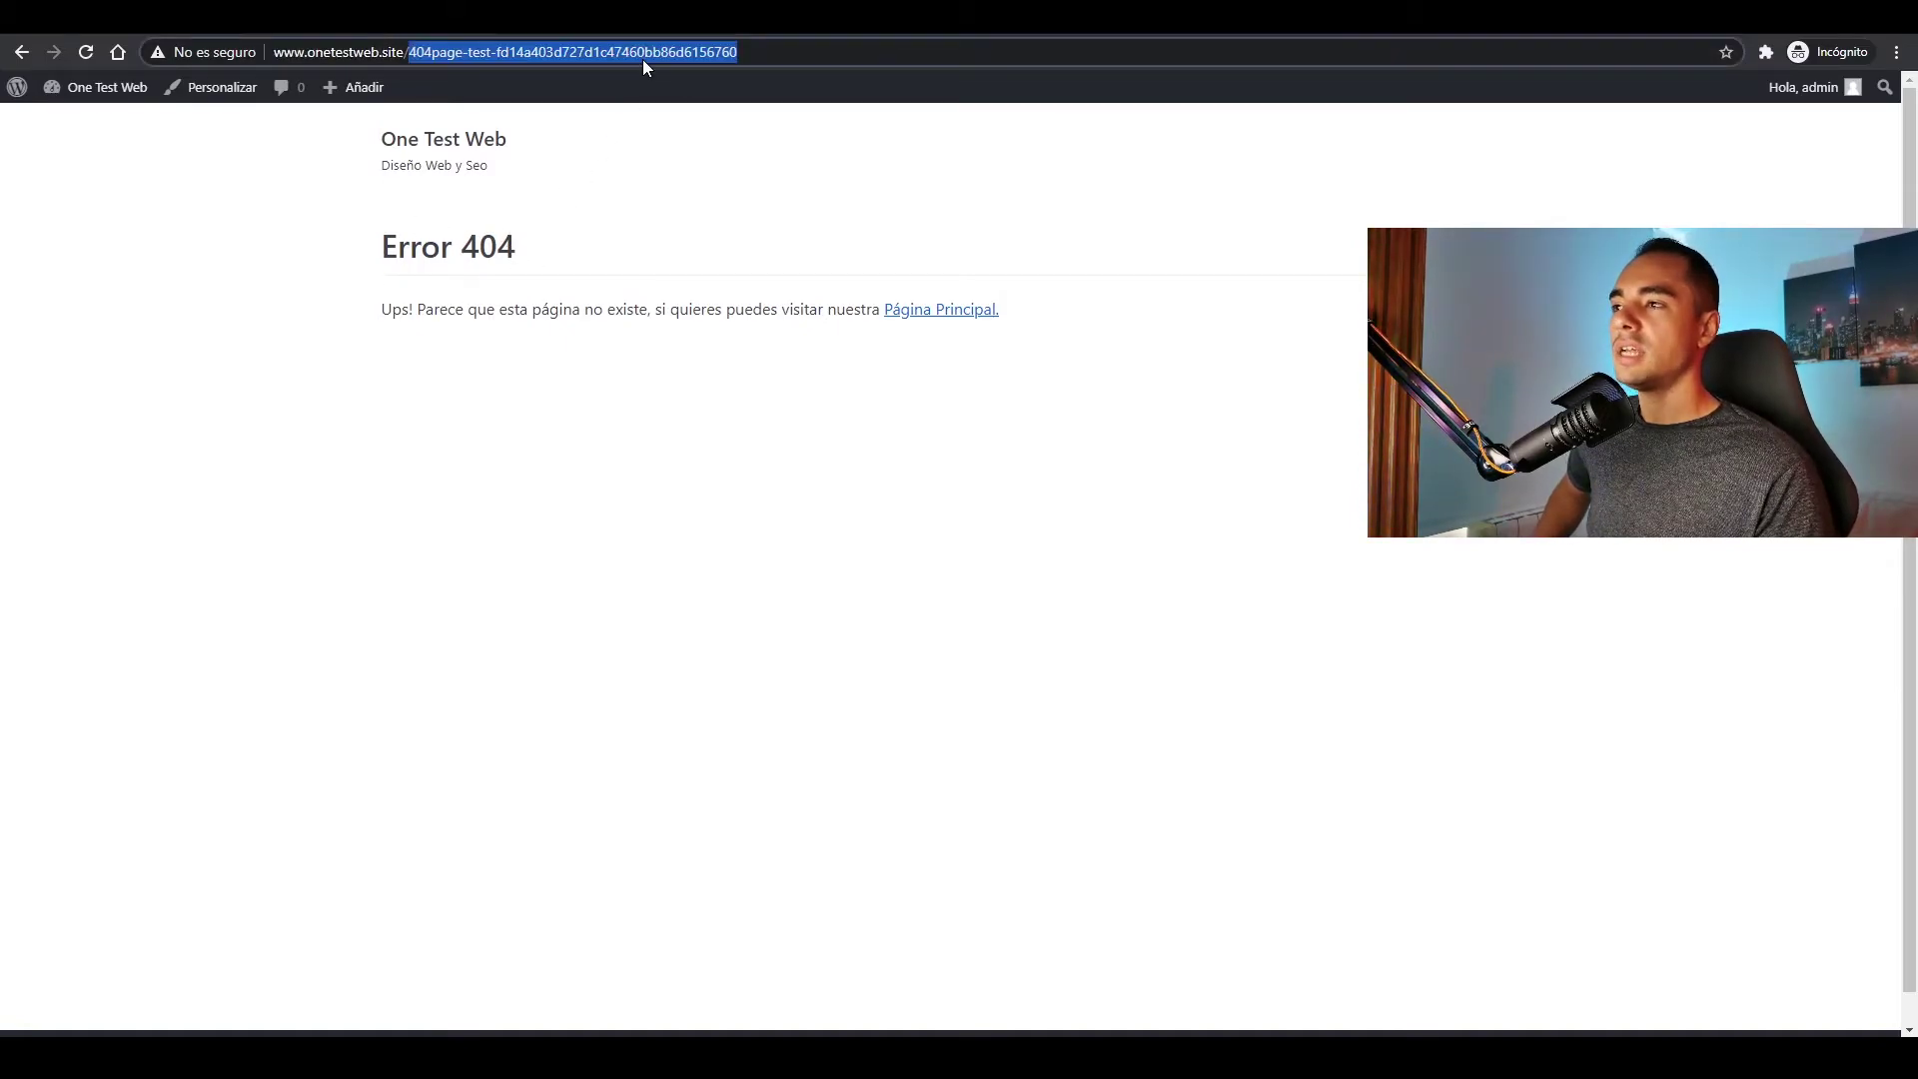
left_click(444, 426)
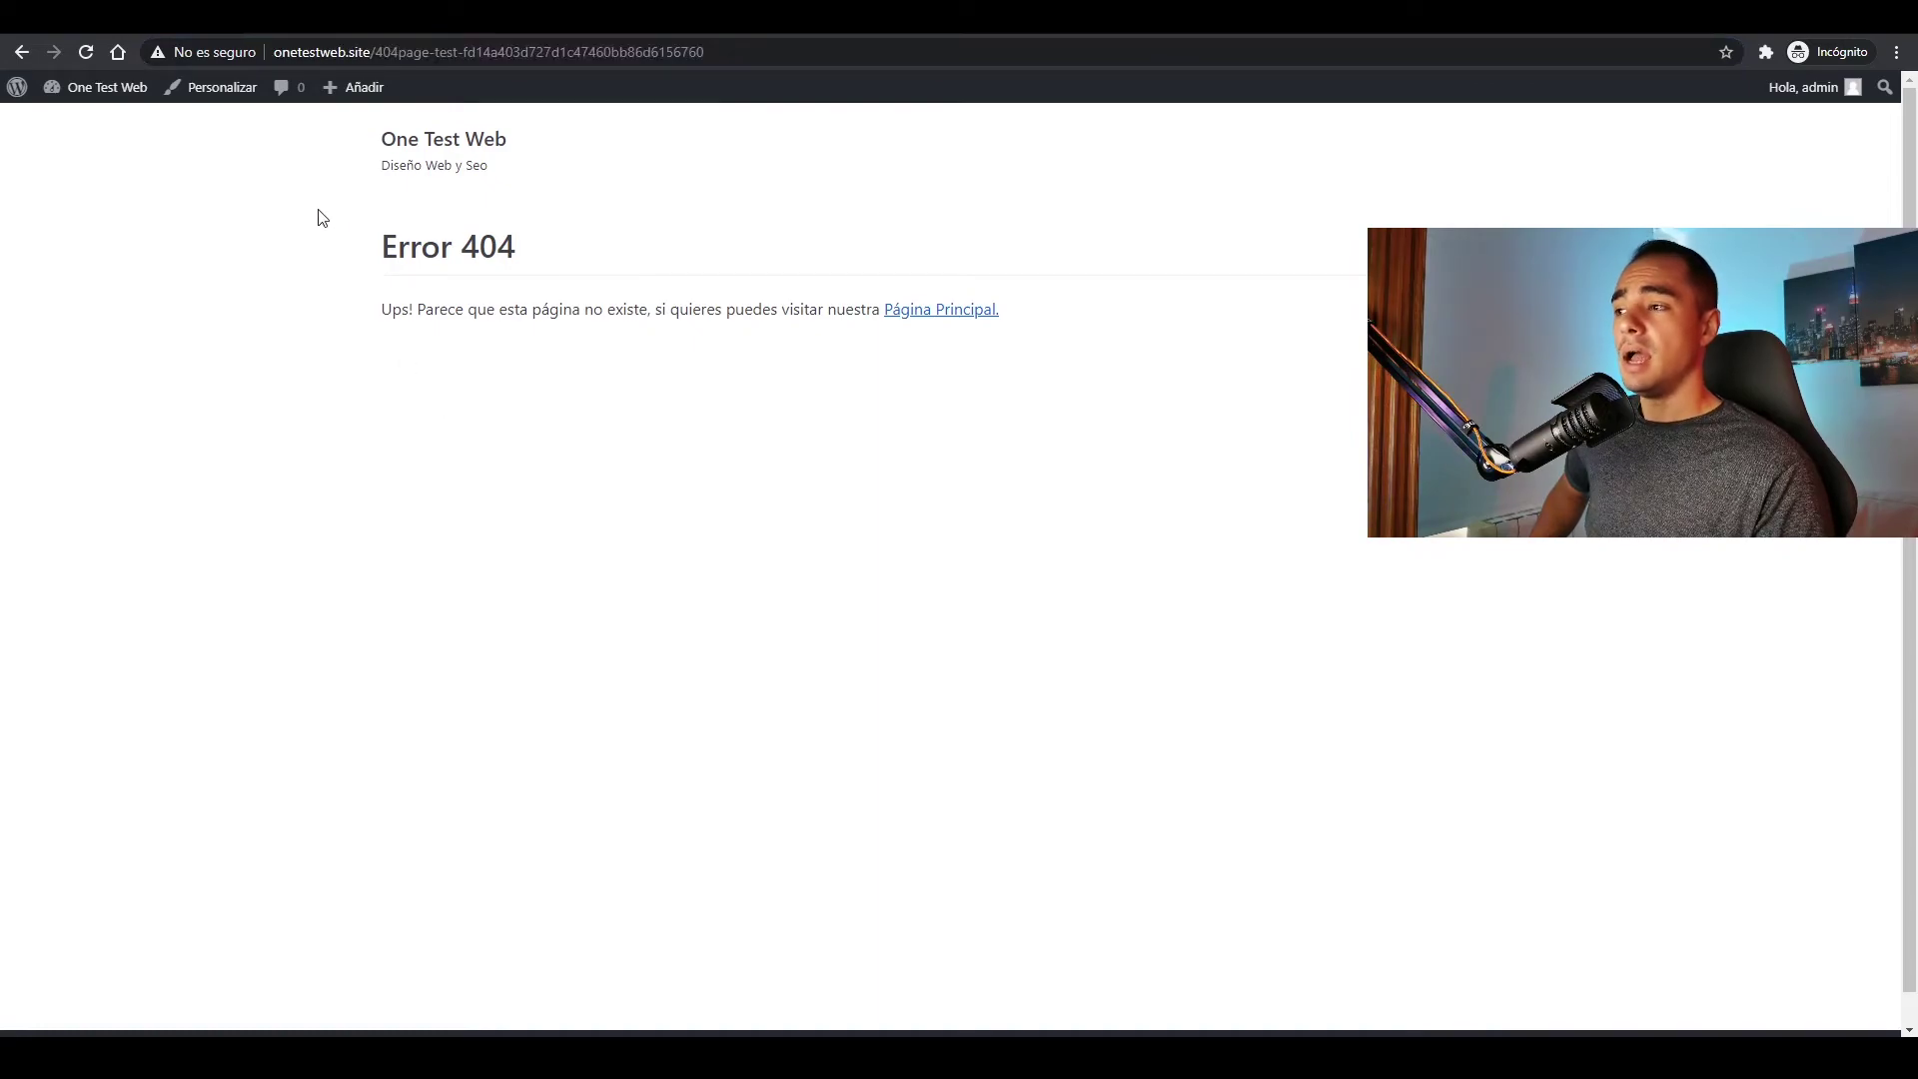
left_click_drag(388, 245, 519, 244)
left_click(399, 325)
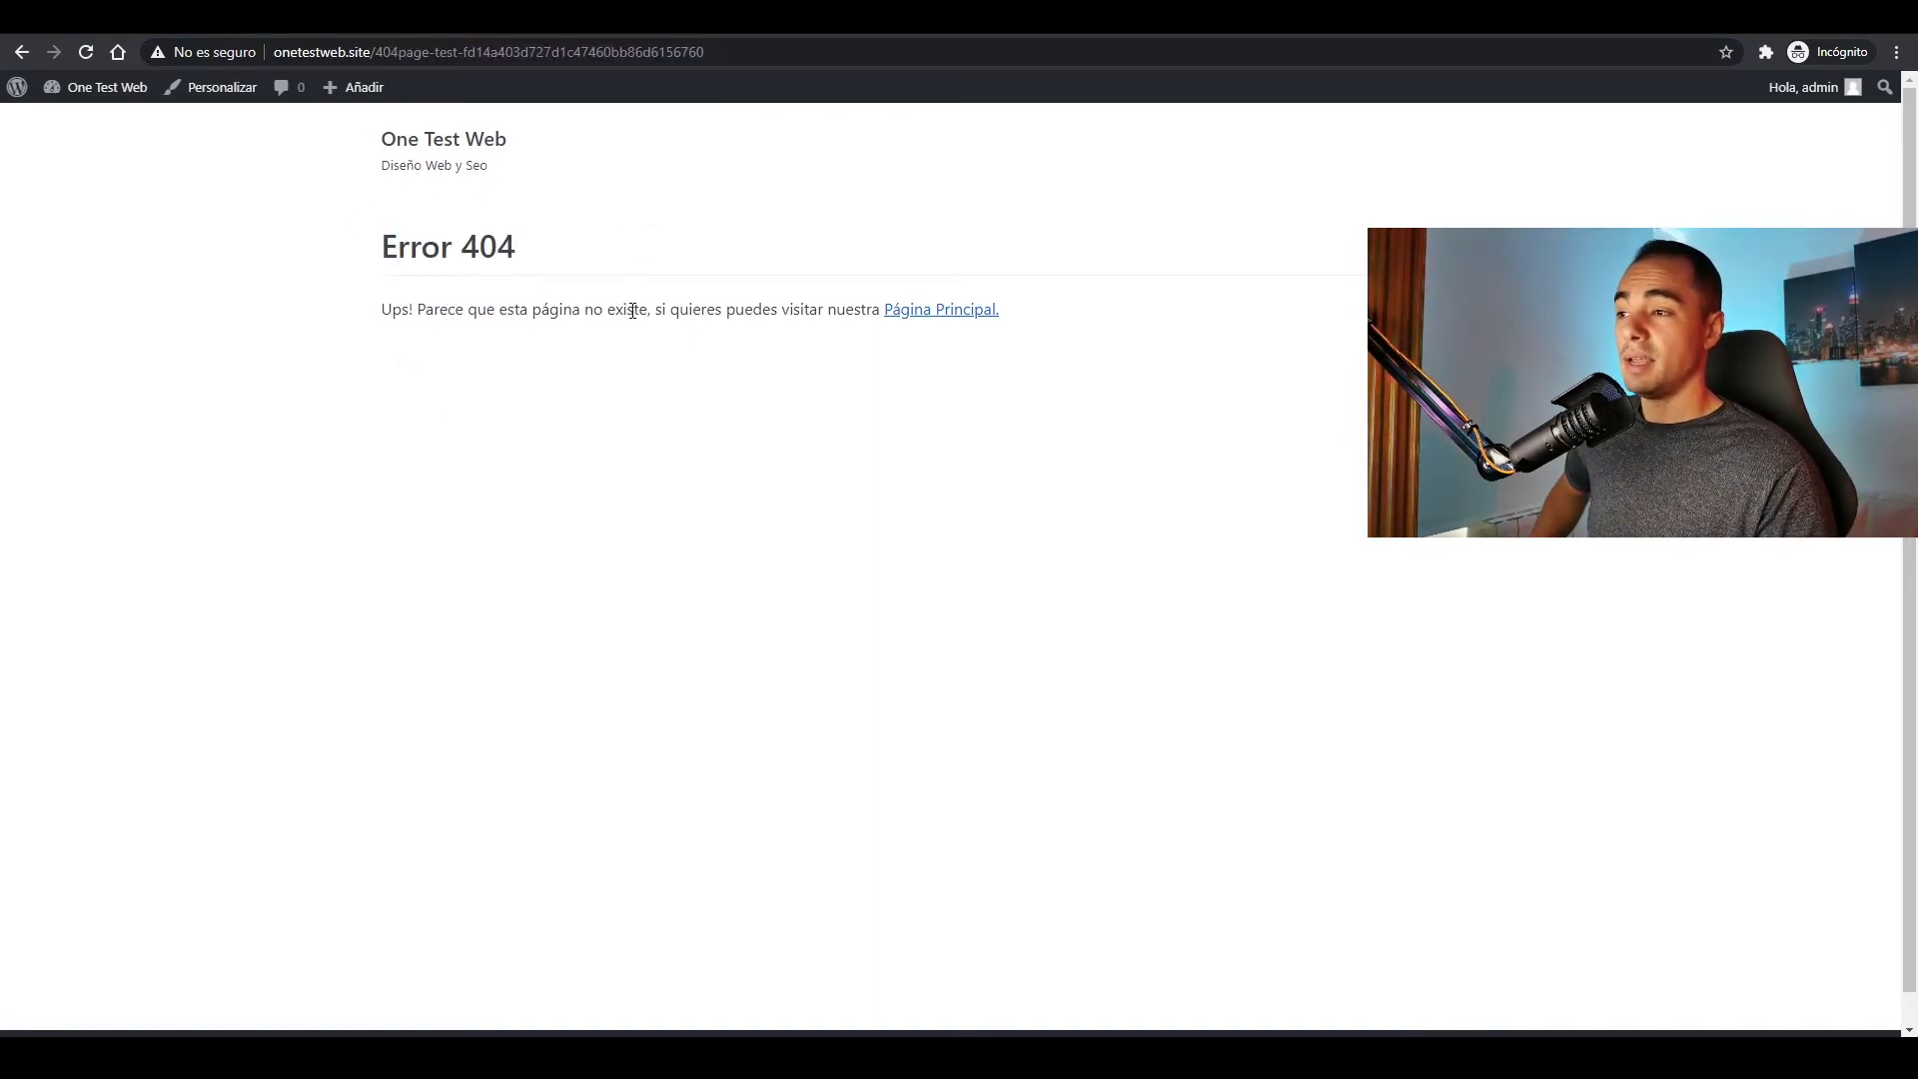
left_click(948, 312)
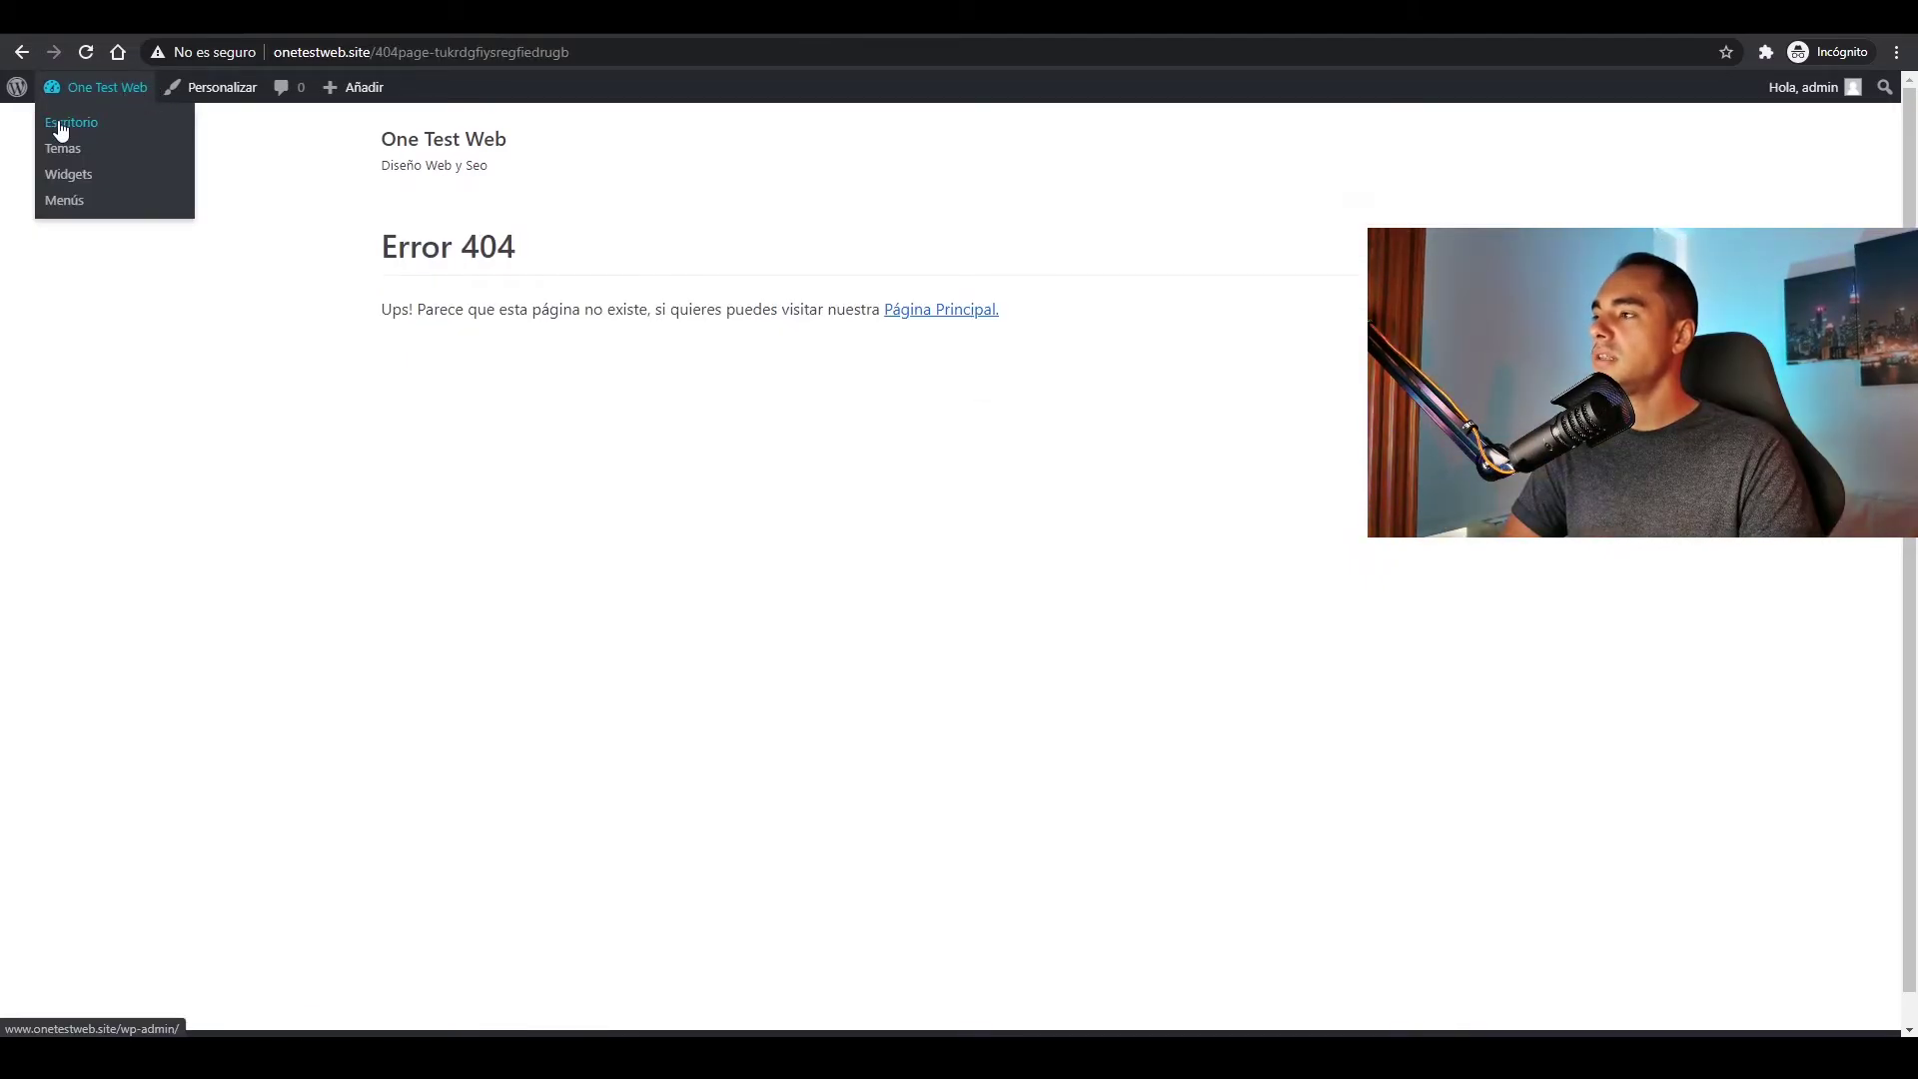
- Set the WPS Hide Login access URL to "caballo verde" and save the changes
left_click(70, 123)
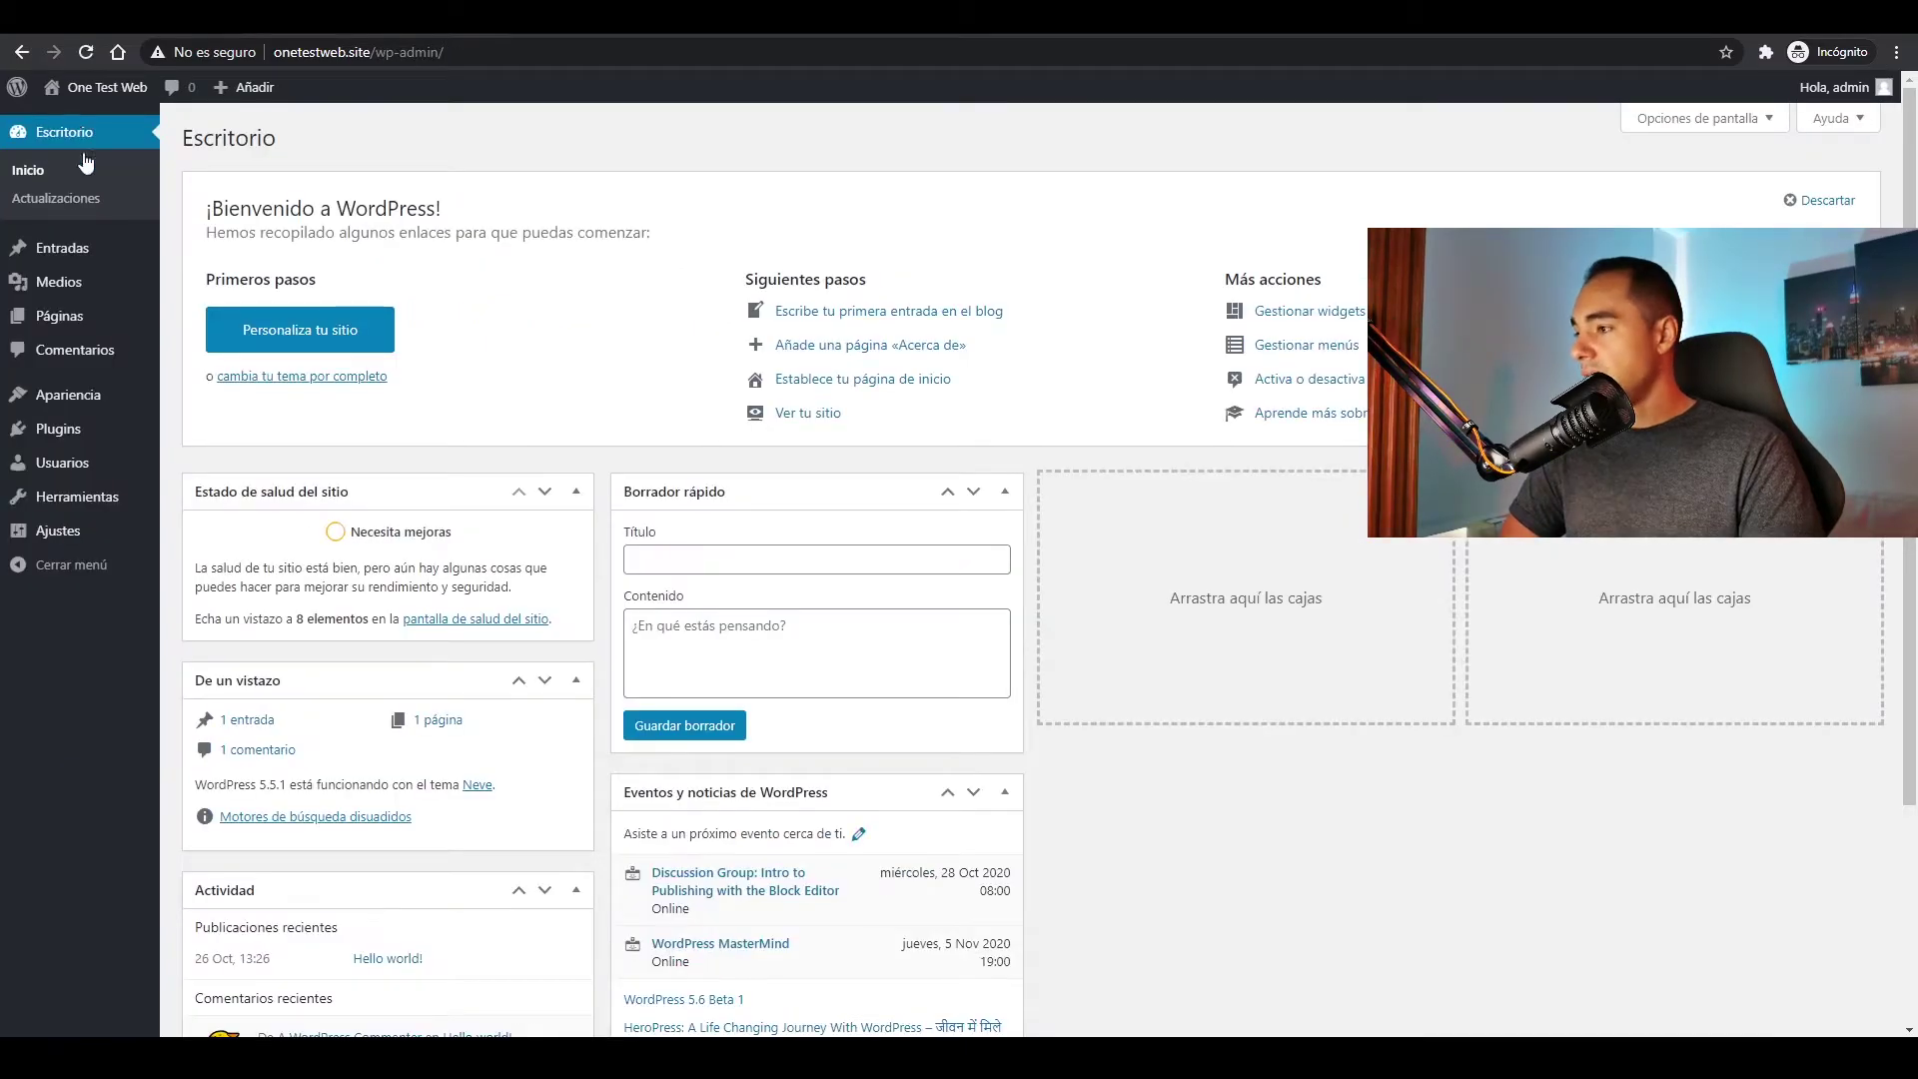
mouse_move(110, 531)
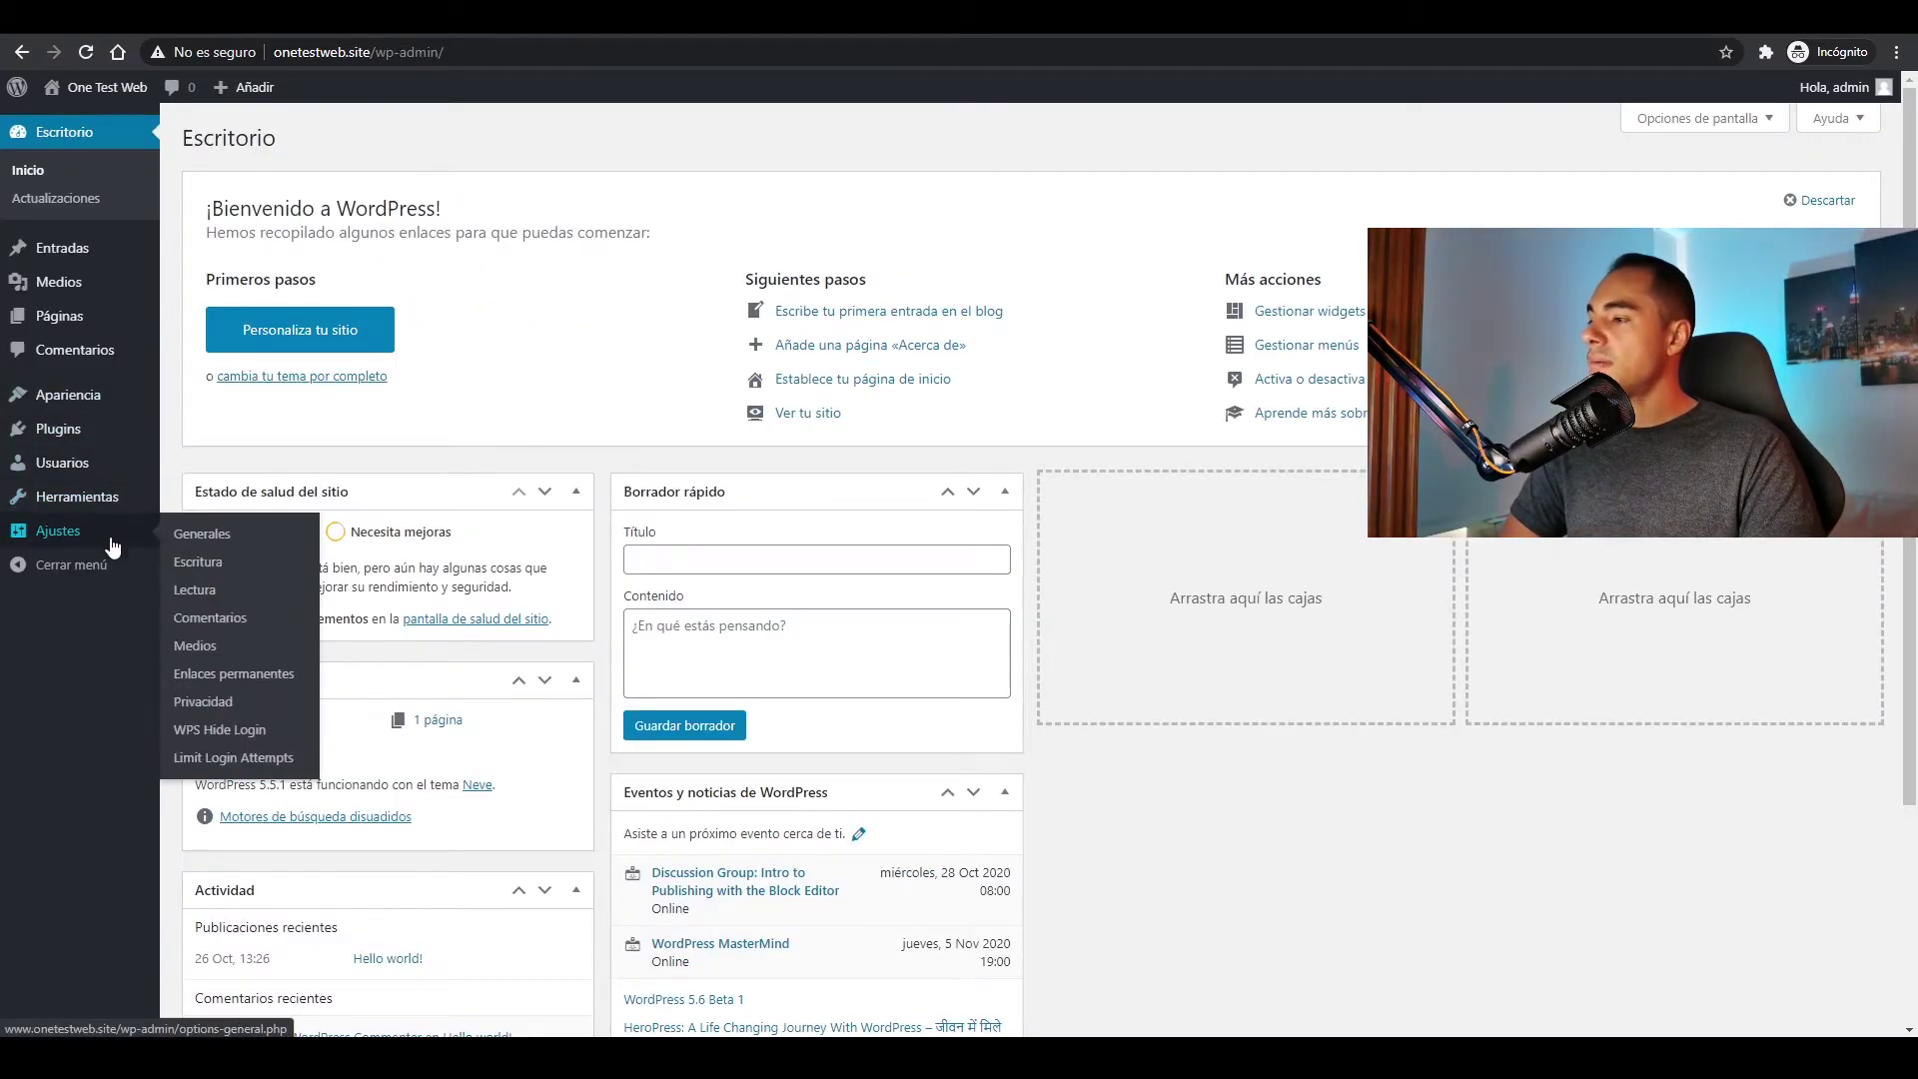
left_click(252, 737)
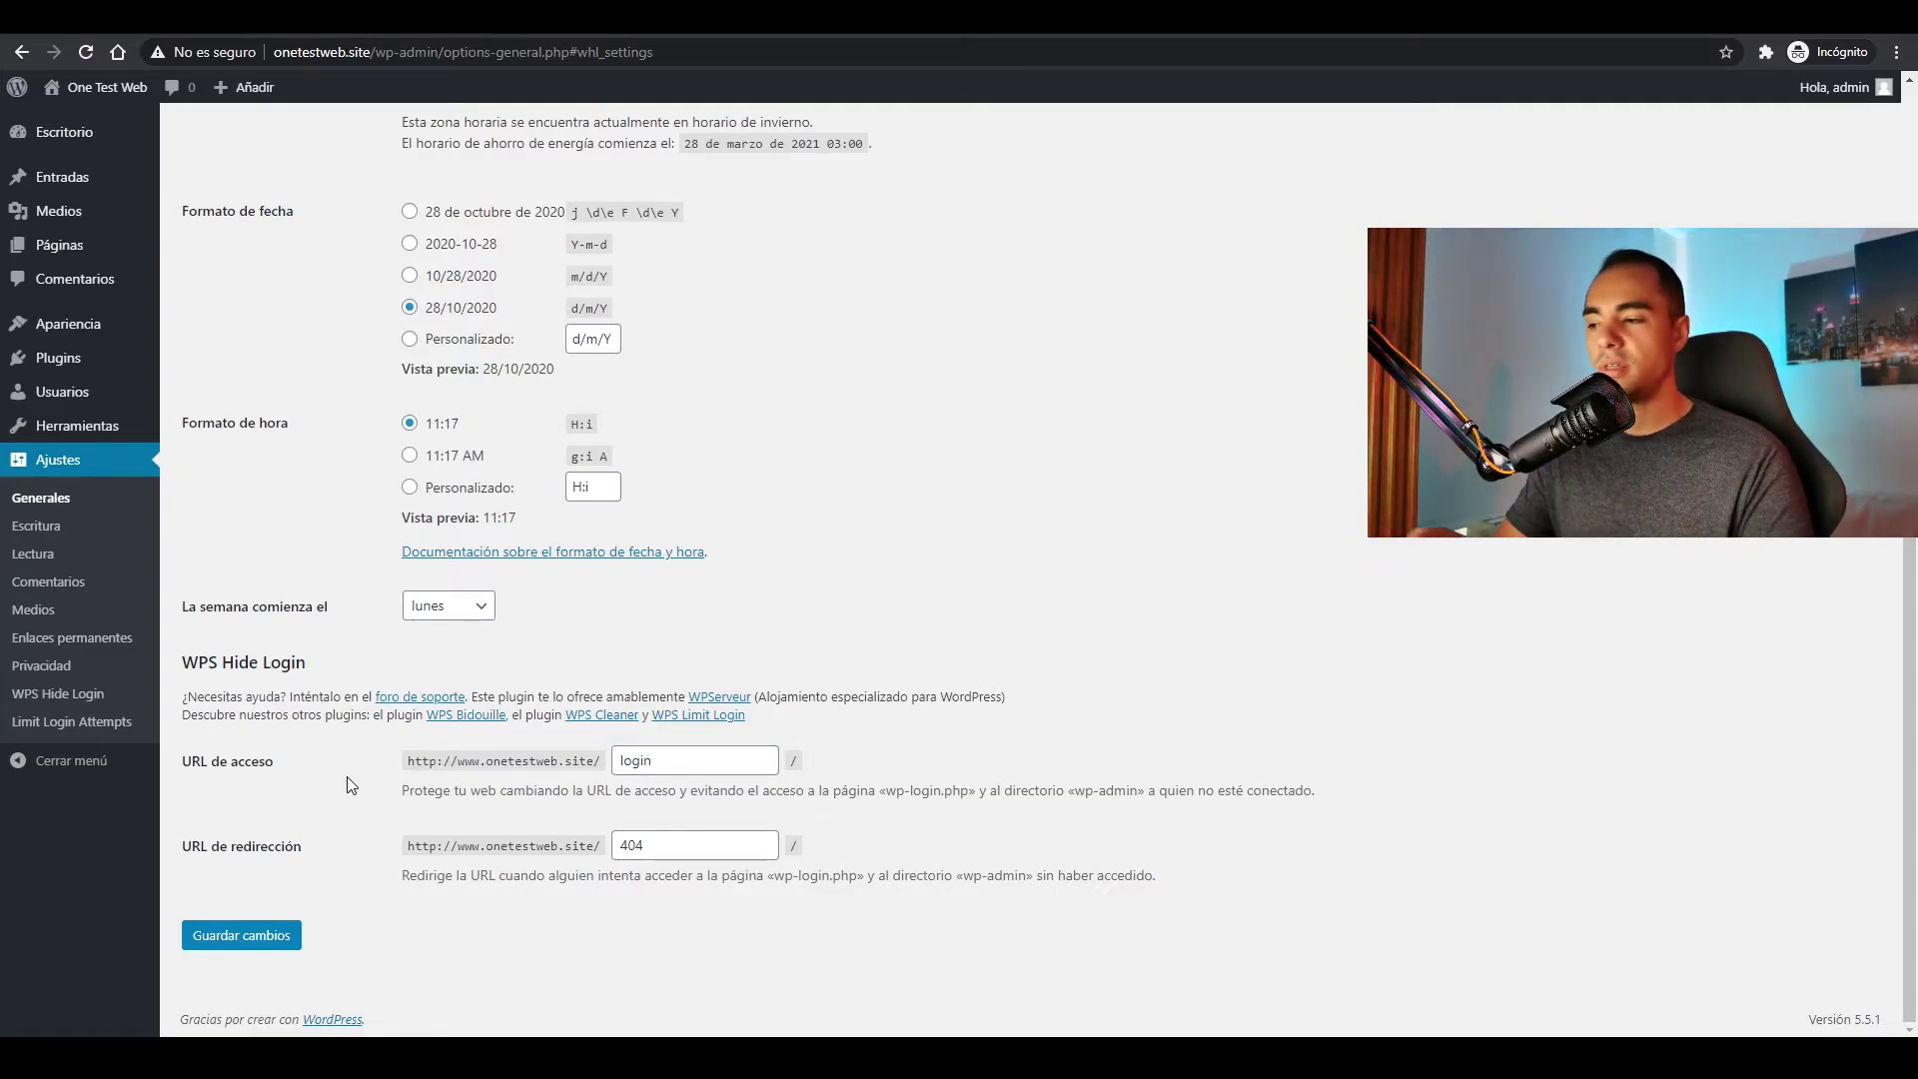
left_click_drag(759, 759, 596, 784)
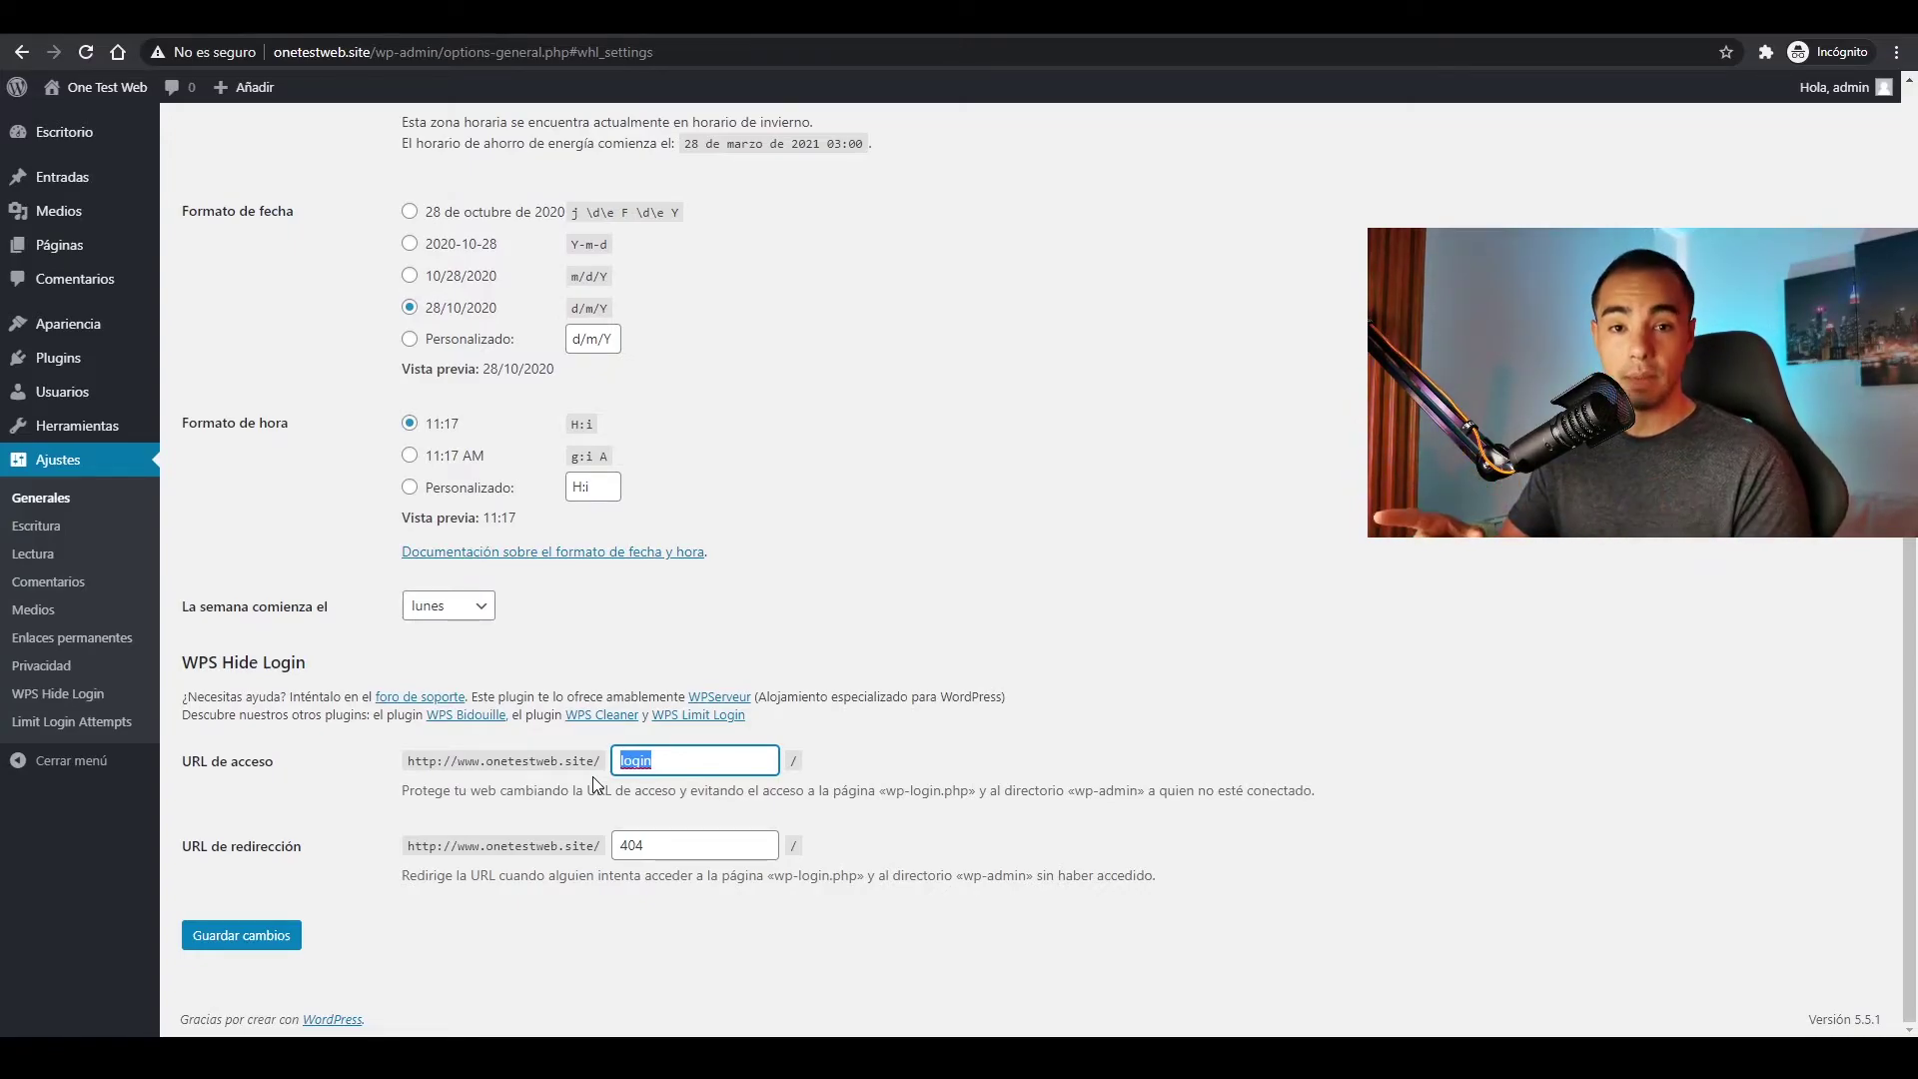
type("caballo verde")
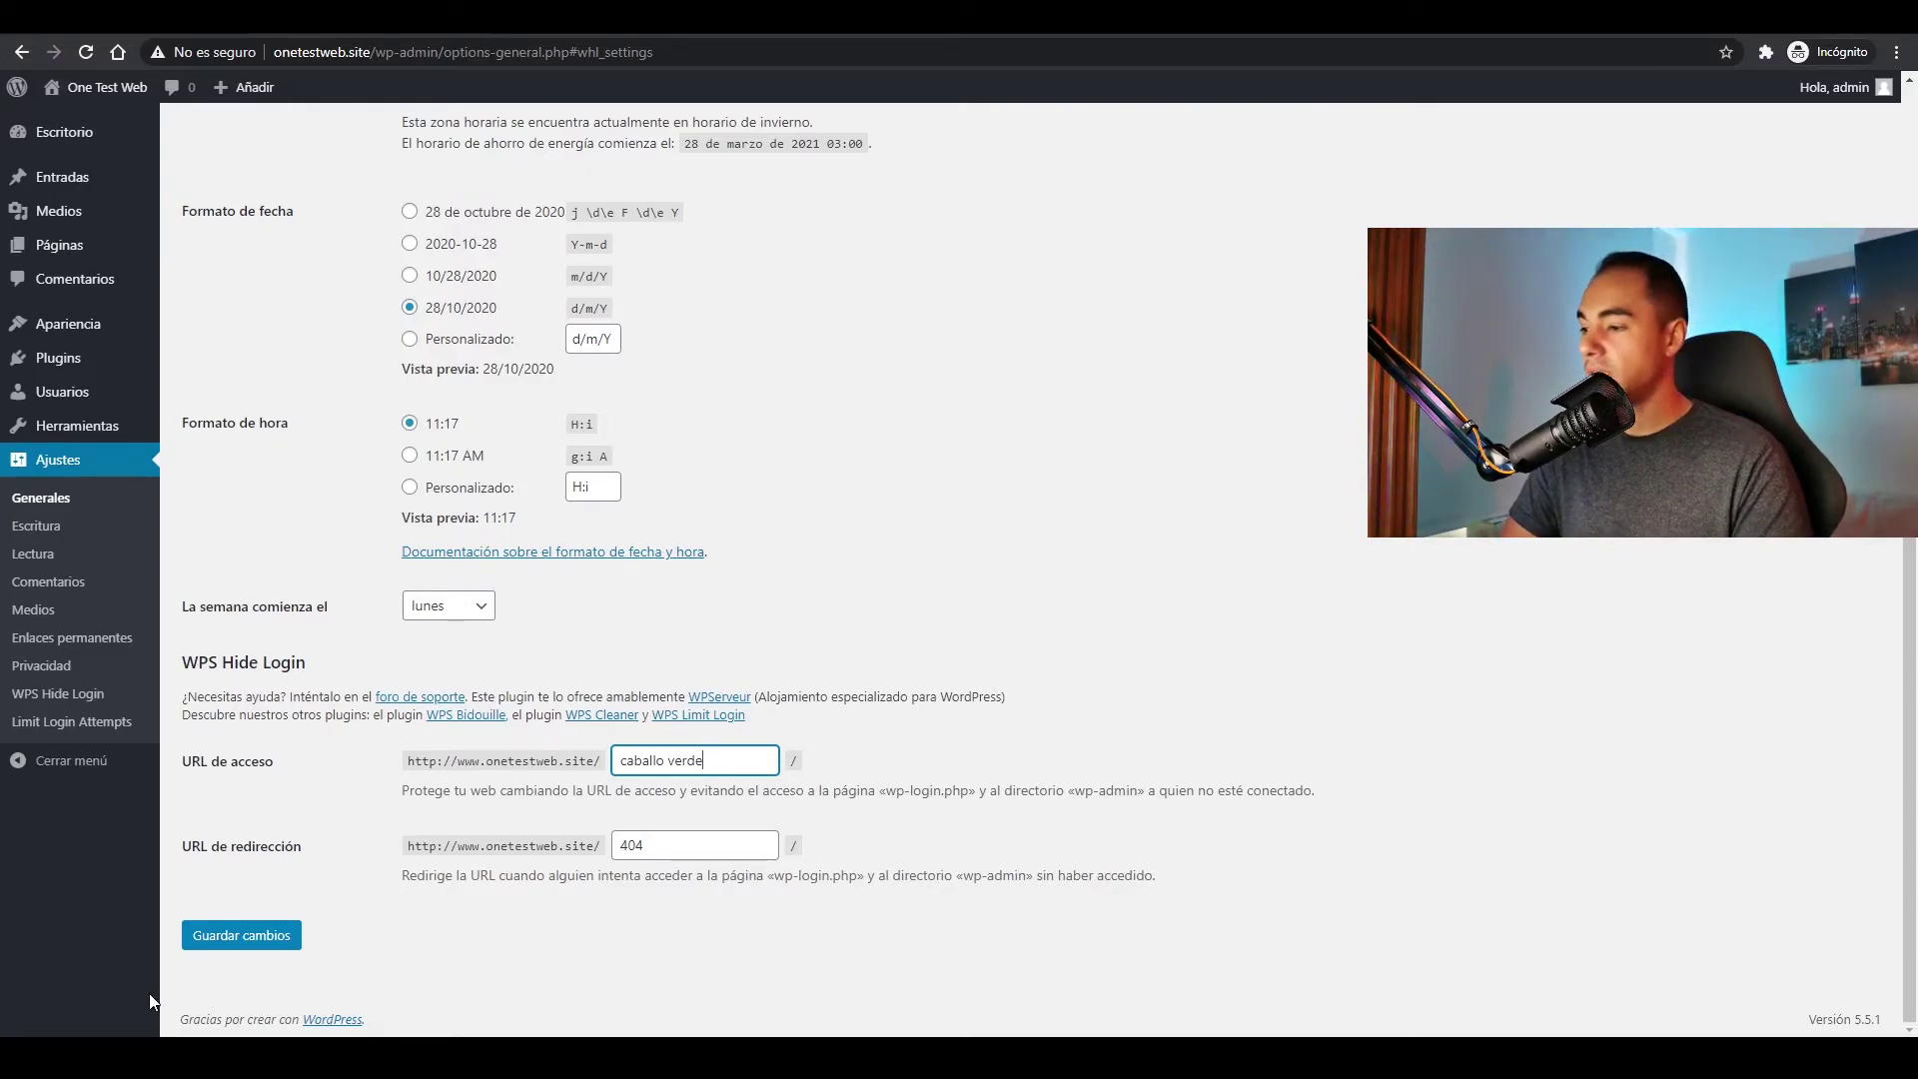
left_click(238, 939)
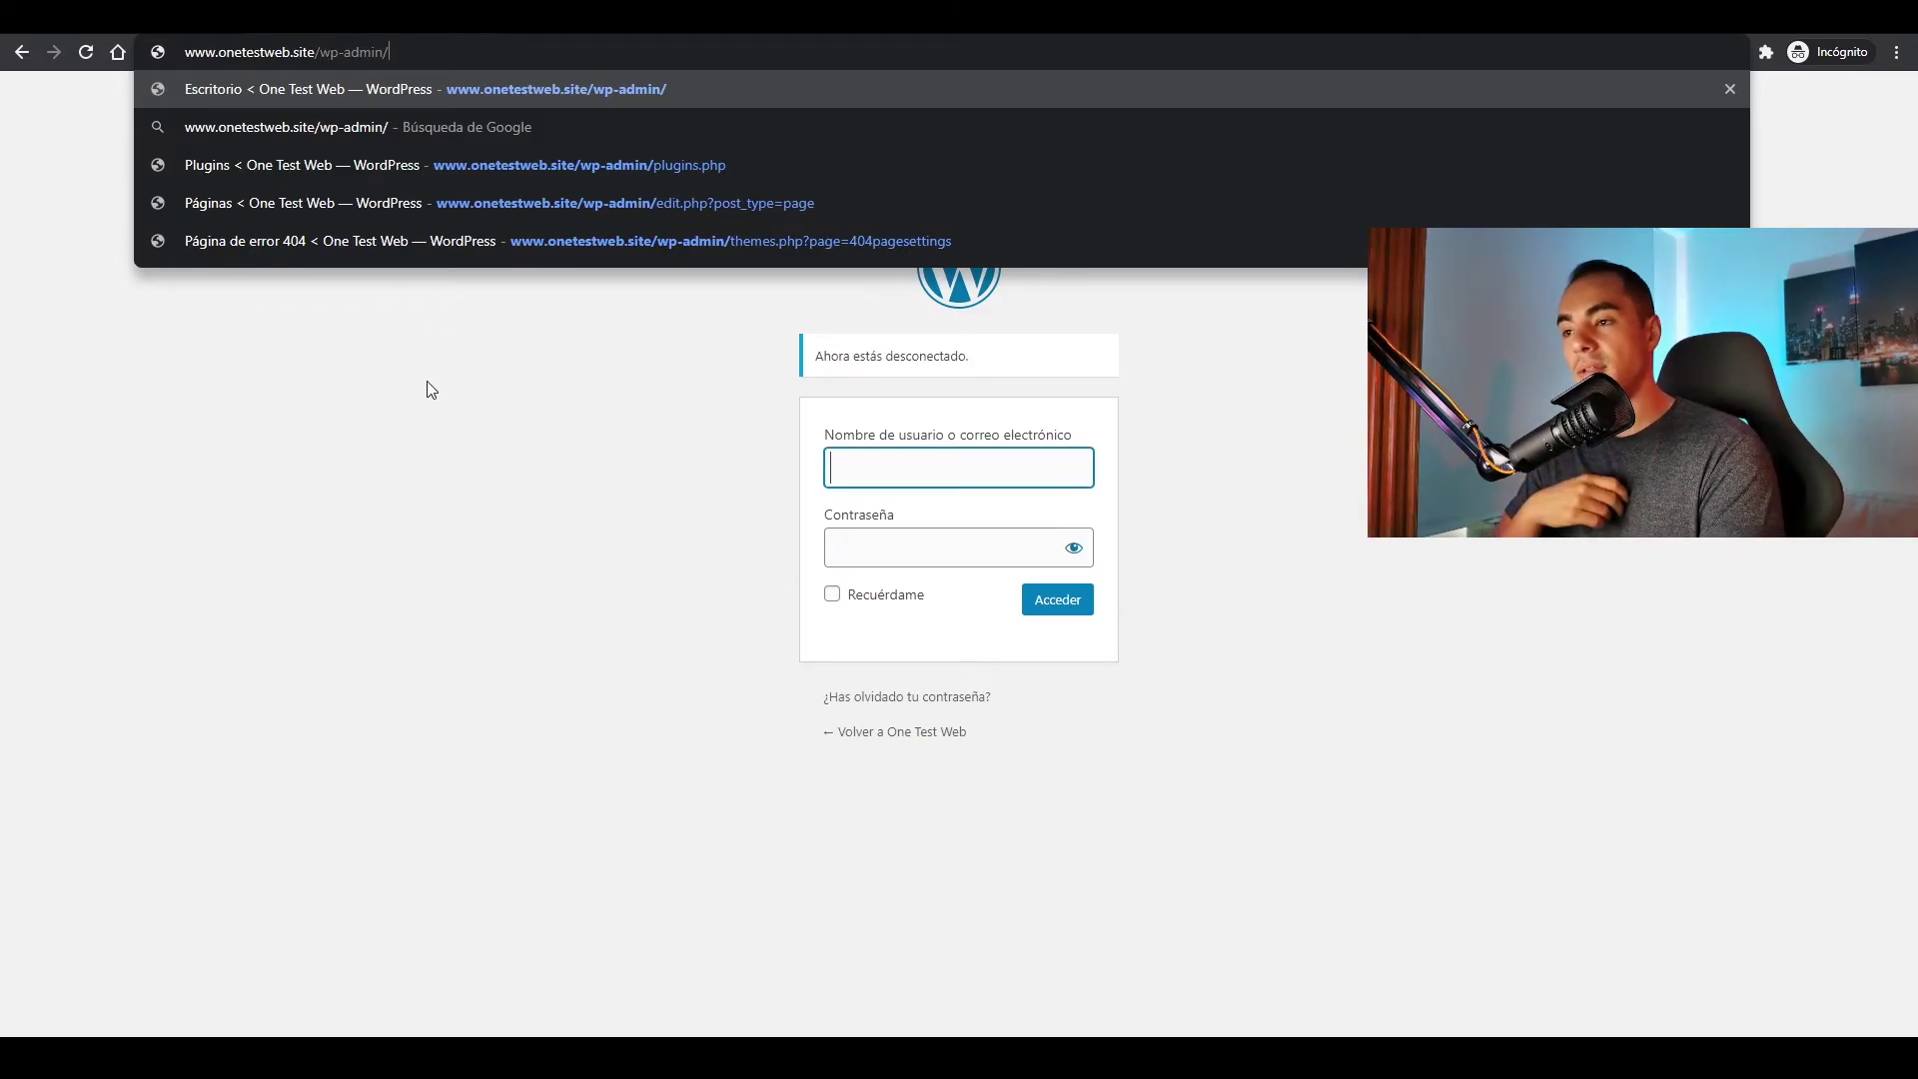
key("Return")
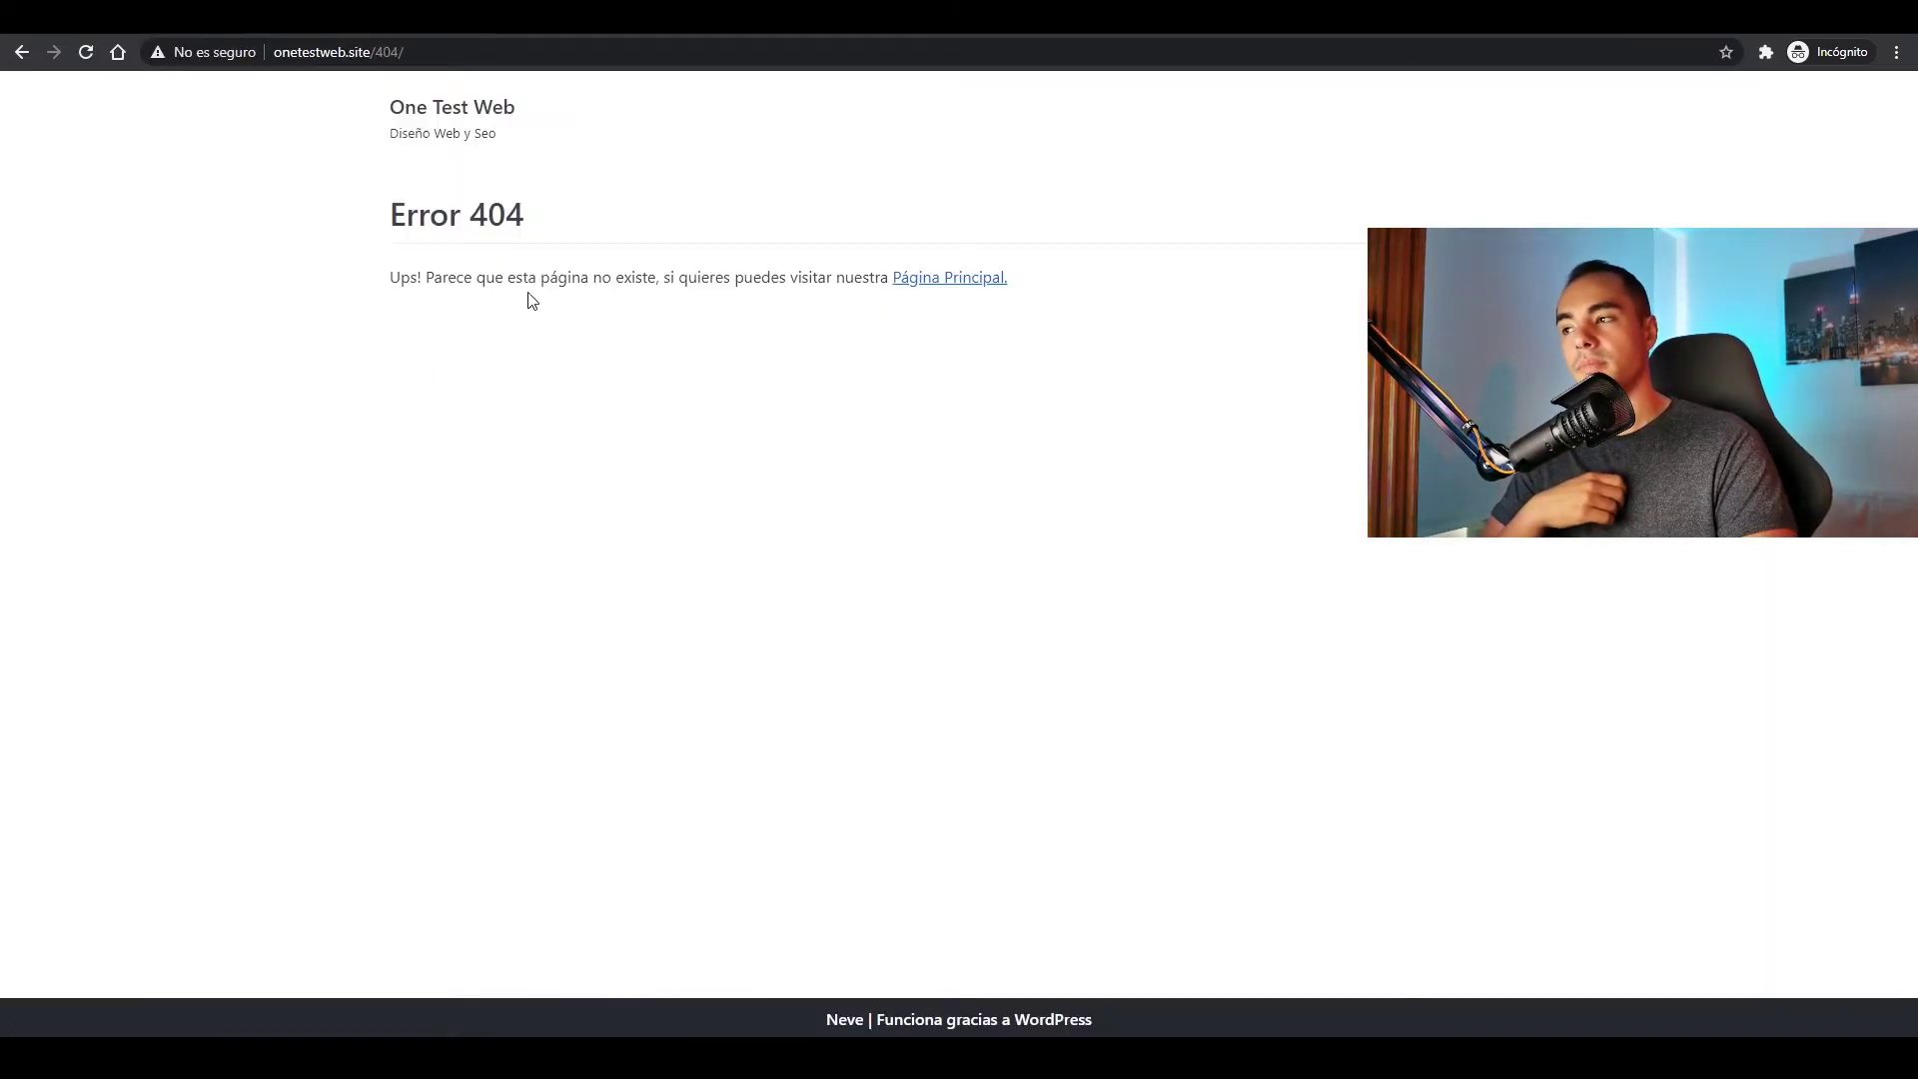
left_click_drag(430, 215, 967, 462)
left_click(994, 460)
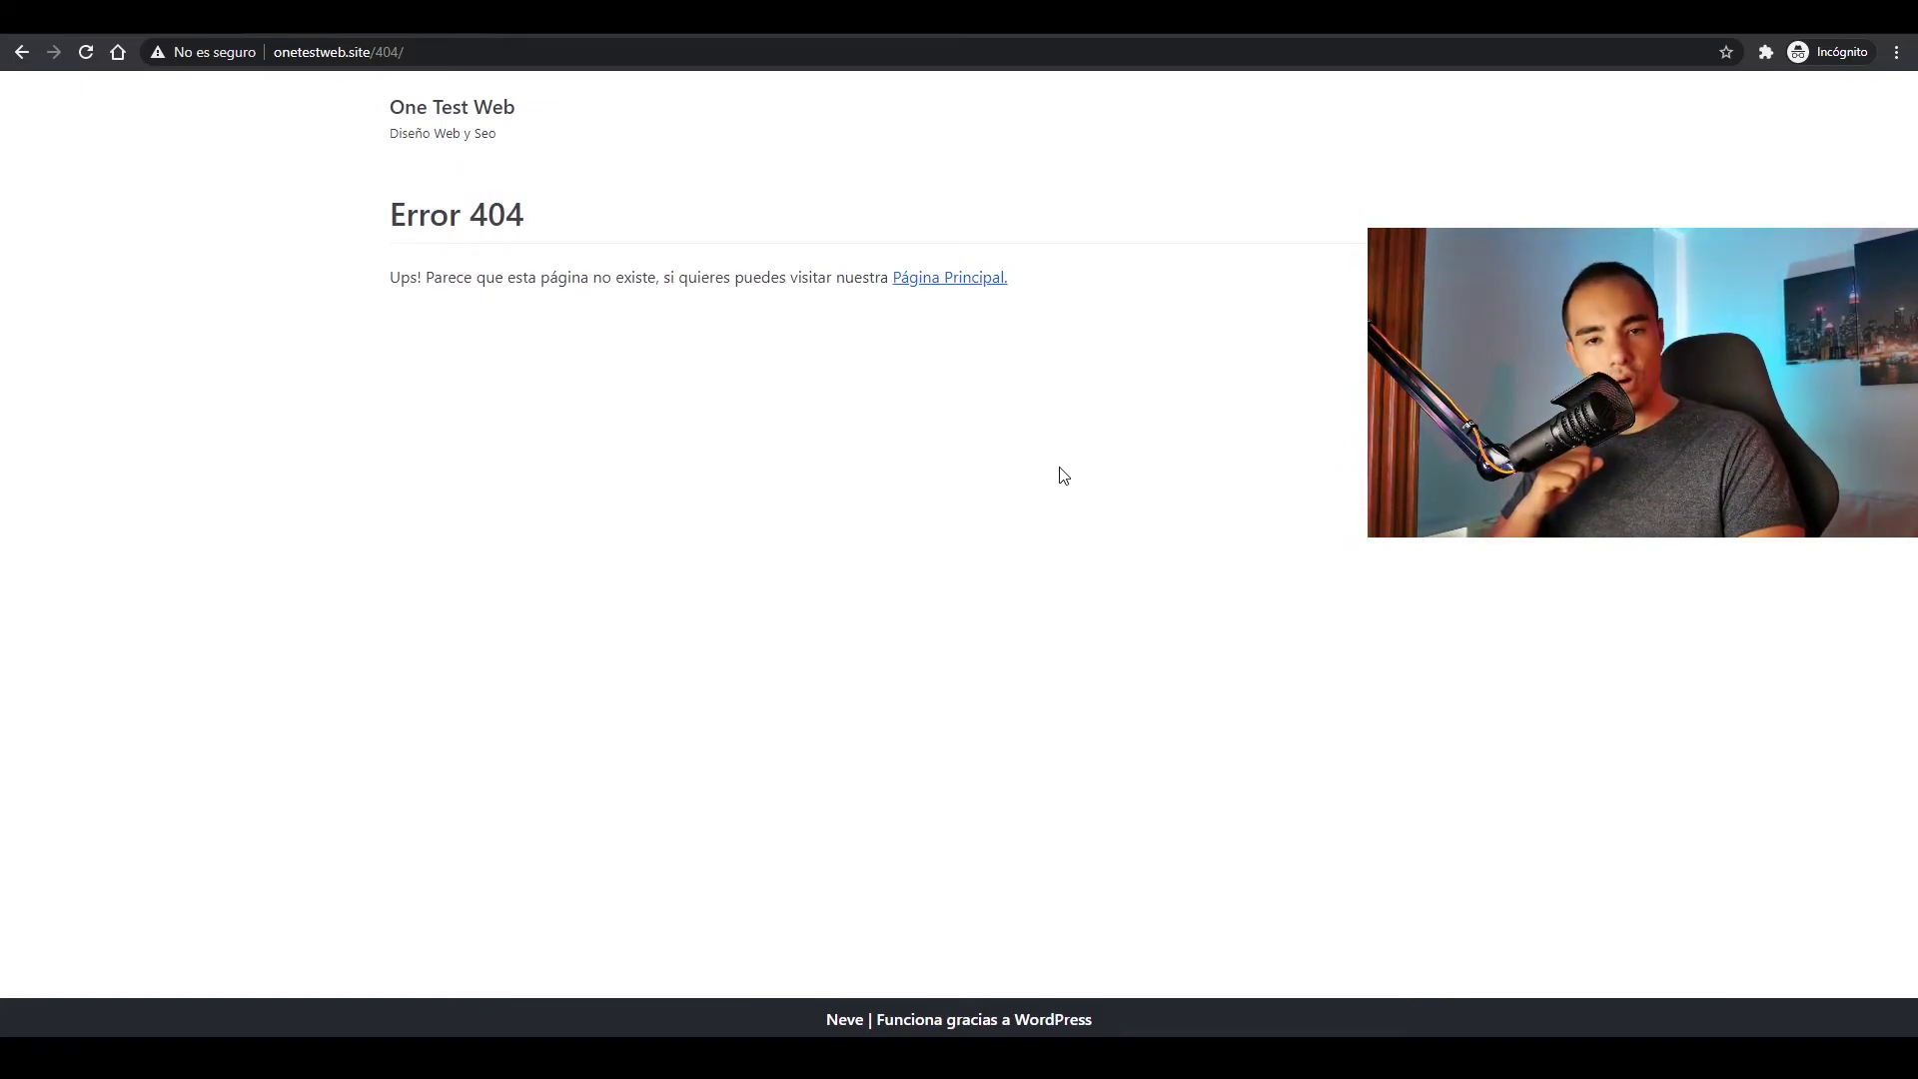
left_click_drag(366, 215, 561, 224)
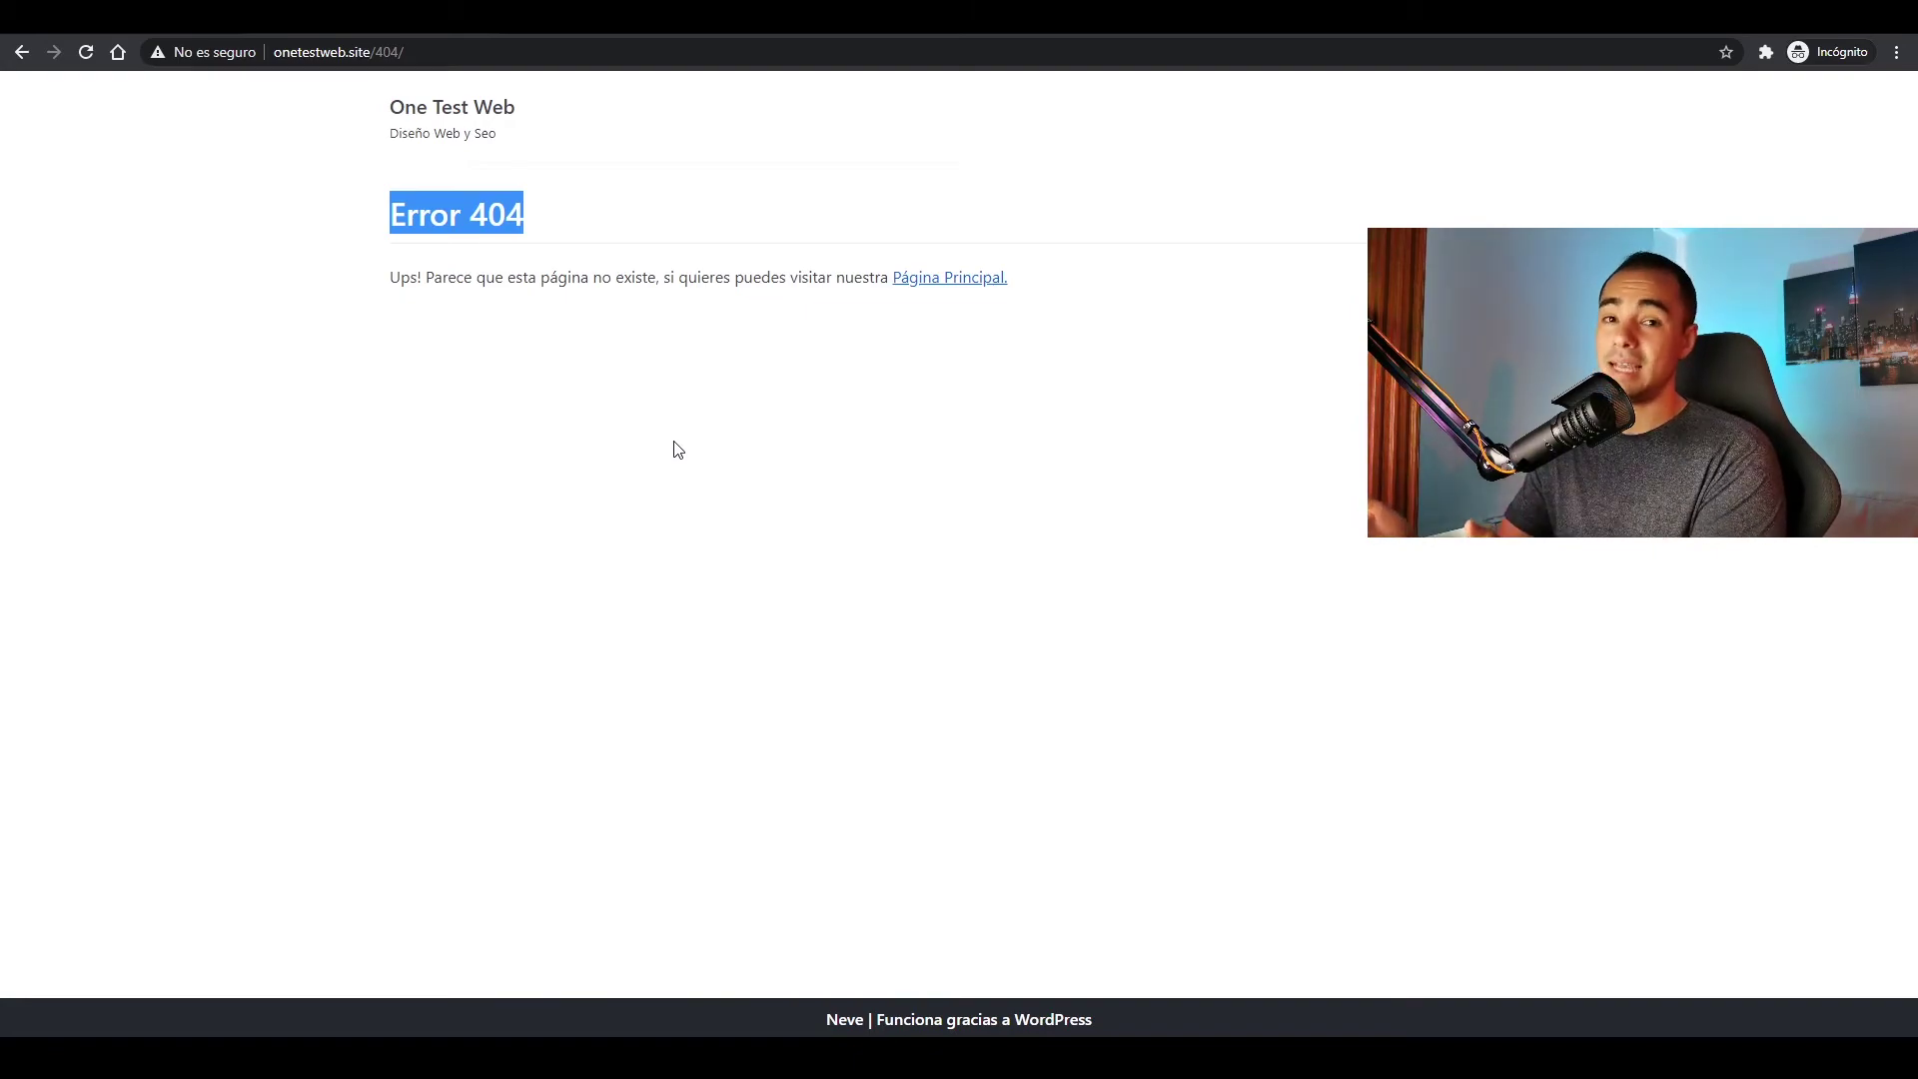
double_click(387, 52)
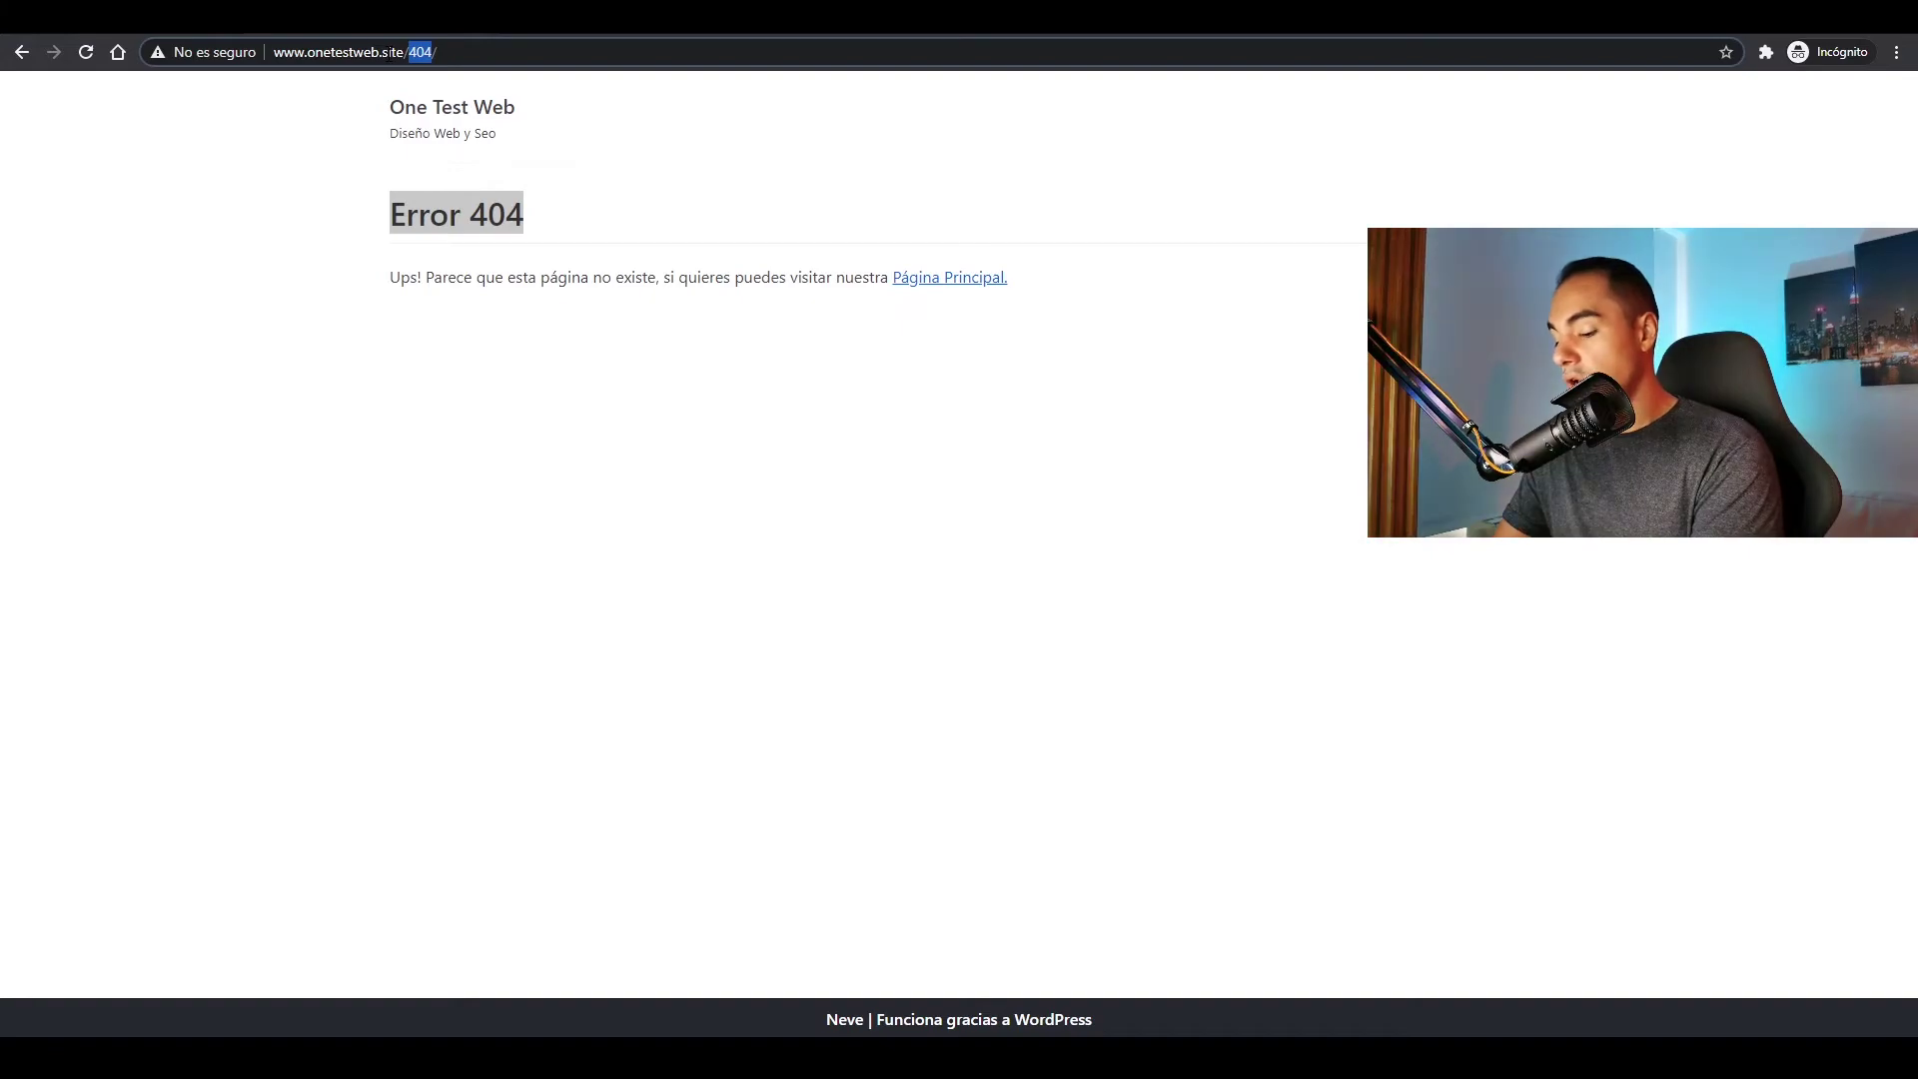
type("caballo-verde")
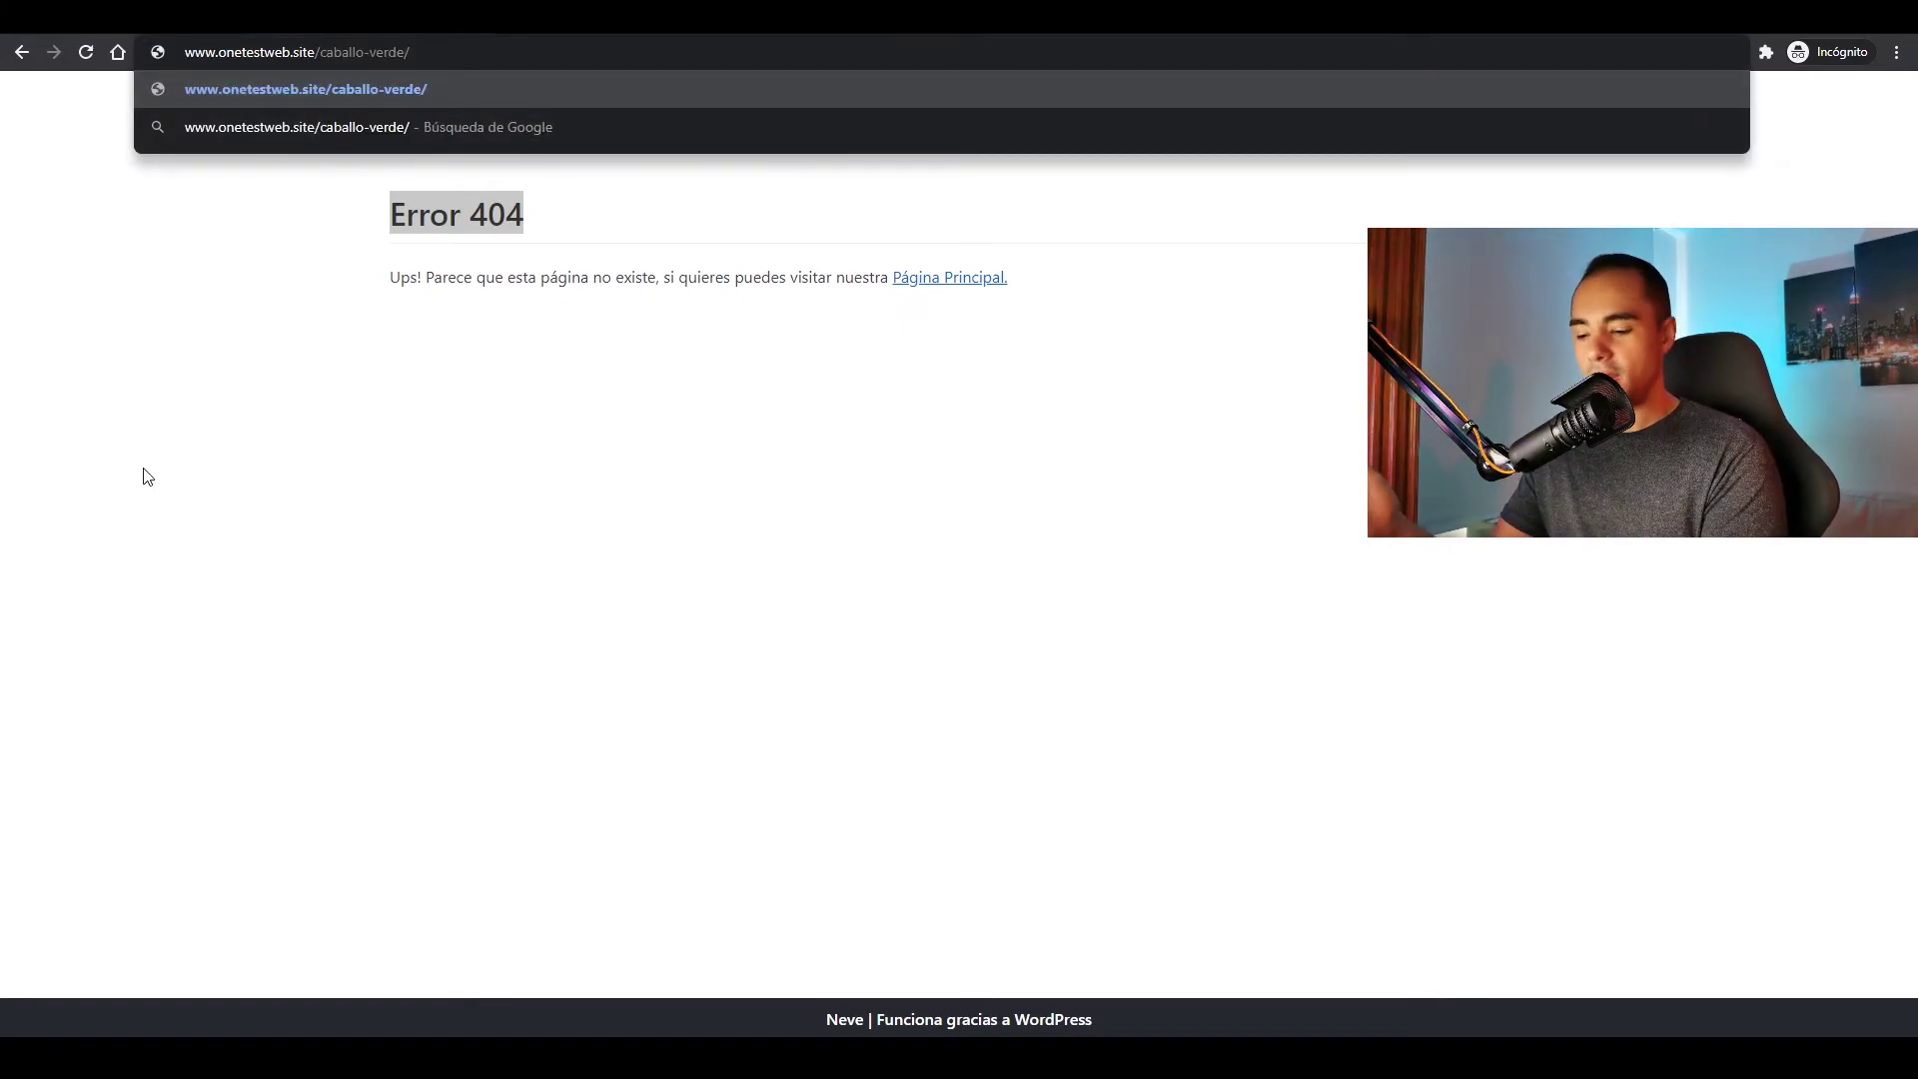
key("Return")
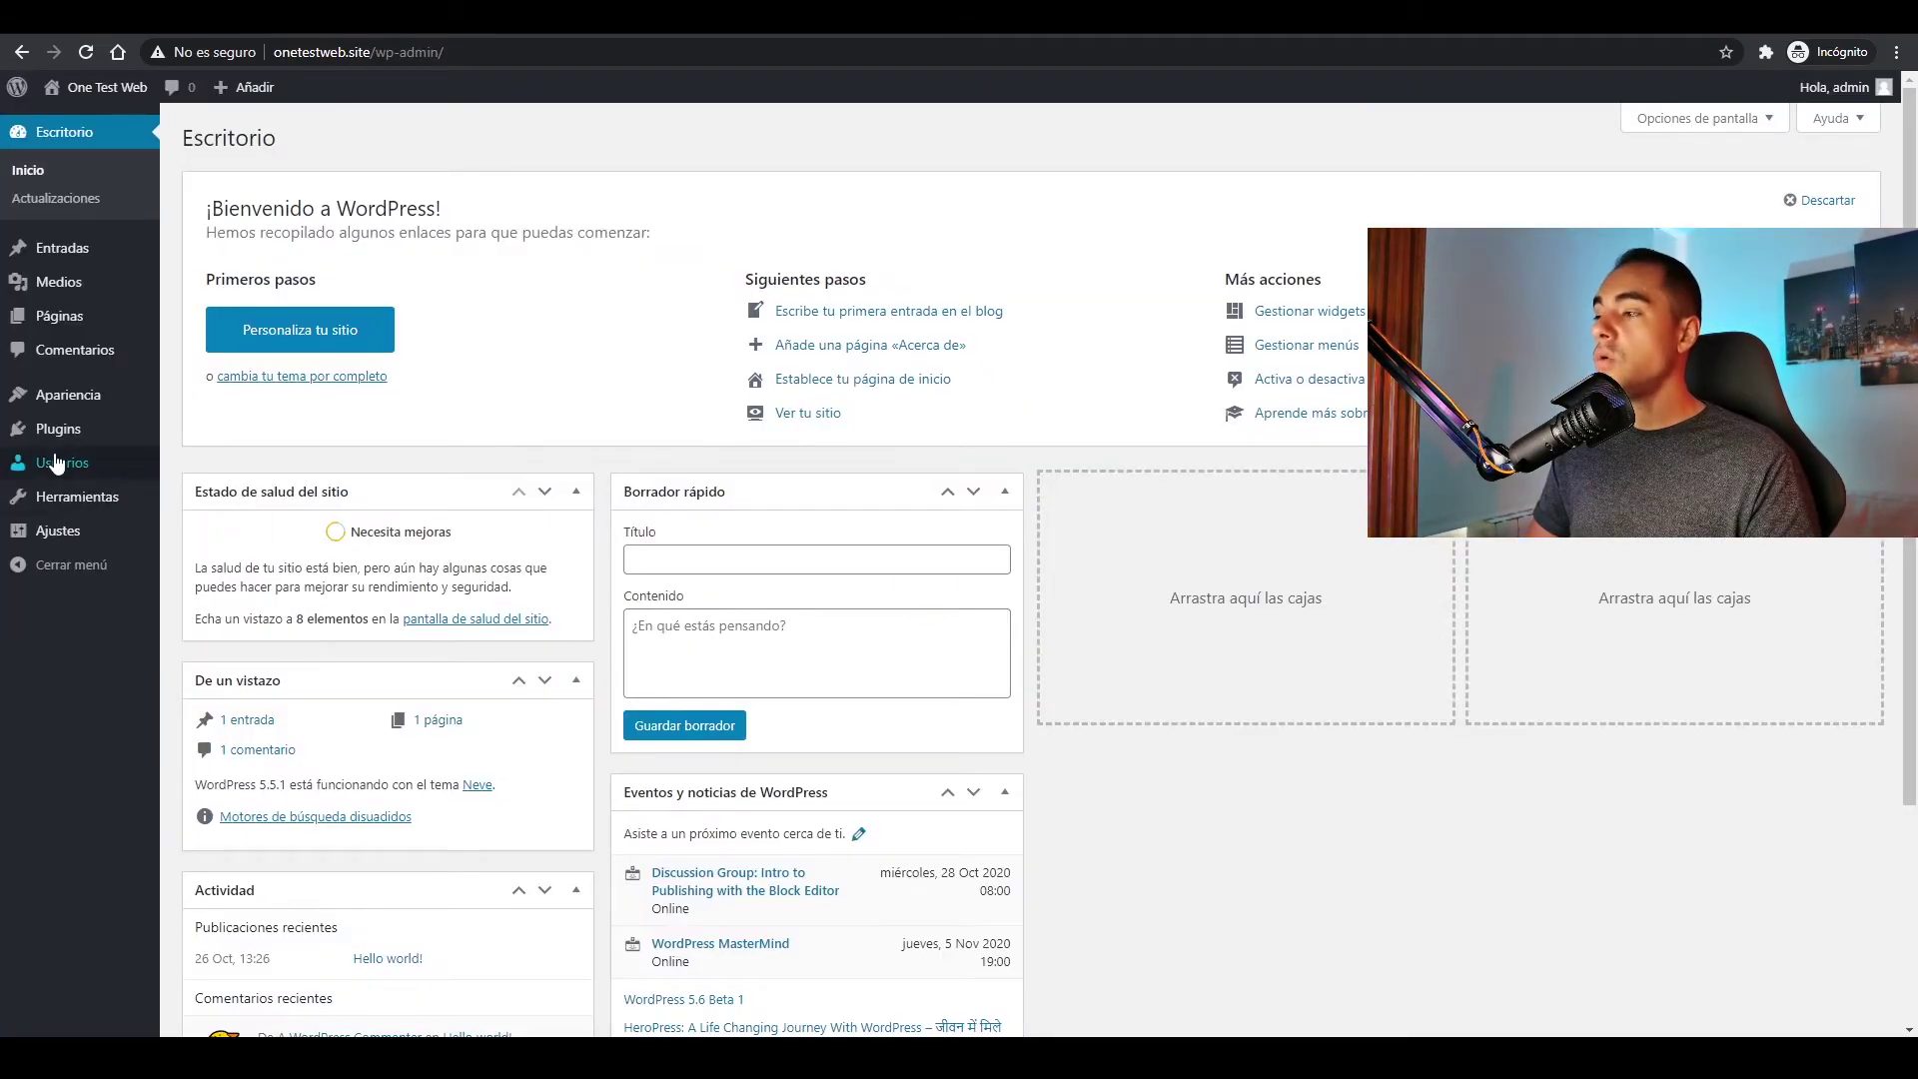
- Enable RGPD compliance and e-mail notification on lockout in the Limit Login Attempts settings
mouse_move(70, 533)
left_click(243, 759)
left_click(329, 198)
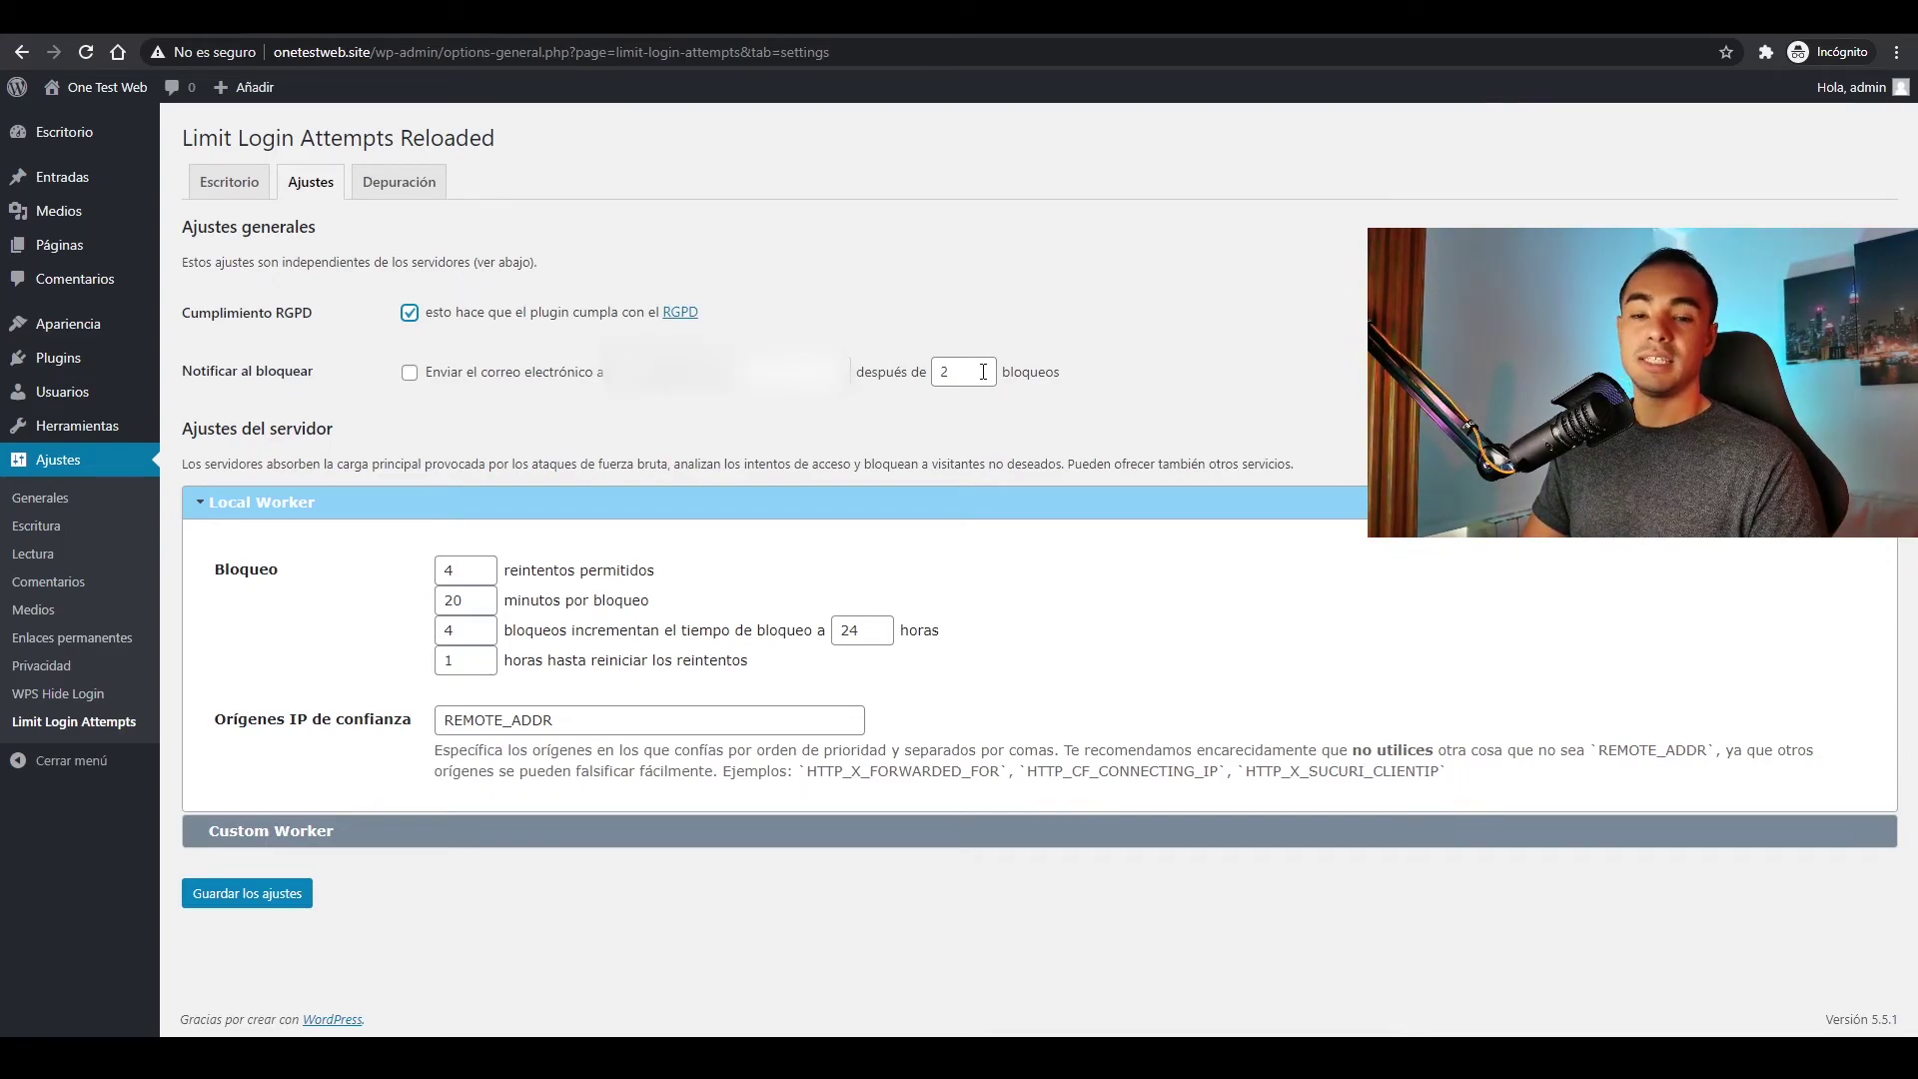
left_click(409, 378)
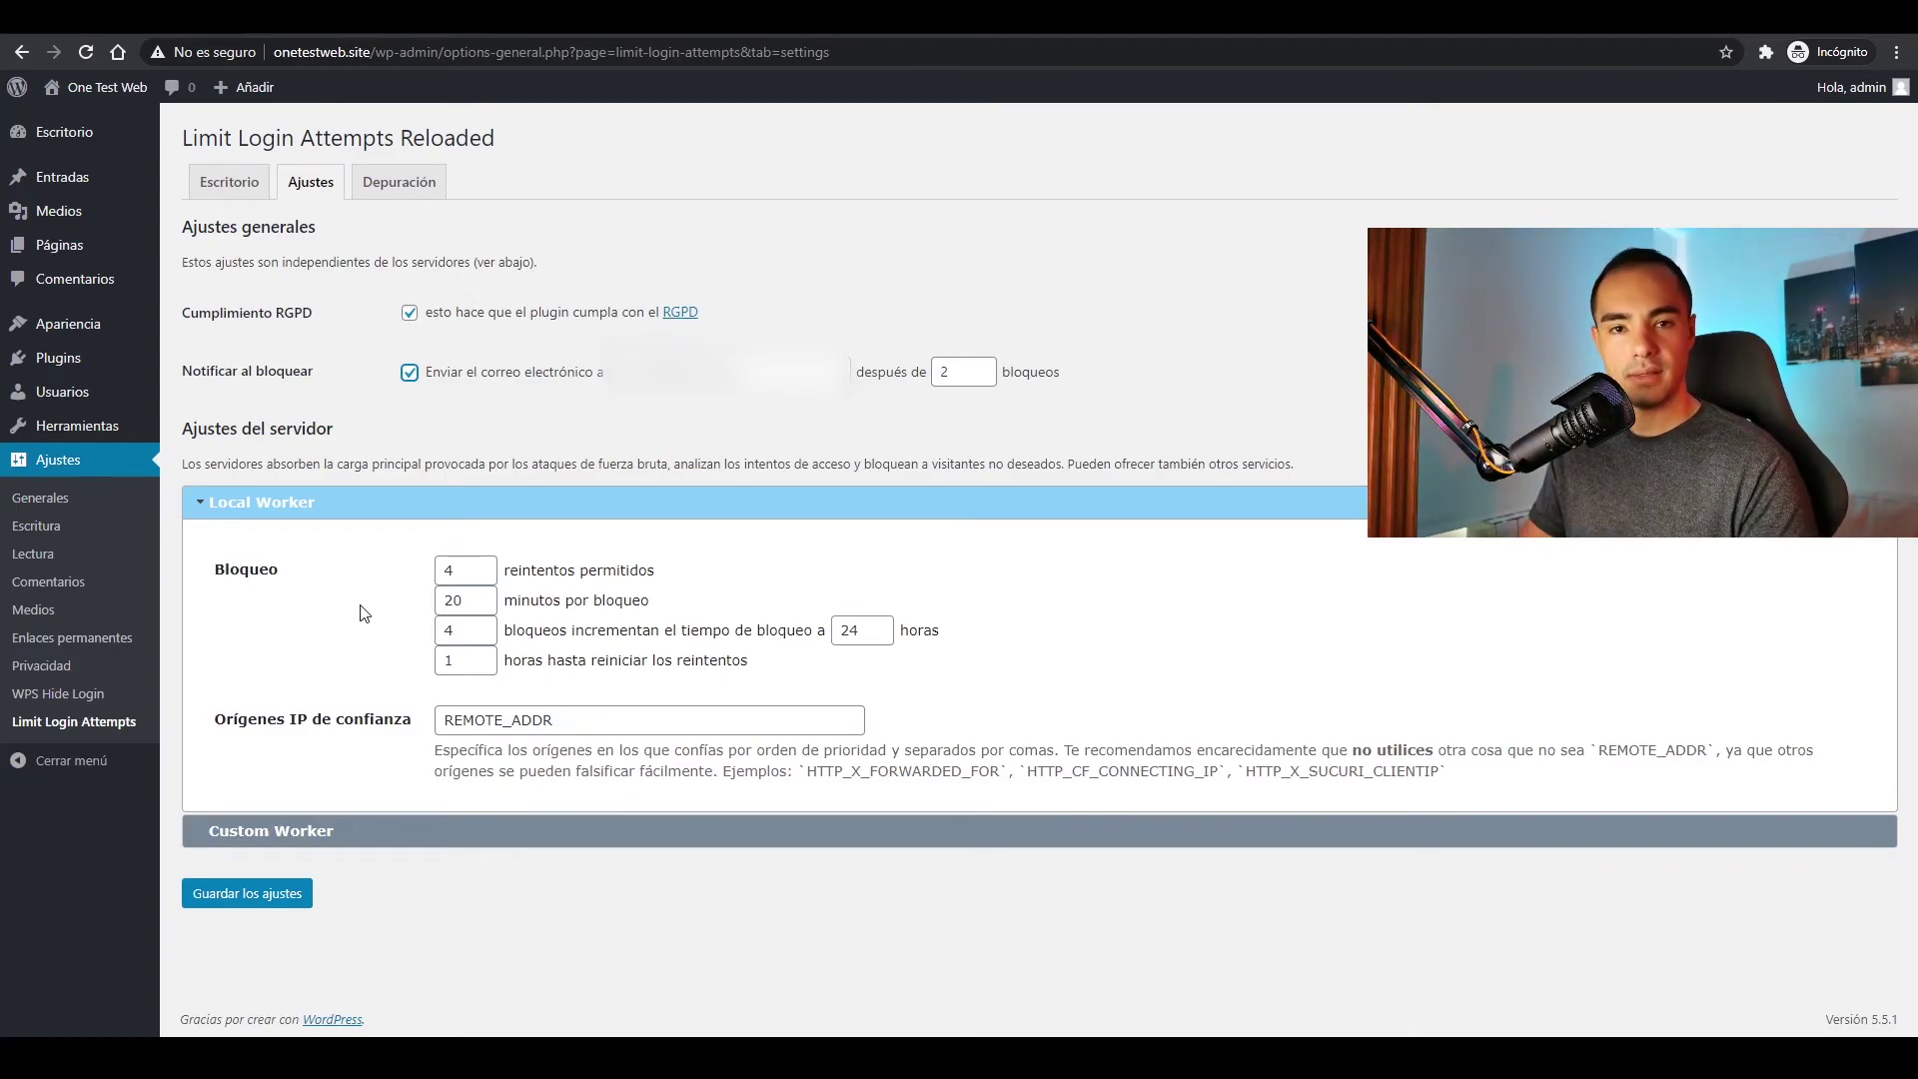
- Set the Local Worker lockout to 3 allowed retries and 60 minutes per lockout
key("Tab")
key("Tab")
key("Tab")
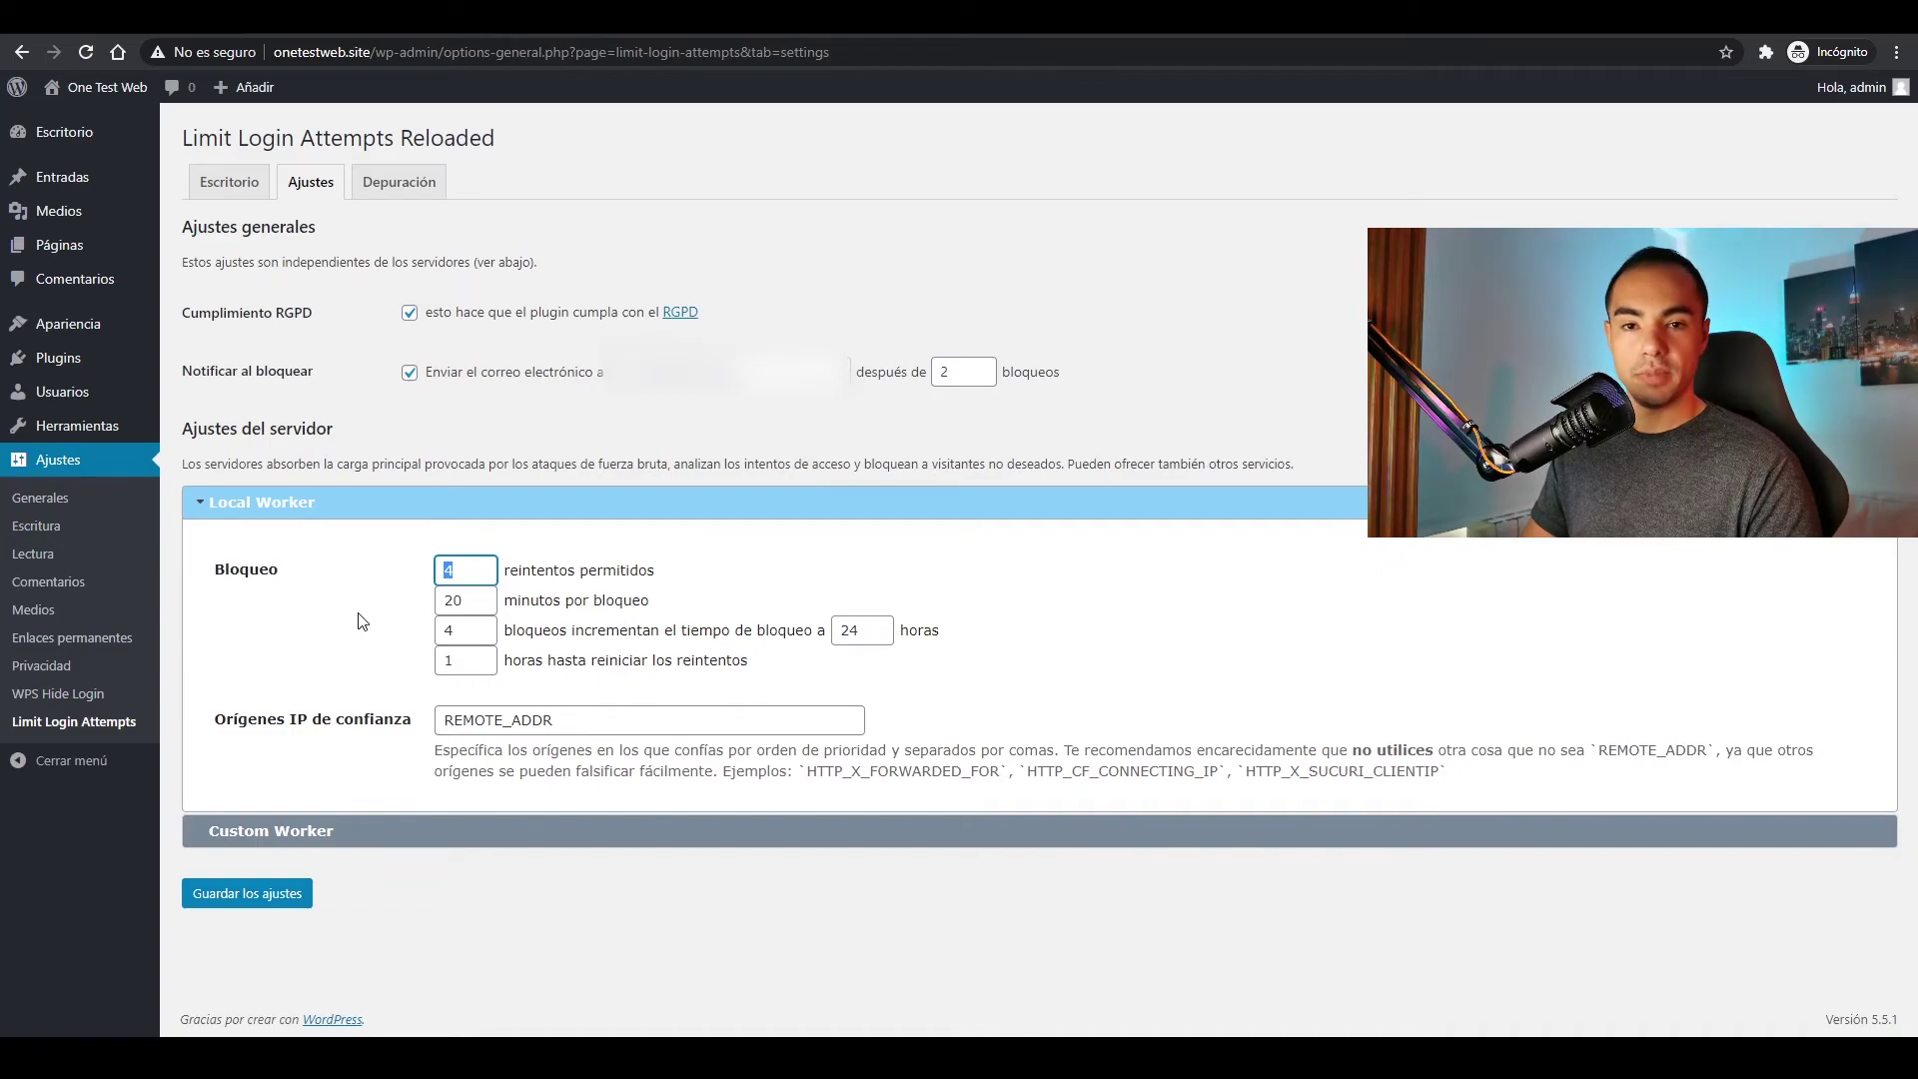
type("3")
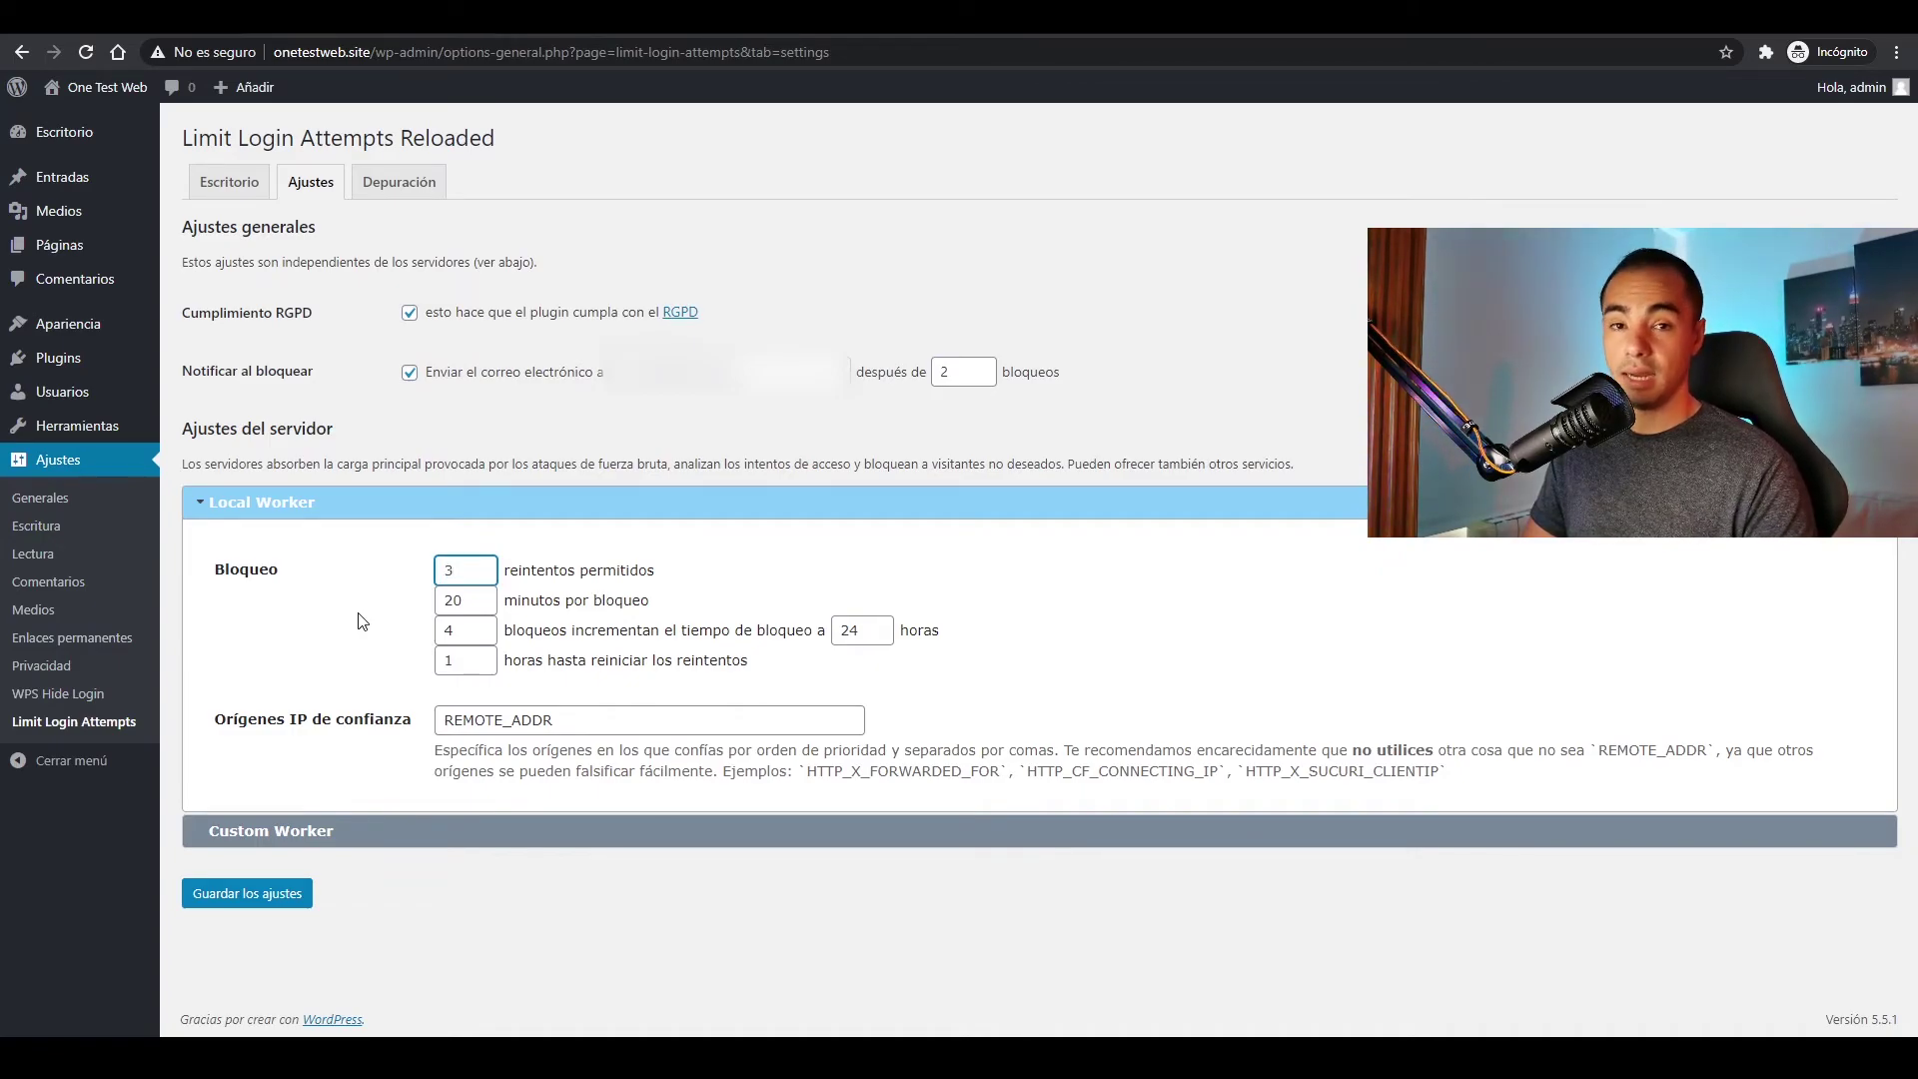
key("Tab")
type("60")
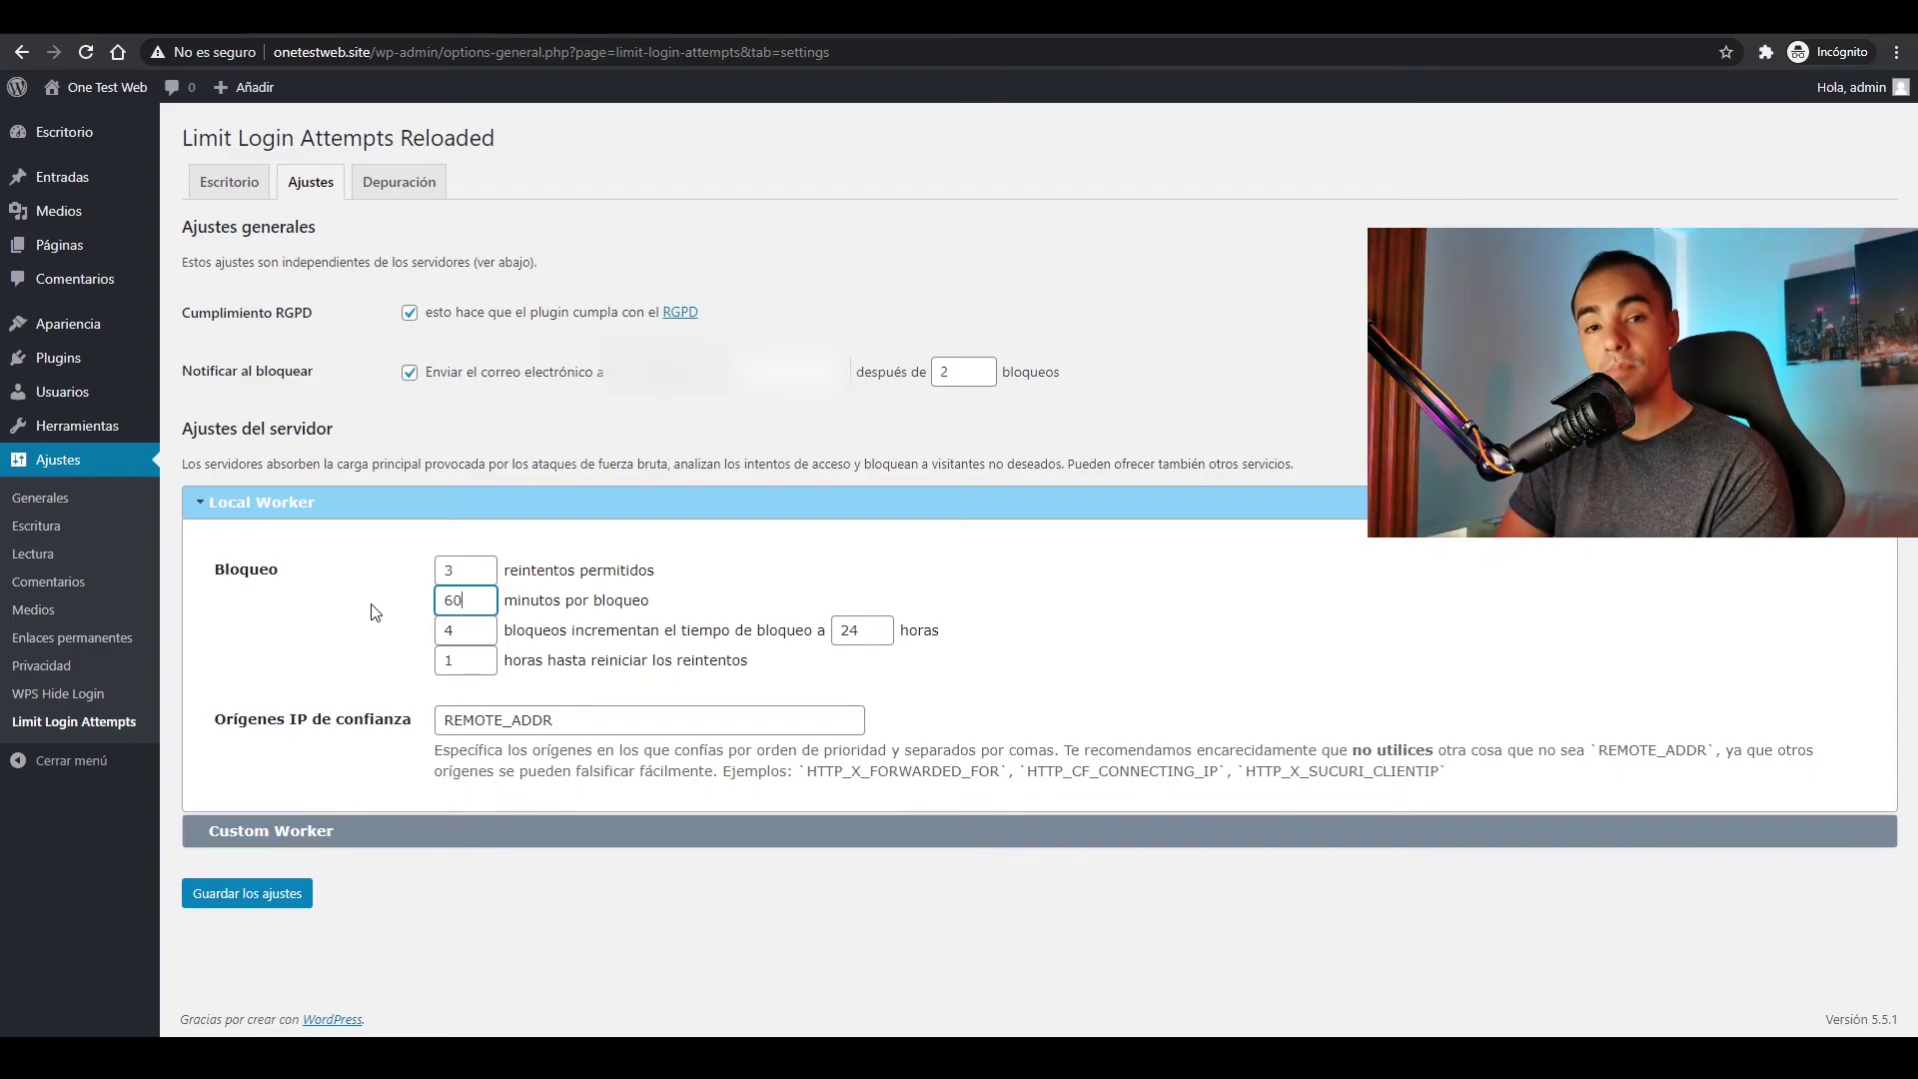
- Set the number of lockouts that increase the lockout time to 2
left_click(466, 629)
left_click(523, 629)
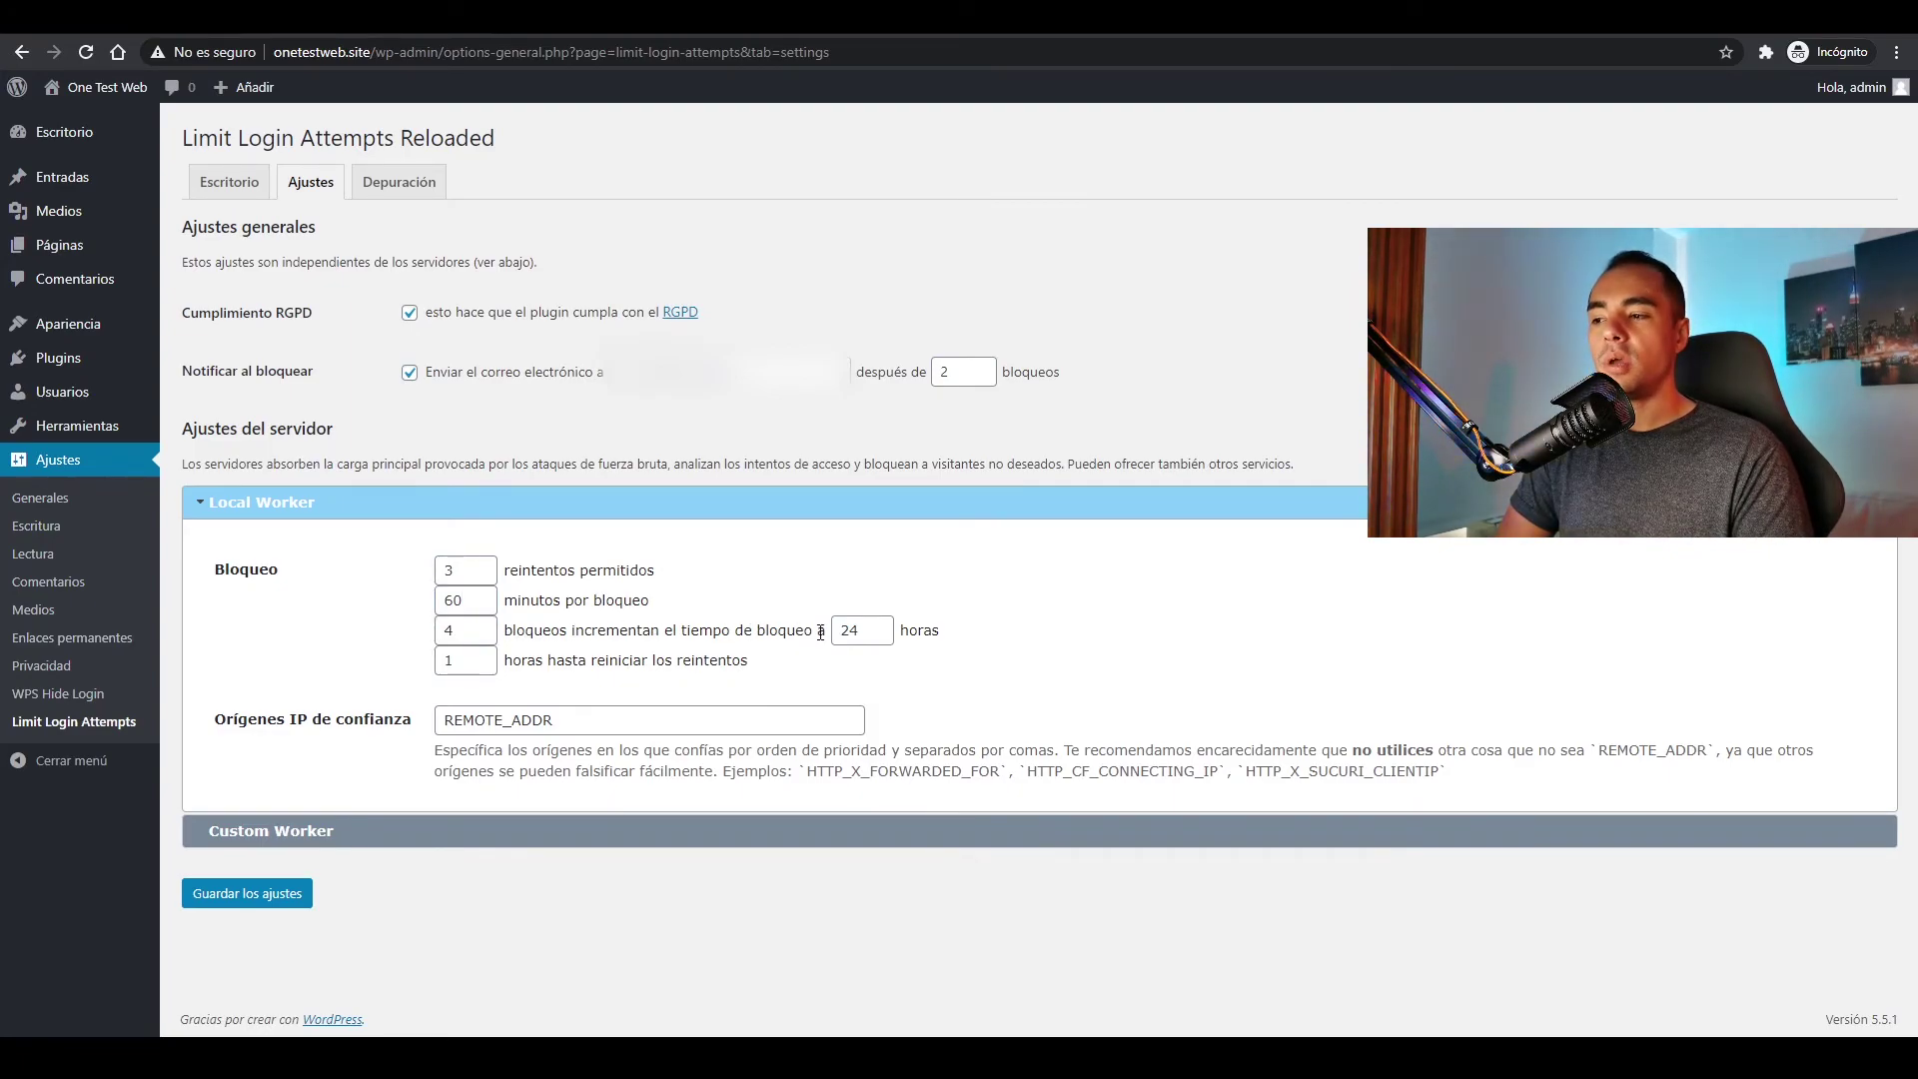
double_click(451, 629)
type("2")
left_click(381, 641)
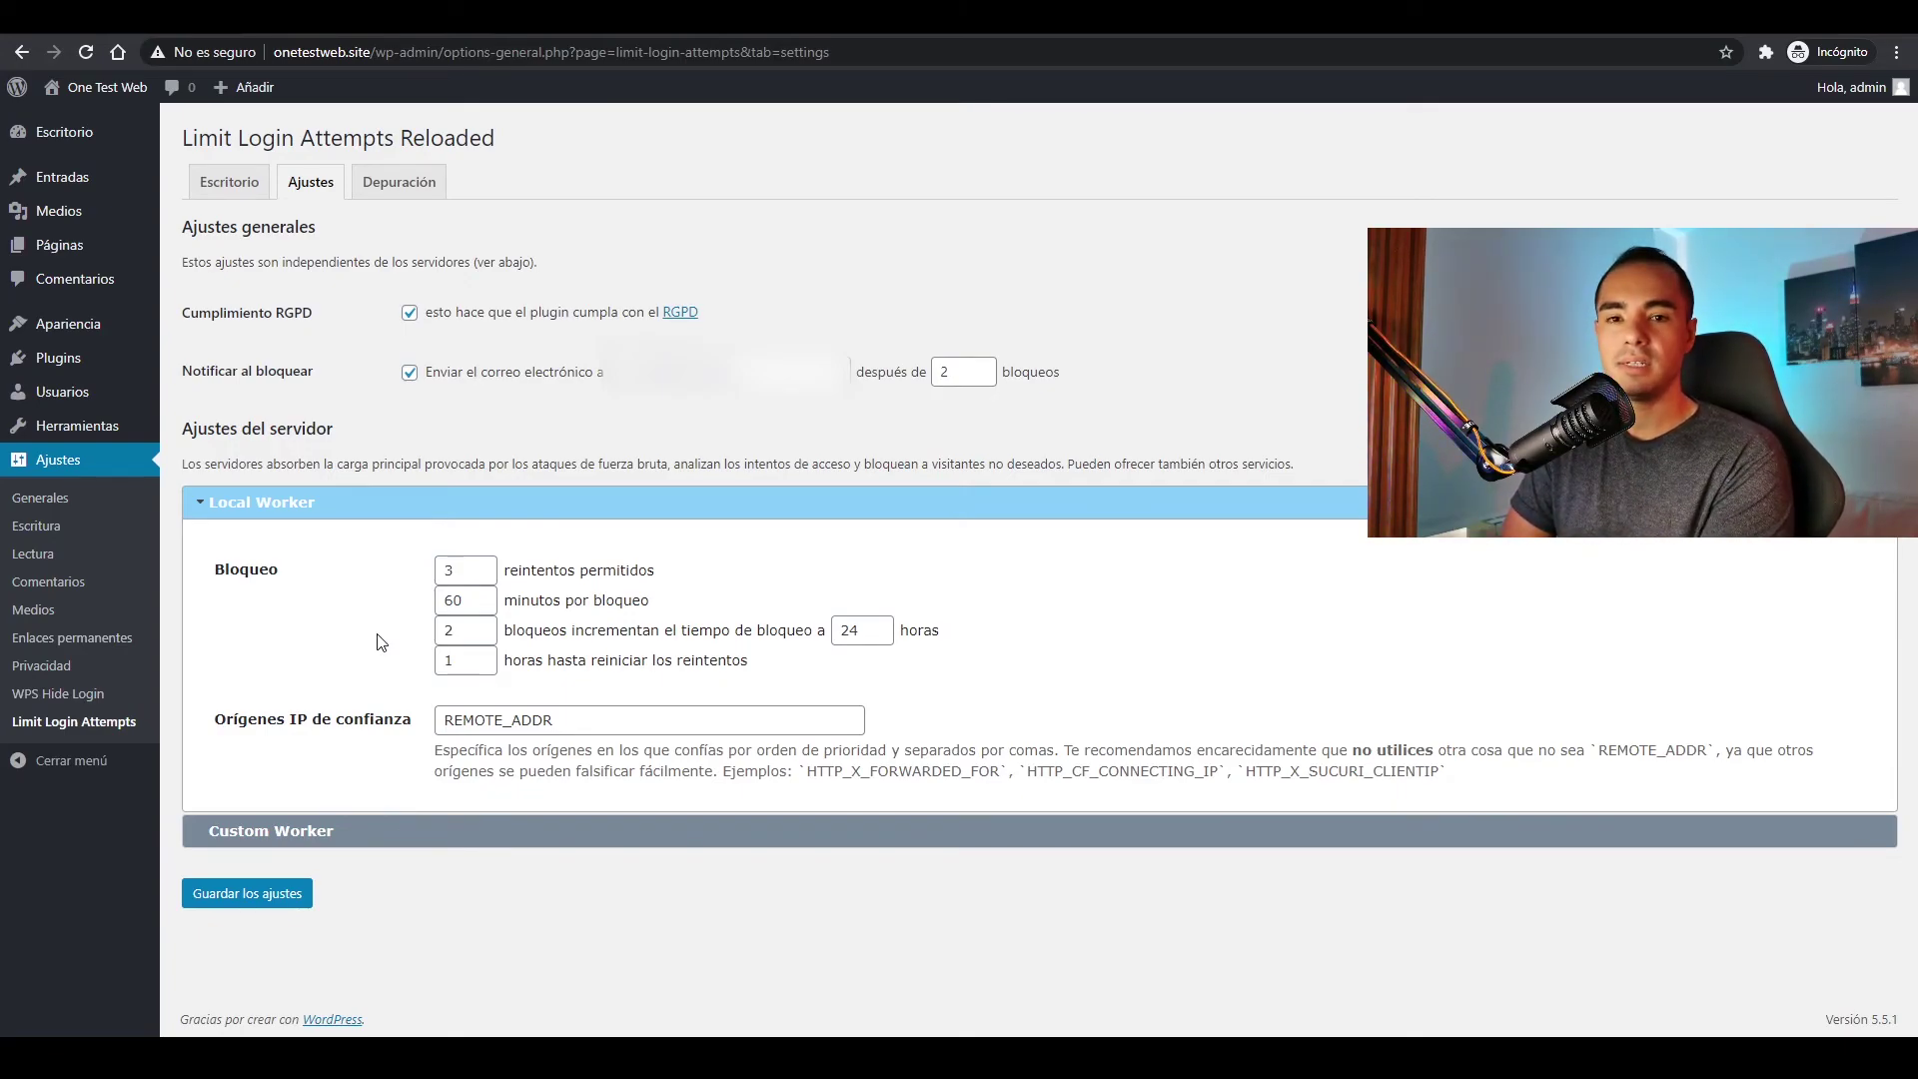
double_click(465, 636)
double_click(444, 569)
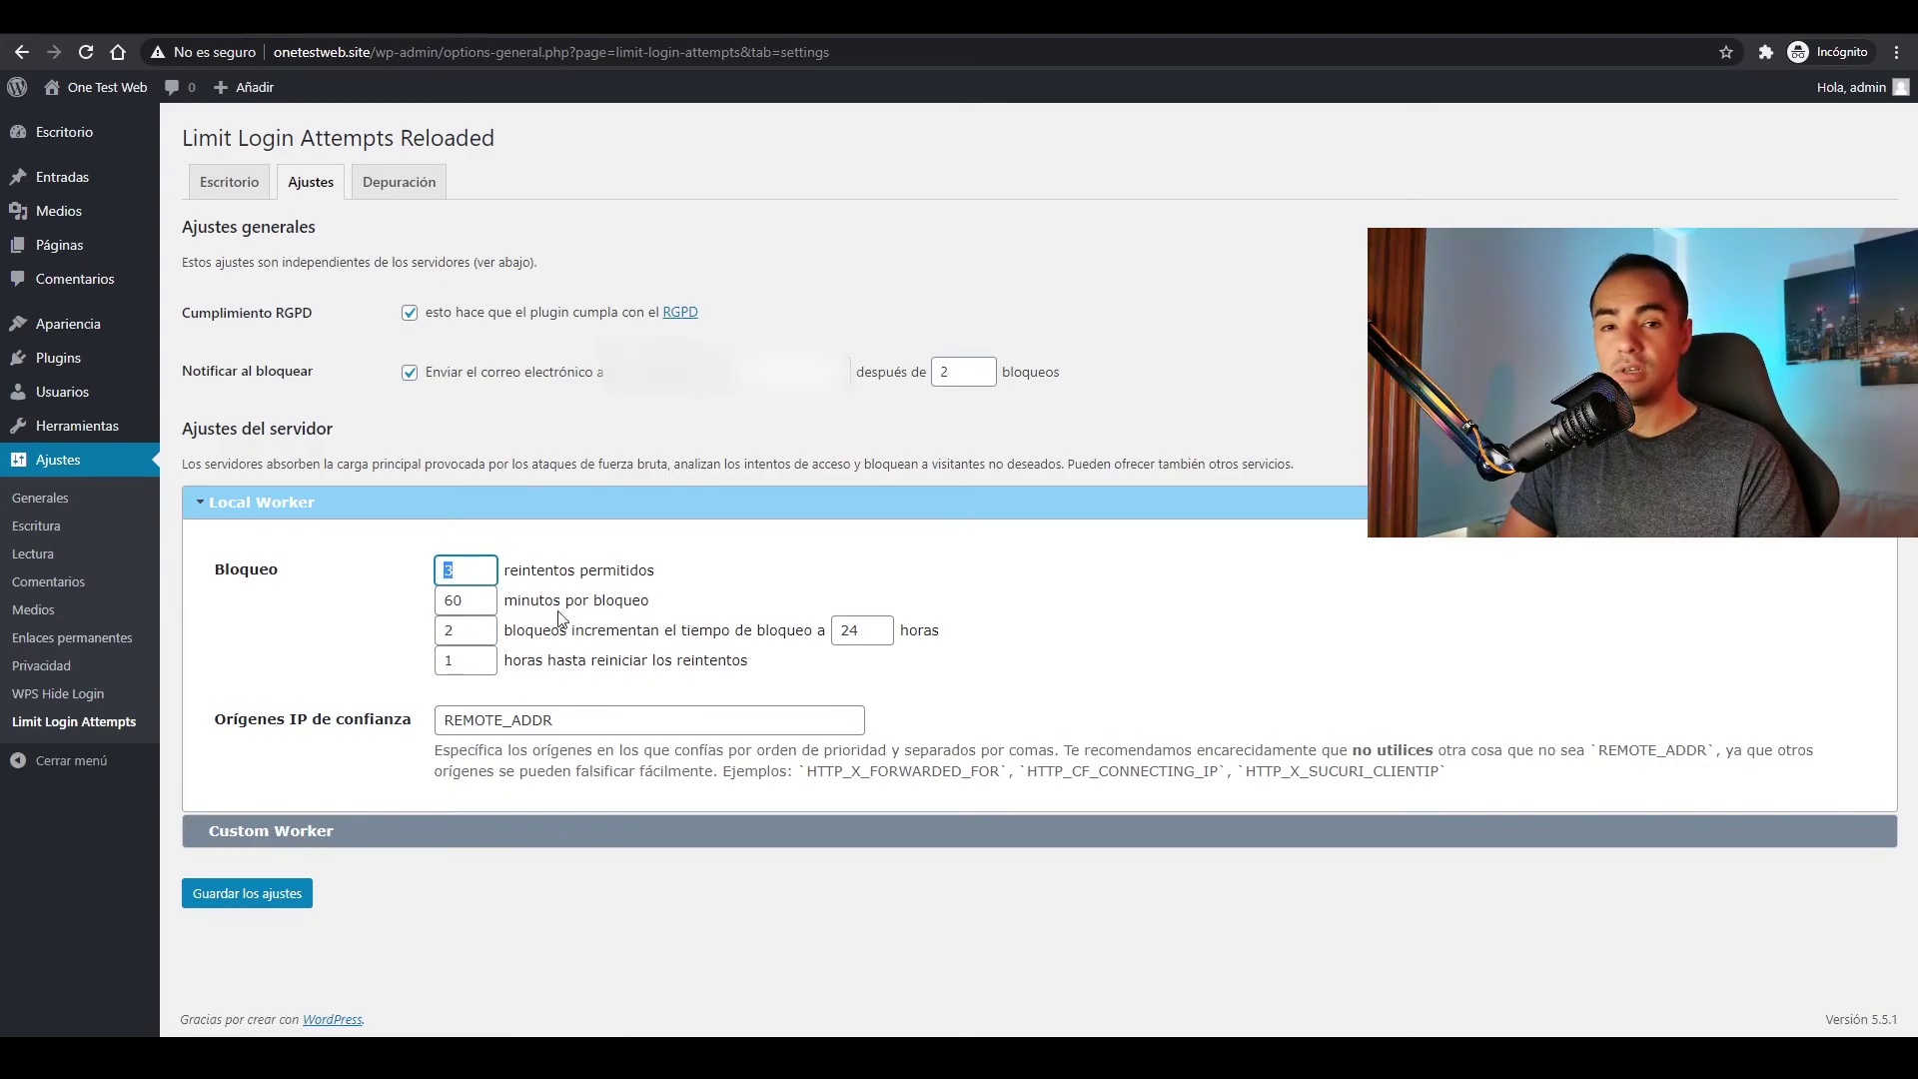
double_click(852, 629)
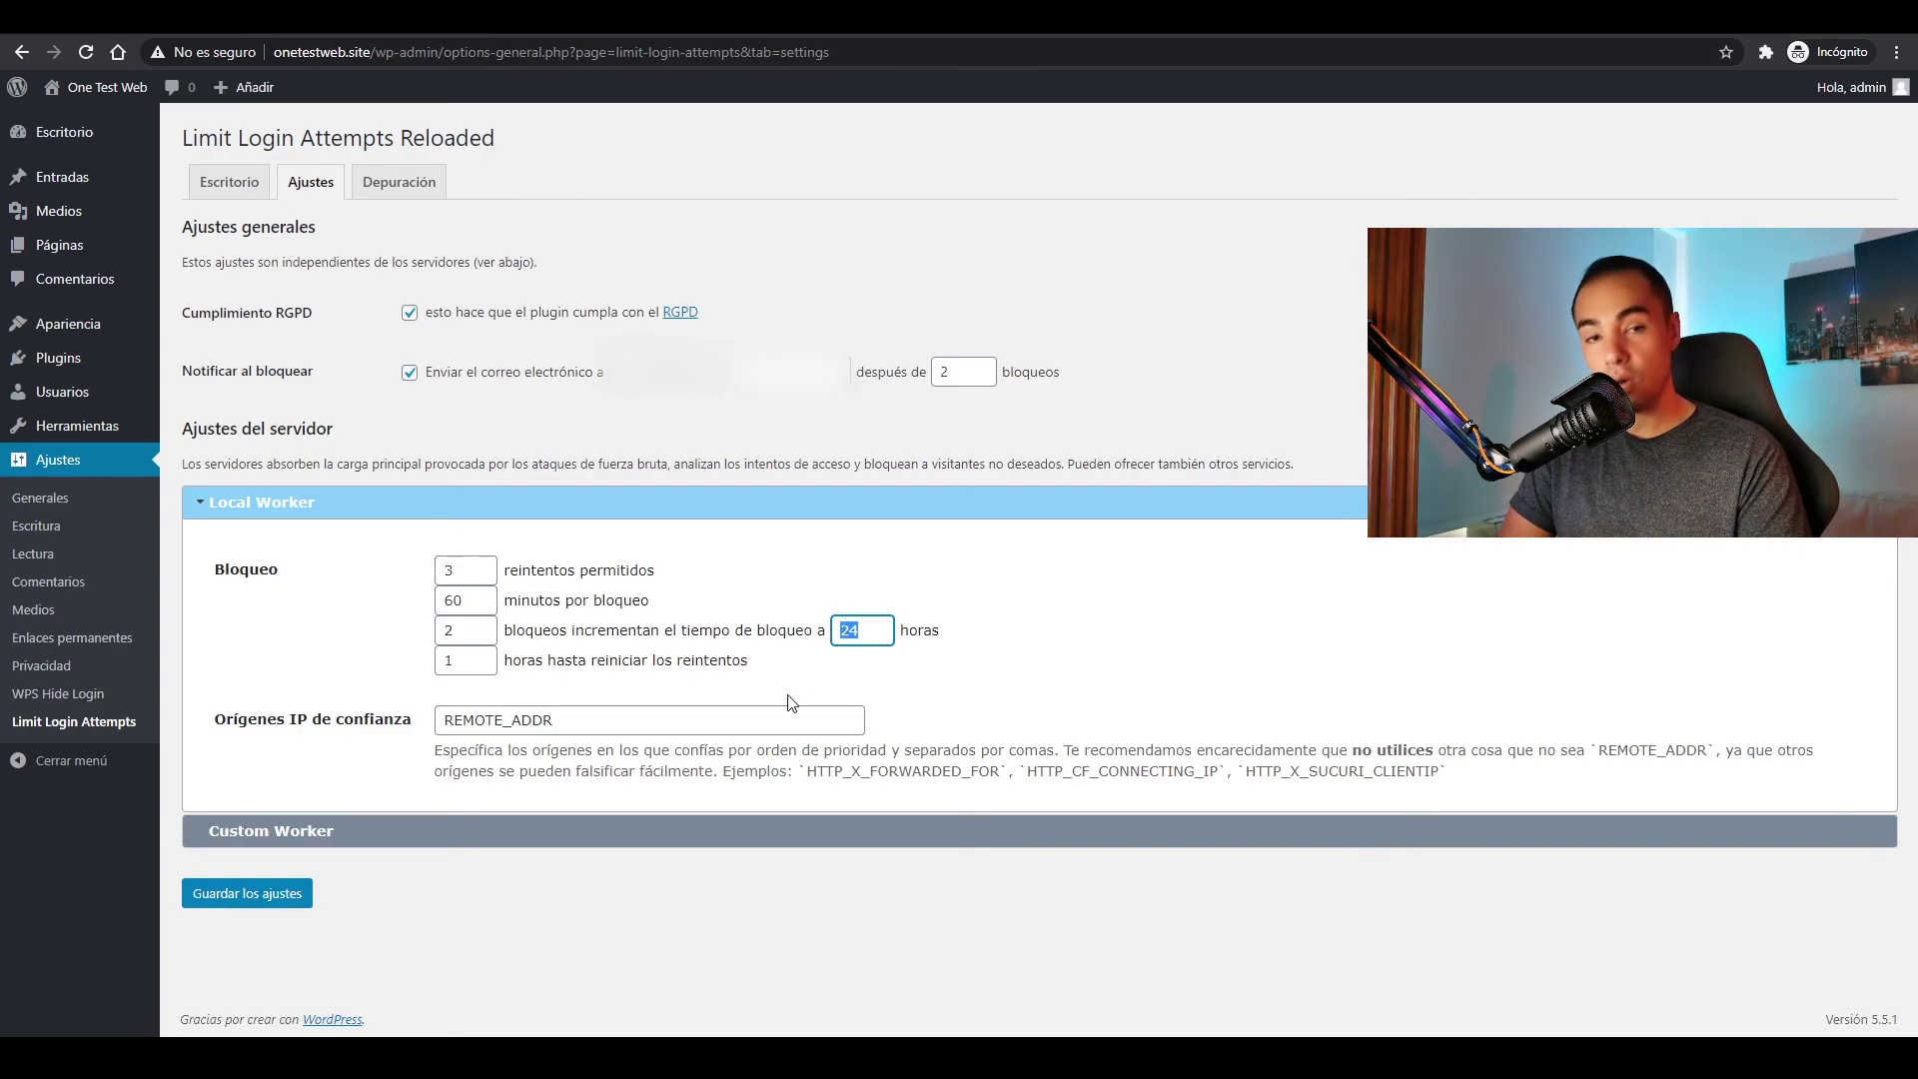
left_click(454, 631)
- Set the hours until login retries are reset to 2
double_click(484, 665)
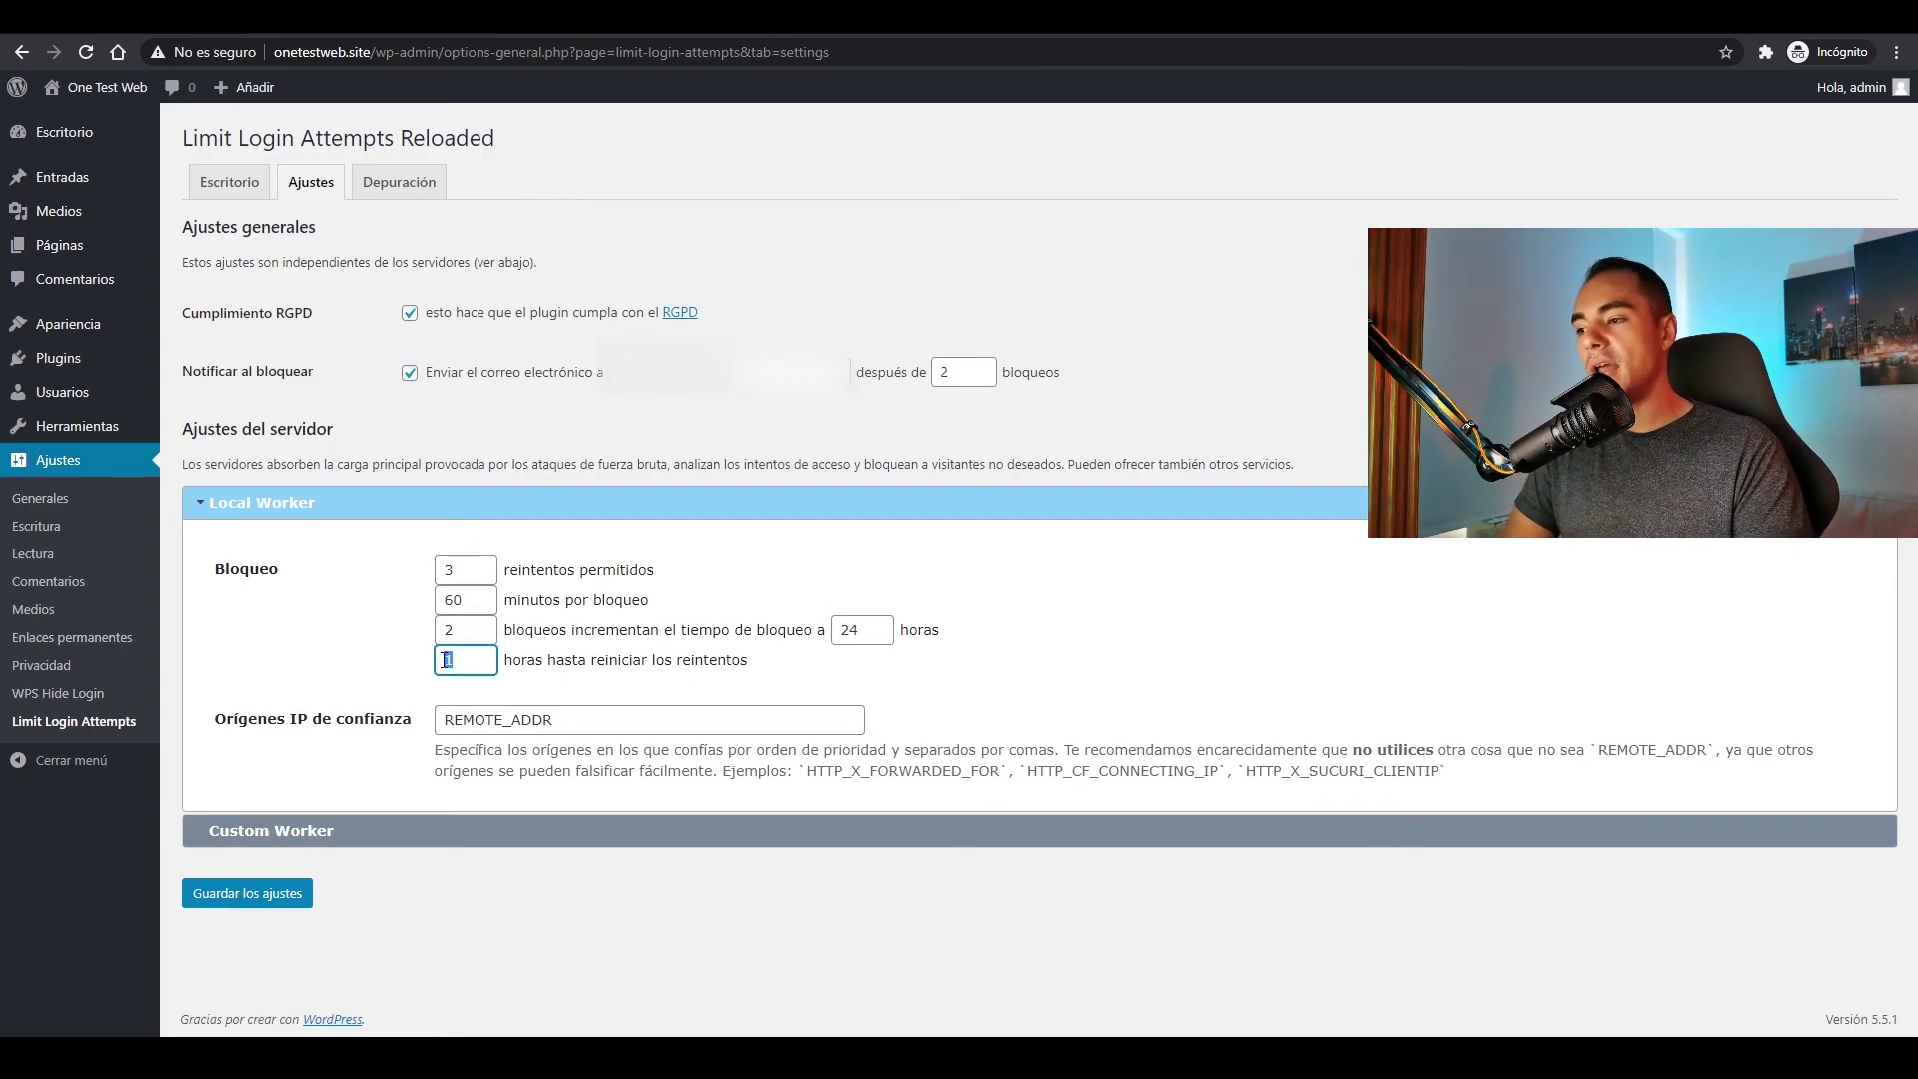
type("2")
left_click(428, 673)
double_click(458, 600)
double_click(446, 660)
left_click(378, 679)
double_click(447, 570)
left_click(361, 673)
double_click(448, 660)
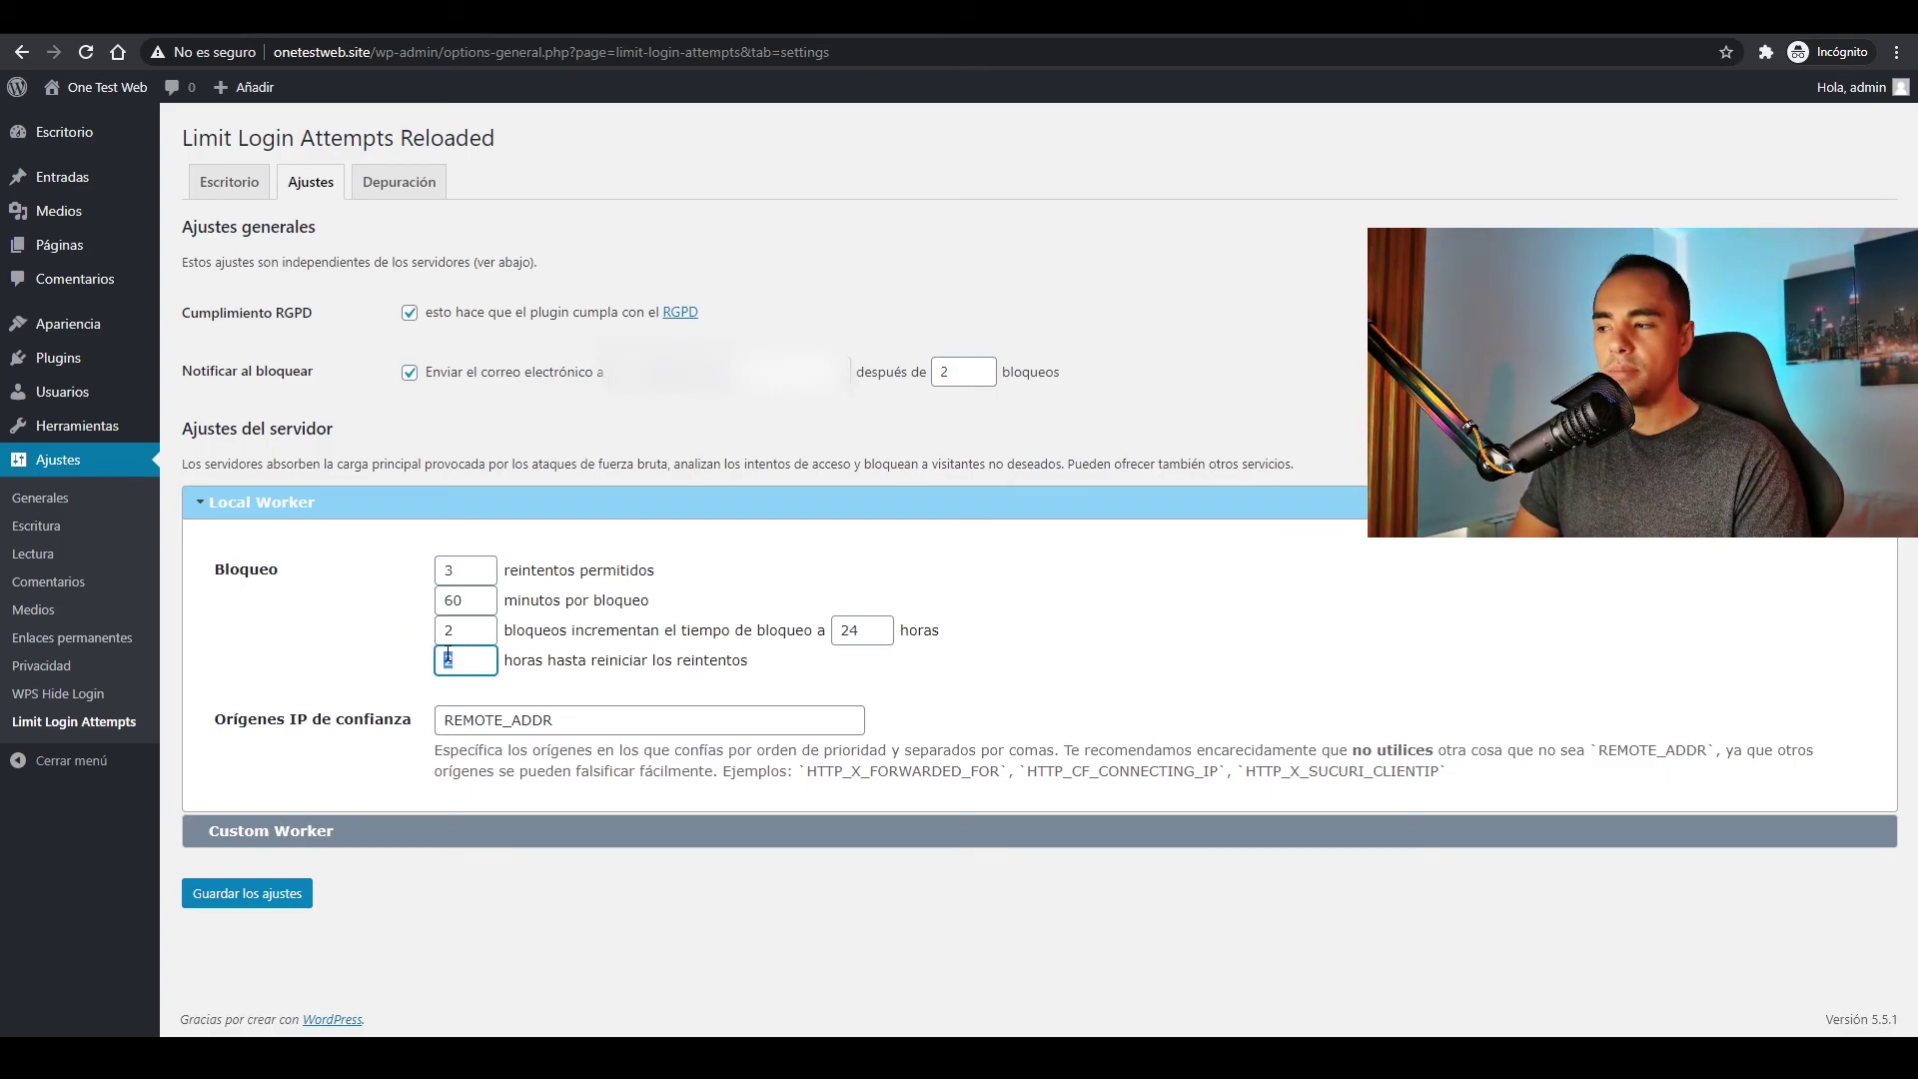
left_click(388, 674)
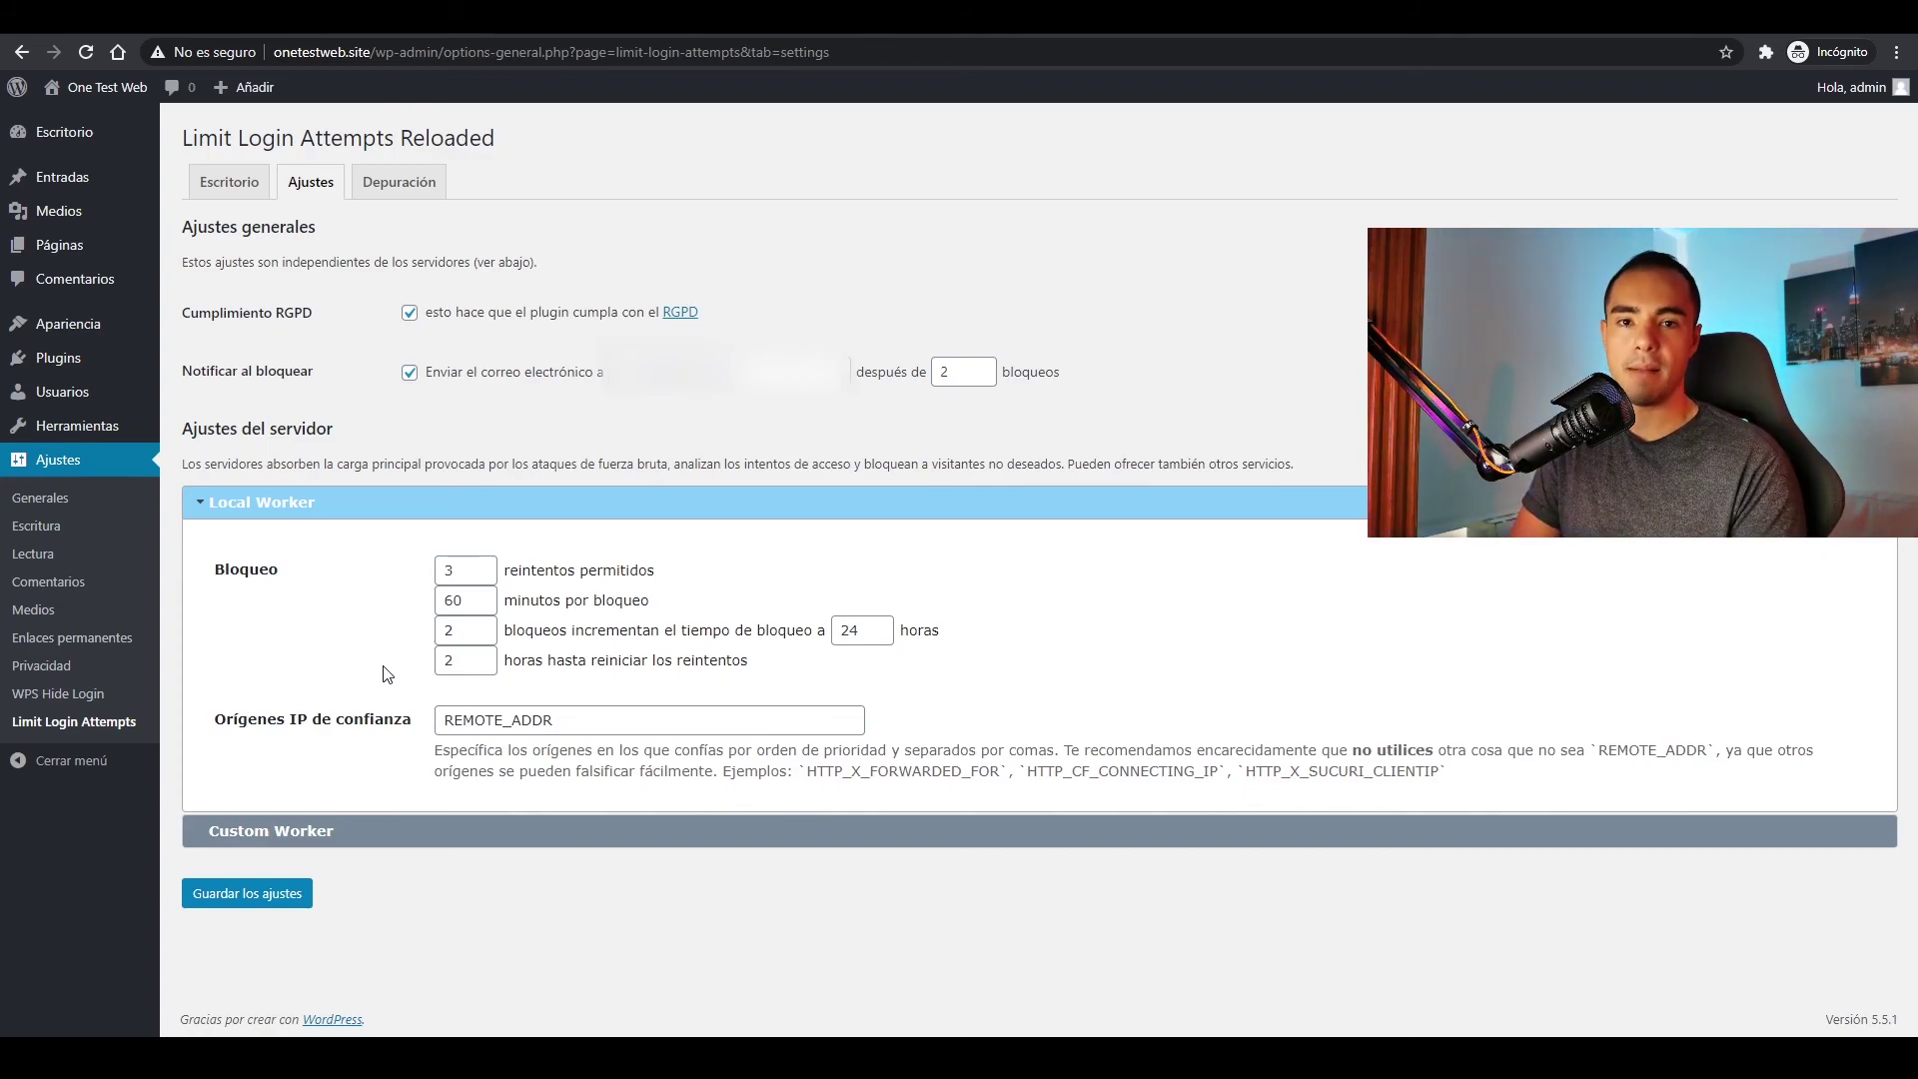
- Save the Limit Login Attempts settings
left_click(225, 904)
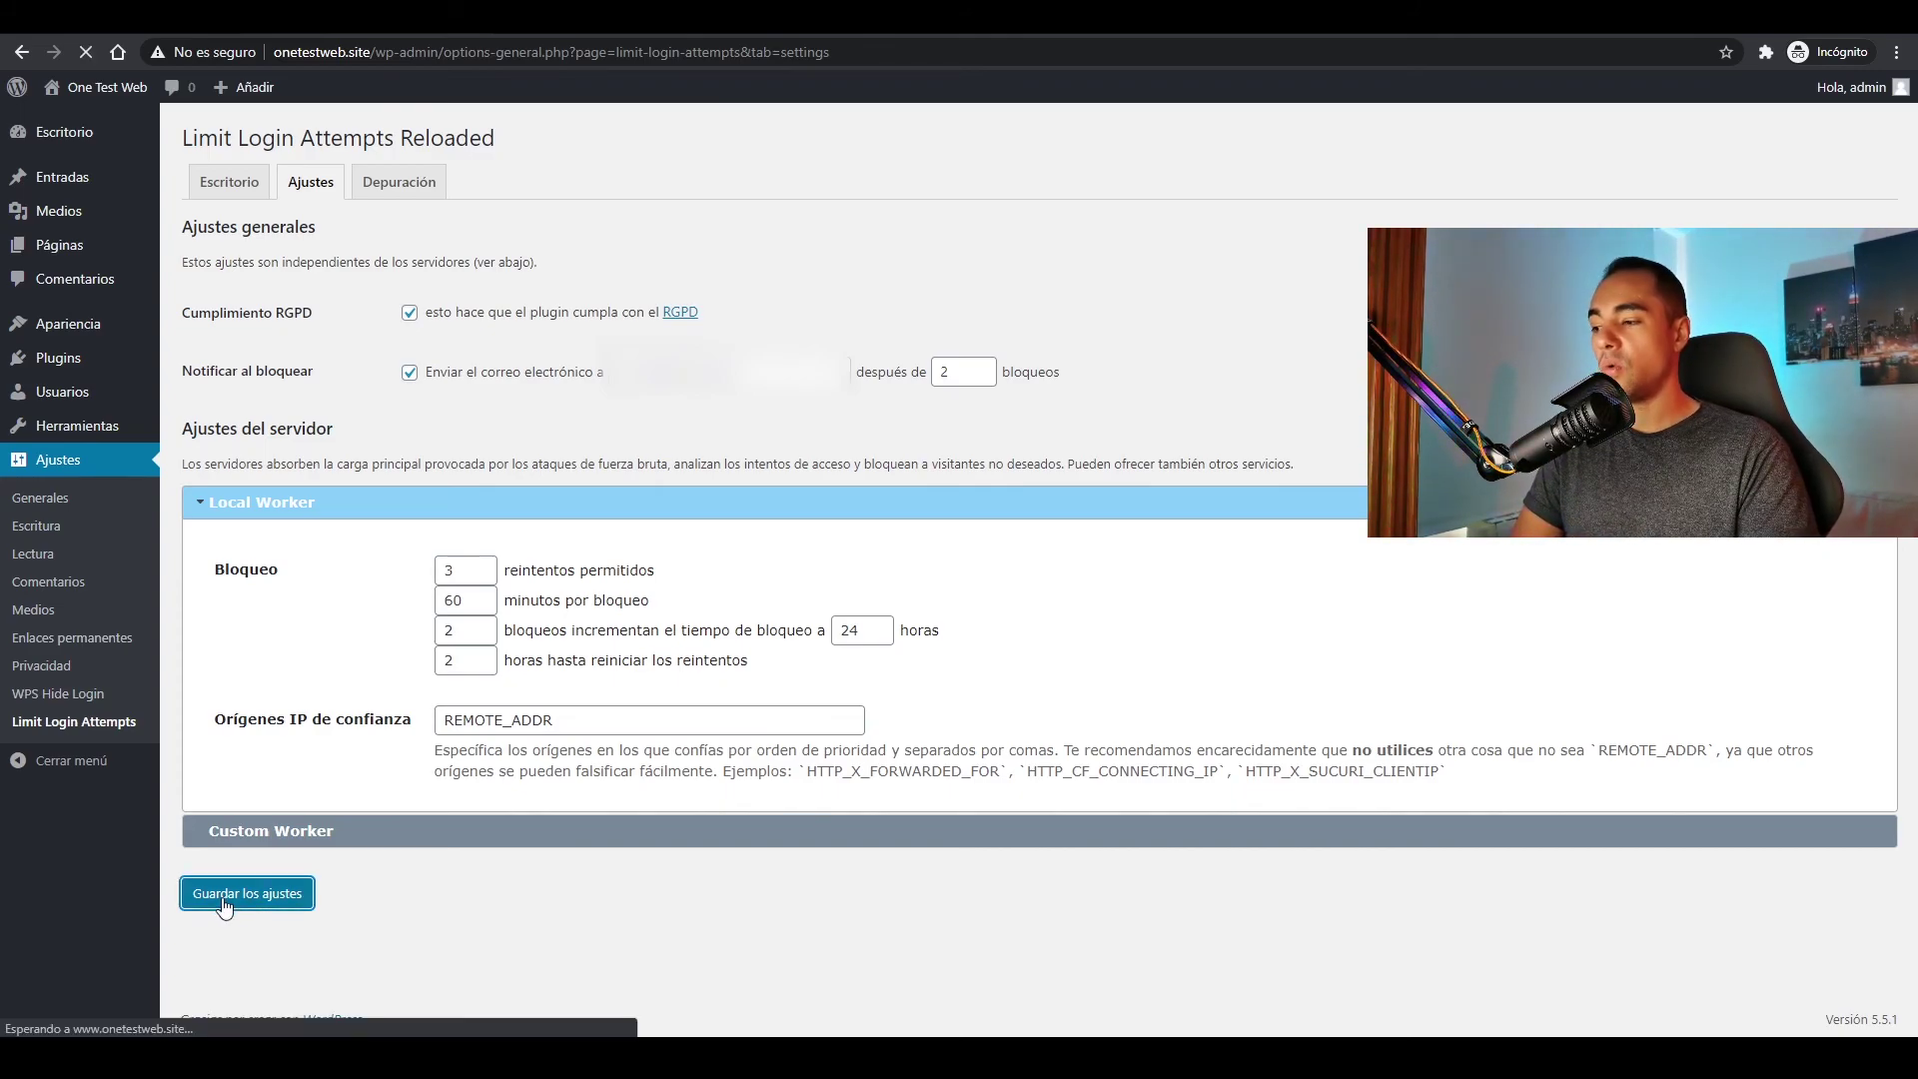